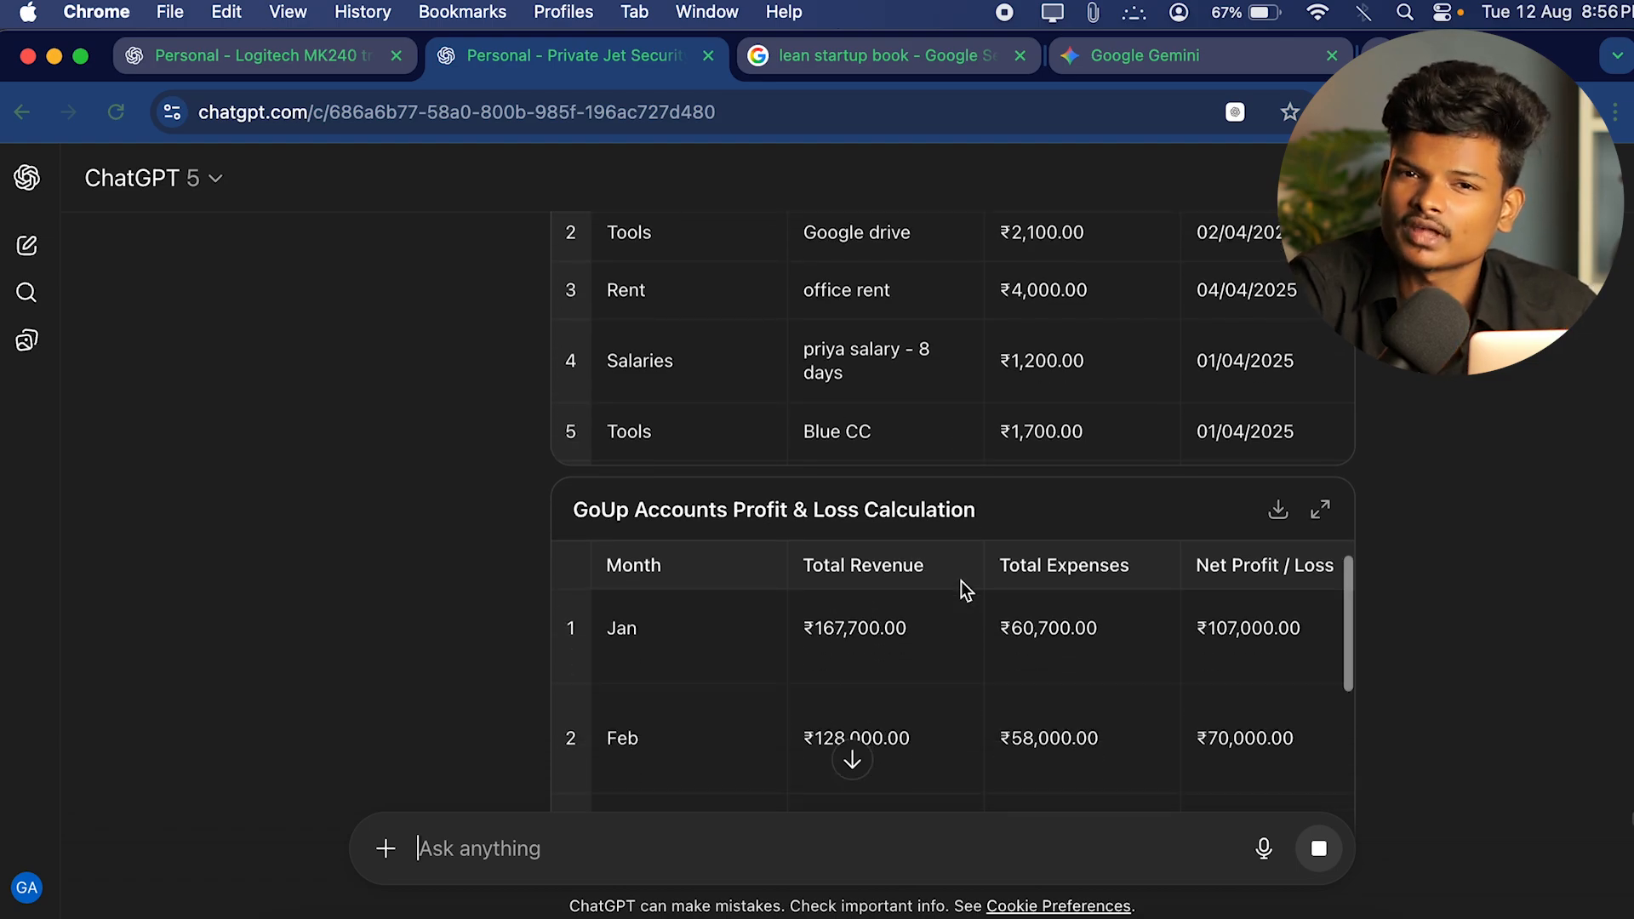
Review the uploaded expense and profit-and-loss tables and the submitted prompt asking for an HTML finance web app.
scroll(1052, 390, up, 12)
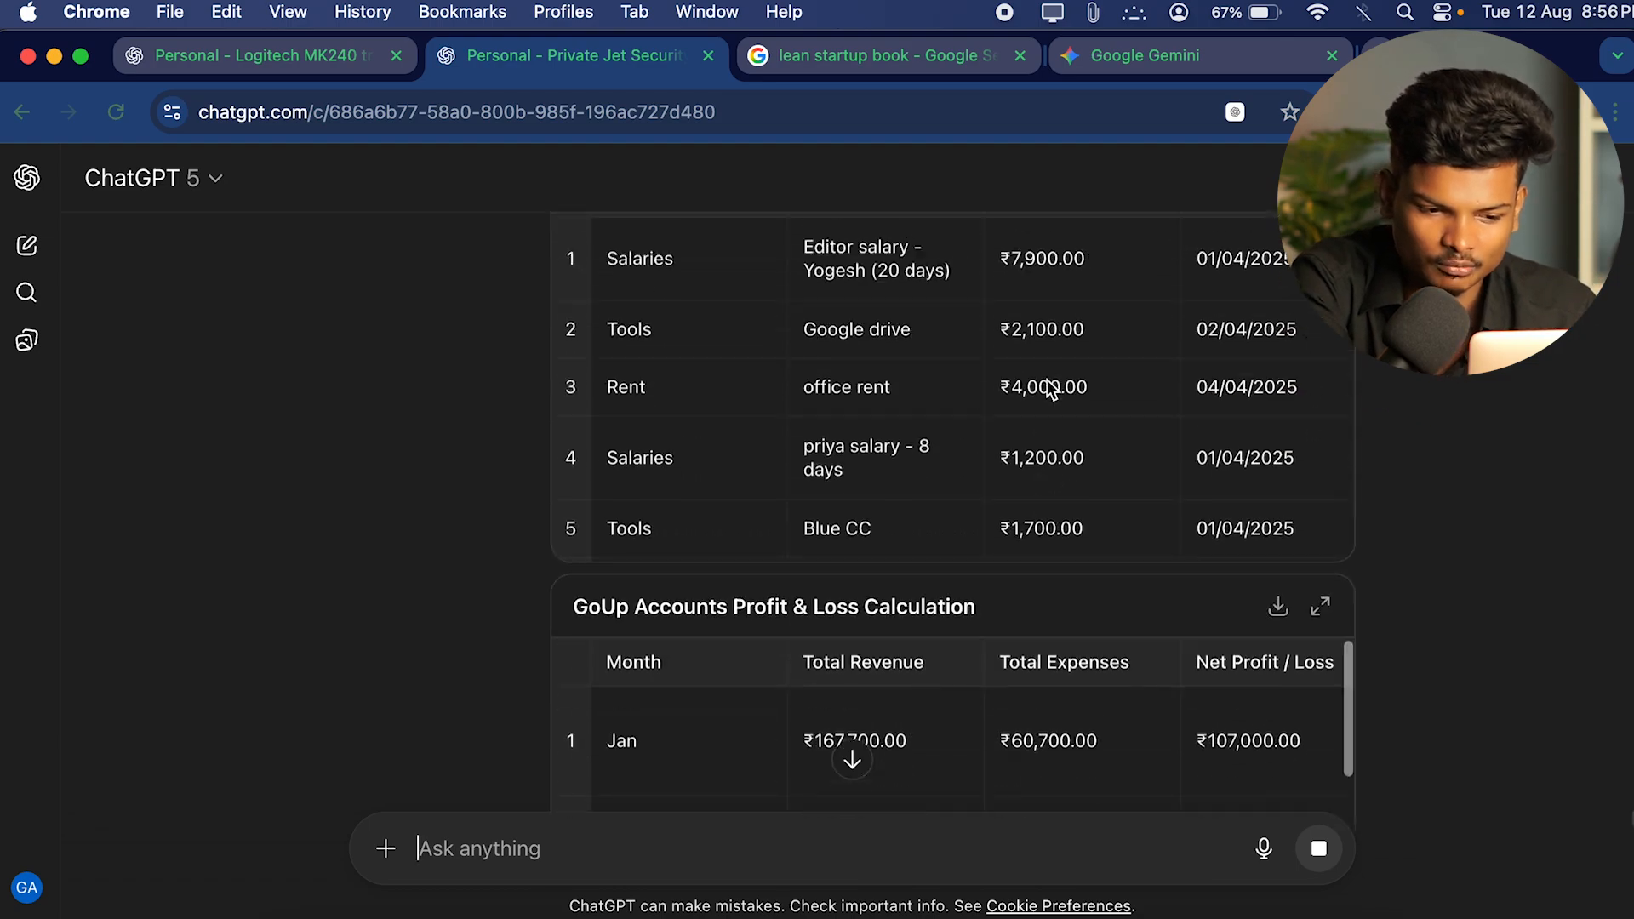
scroll(1052, 390, down, 9)
scroll(1052, 390, down, 5)
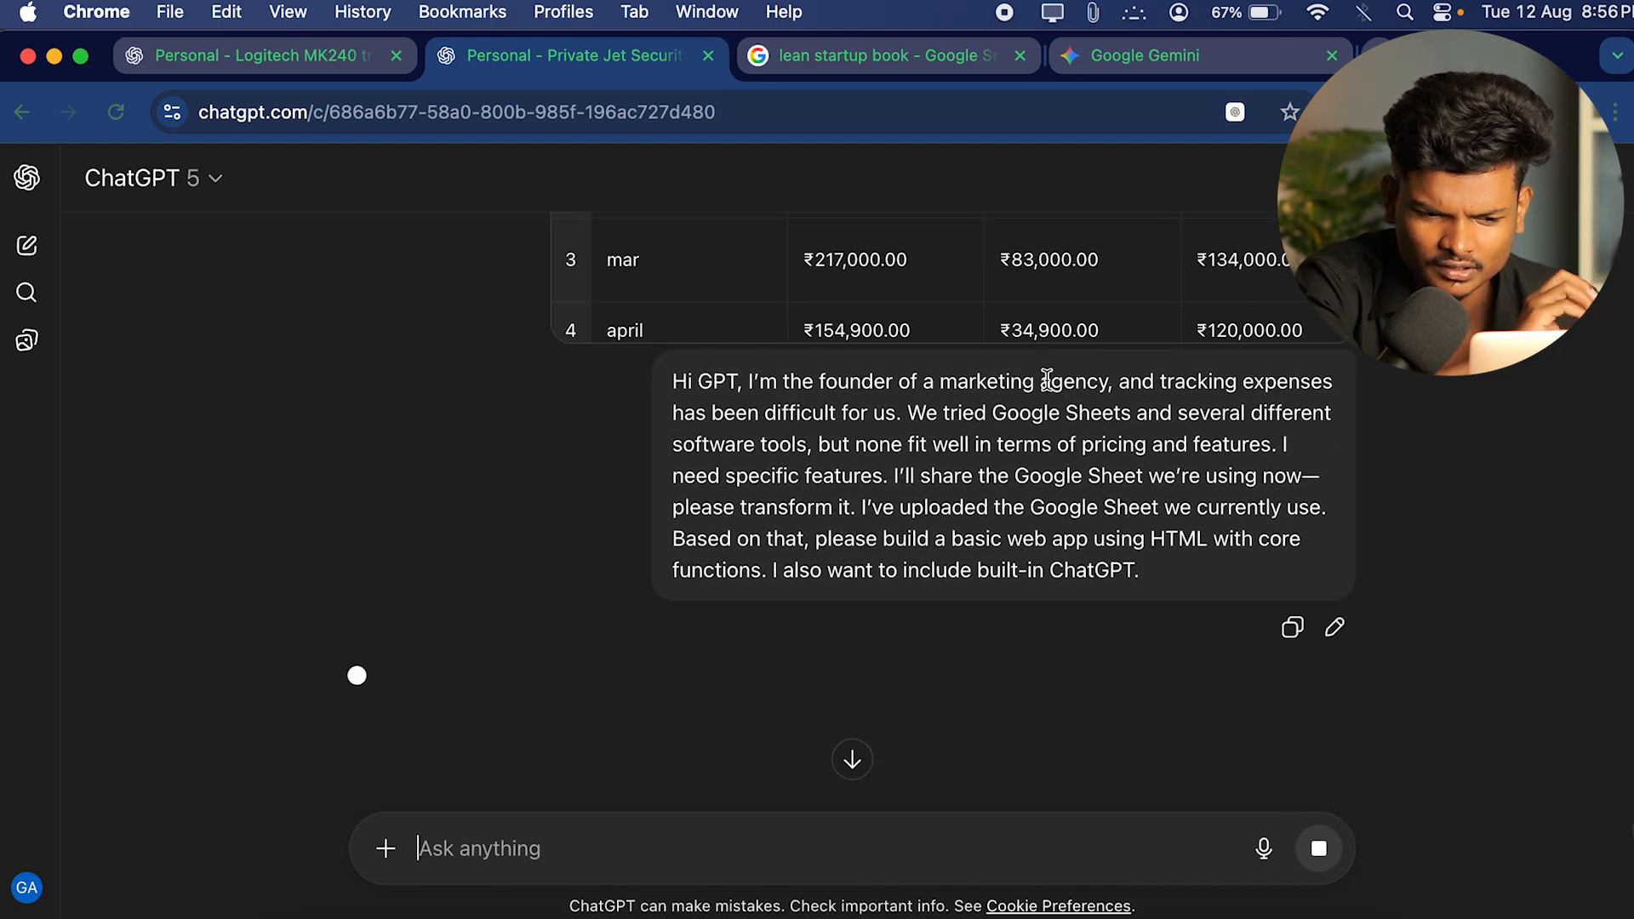
scroll(1053, 389, up, 3)
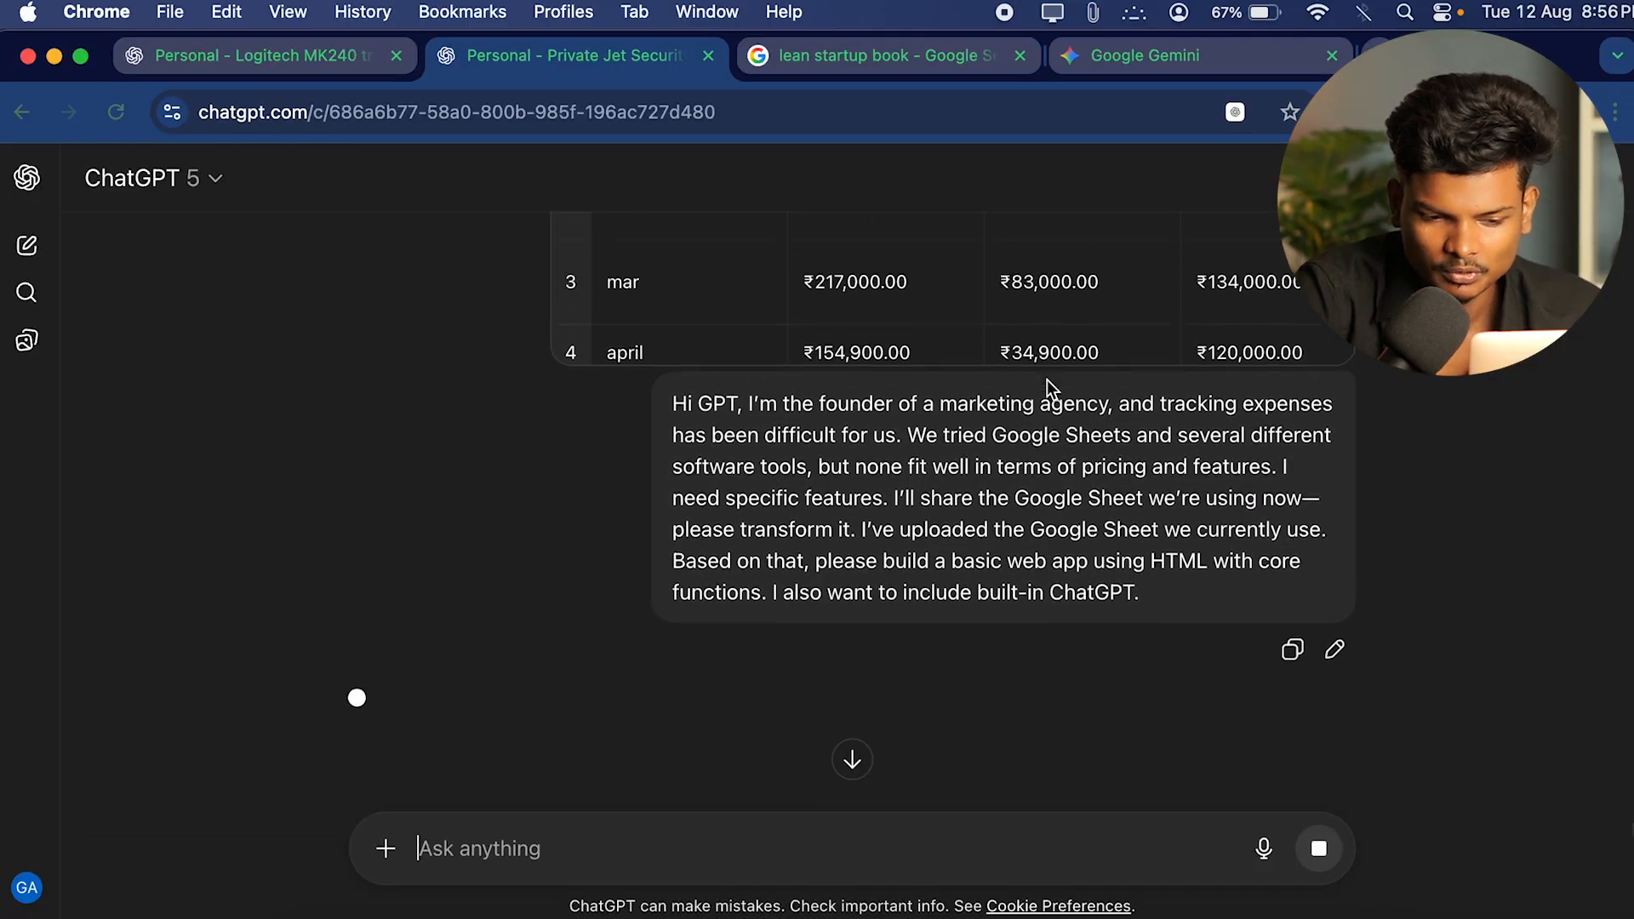
scroll(1052, 390, down, 2)
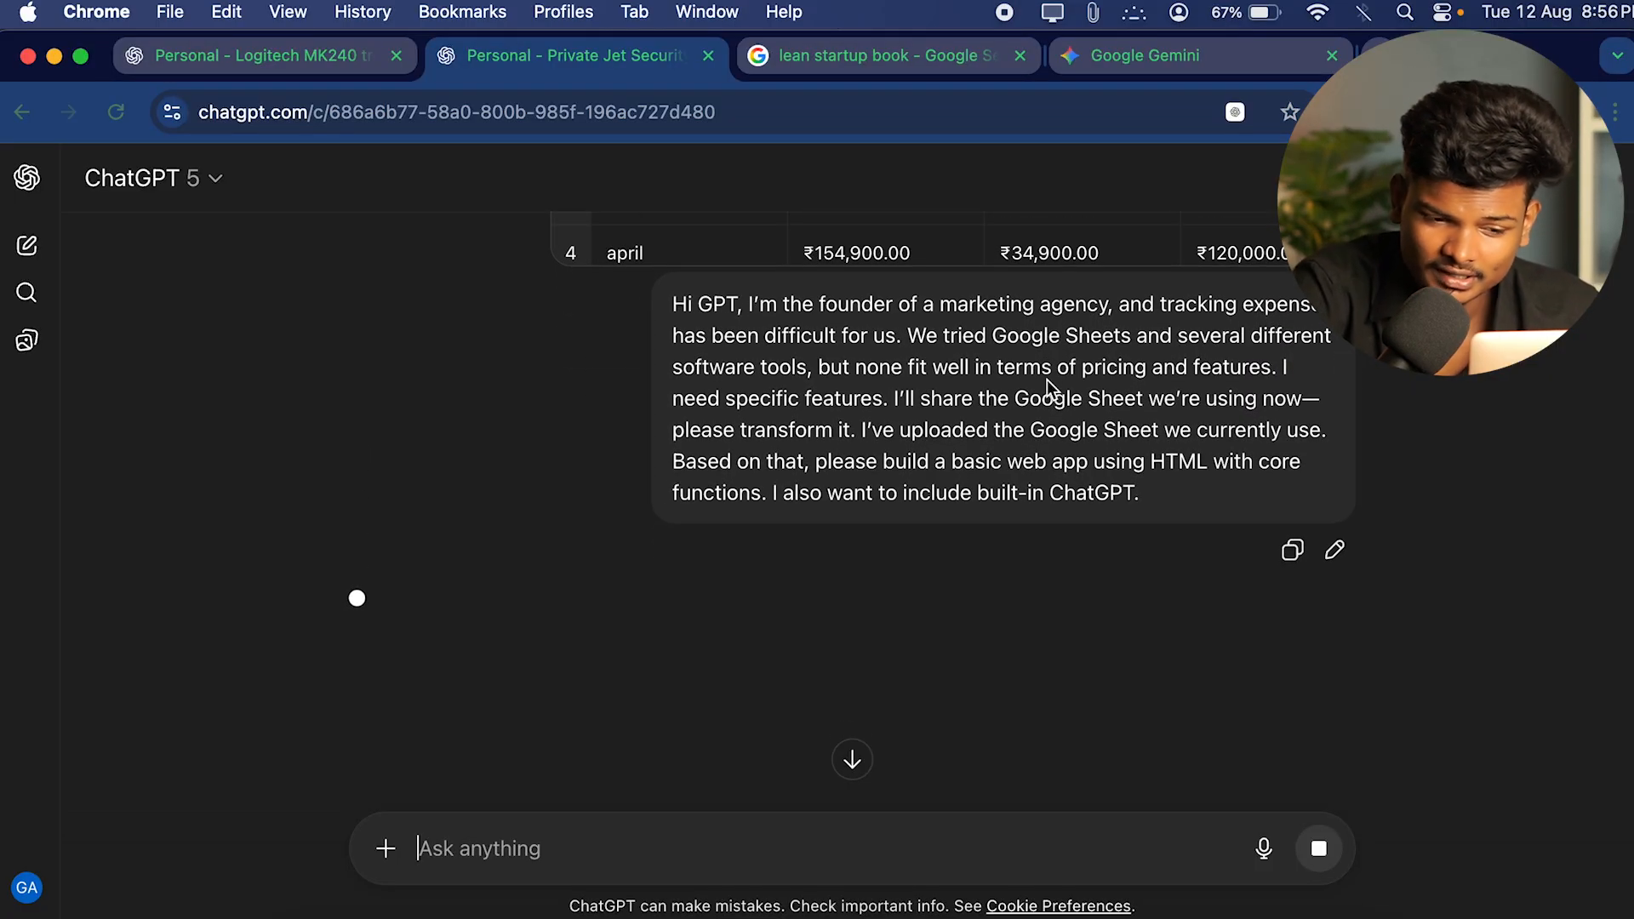
scroll(1048, 390, down, 2)
scroll(1046, 379, down, 1)
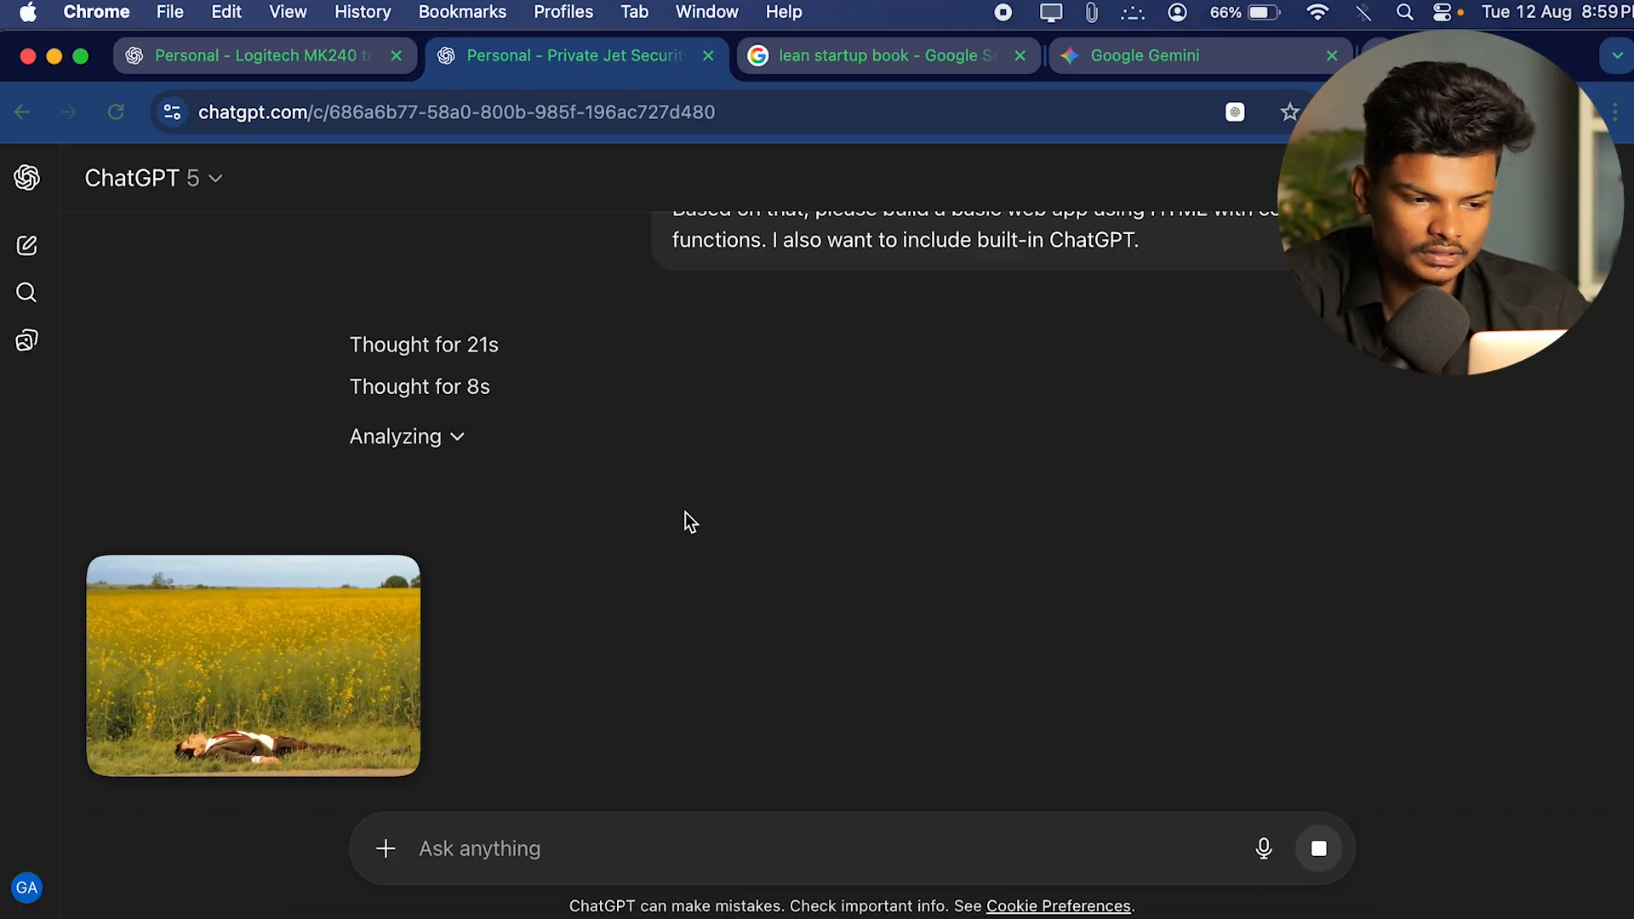
Expand the analysis details of the running response and examine the Python code that generates the finance app.
click(457, 413)
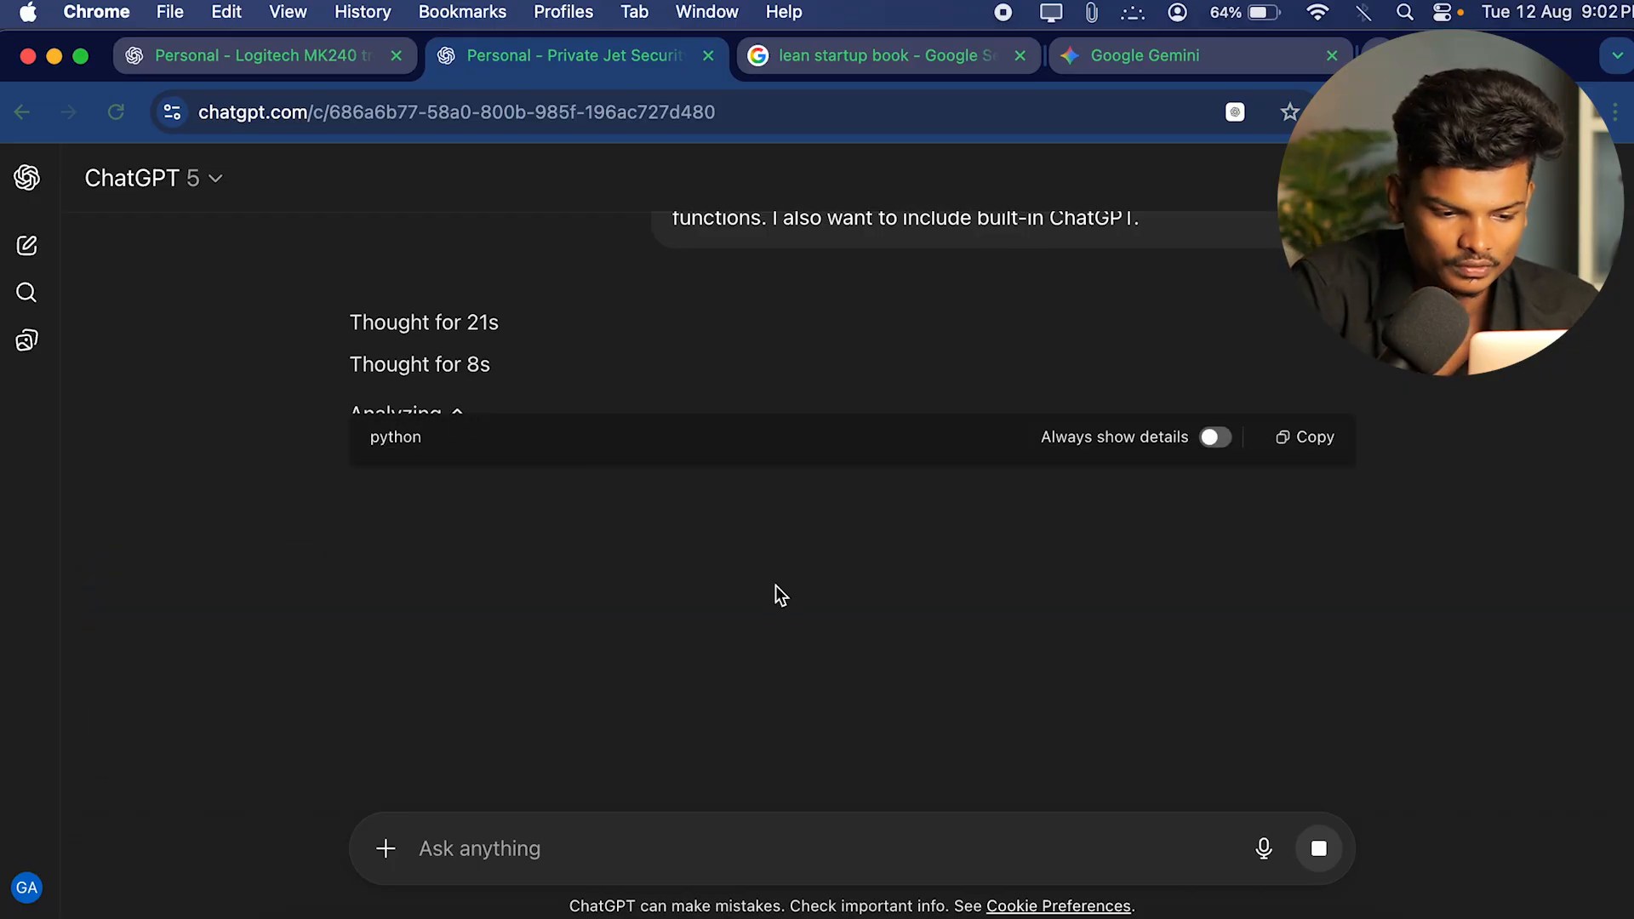
scroll(1094, 463, down, 5)
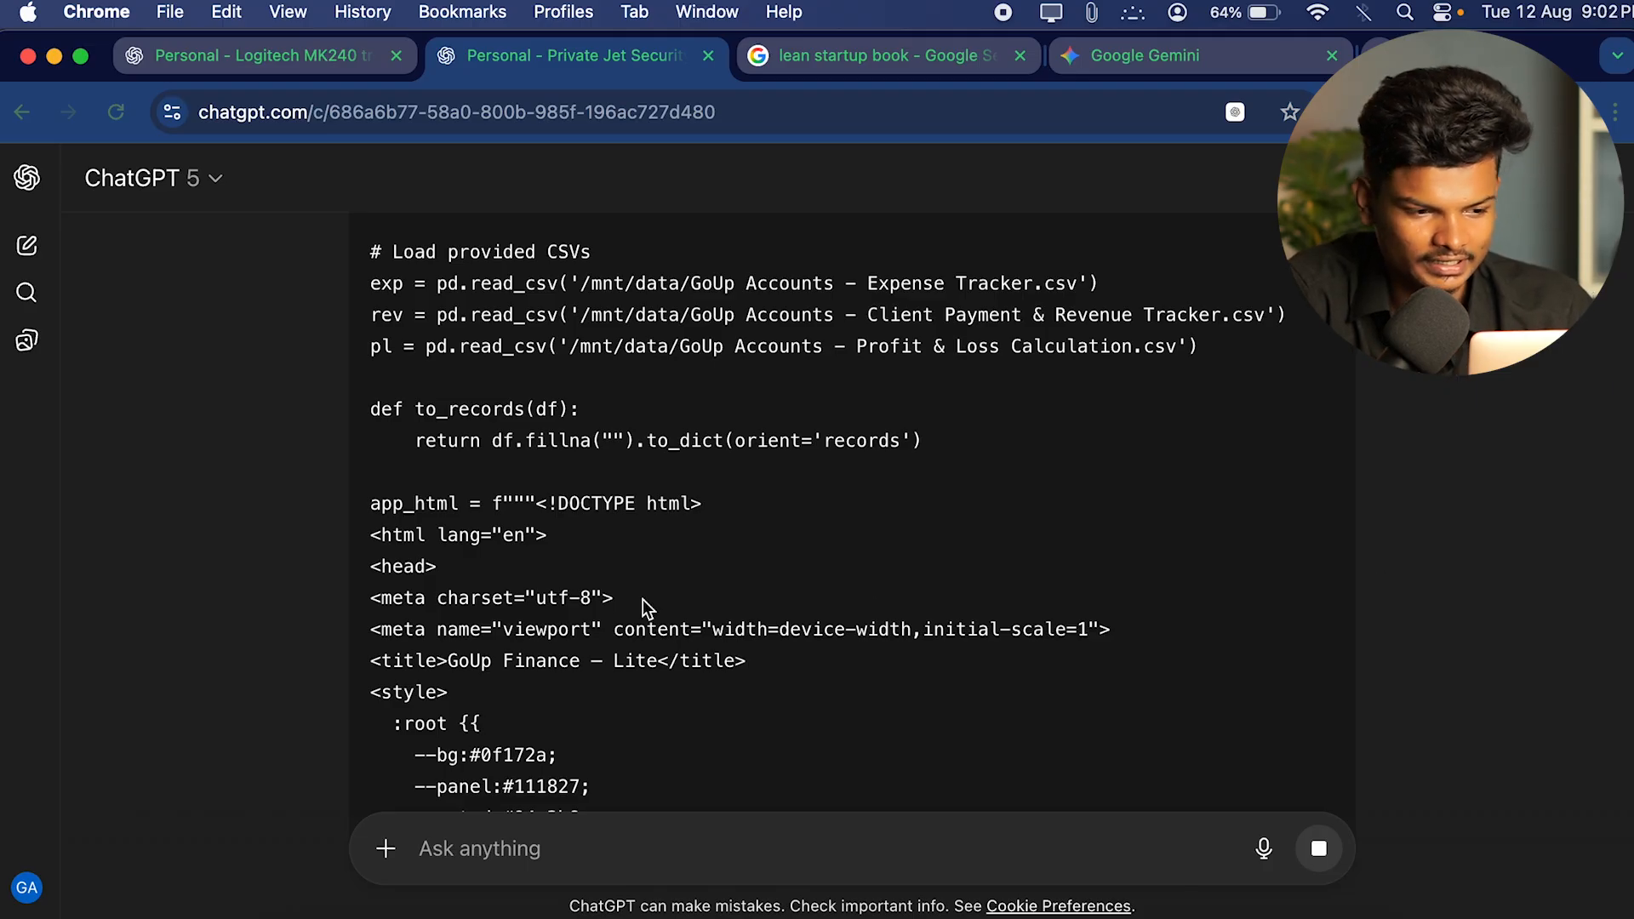
scroll(1467, 672, down, 15)
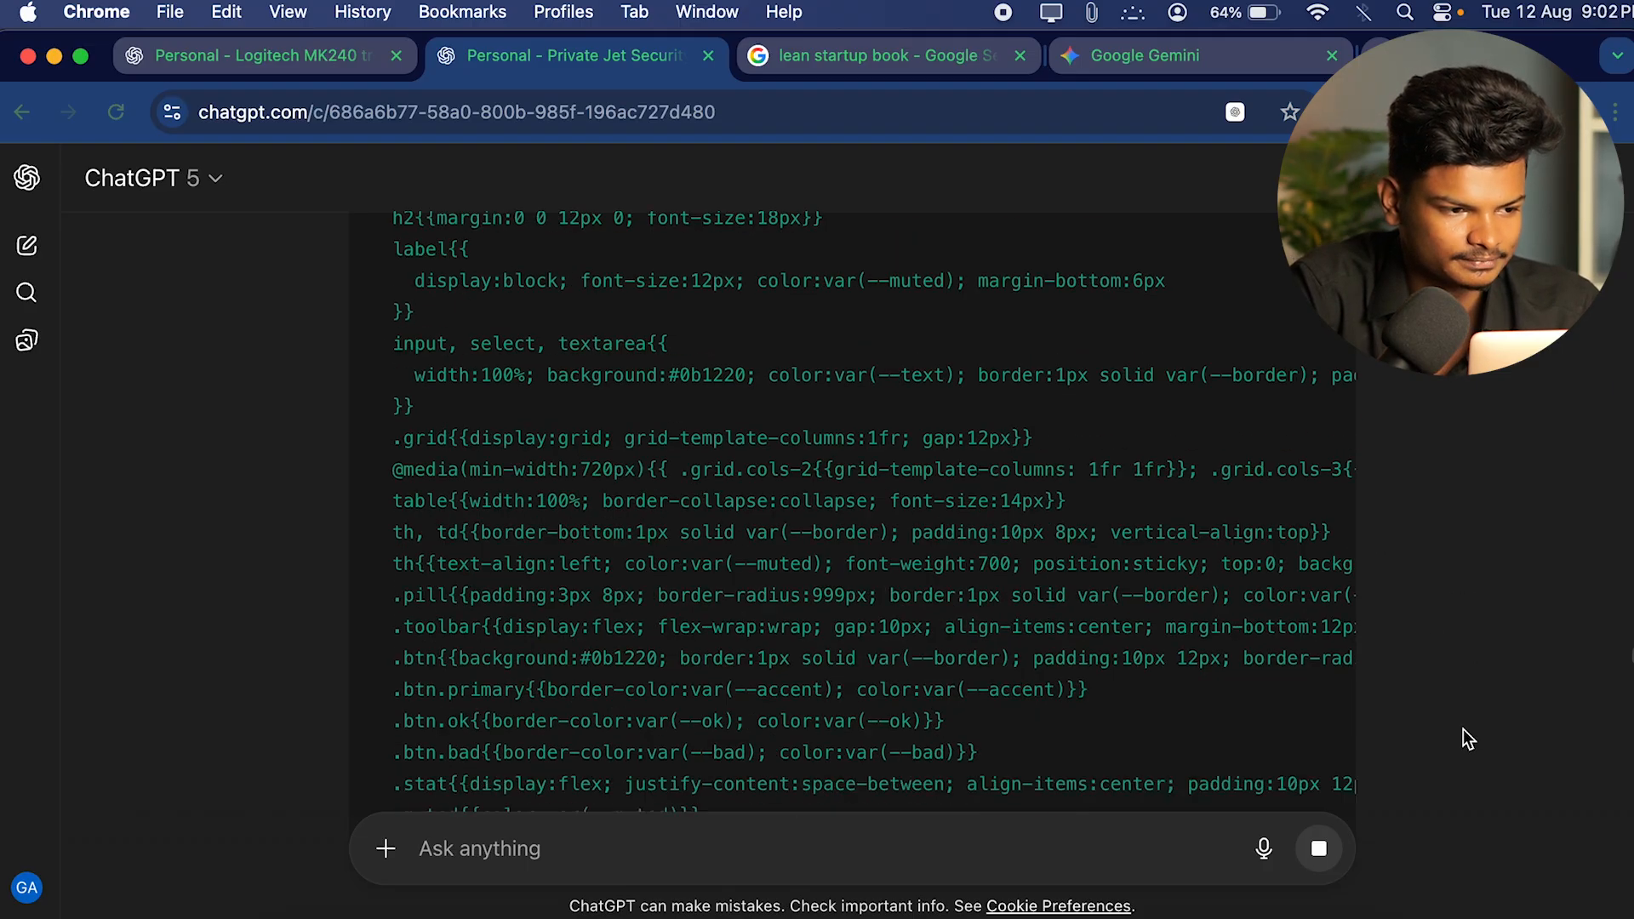
scroll(1468, 738, down, 20)
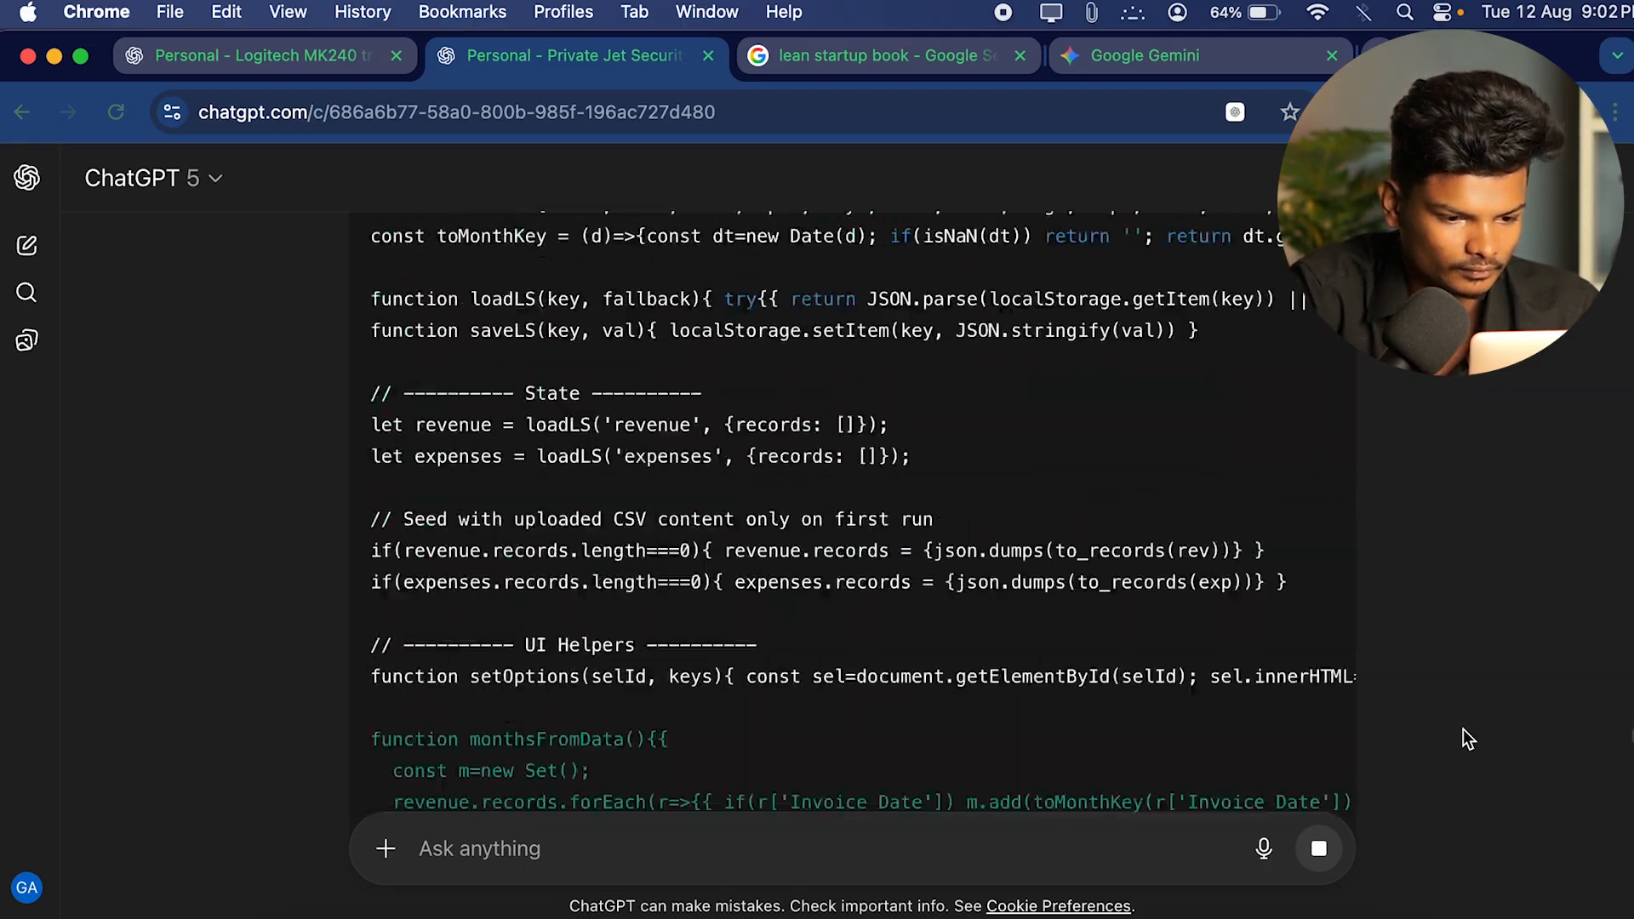
scroll(1465, 737, down, 15)
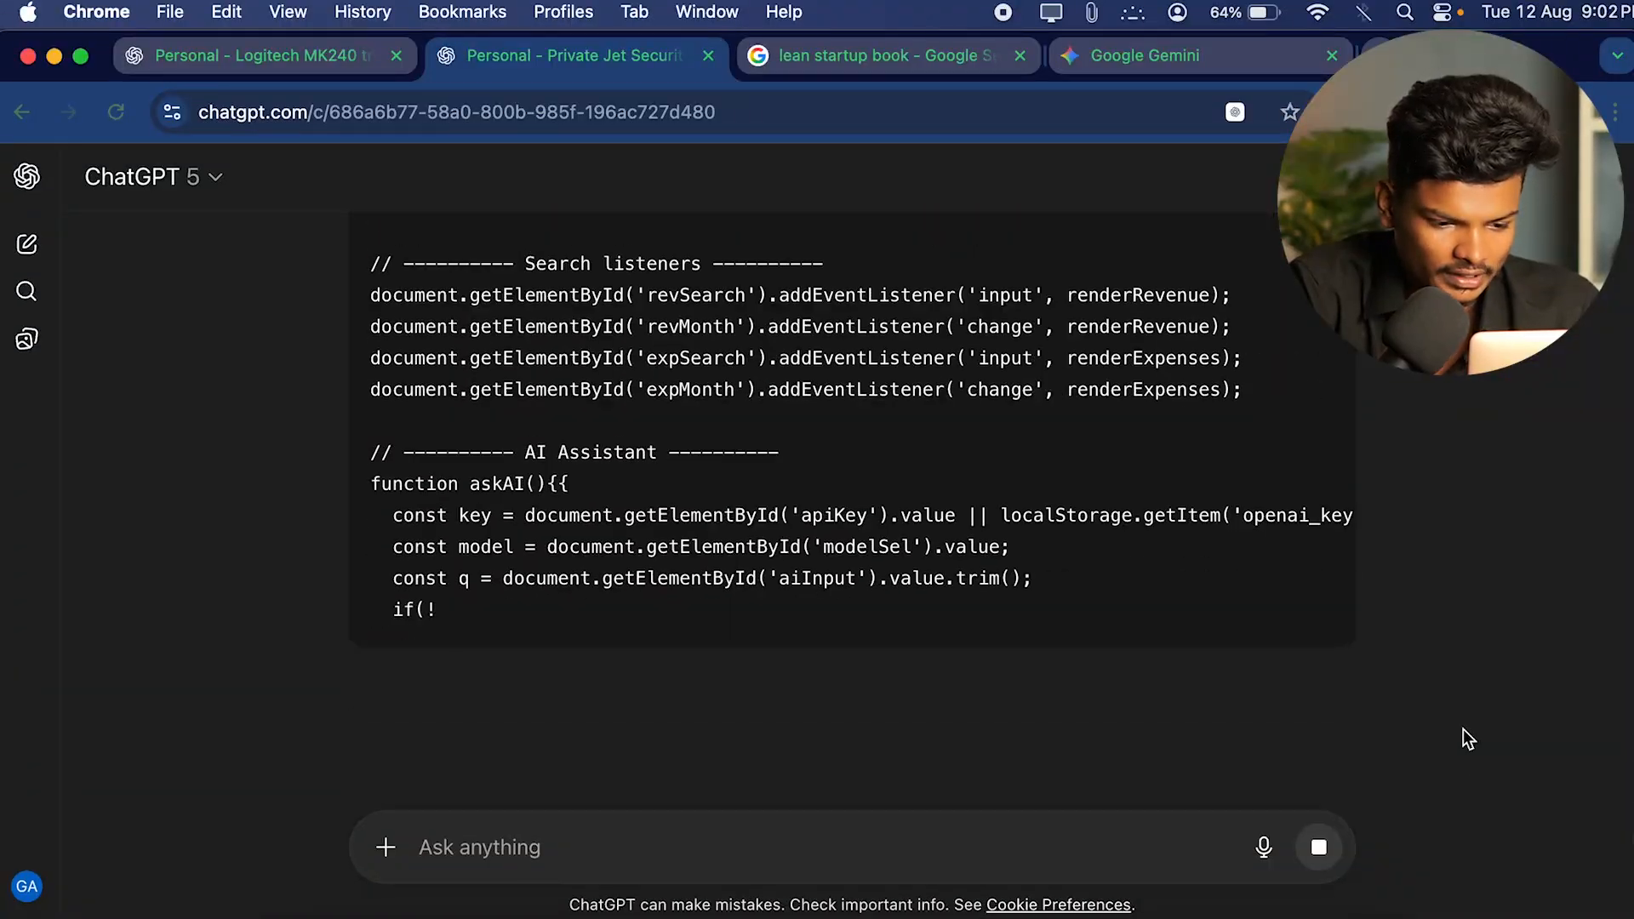
scroll(1114, 675, up, 2)
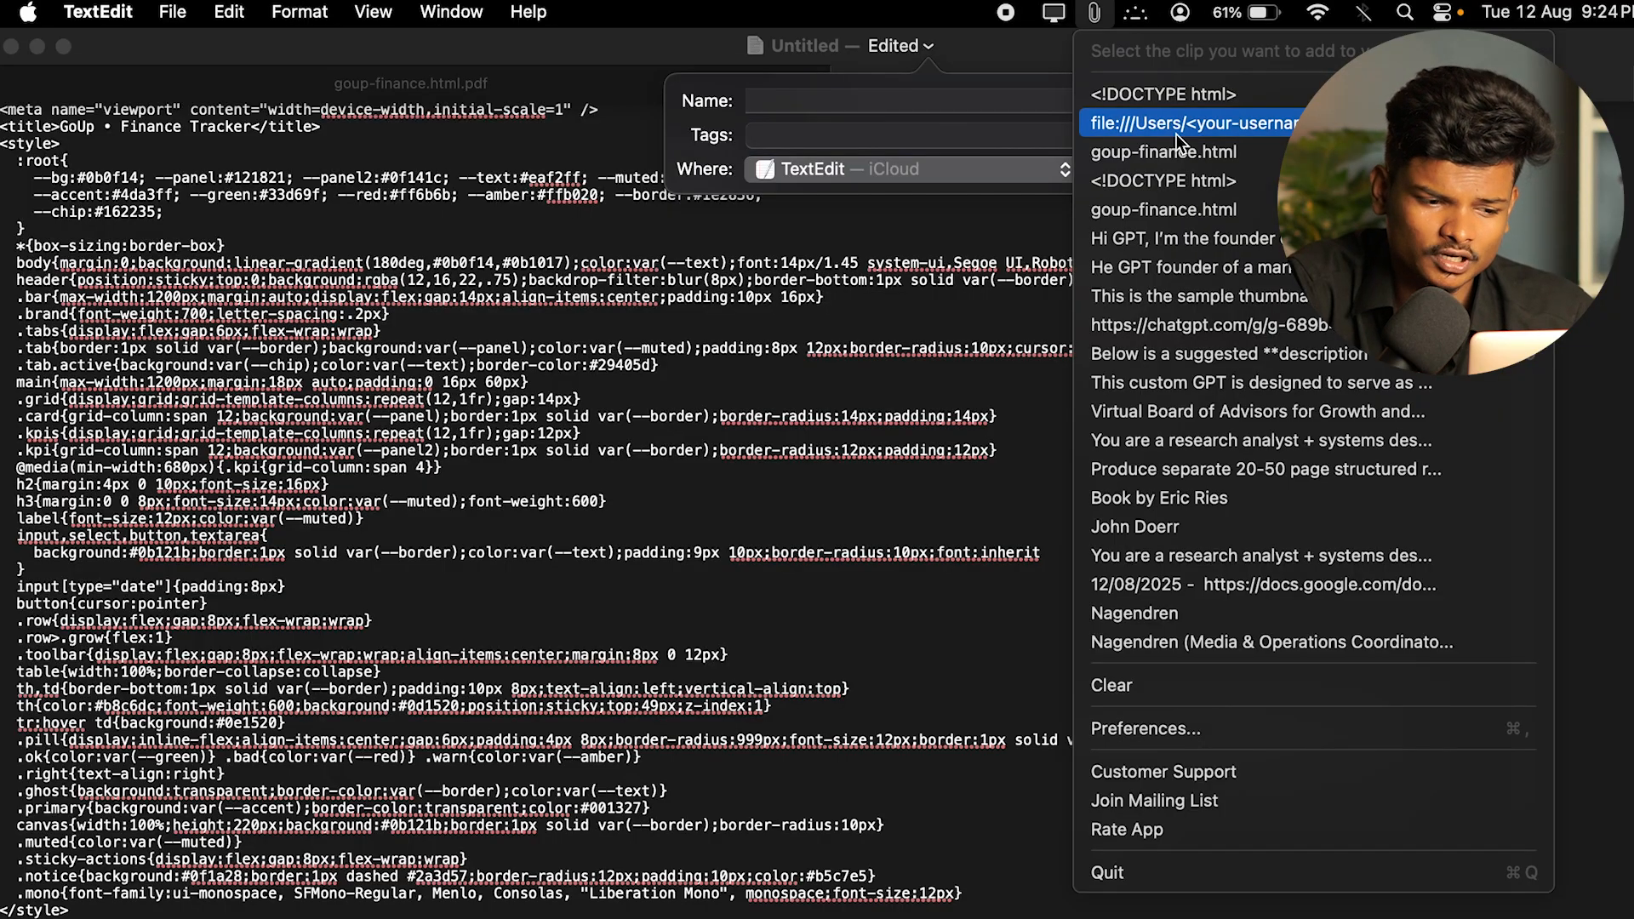
Save the untitled TextEdit document containing the HTML code under the name goup-finance.html.
click(1181, 147)
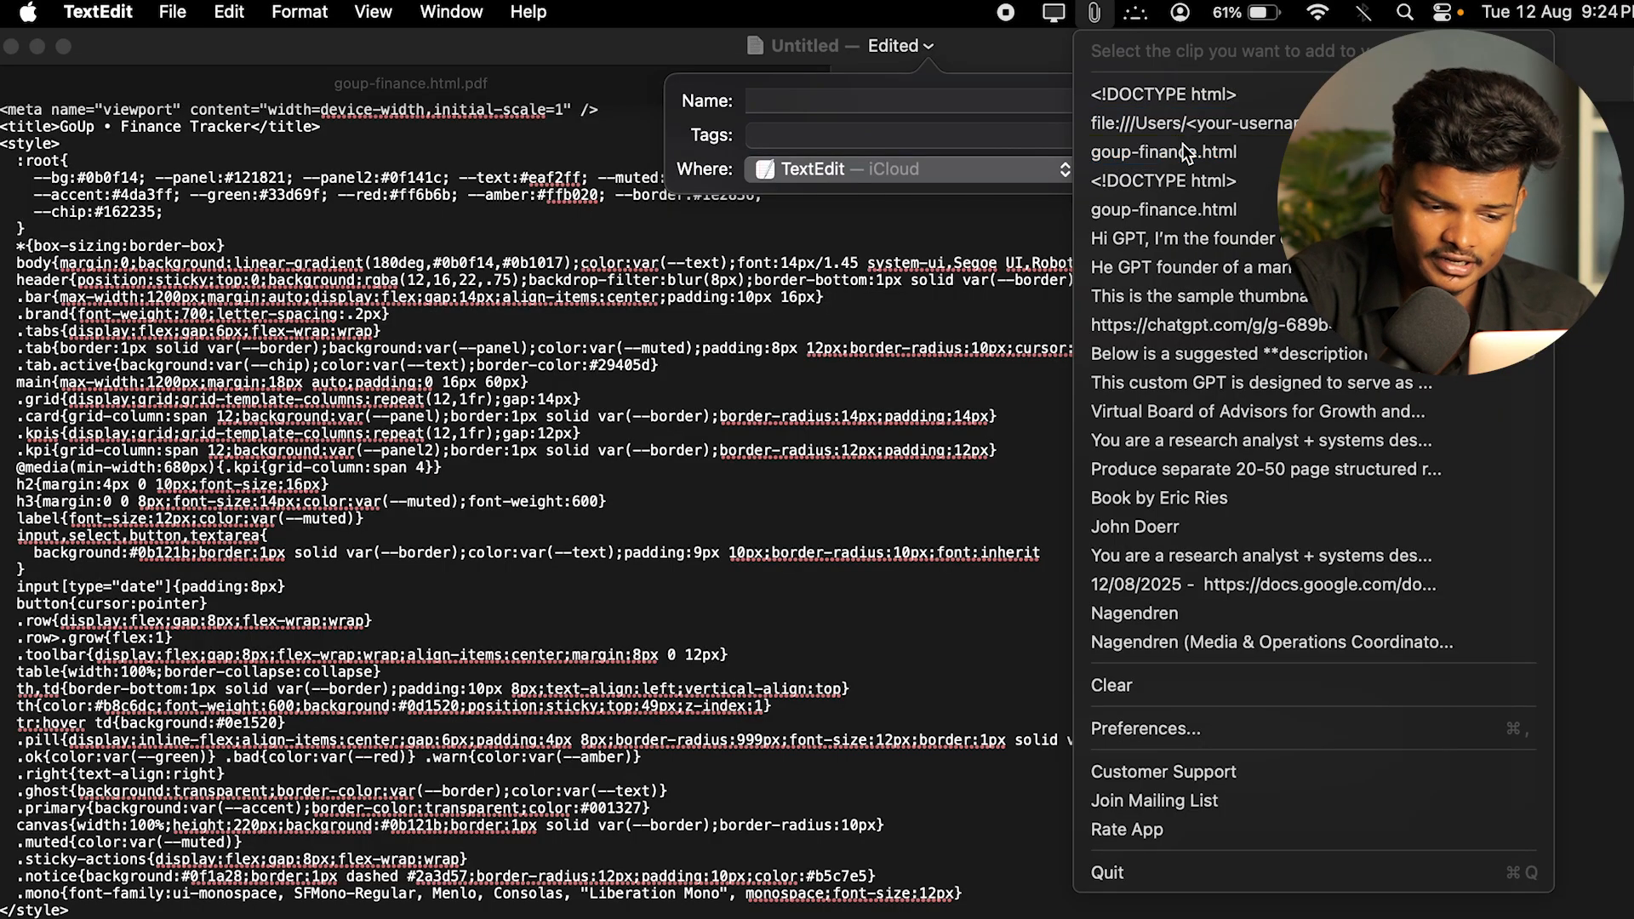
text(goup-finance.html)
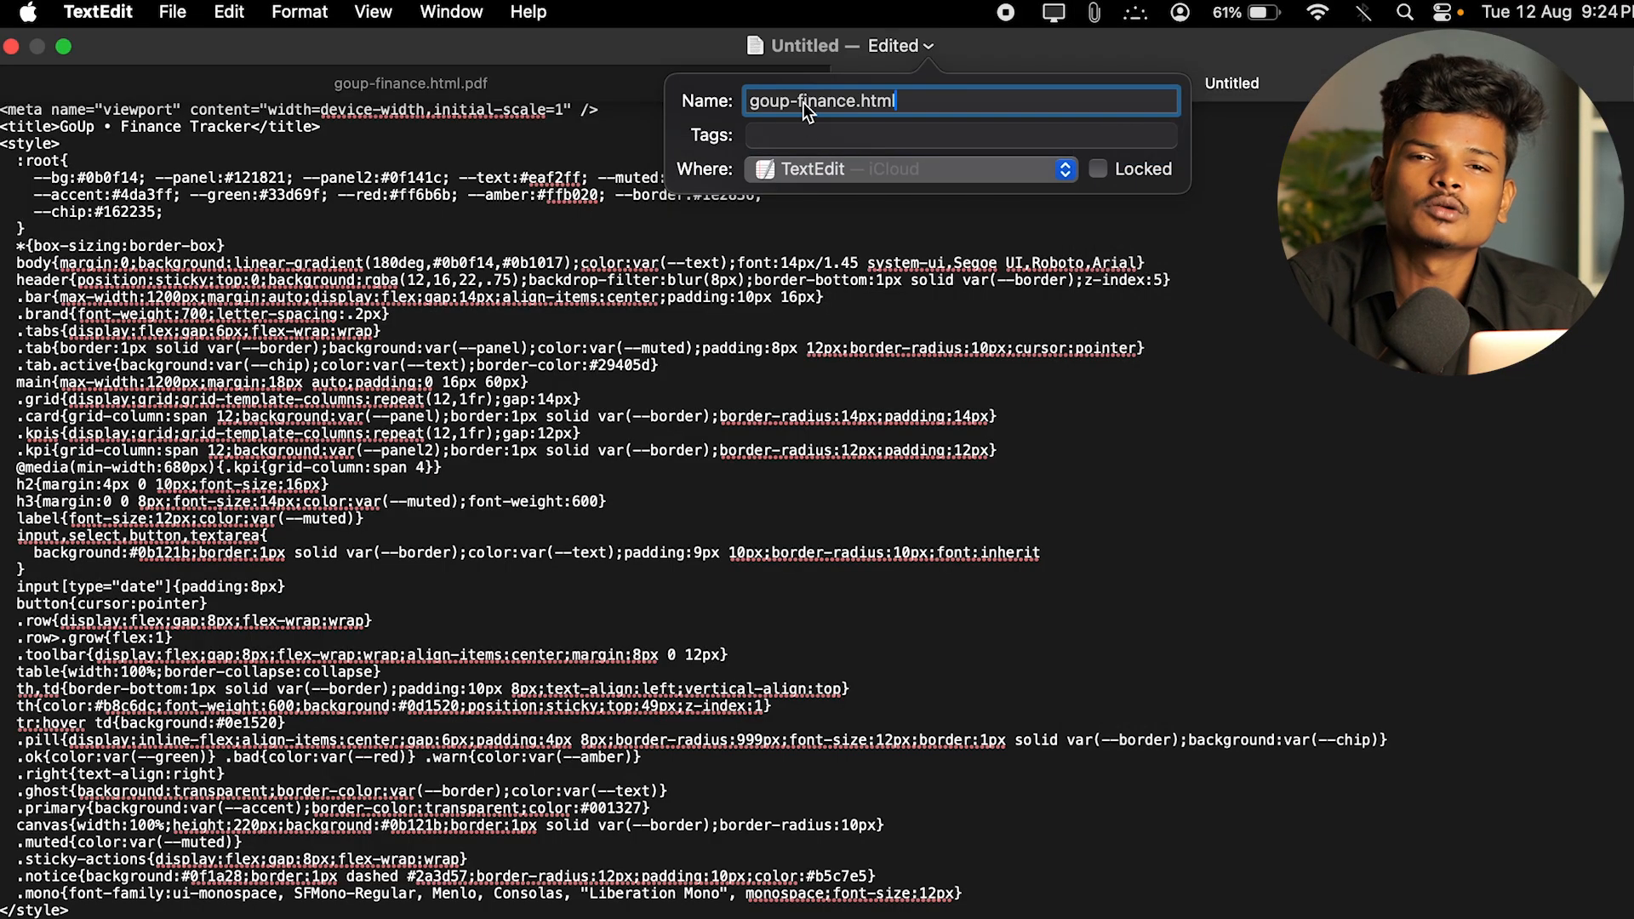
key(Return)
Try to remove the .txt extension from the document name goup-finance.html.txt.
mouse_move(918, 3)
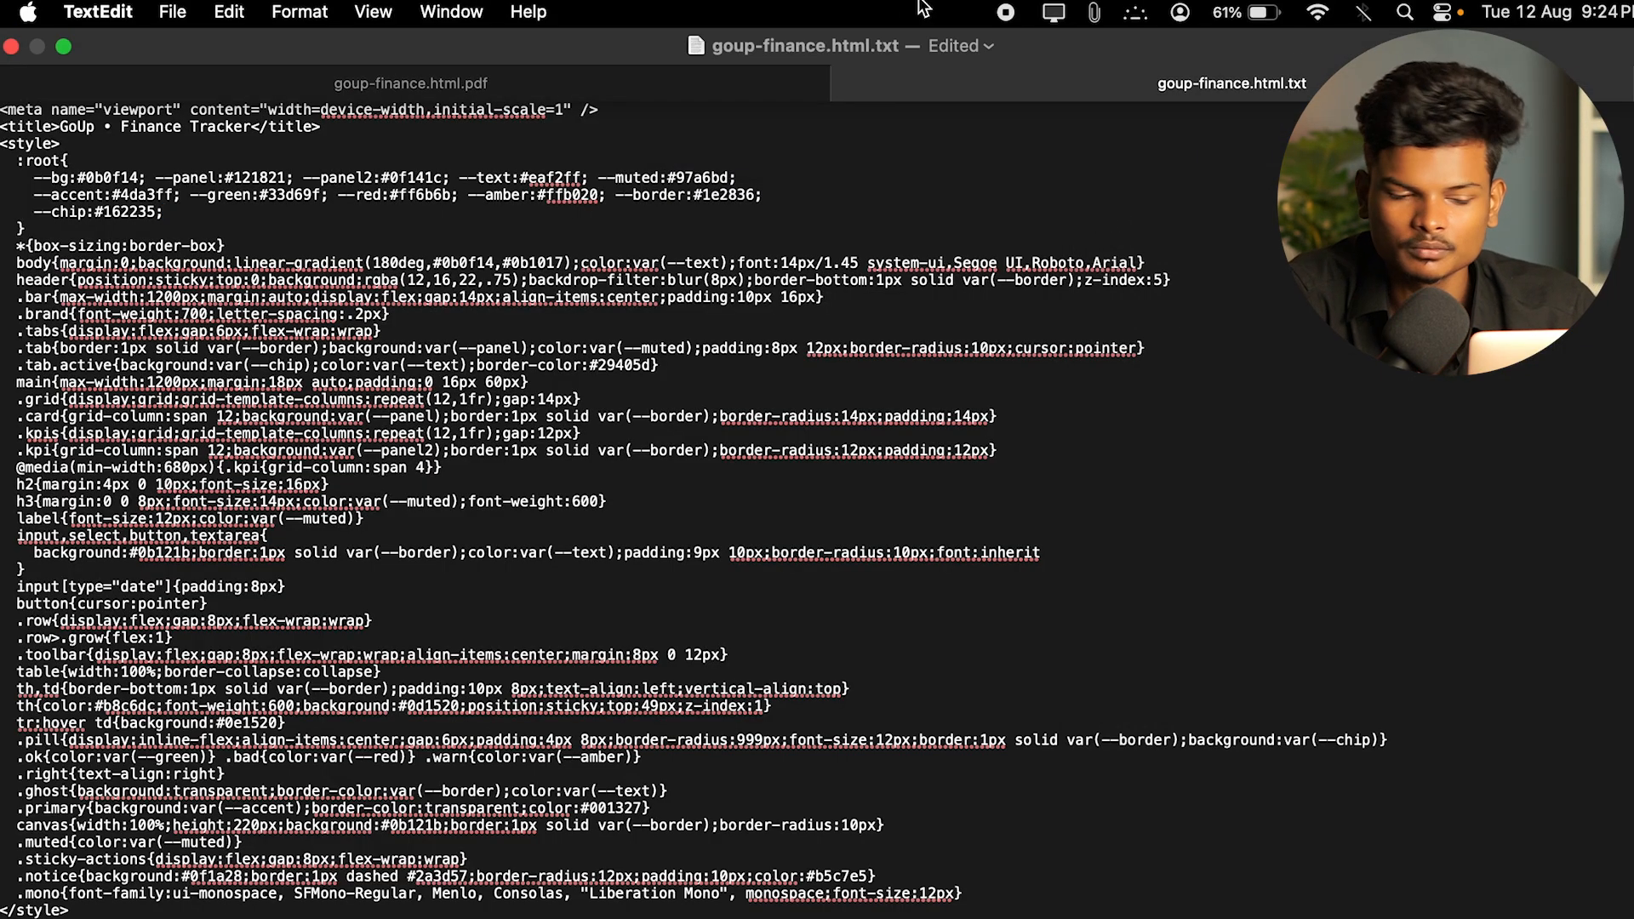
click(967, 45)
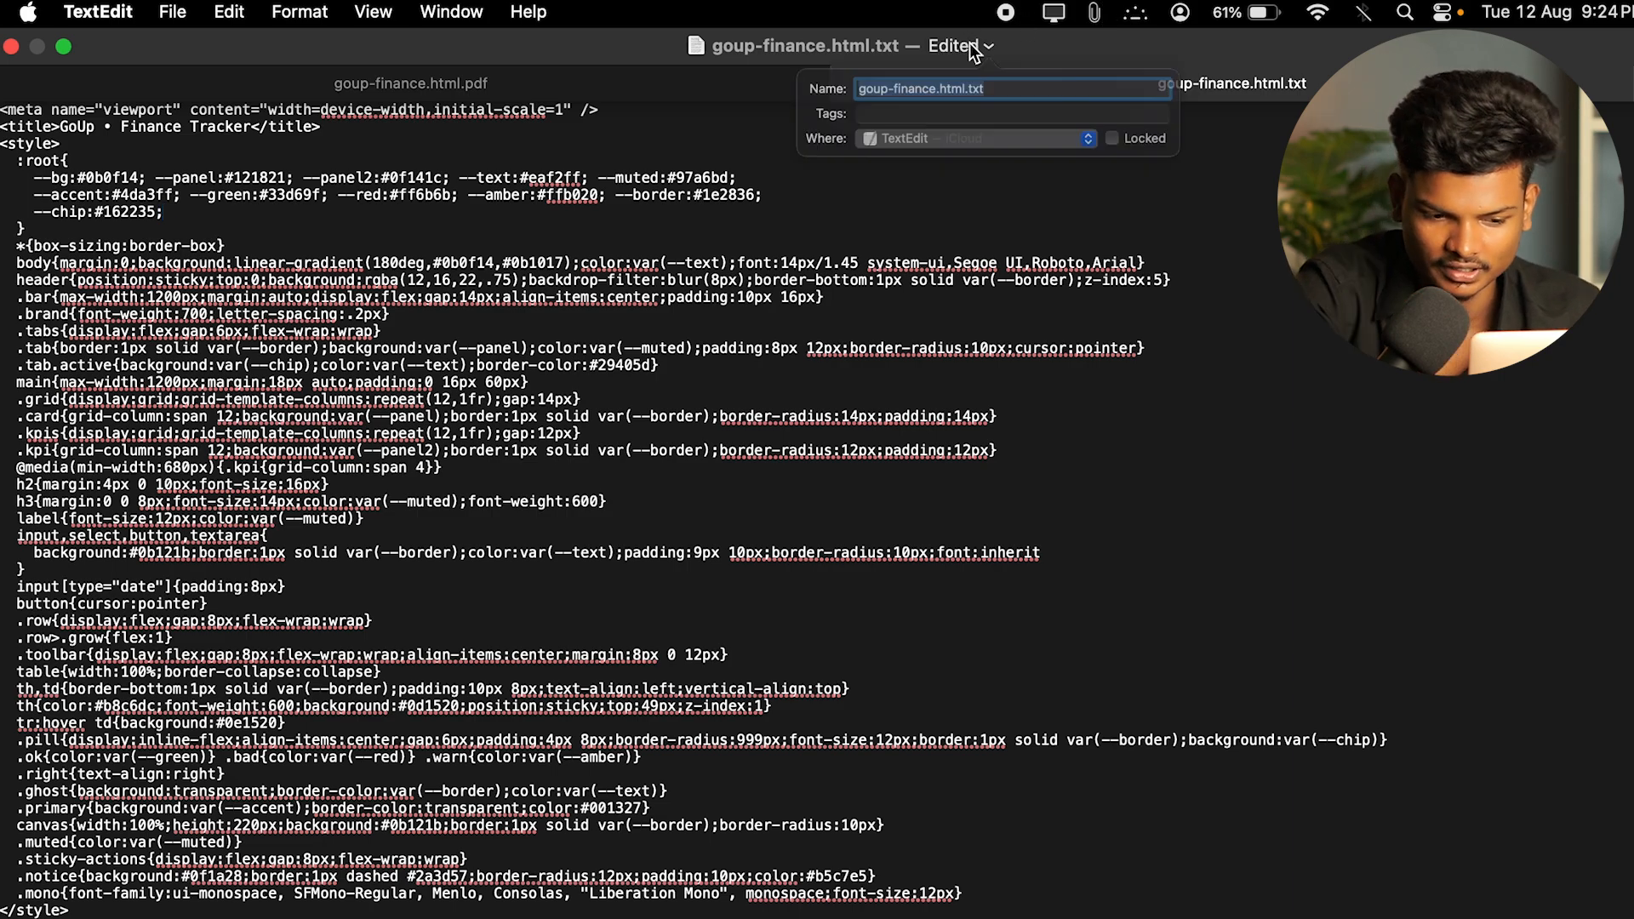
click(992, 101)
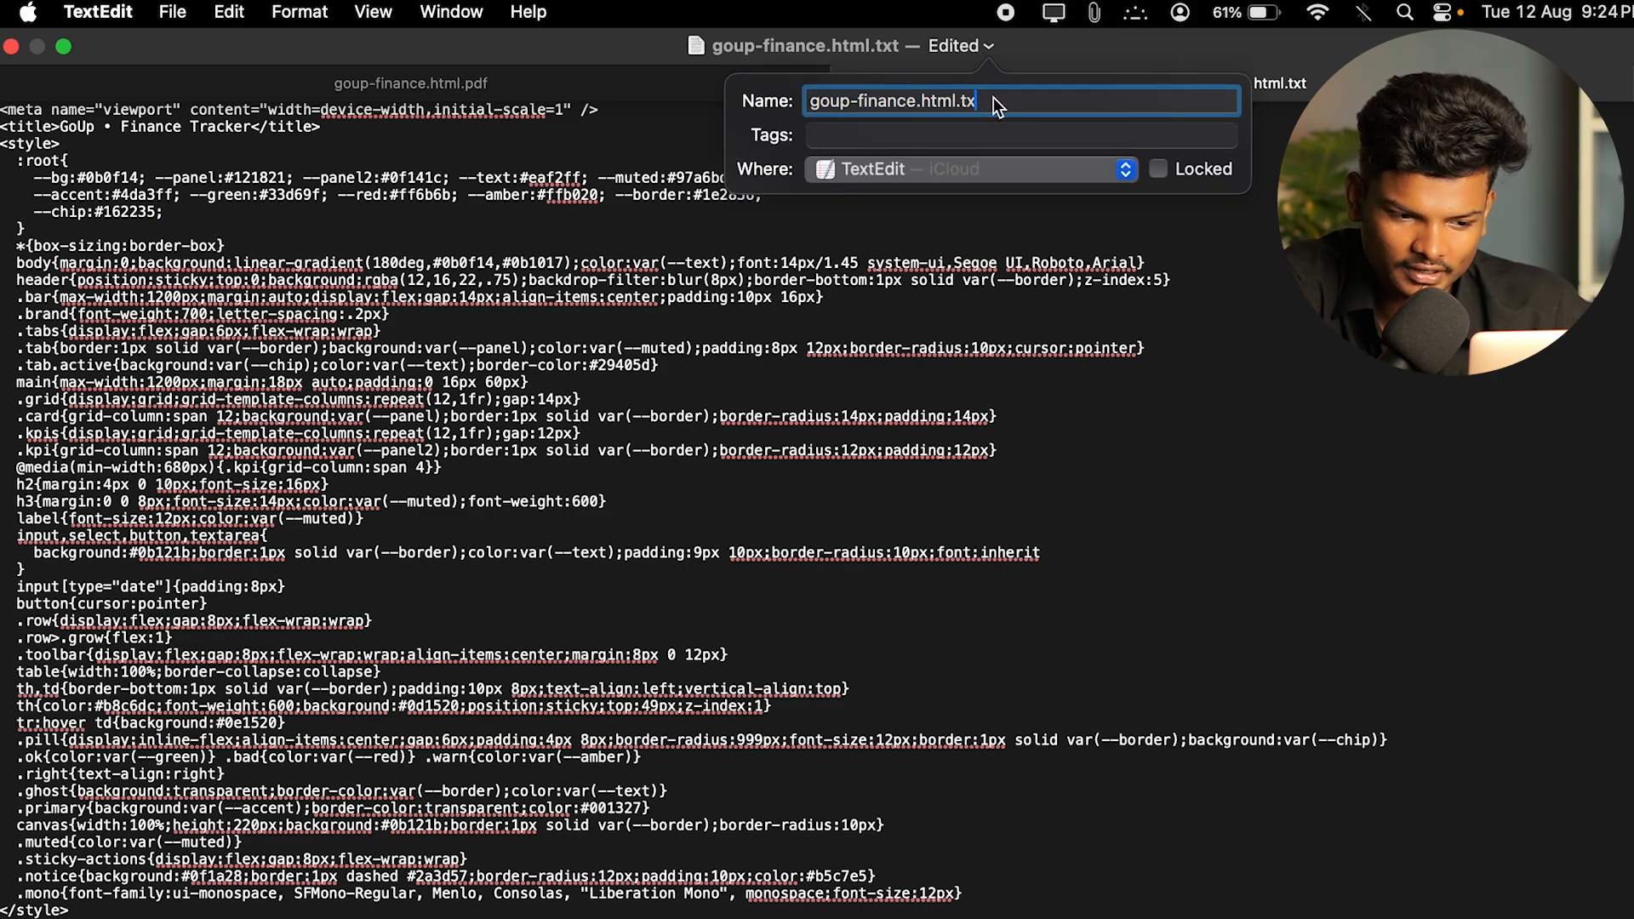
key(Return)
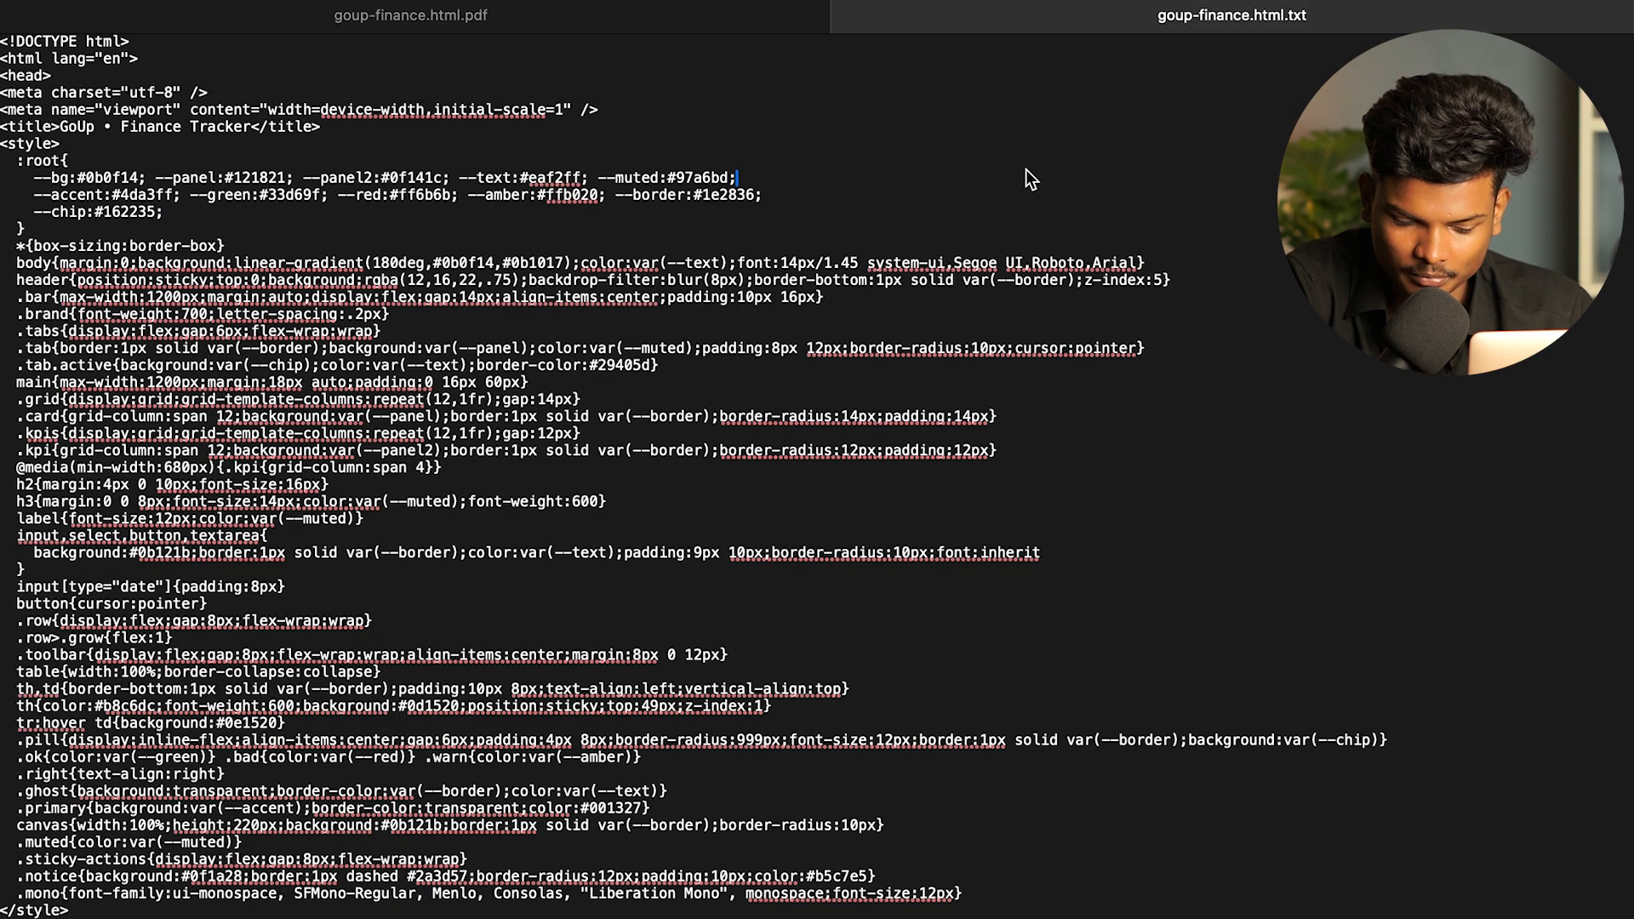
click(223, 12)
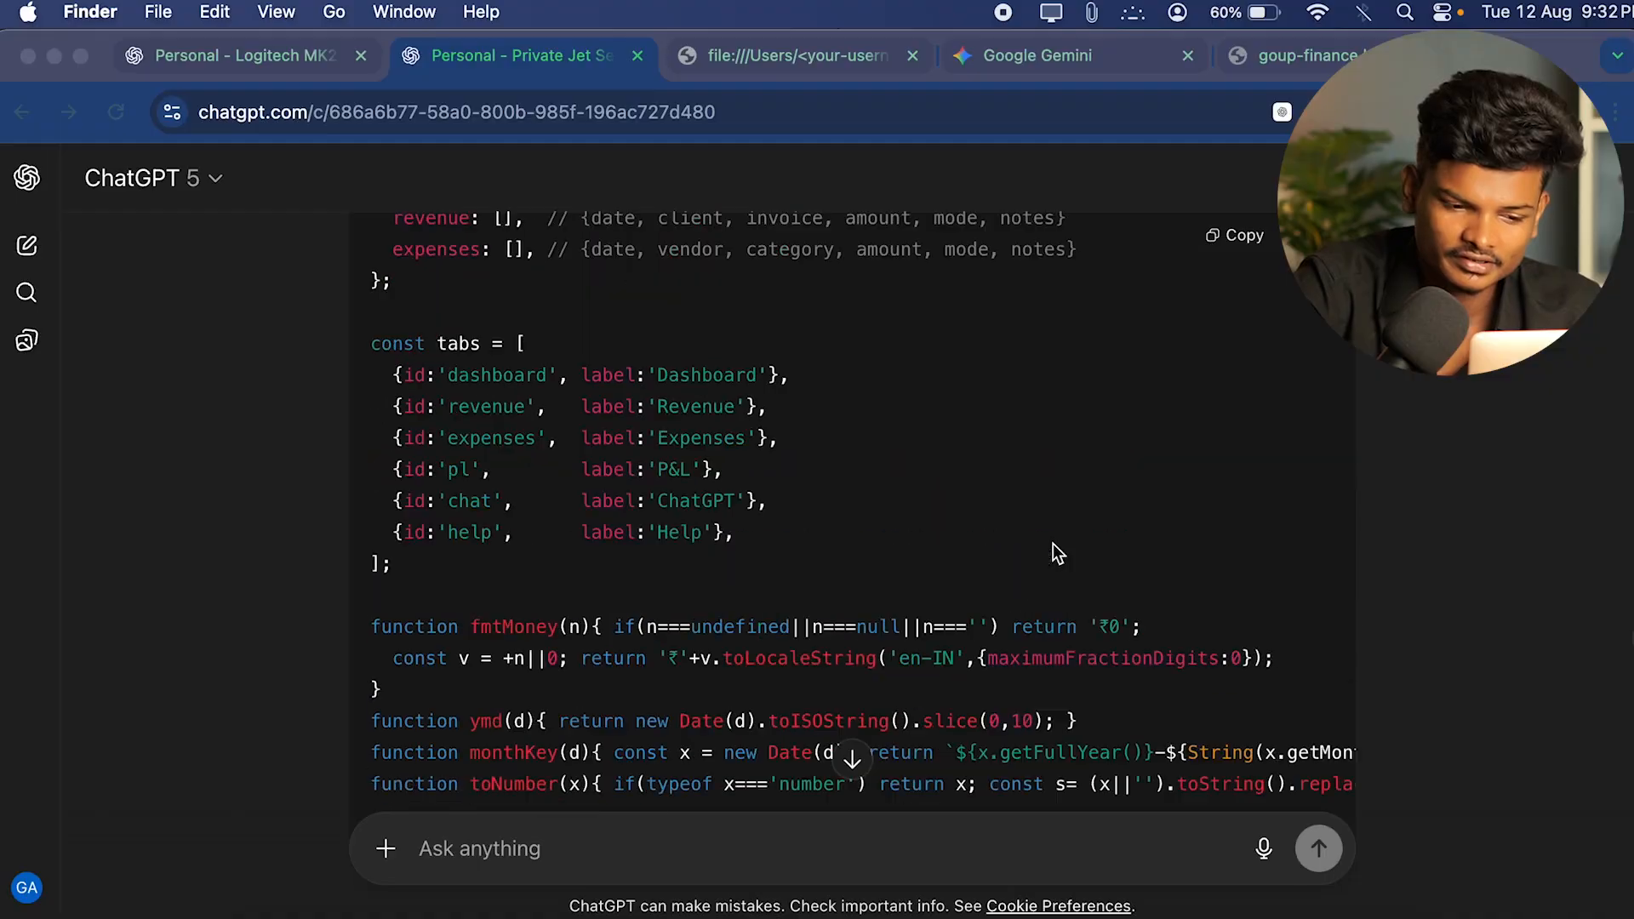
Examine the generated goup-finance.html code in the ChatGPT conversation, from its opening markup through the dashboard, CSV and P&L sections.
scroll(1051, 551, up, 15)
scroll(1055, 551, up, 20)
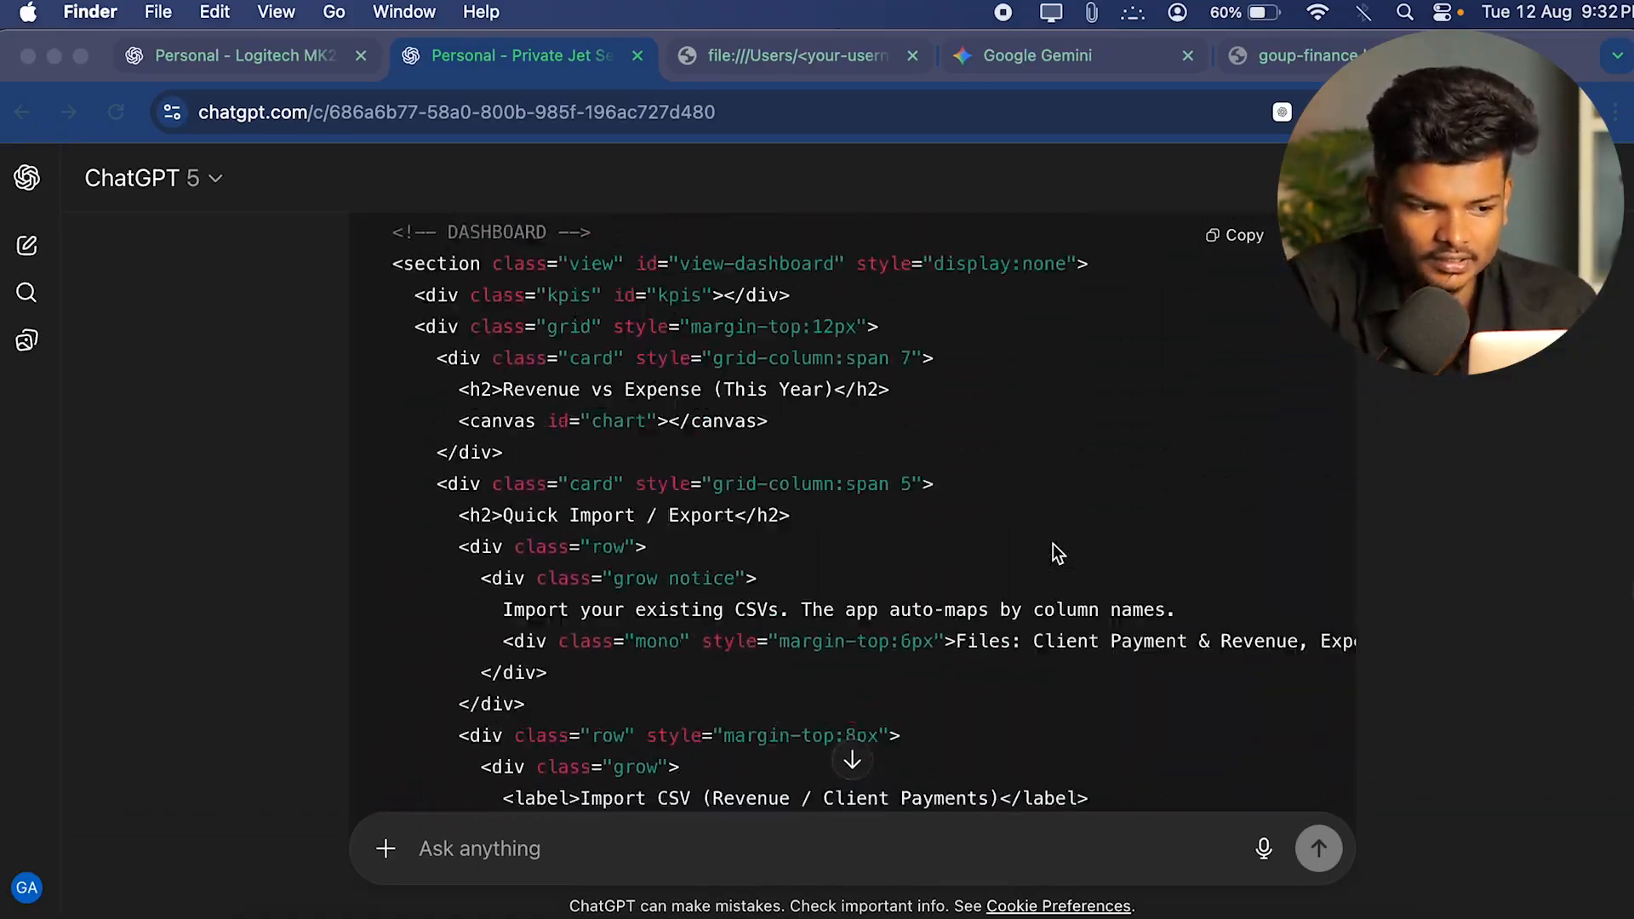
scroll(1055, 552, down, 20)
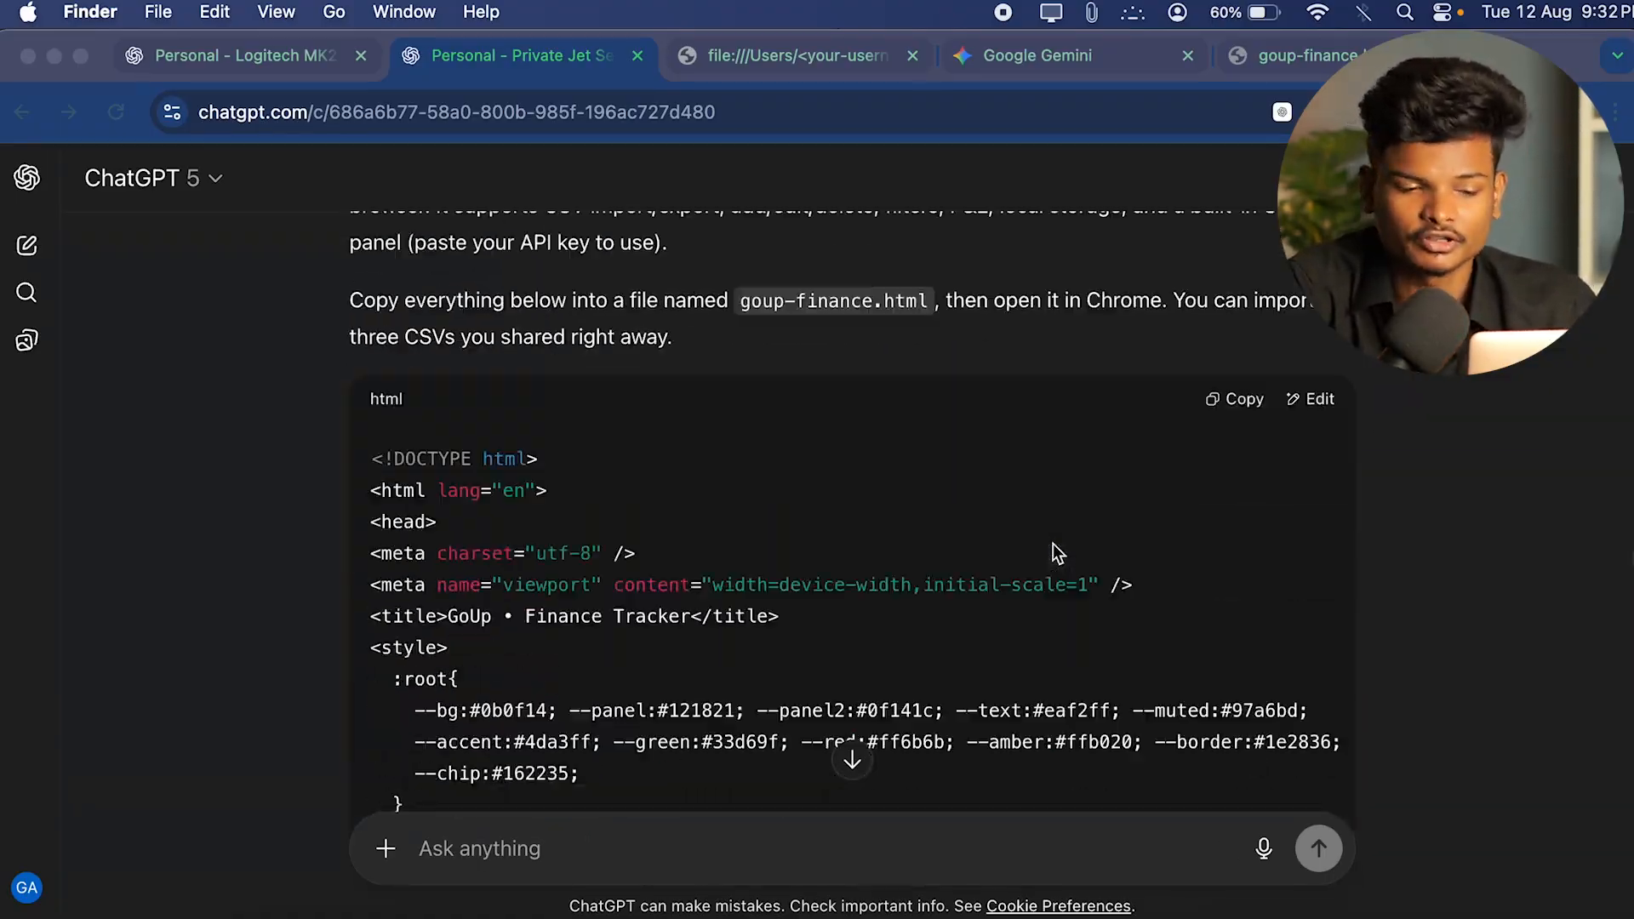
scroll(1055, 553, down, 20)
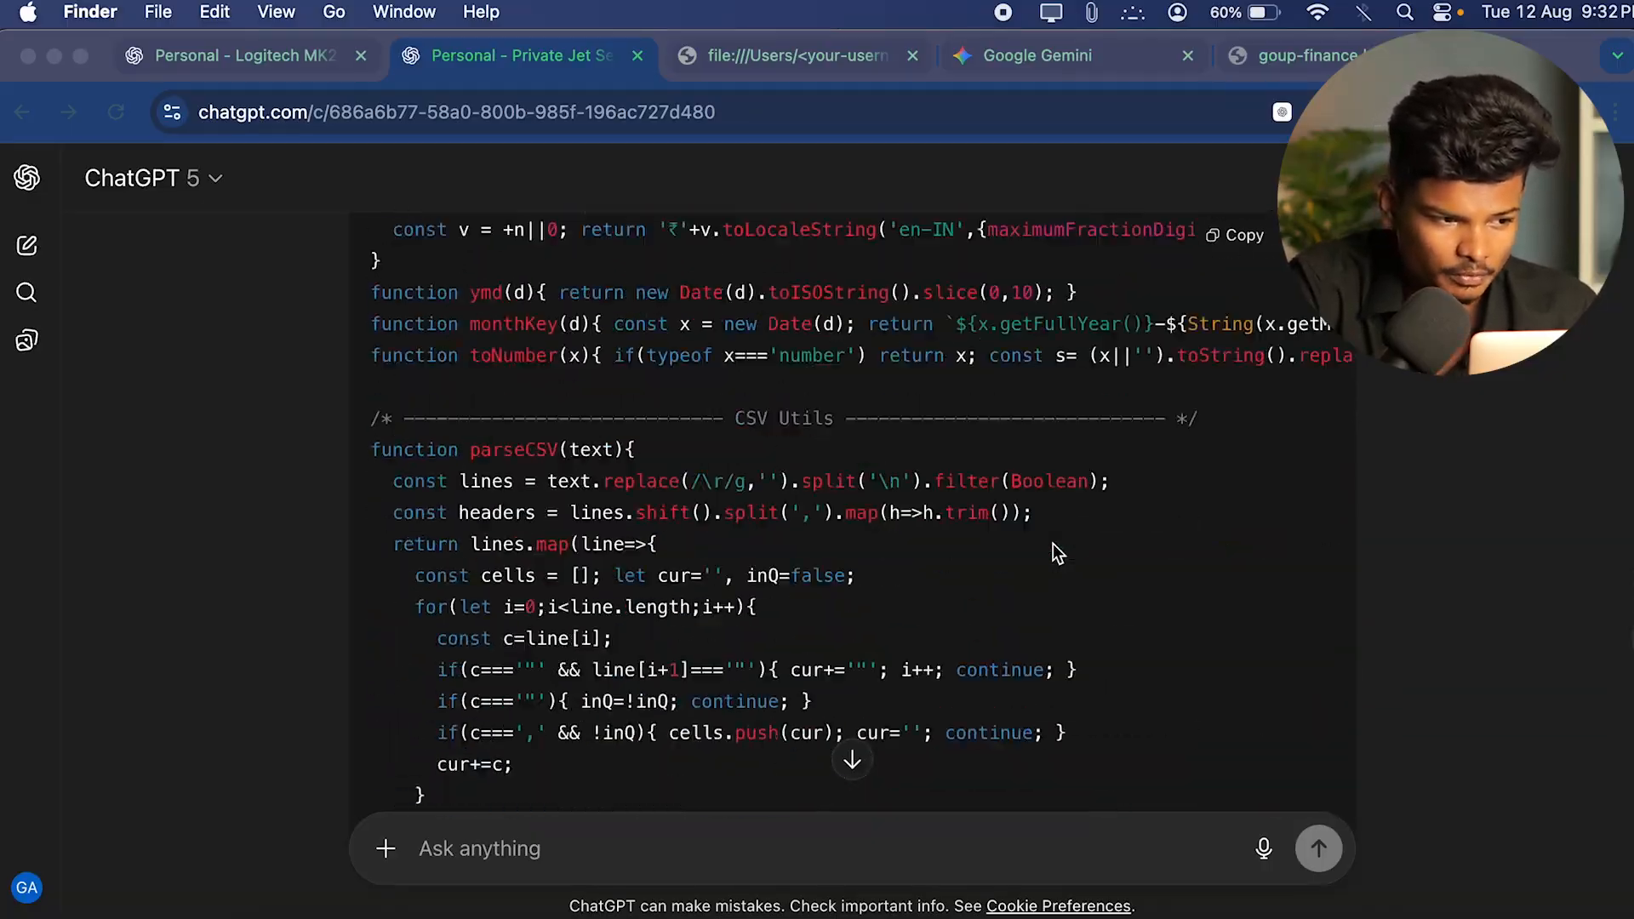
scroll(1055, 553, down, 20)
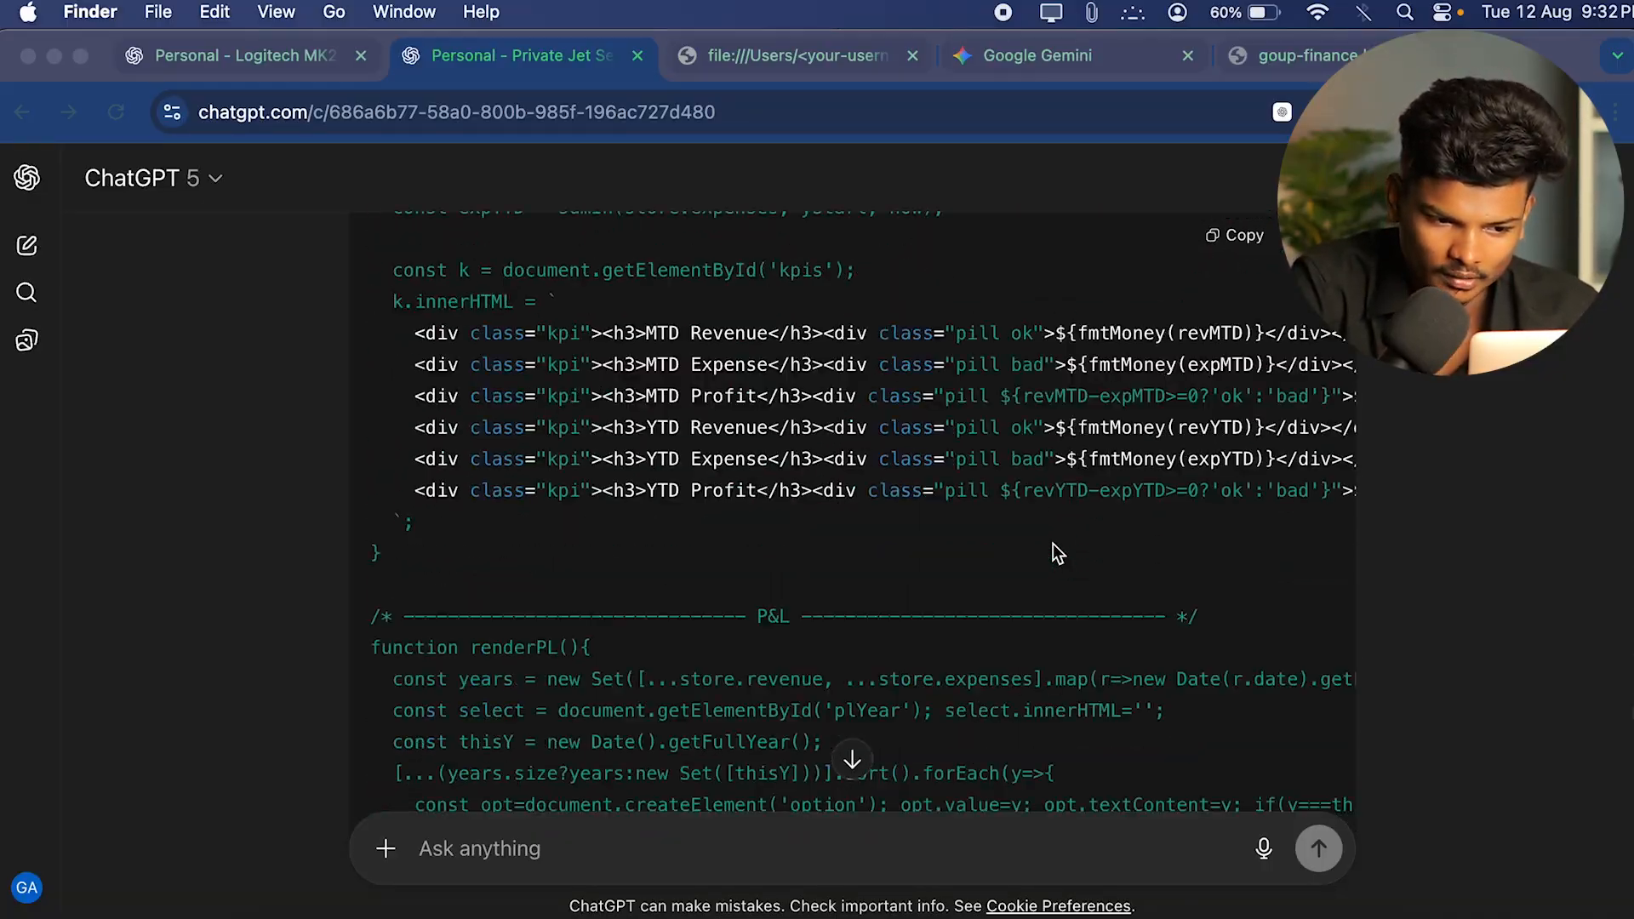
scroll(1055, 551, down, 20)
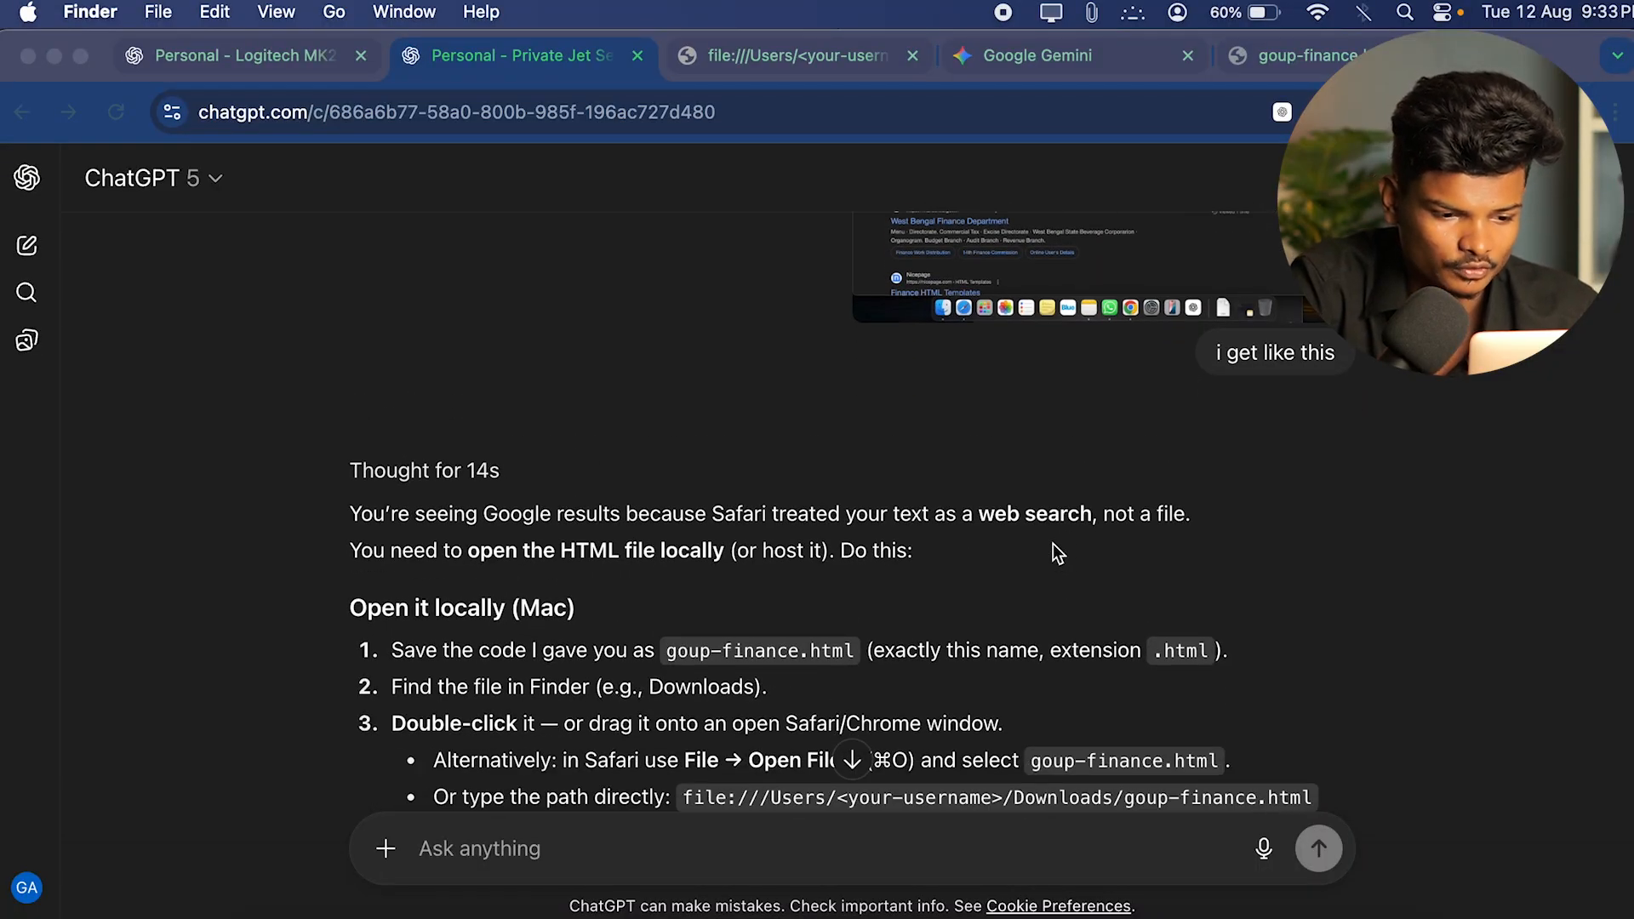
Read ChatGPT's instructions for saving the code as goup-finance.html and opening the file locally on a Mac.
scroll(1055, 553, down, 10)
scroll(1055, 553, up, 5)
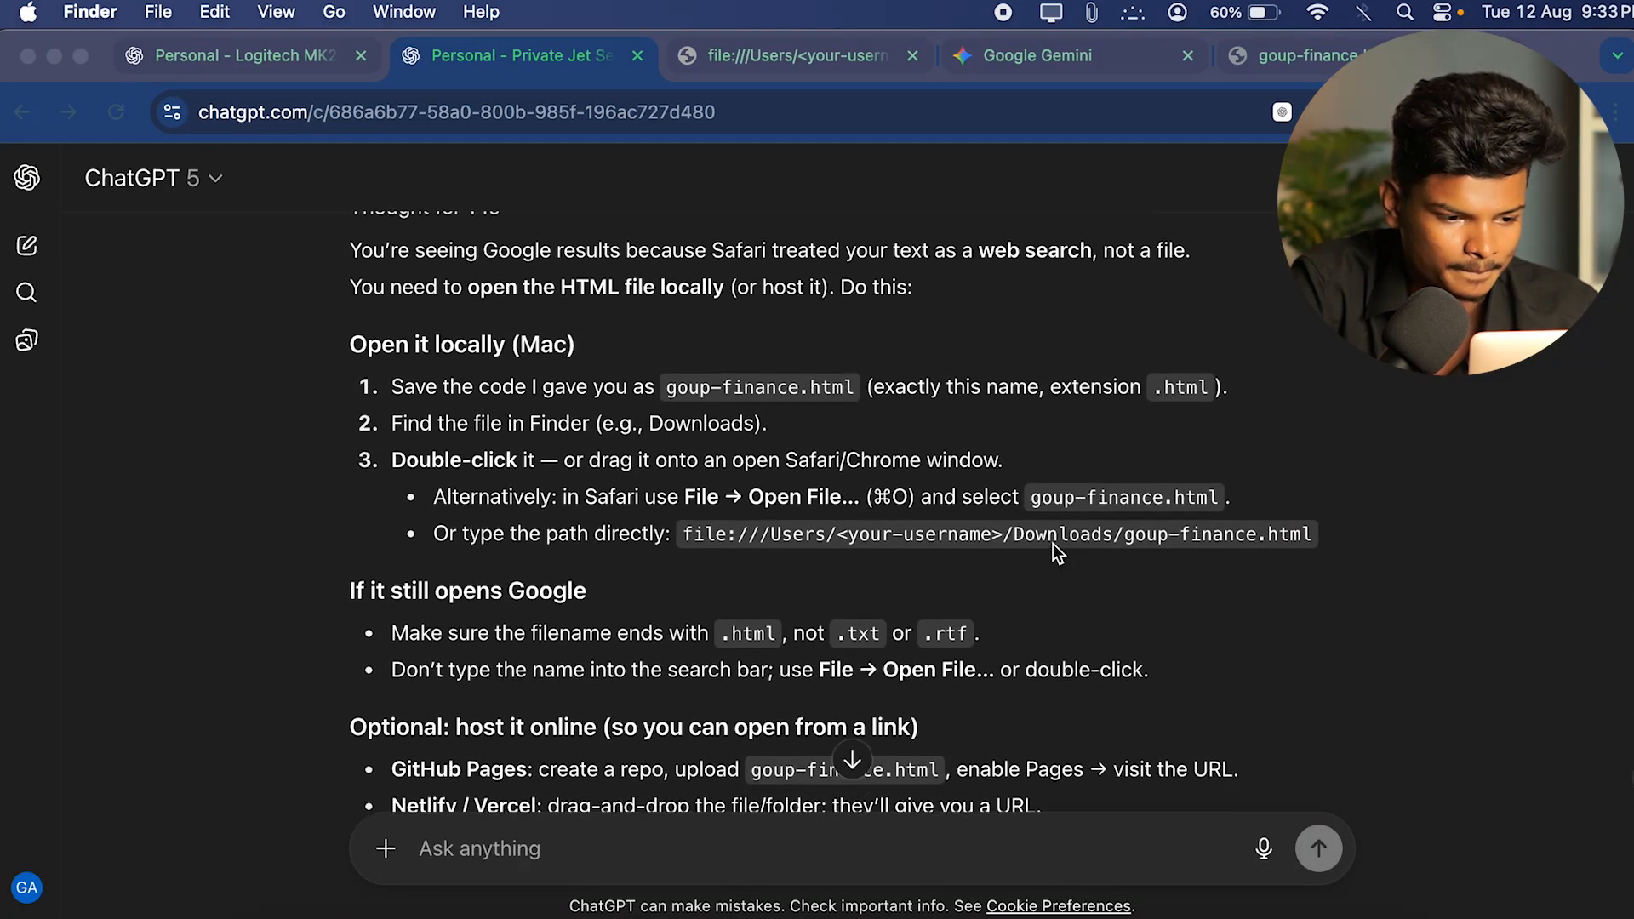
scroll(1055, 553, down, 20)
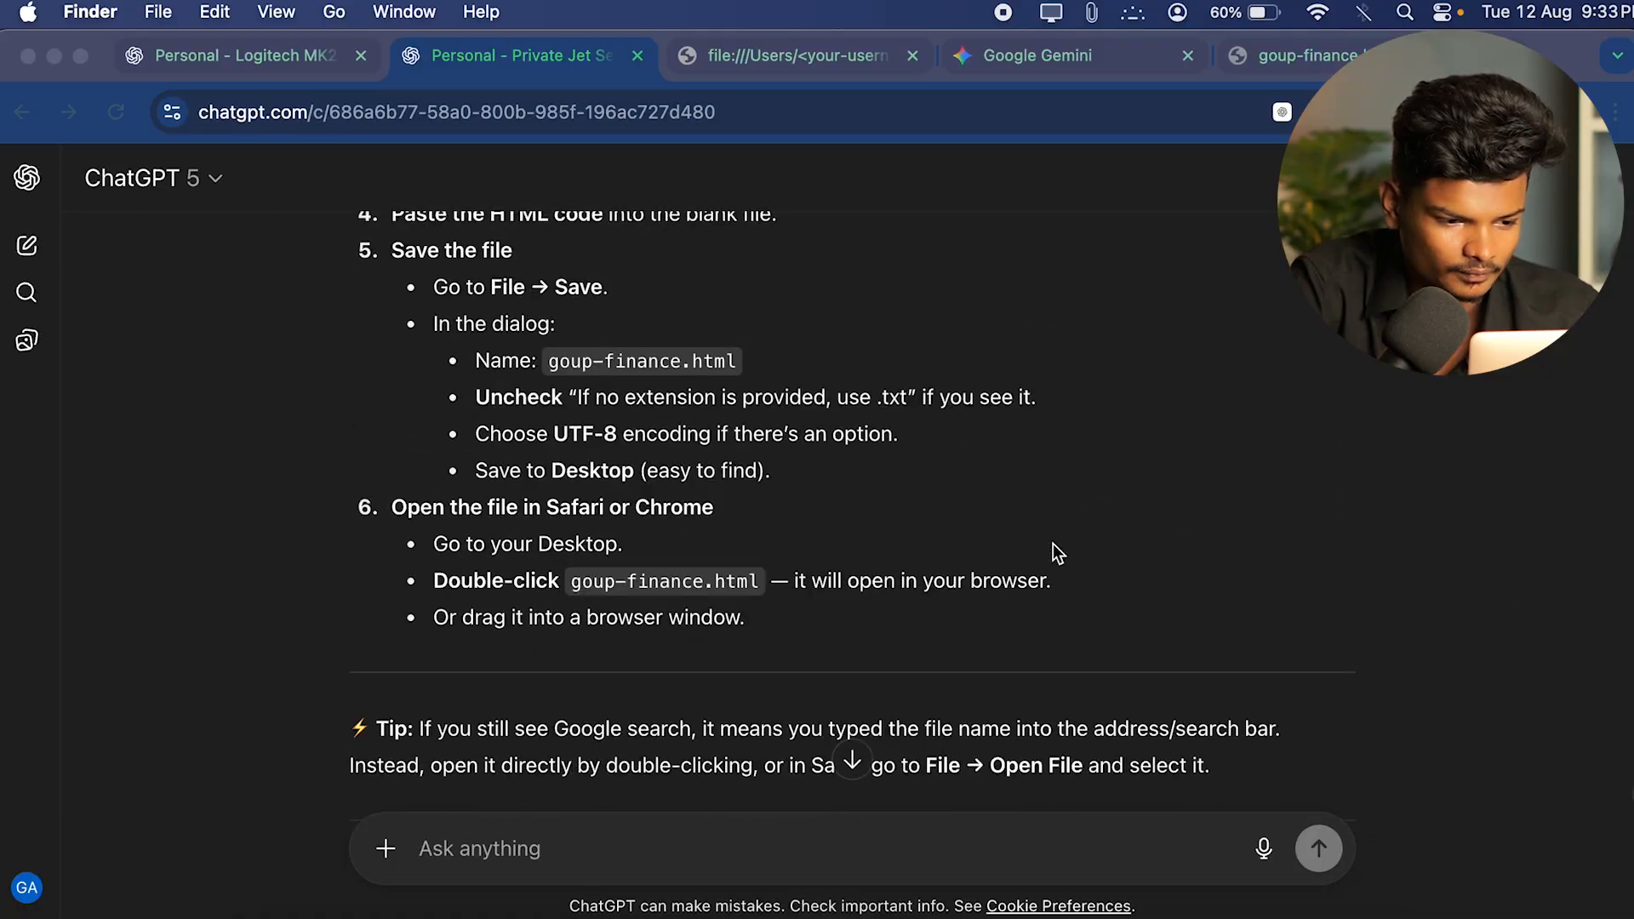
scroll(1055, 552, down, 15)
scroll(1055, 551, up, 6)
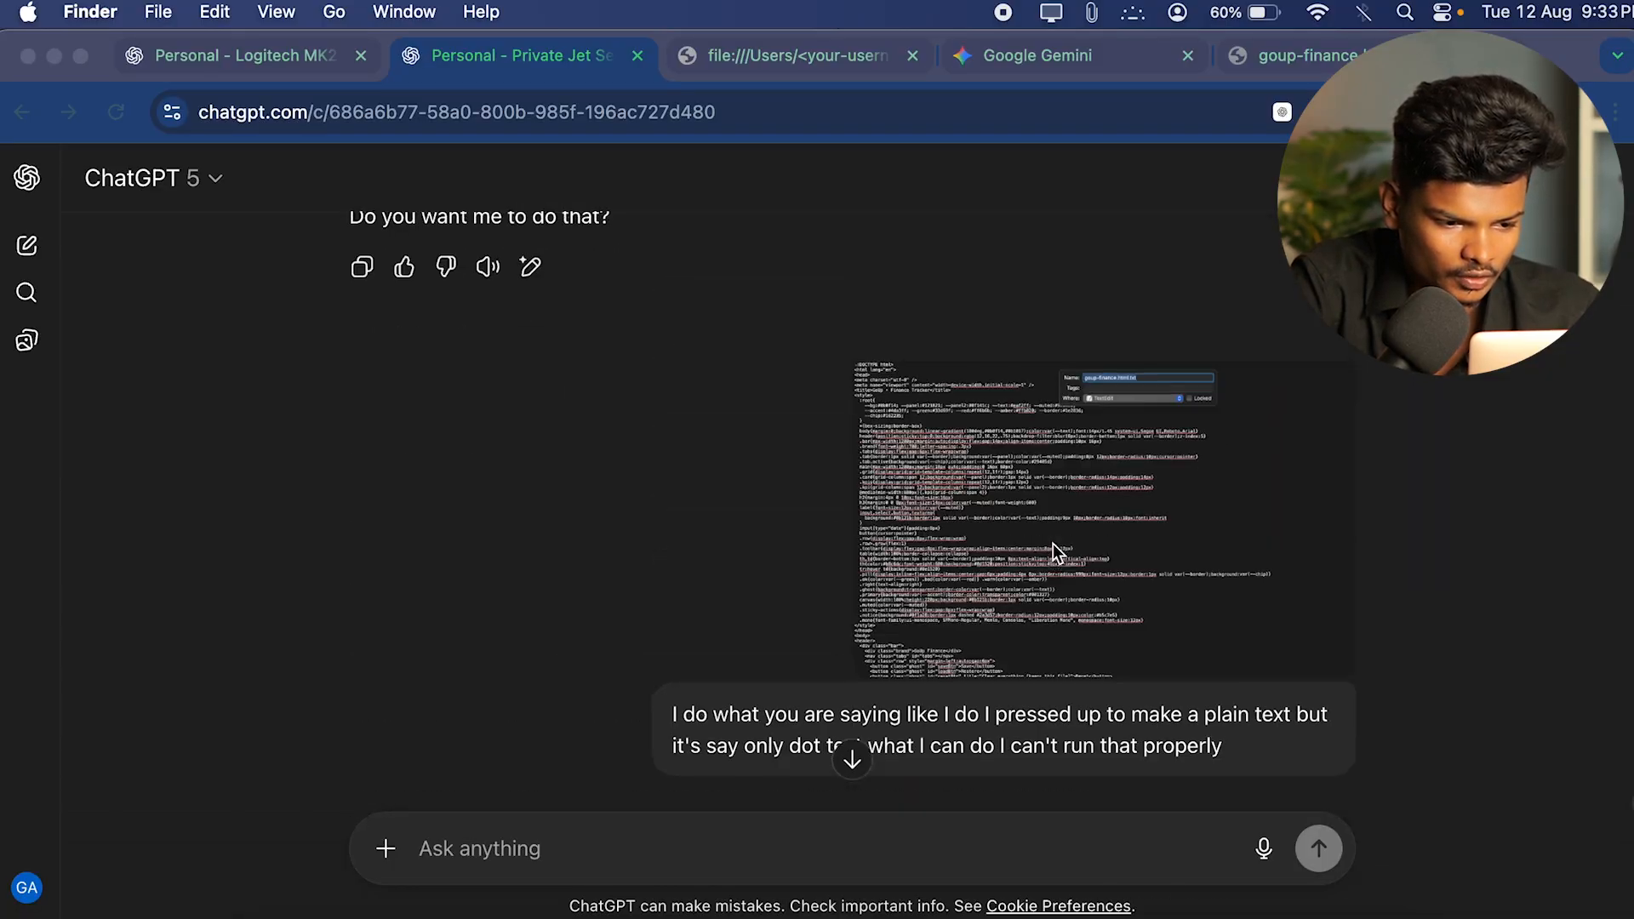
View the attached file-naming screenshot enlarged, close it, and read the remaining replies on avoiding the .txt extension.
scroll(1055, 587, up, 3)
click(1055, 620)
click(1057, 630)
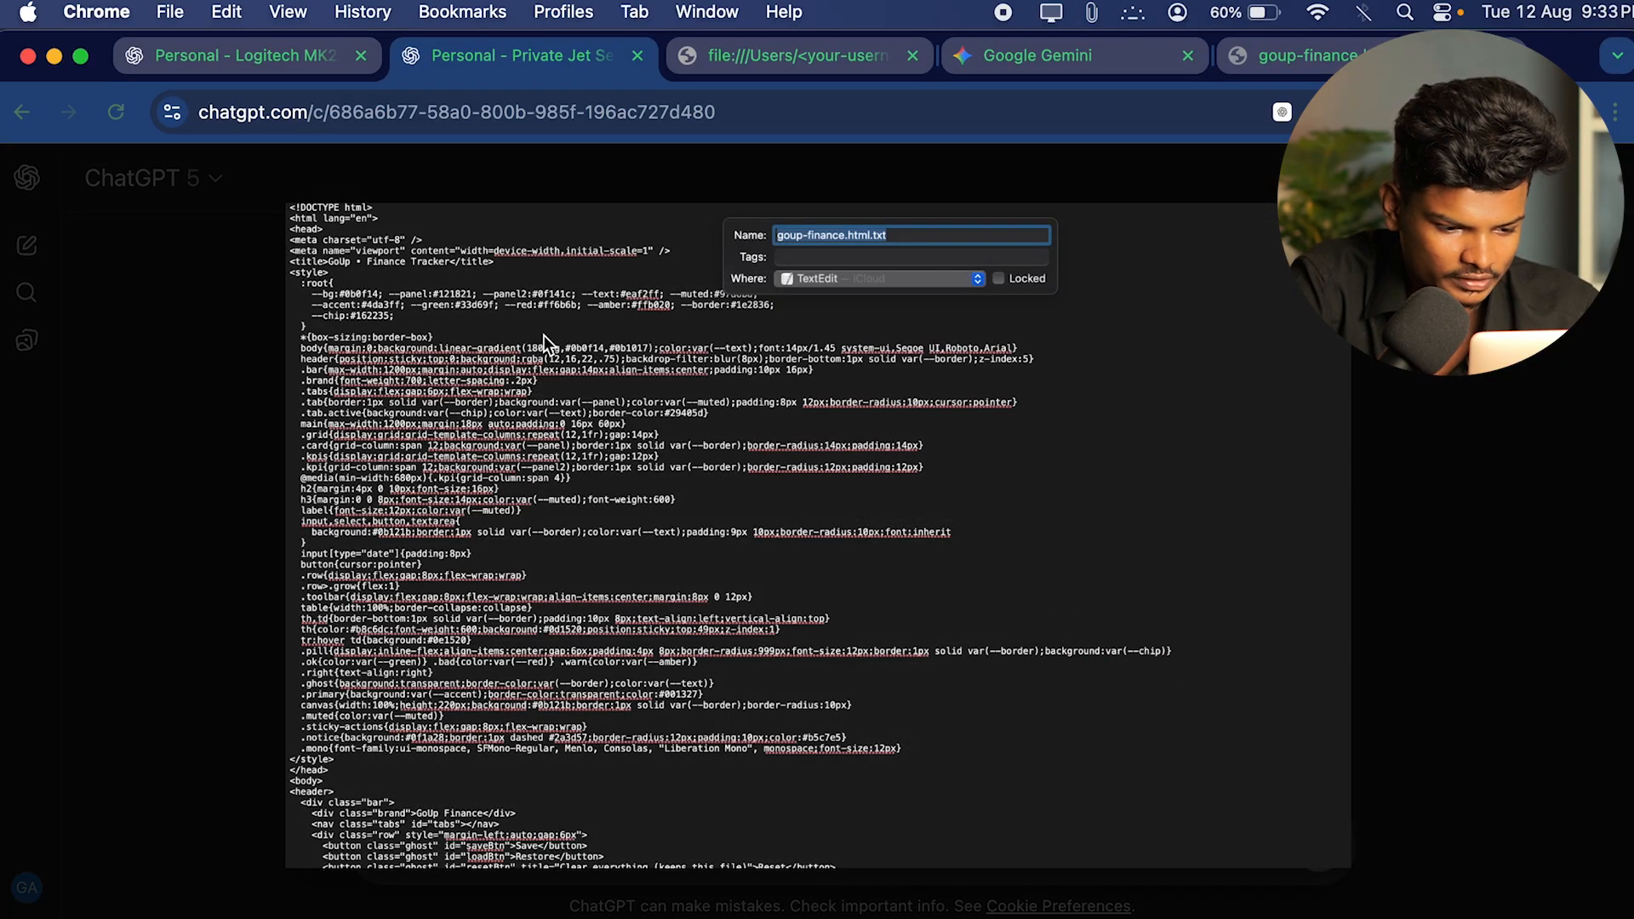
click(95, 241)
scroll(1020, 575, down, 10)
scroll(1021, 575, down, 20)
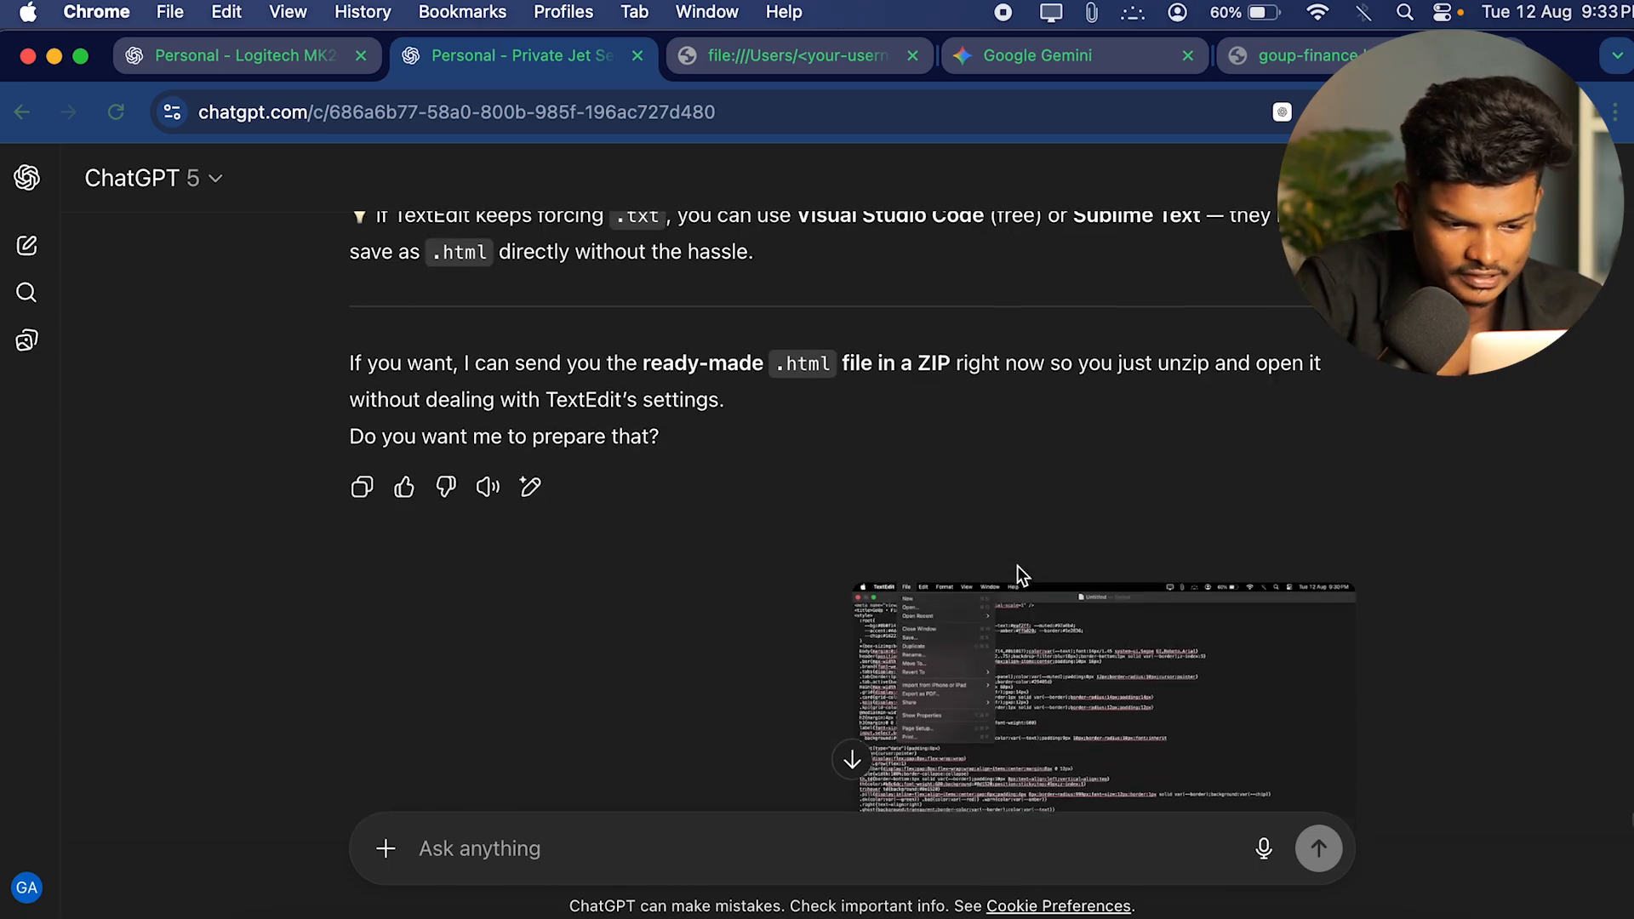
scroll(1017, 565, down, 5)
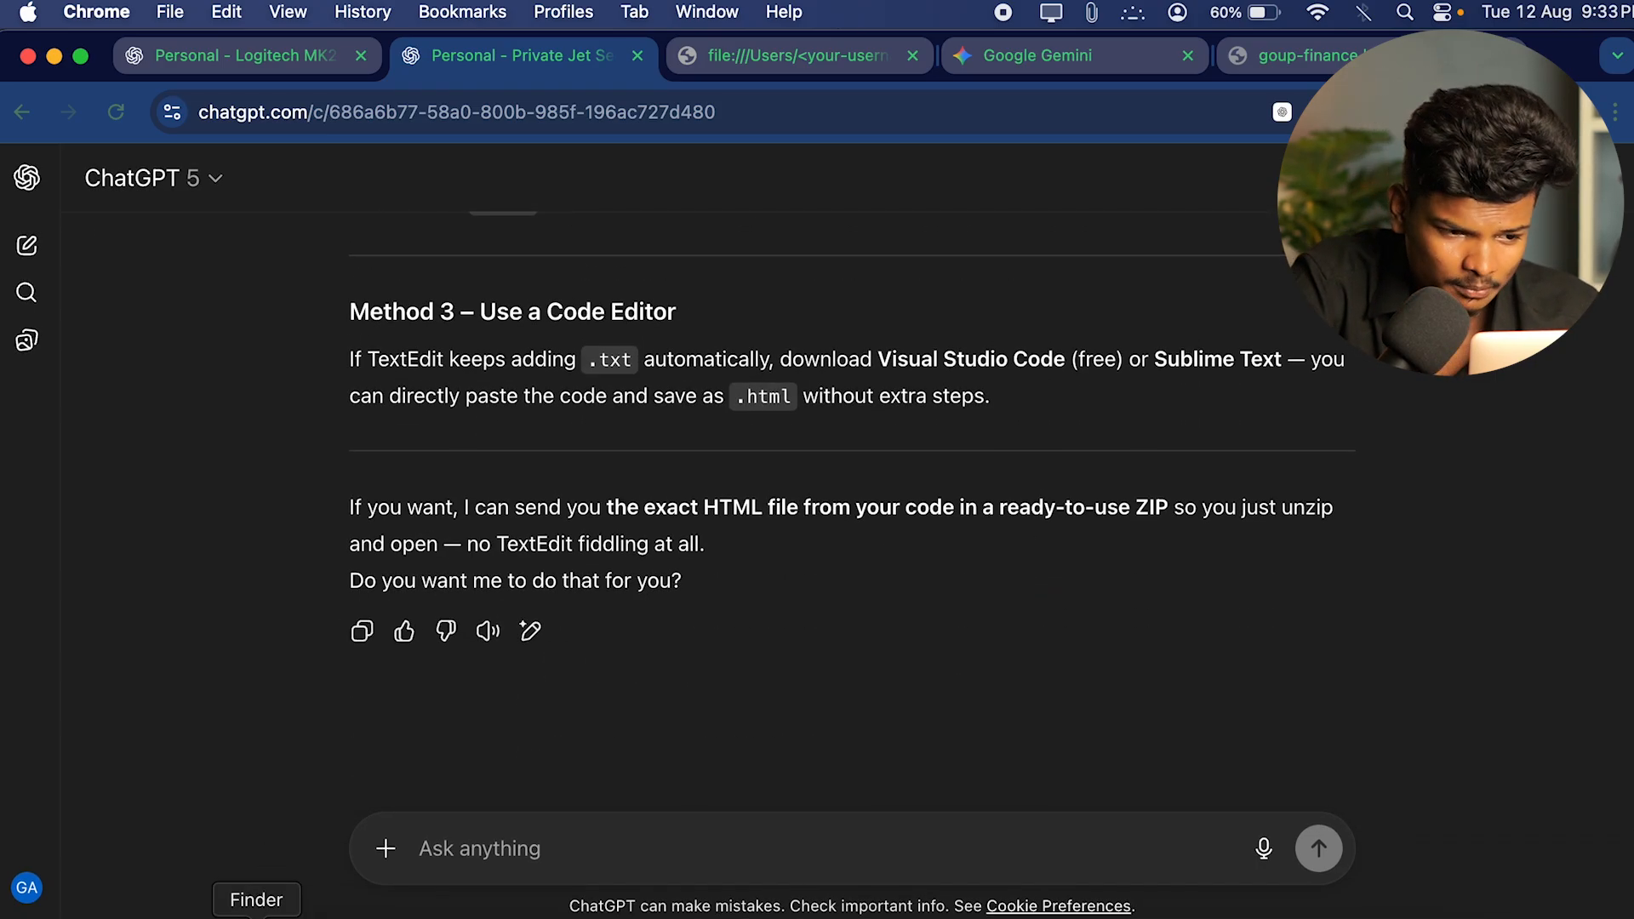
Switch to Finder and open goup-finance.html from the recent files with Google Chrome.
click(256, 915)
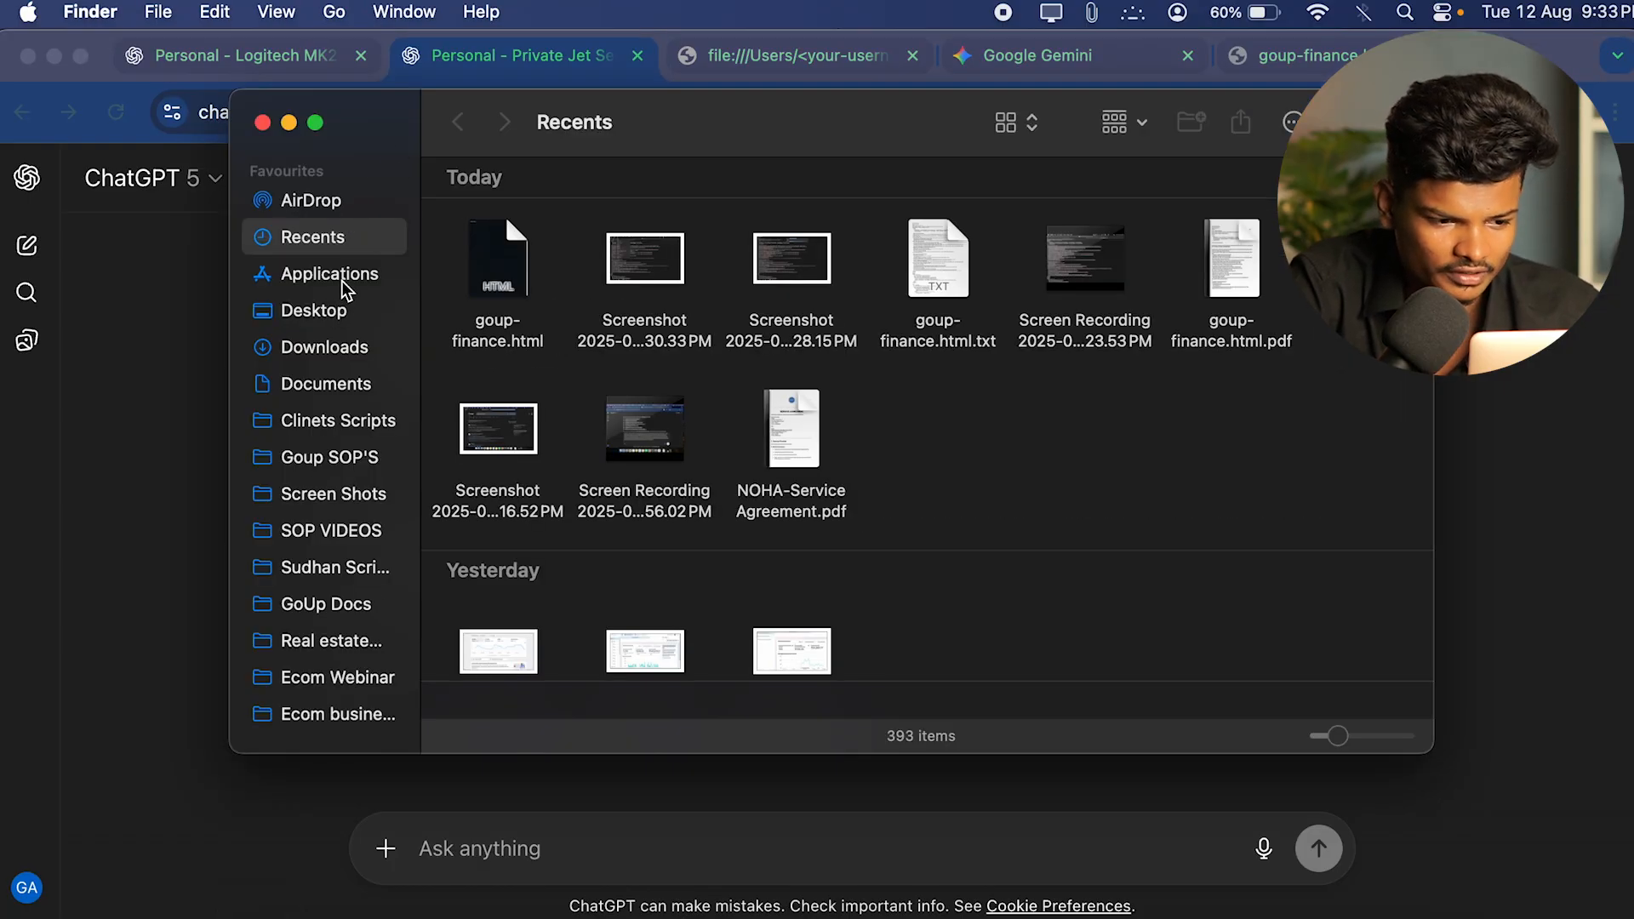
right_click(509, 327)
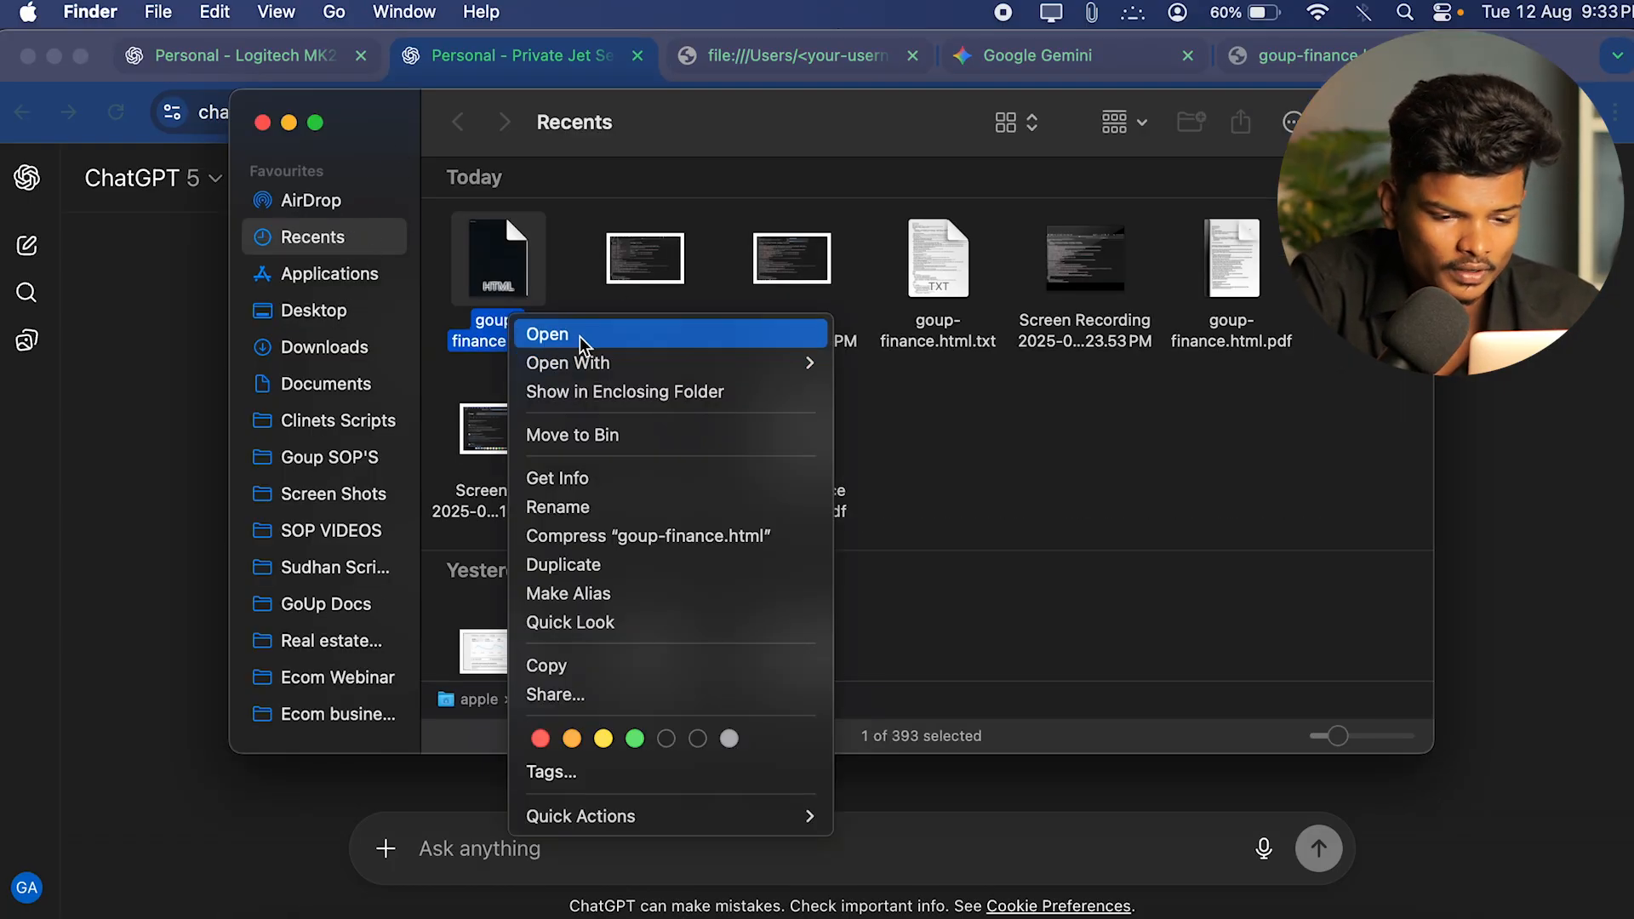
mouse_move(605, 364)
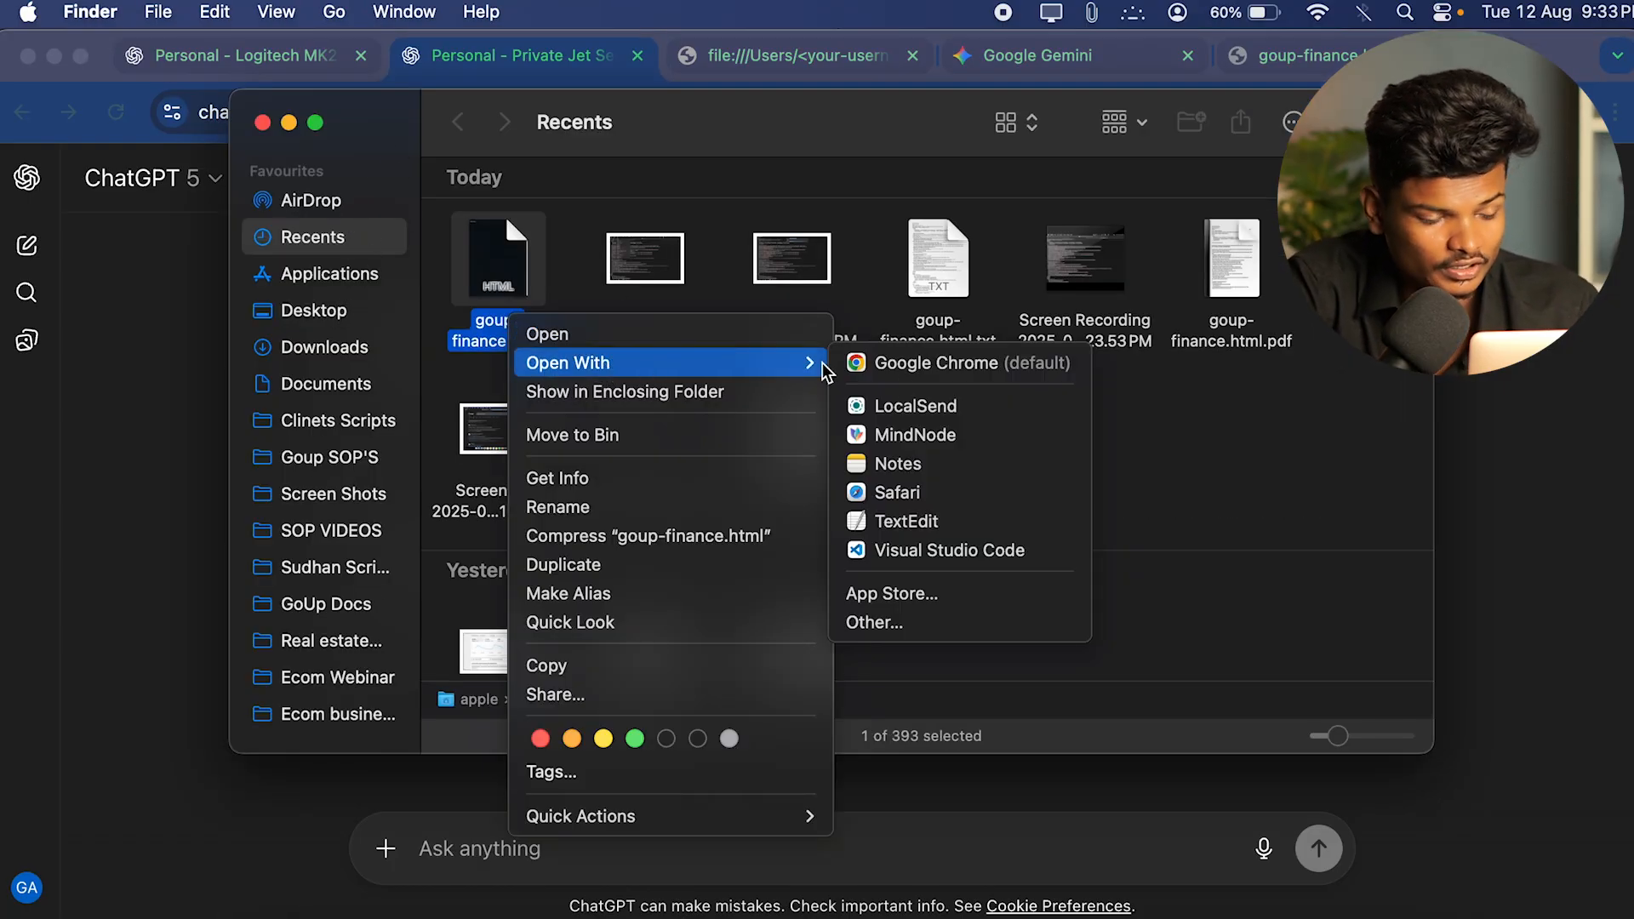
click(975, 366)
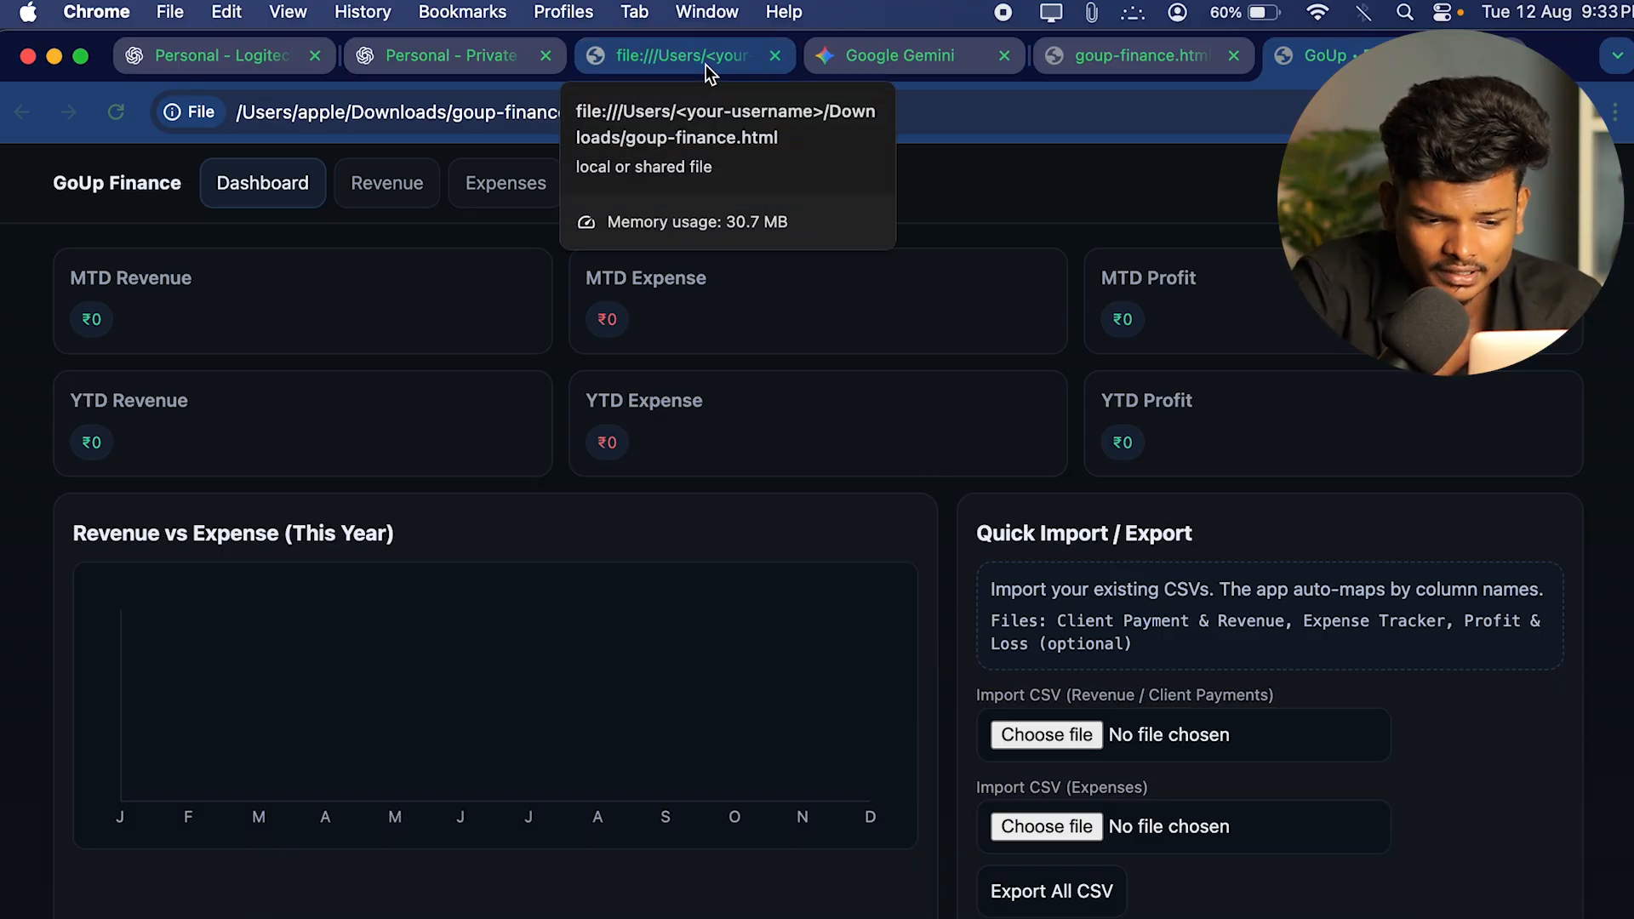
Look at the Revenue and Expenses pages of the GoUp Finance app, and return to its Dashboard.
click(372, 204)
click(556, 196)
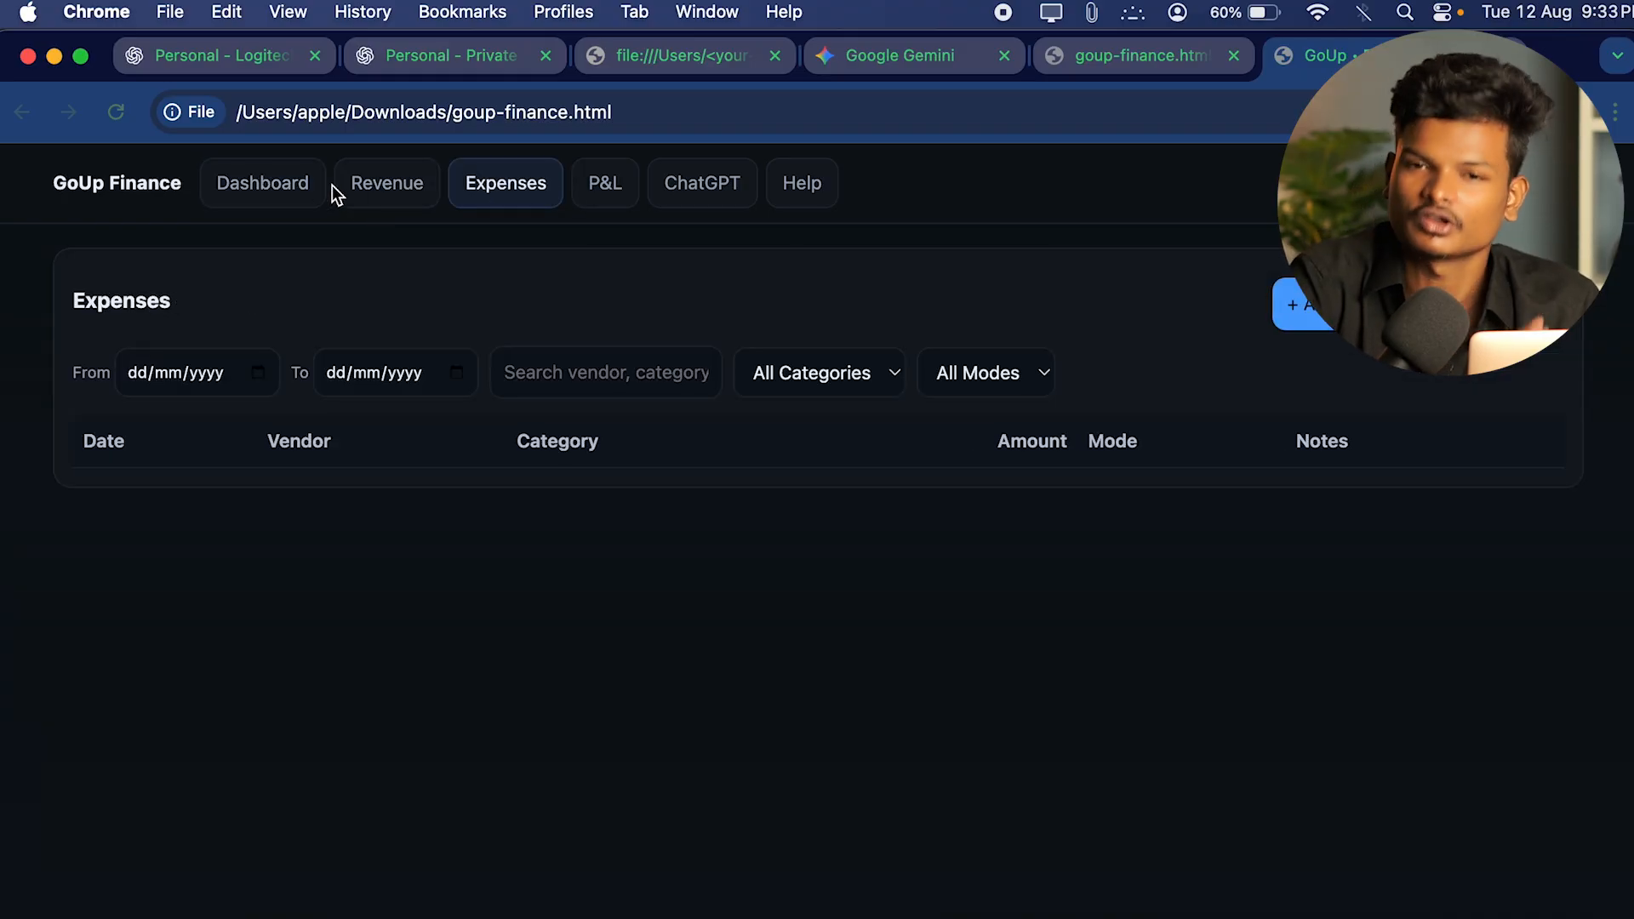
click(252, 192)
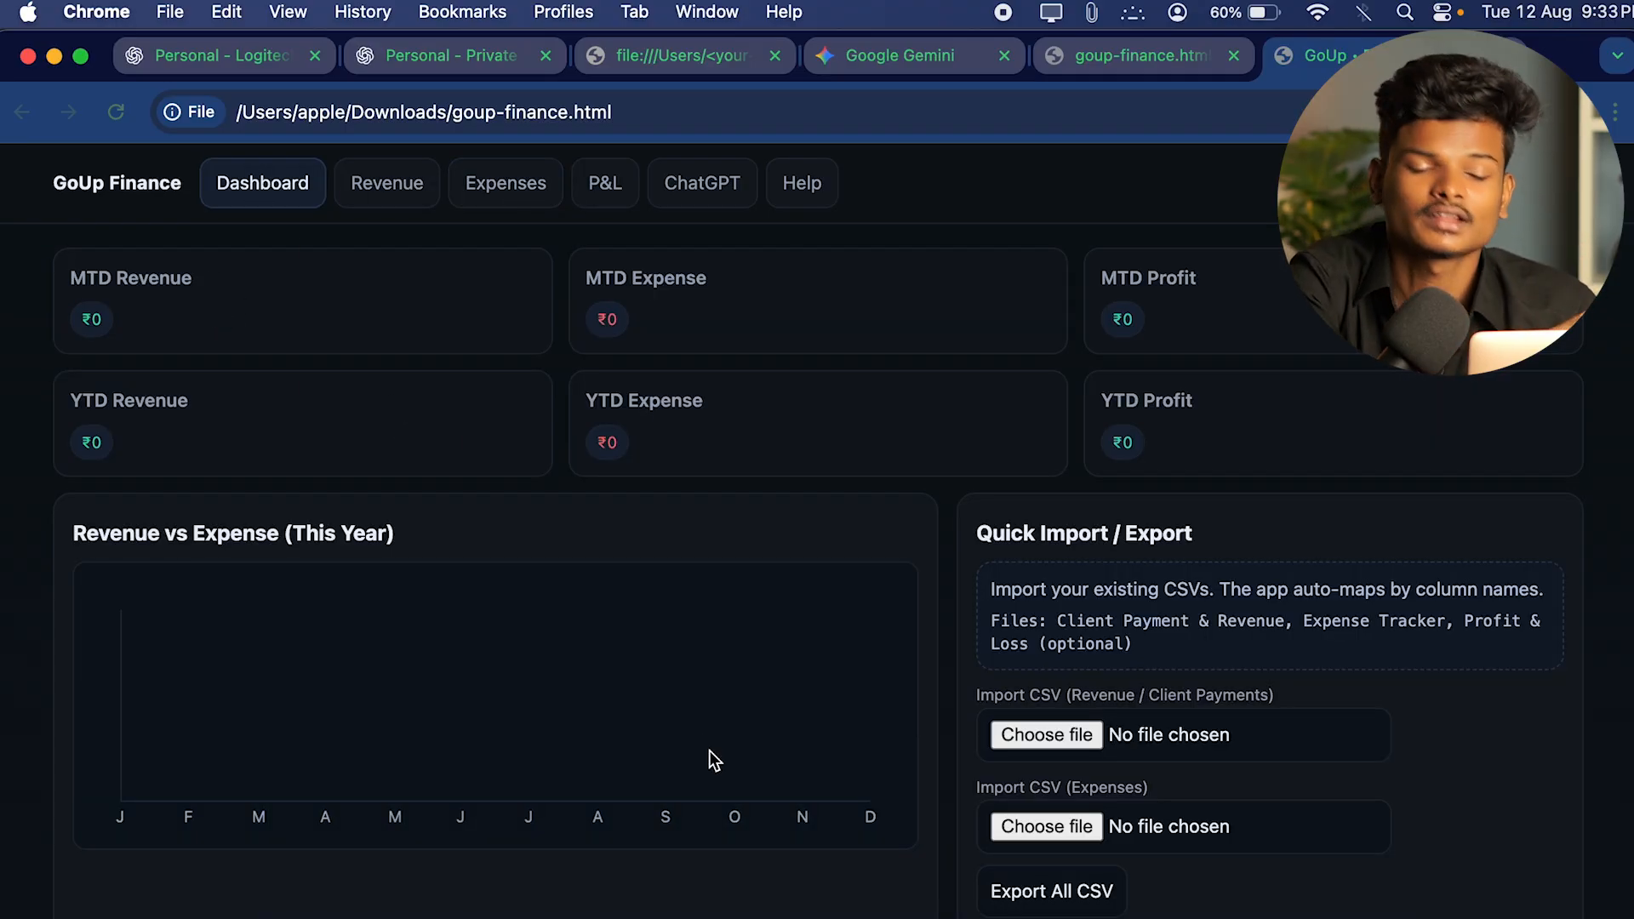
Import the GoUp Accounts client payment and revenue tracker CSV from Downloads as the dashboard's revenue data.
scroll(1159, 911, down, 2)
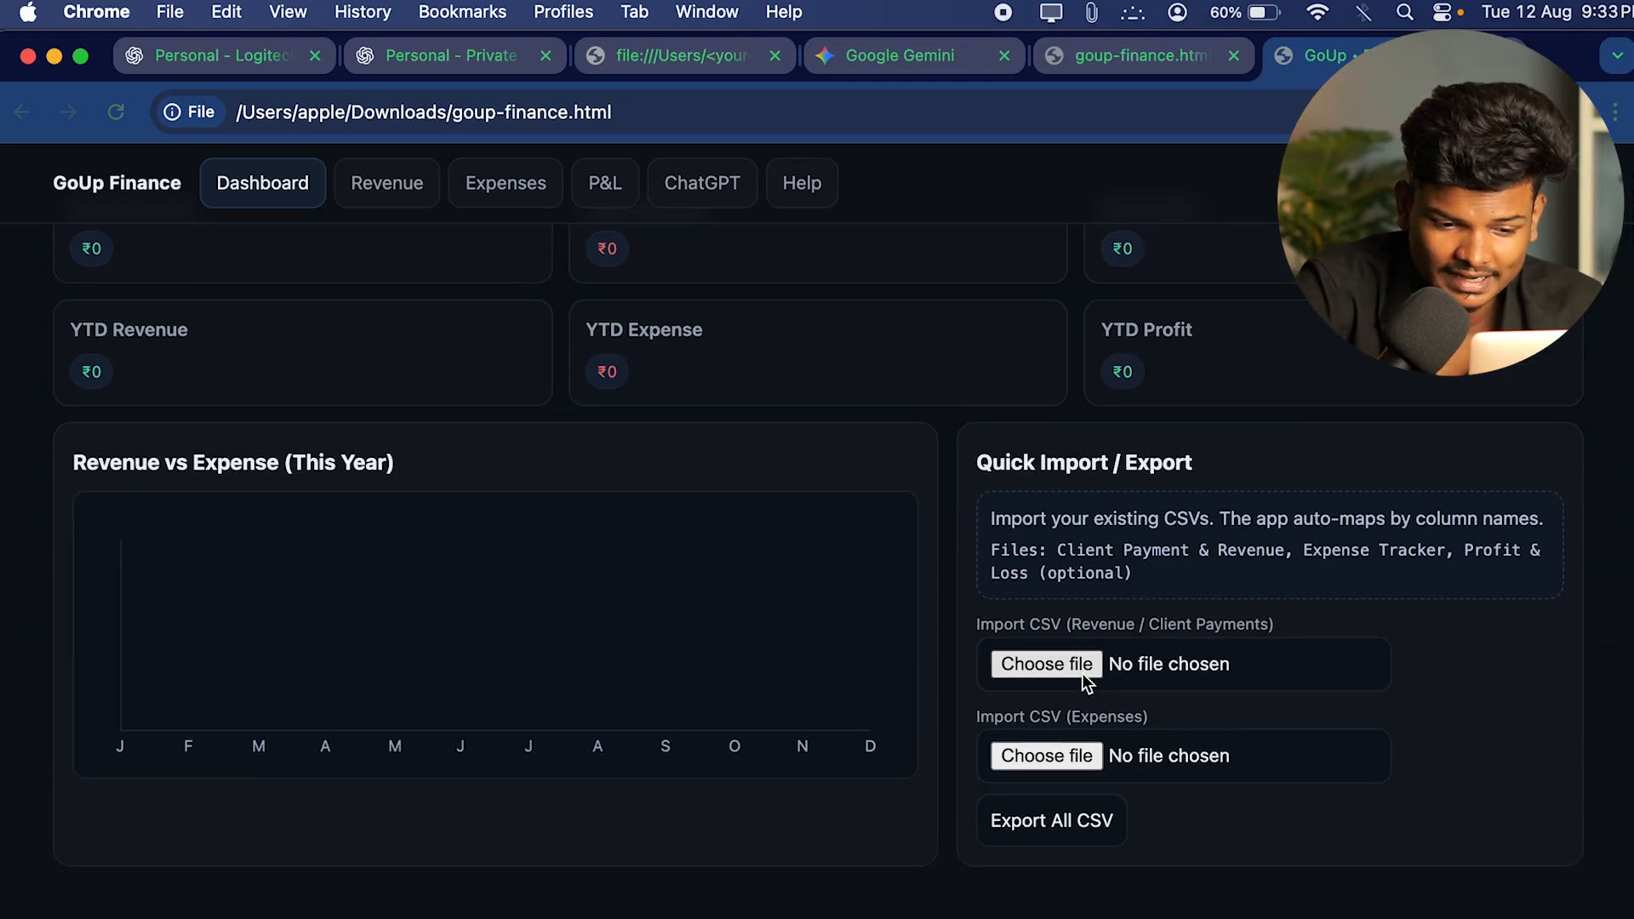
scroll(1046, 630, up, 2)
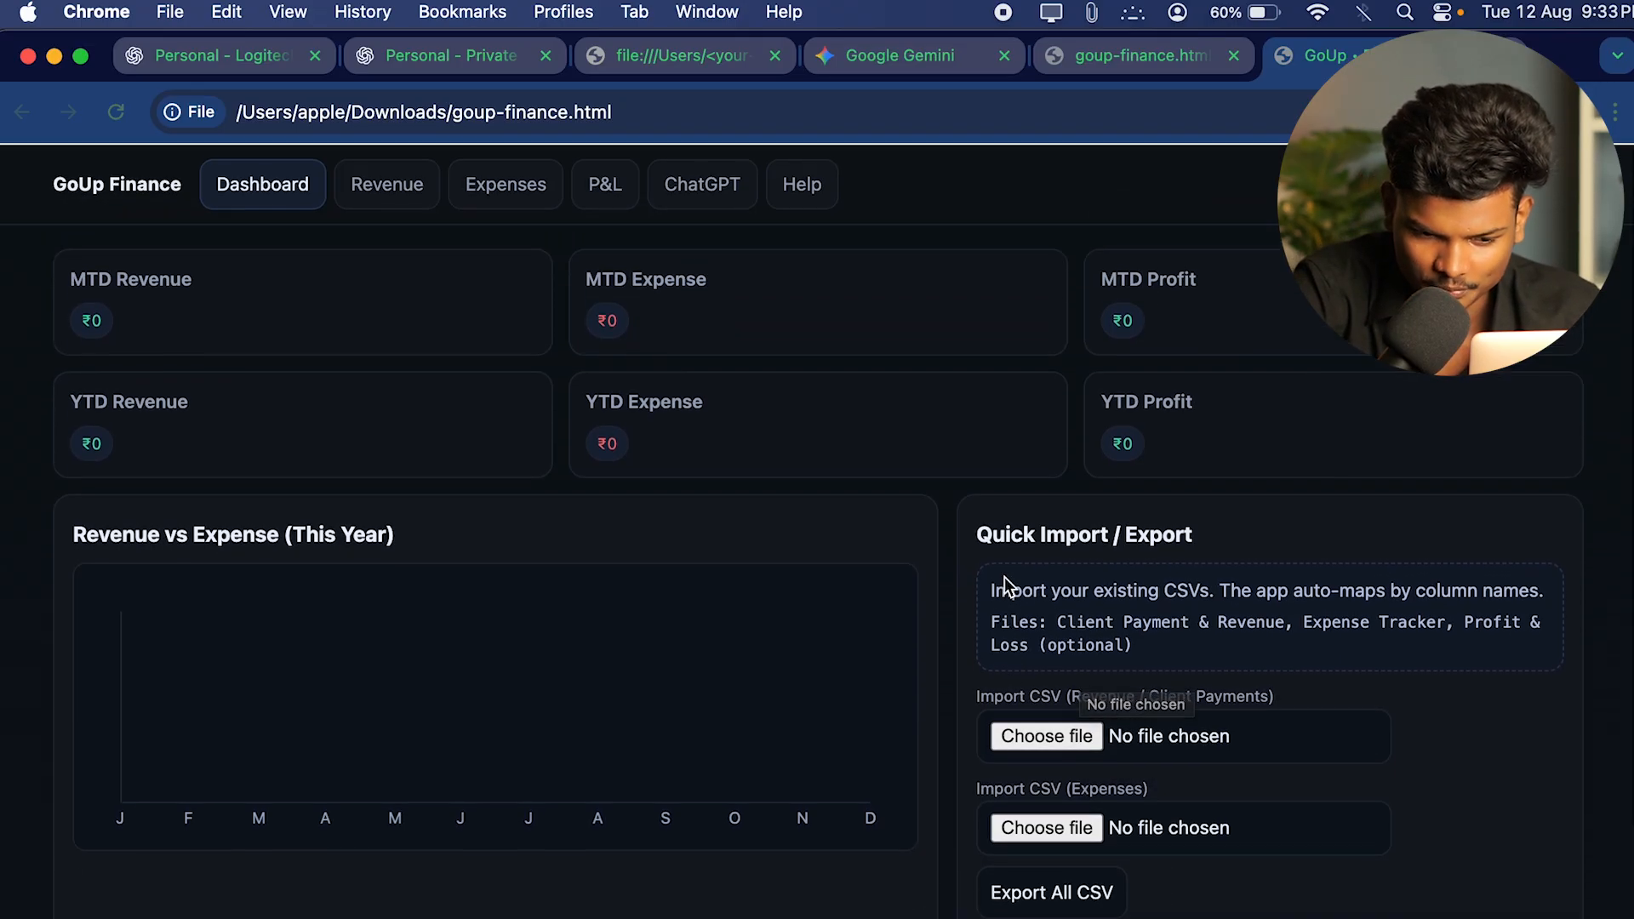
scroll(1091, 835, down, 1)
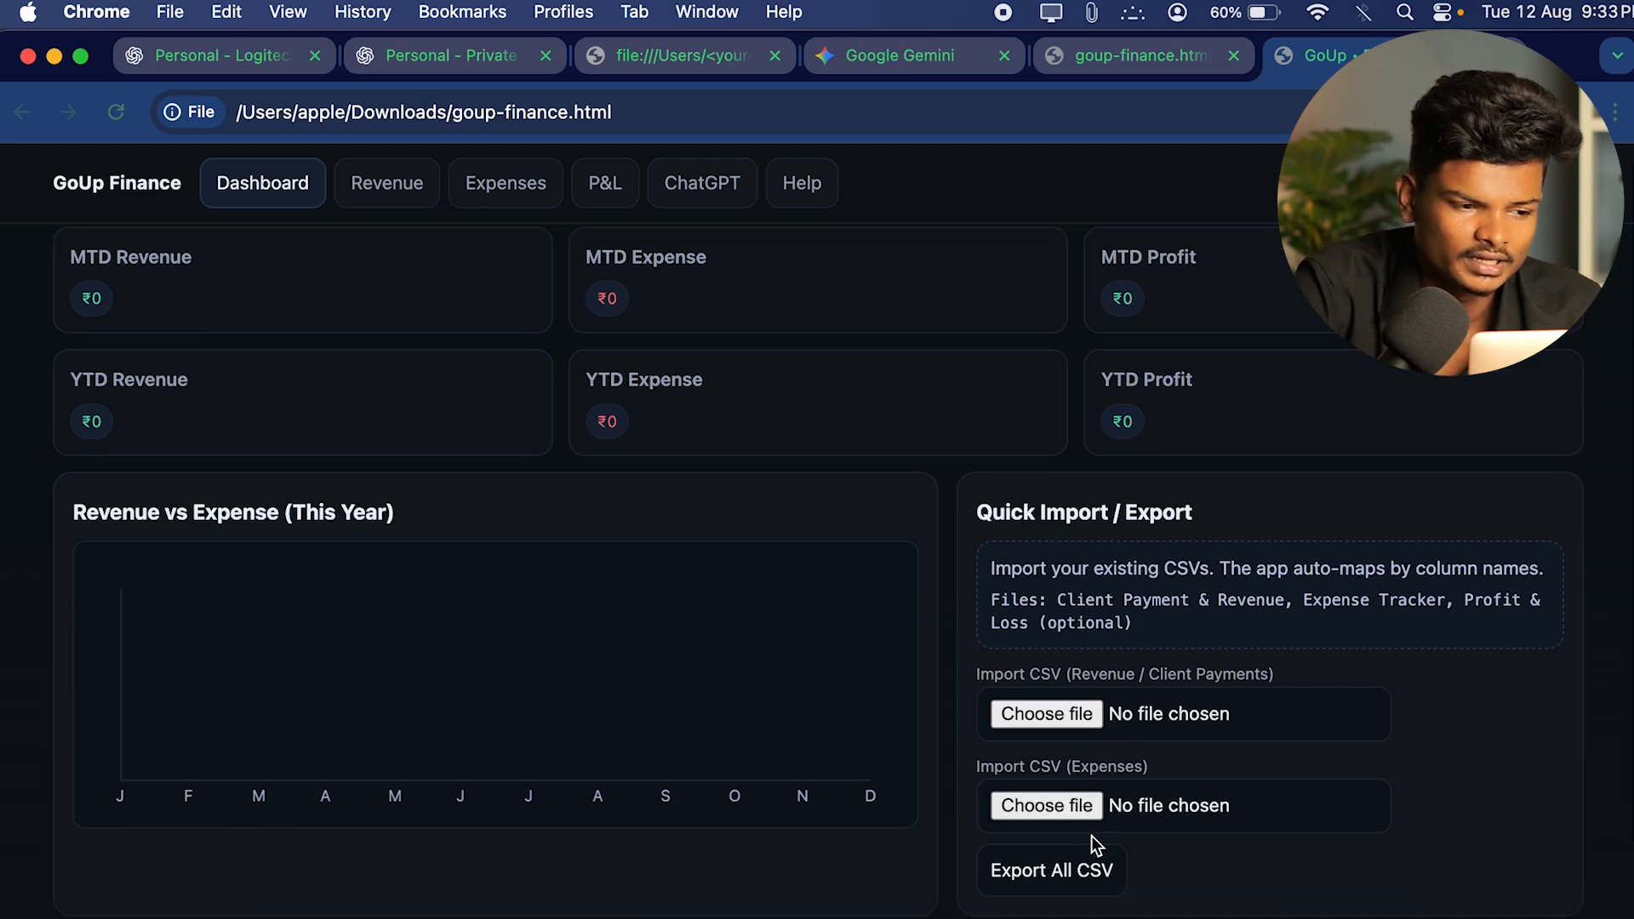
click(1044, 715)
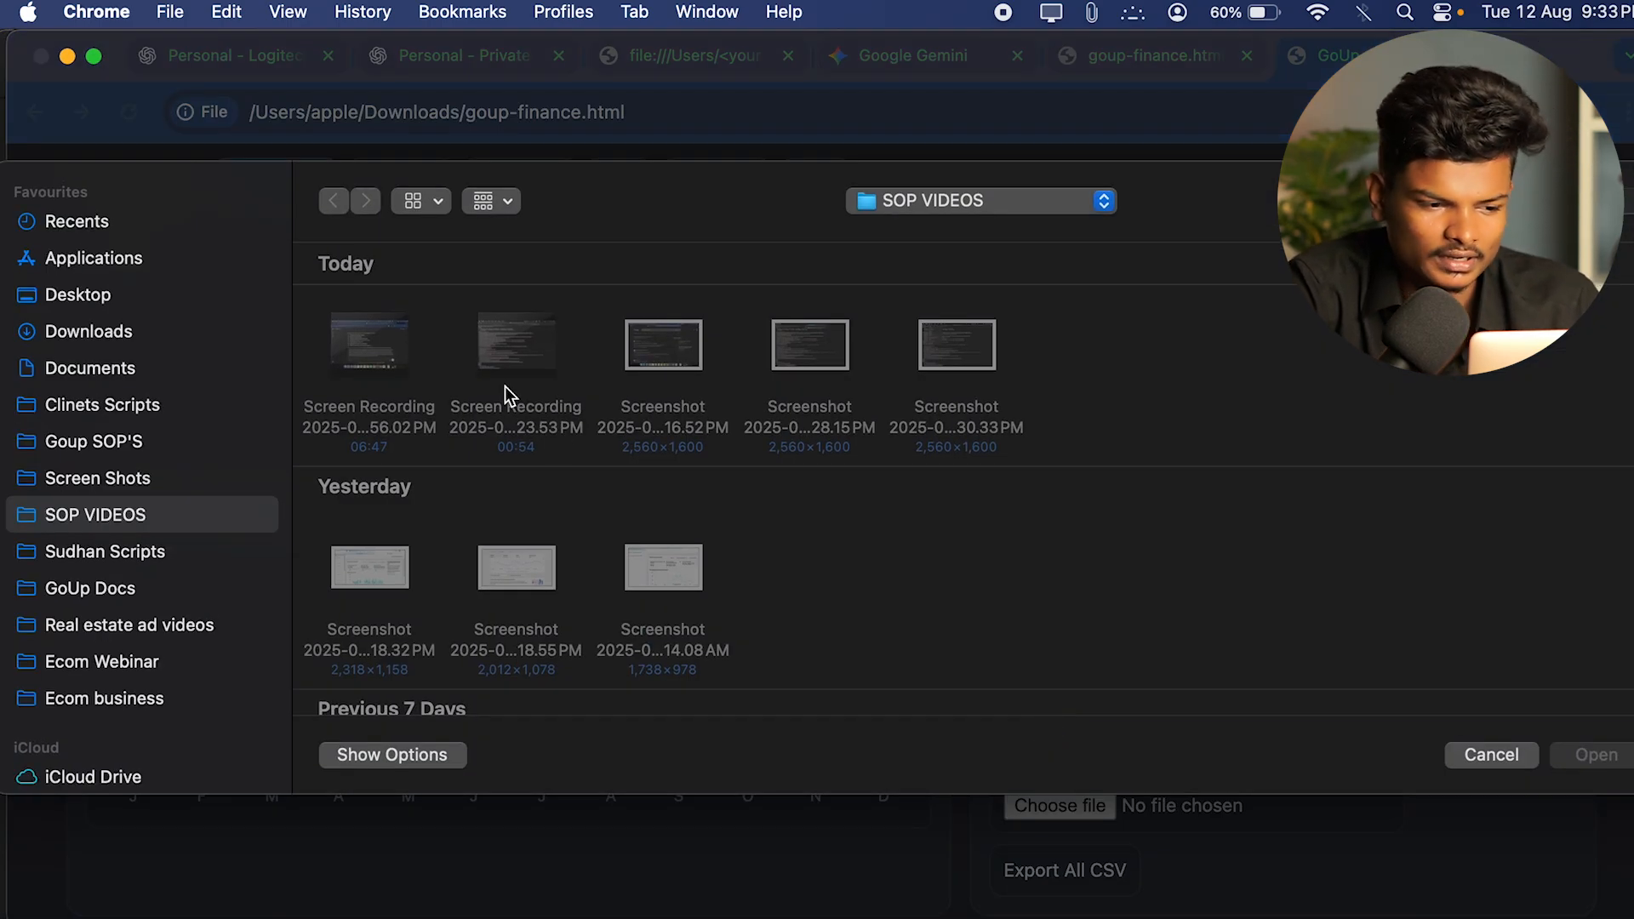
click(156, 335)
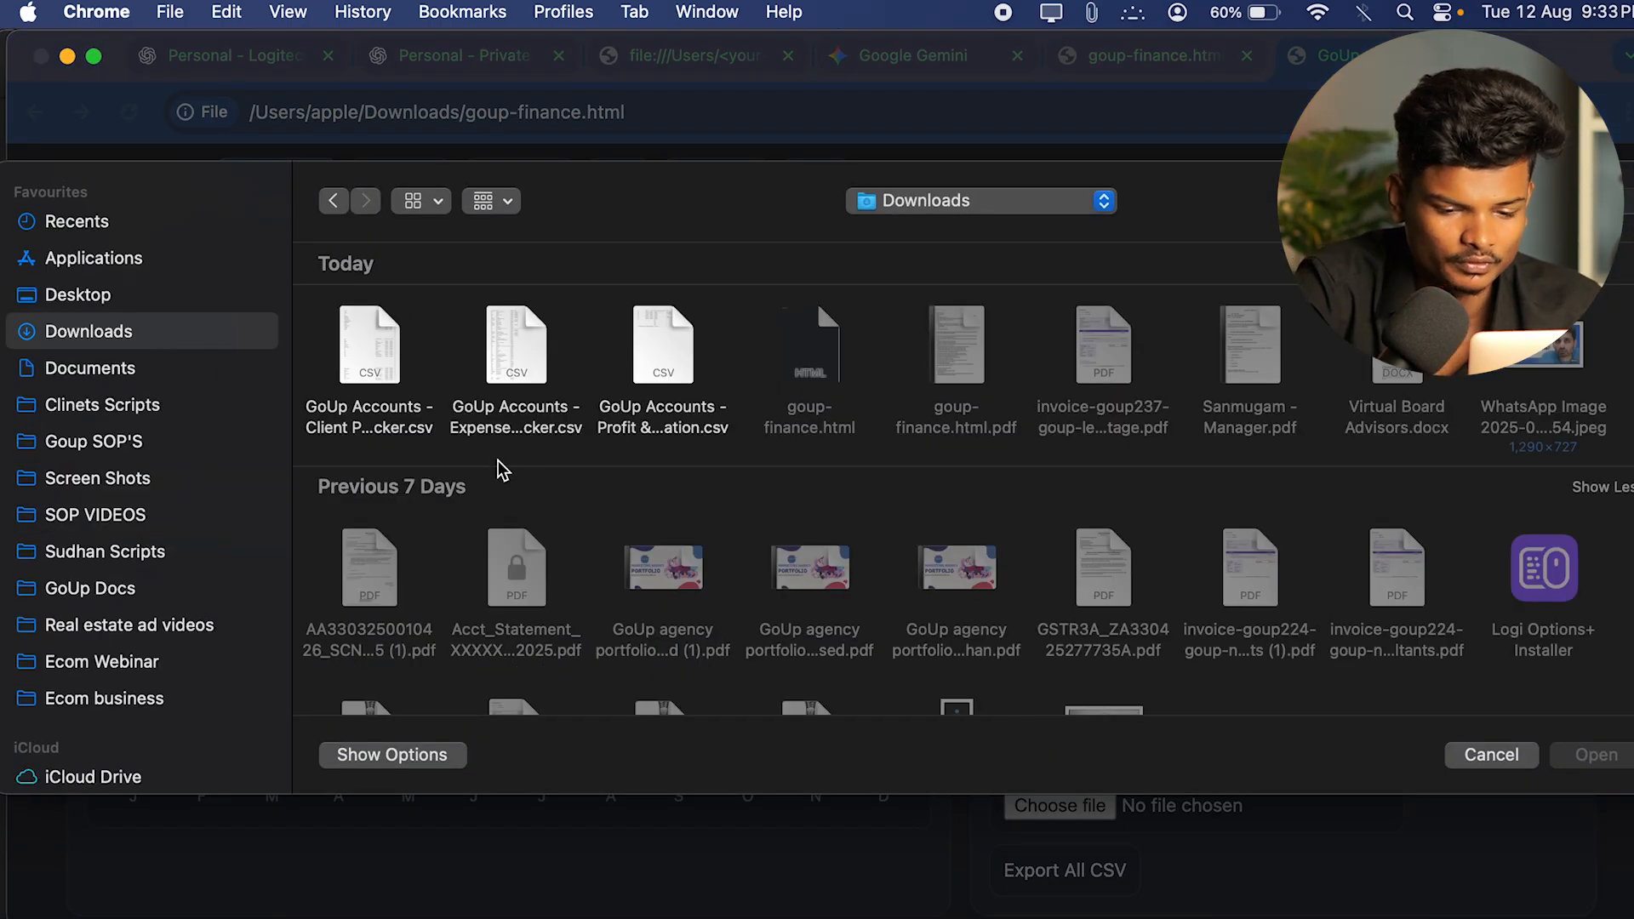
click(417, 428)
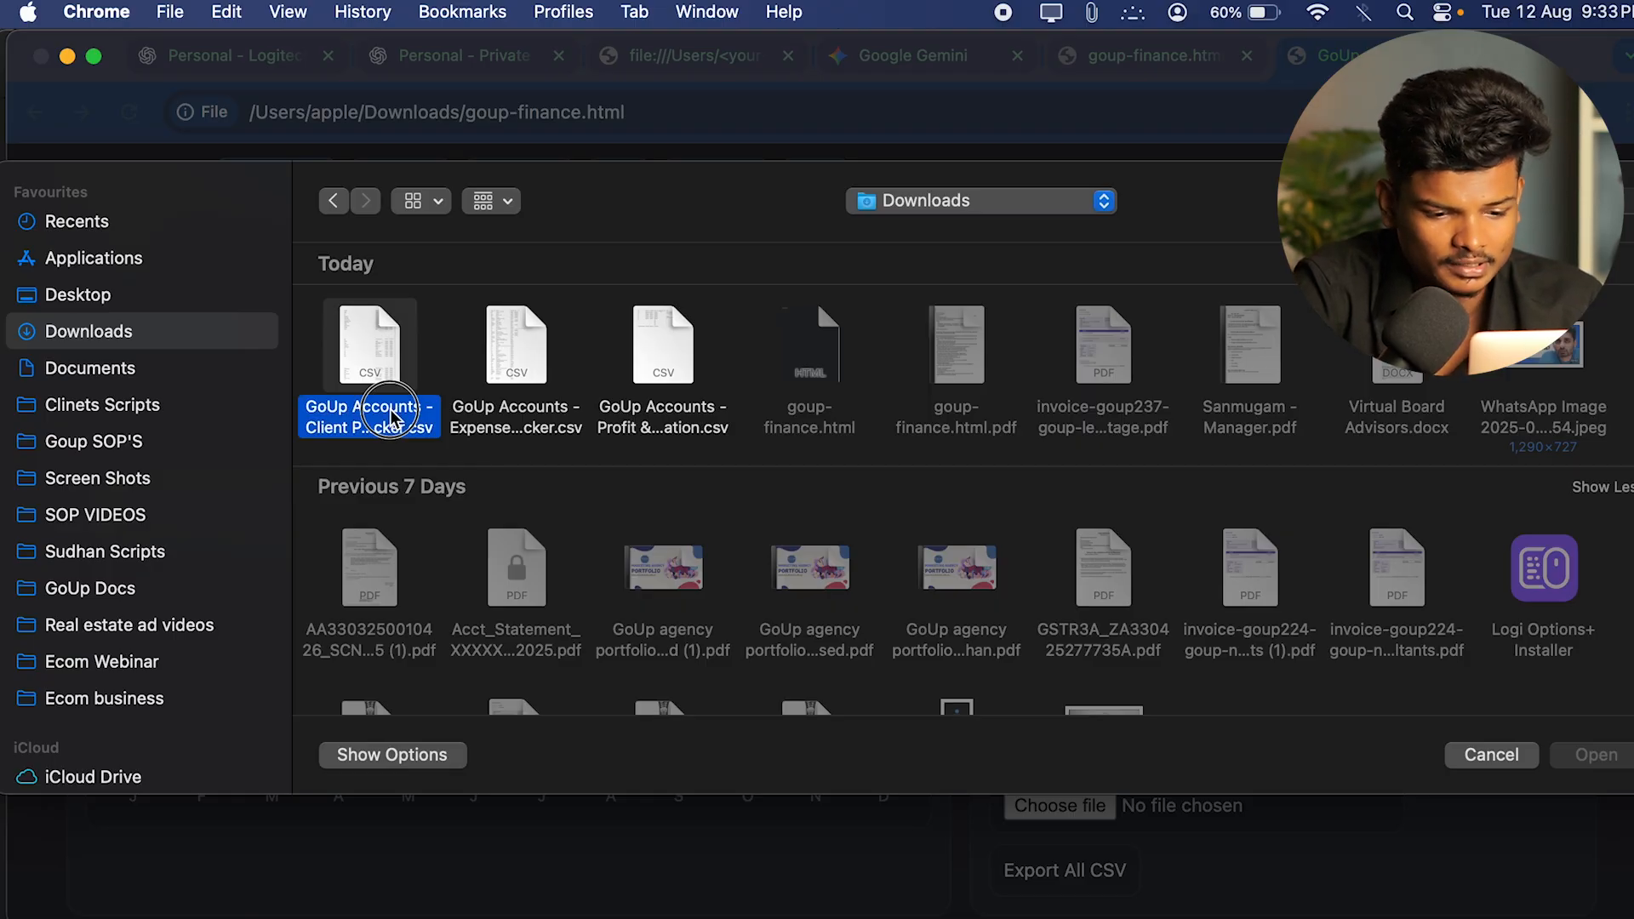
click(1593, 755)
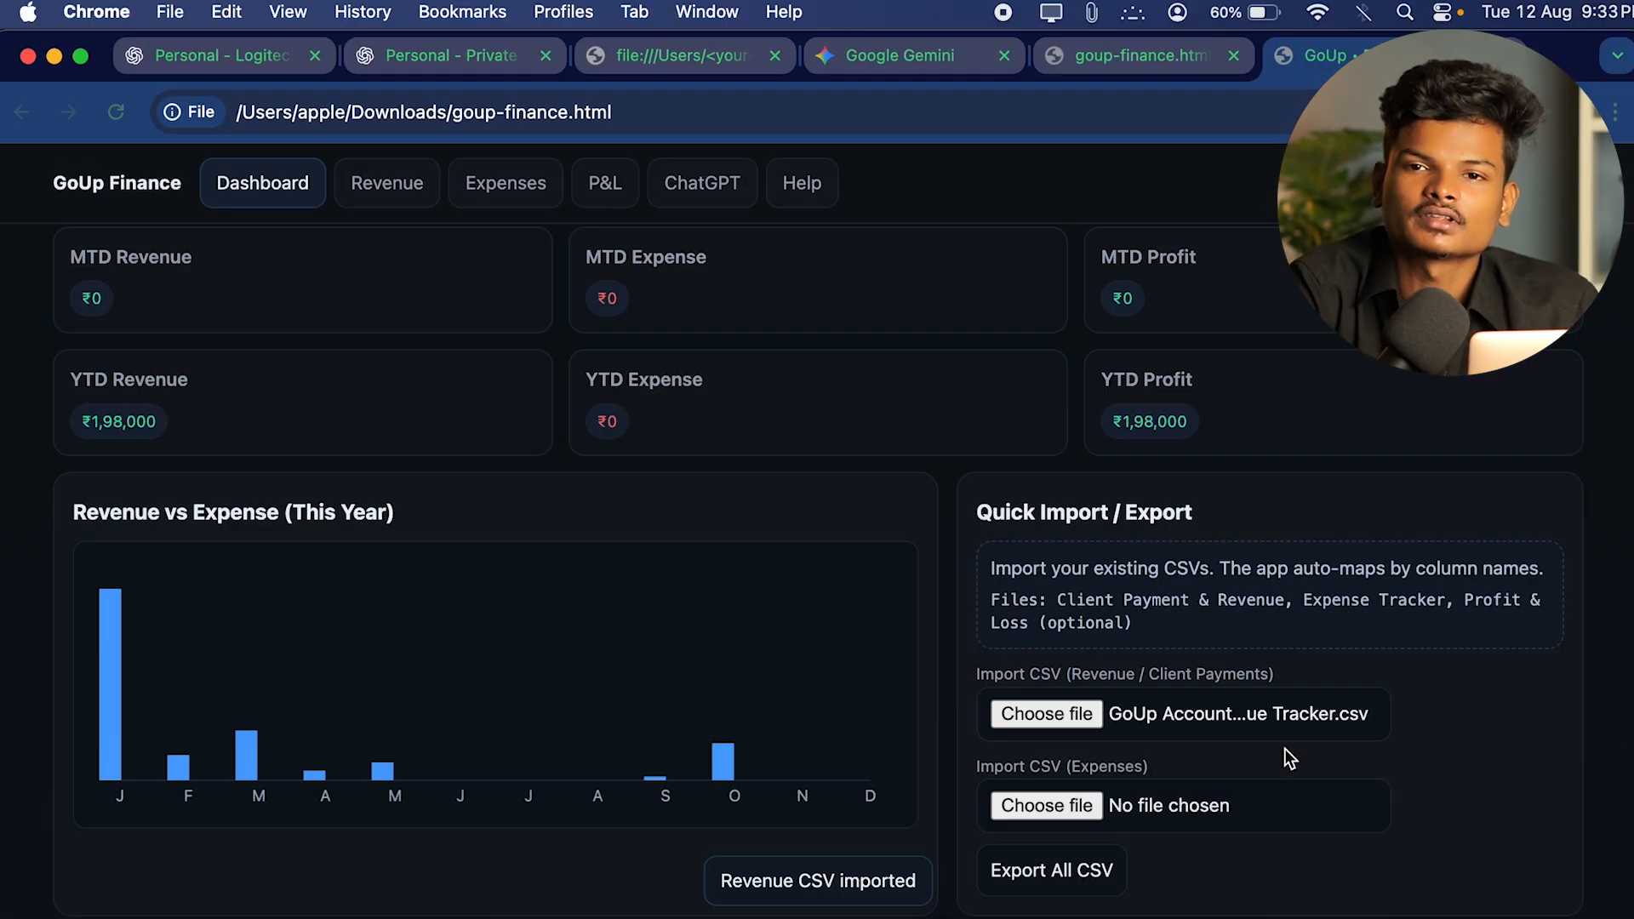
Import the GoUp Accounts expense tracker CSV from Downloads as the dashboard's expense data.
scroll(829, 635, down, 1)
scroll(829, 637, up, 1)
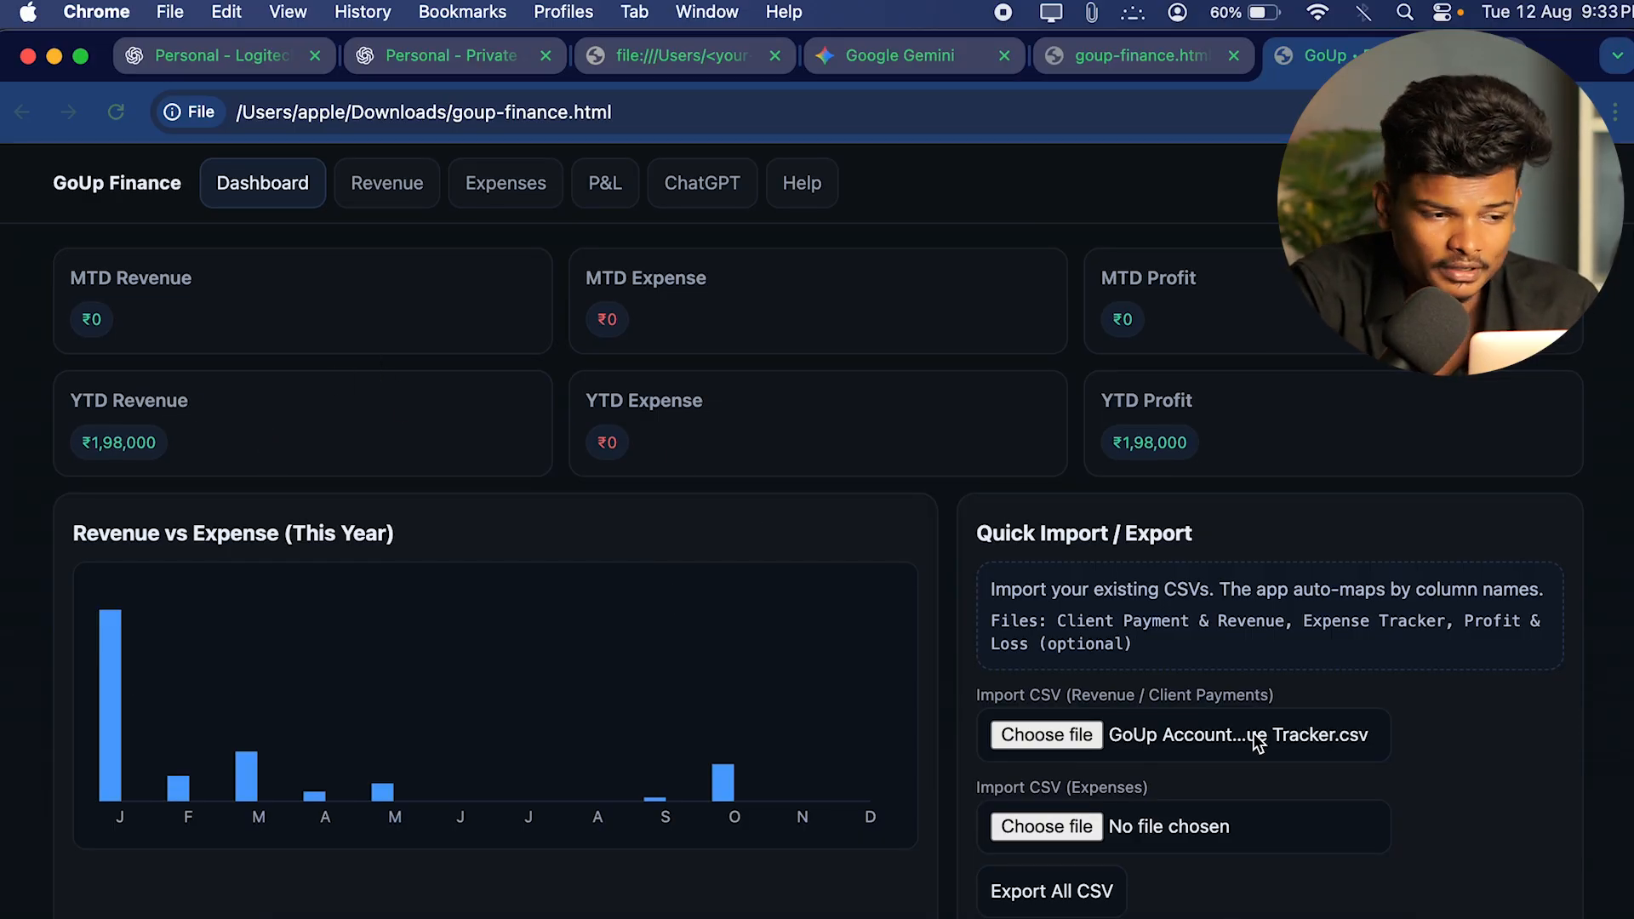
click(1074, 829)
click(498, 404)
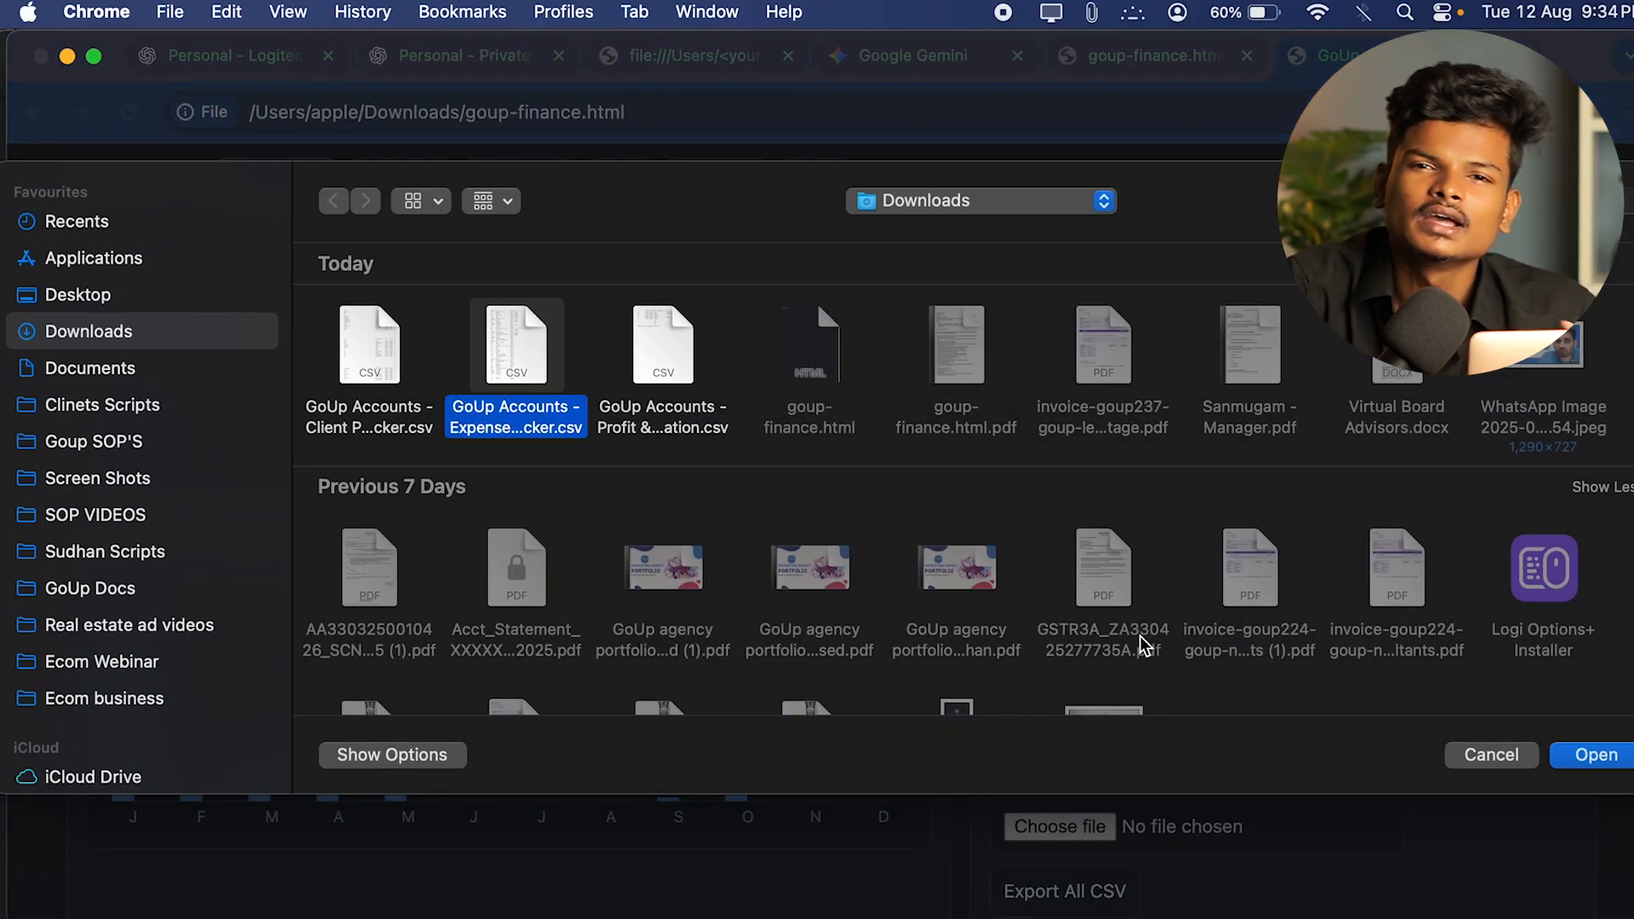
click(1581, 741)
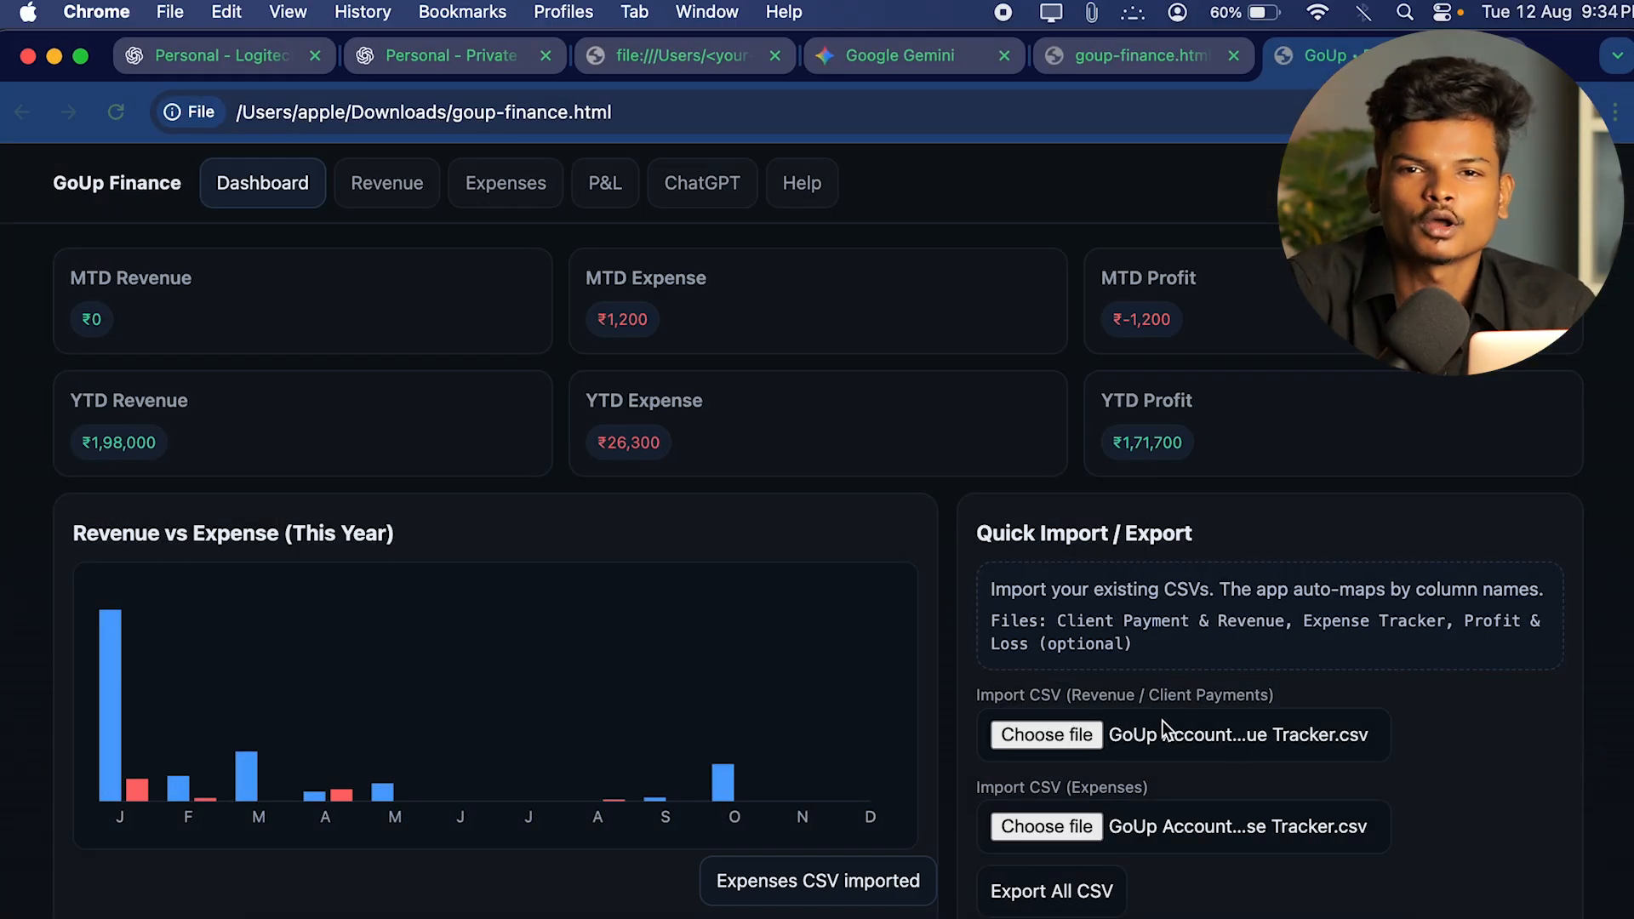
Check the dashboard's figures and revenue versus expense chart, and look through the imported client payments on the Revenue page.
scroll(1161, 719, down, 1)
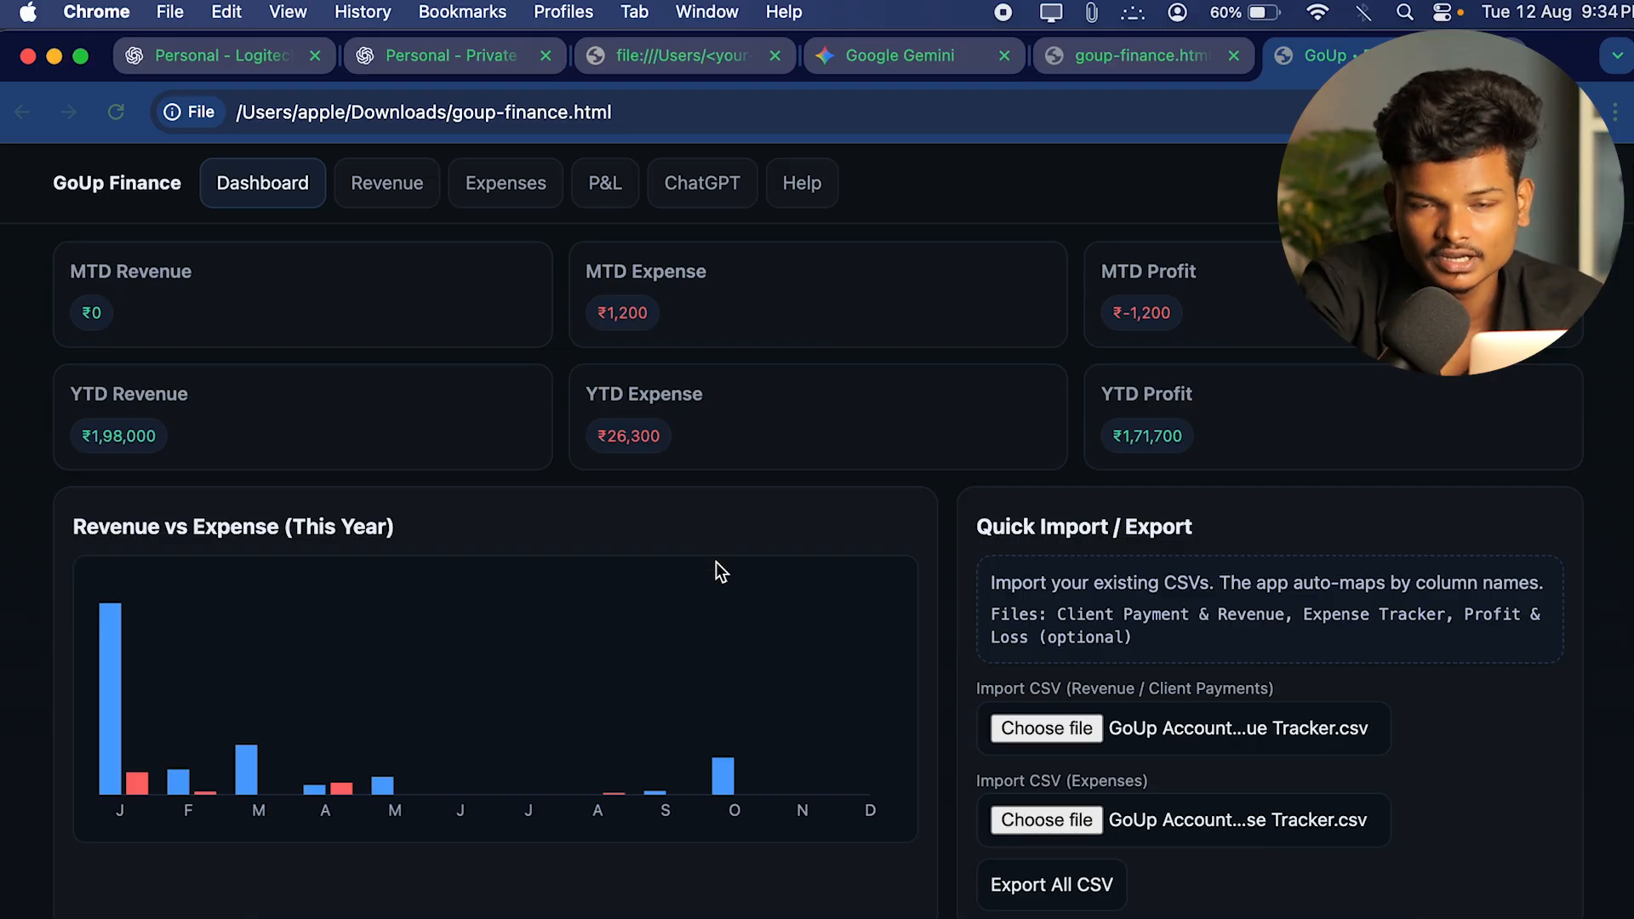
scroll(595, 409, down, 1)
click(400, 187)
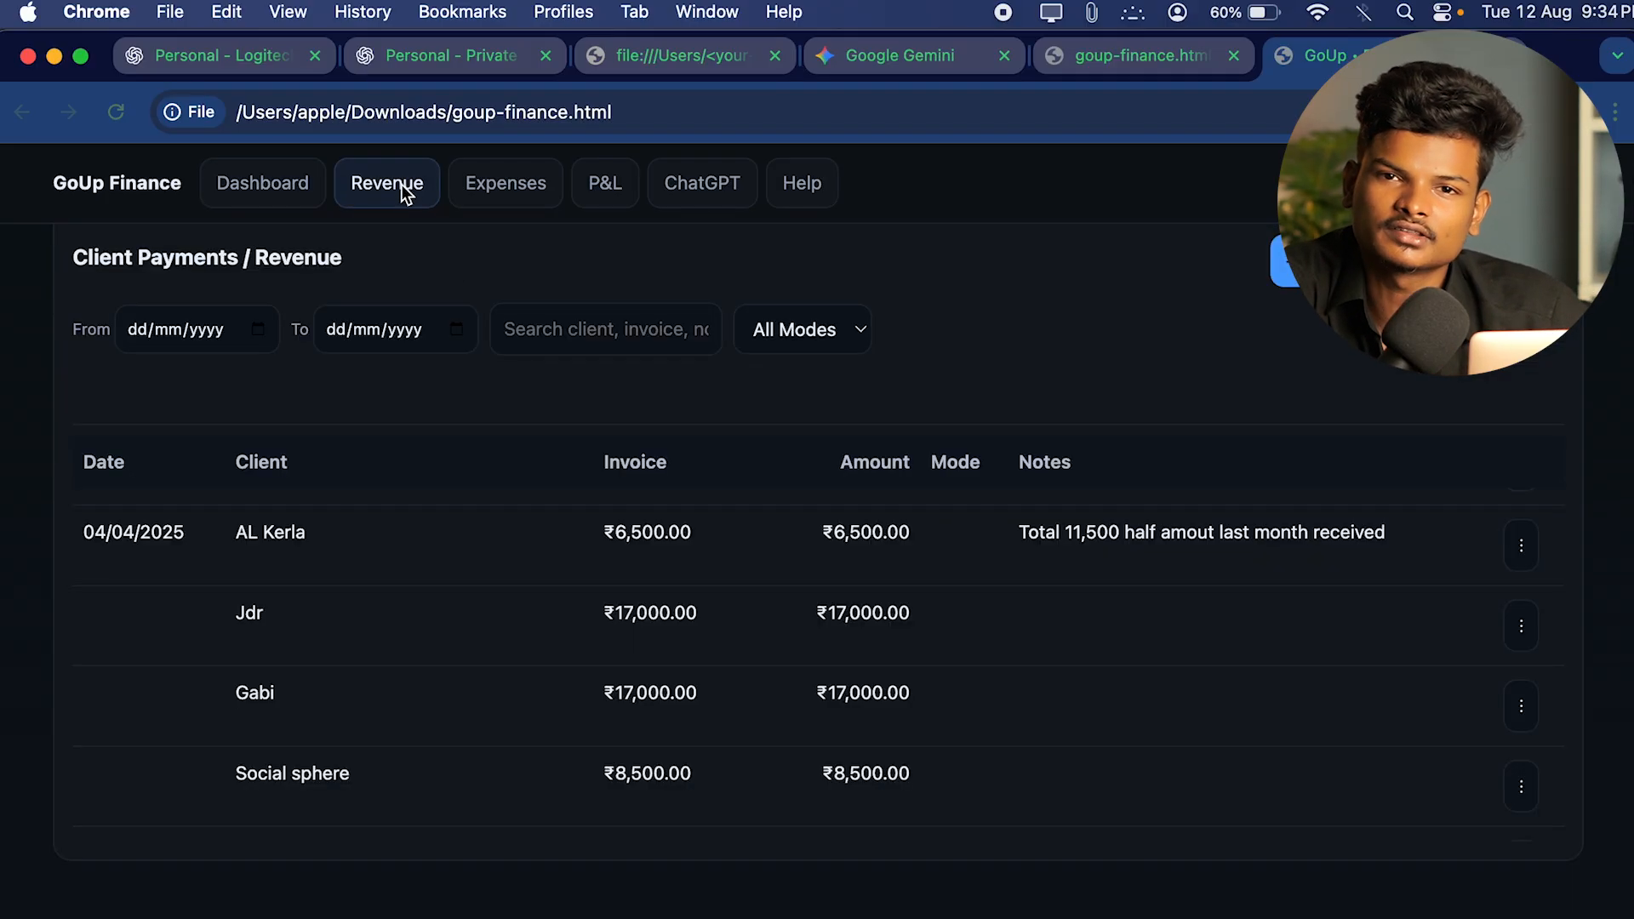
scroll(640, 706, down, 15)
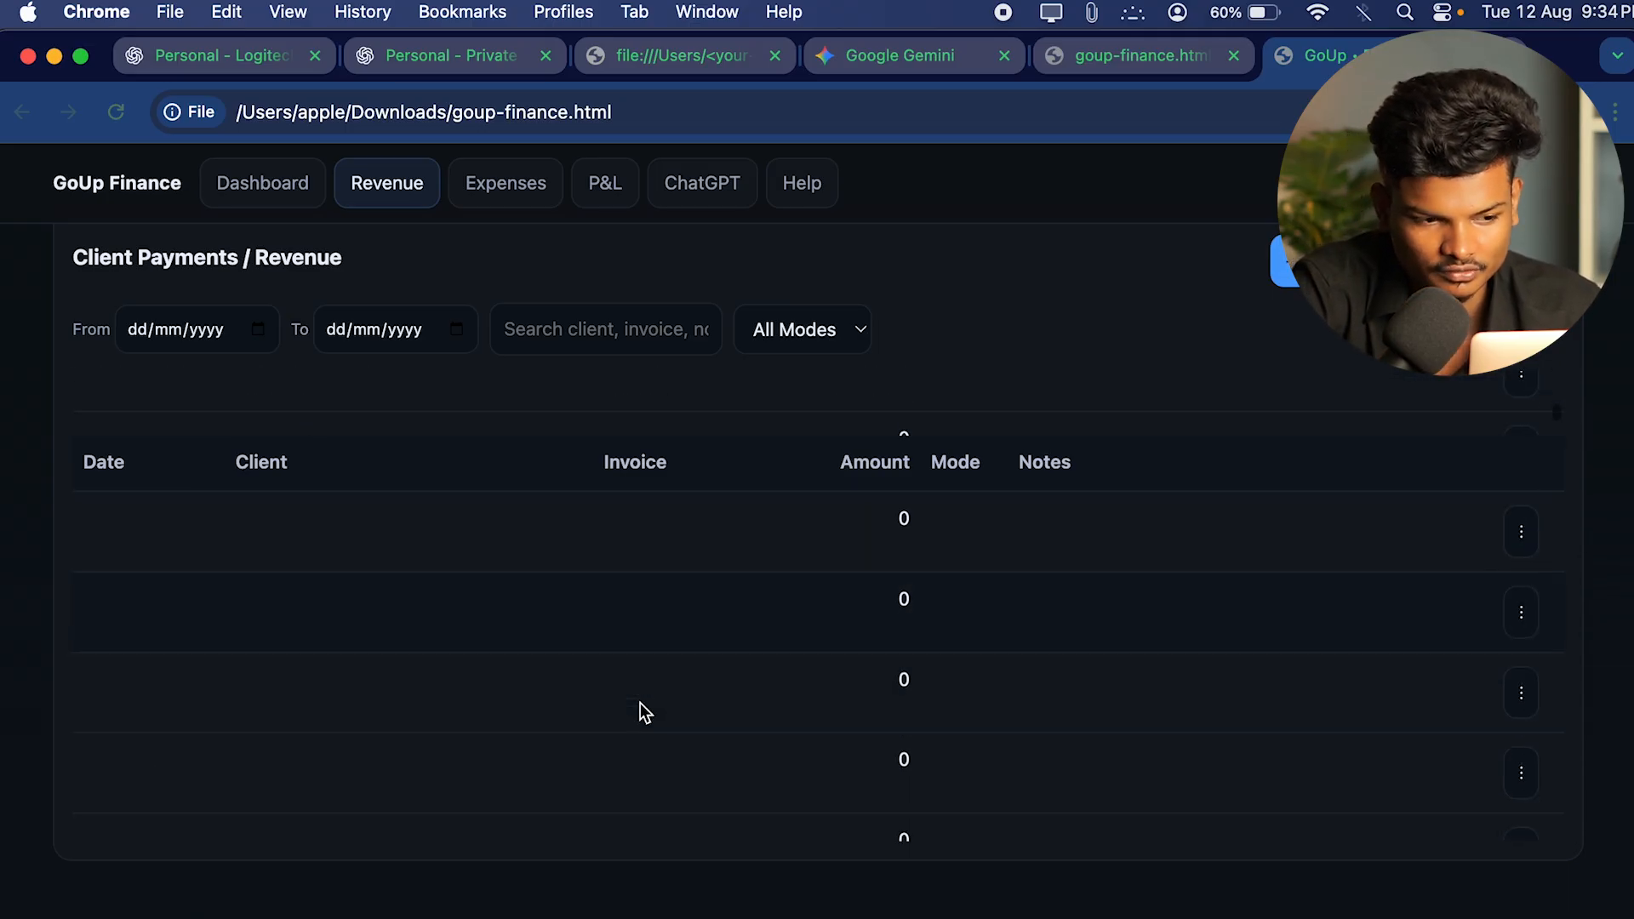
scroll(640, 703, up, 10)
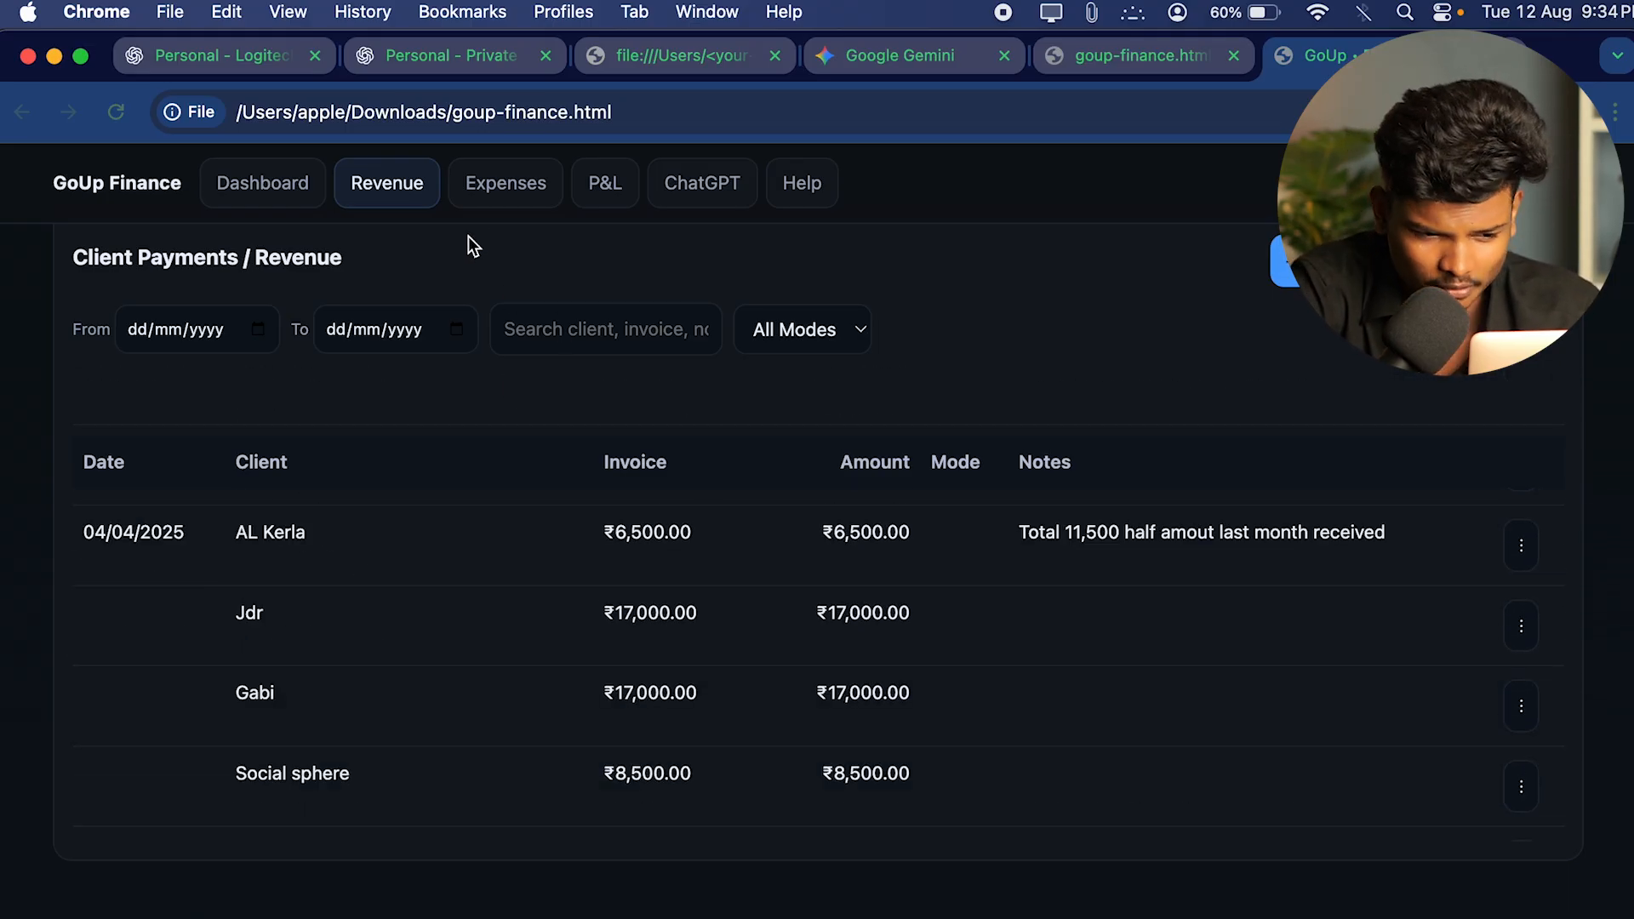
Look through the imported entries on the Expenses page and the monthly breakdown on the P&L page.
click(496, 209)
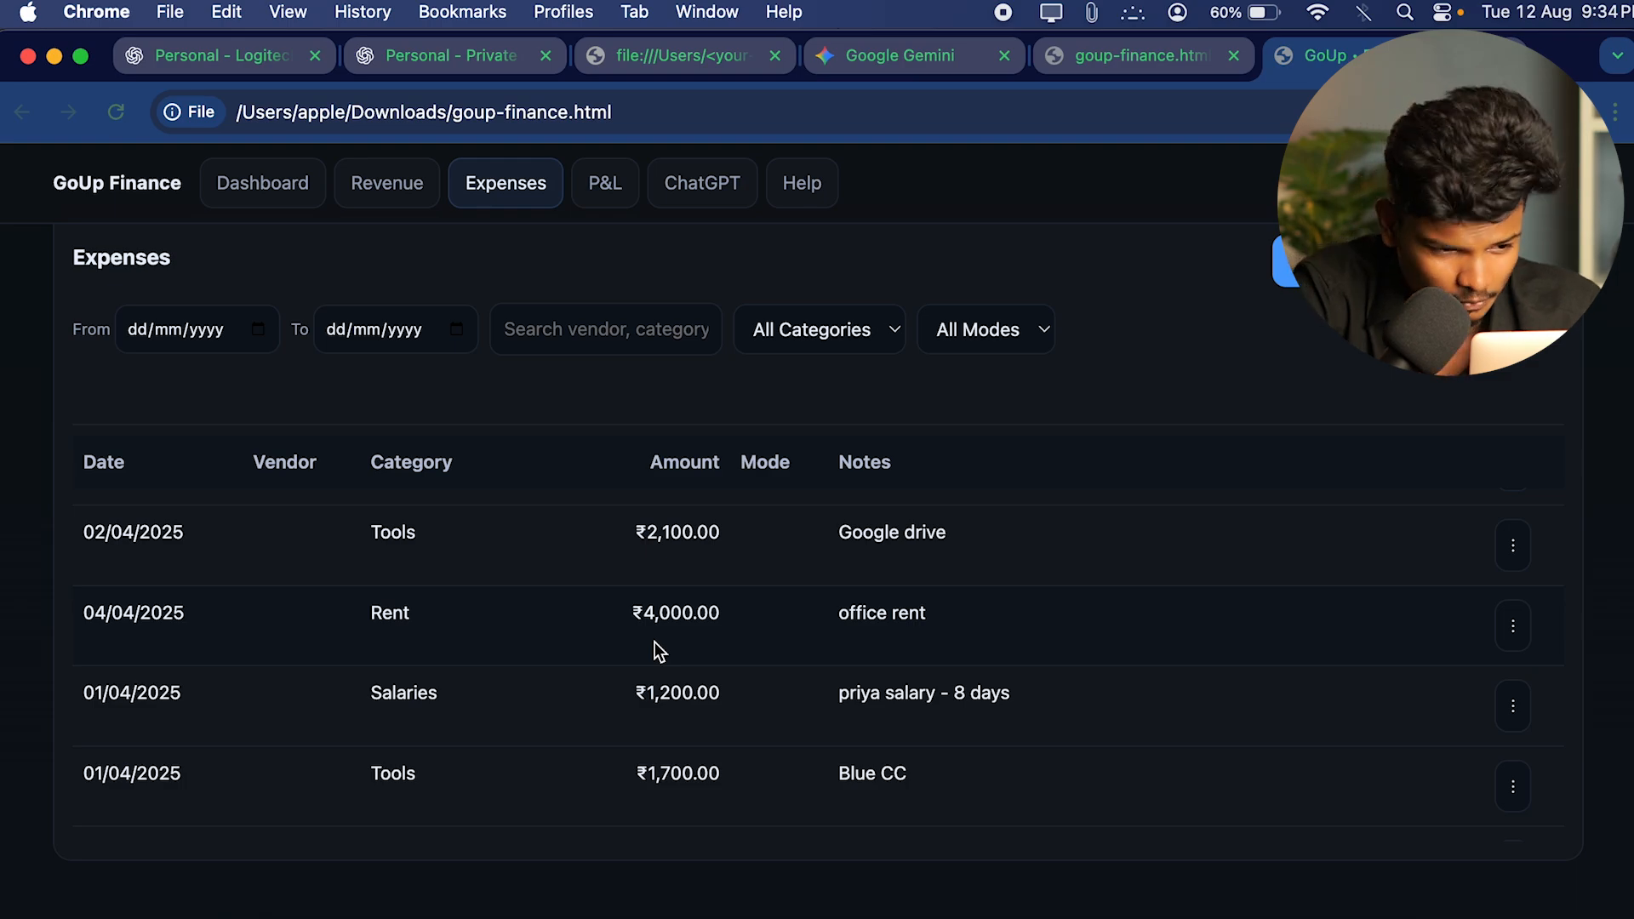
scroll(658, 651, down, 2)
scroll(658, 651, up, 2)
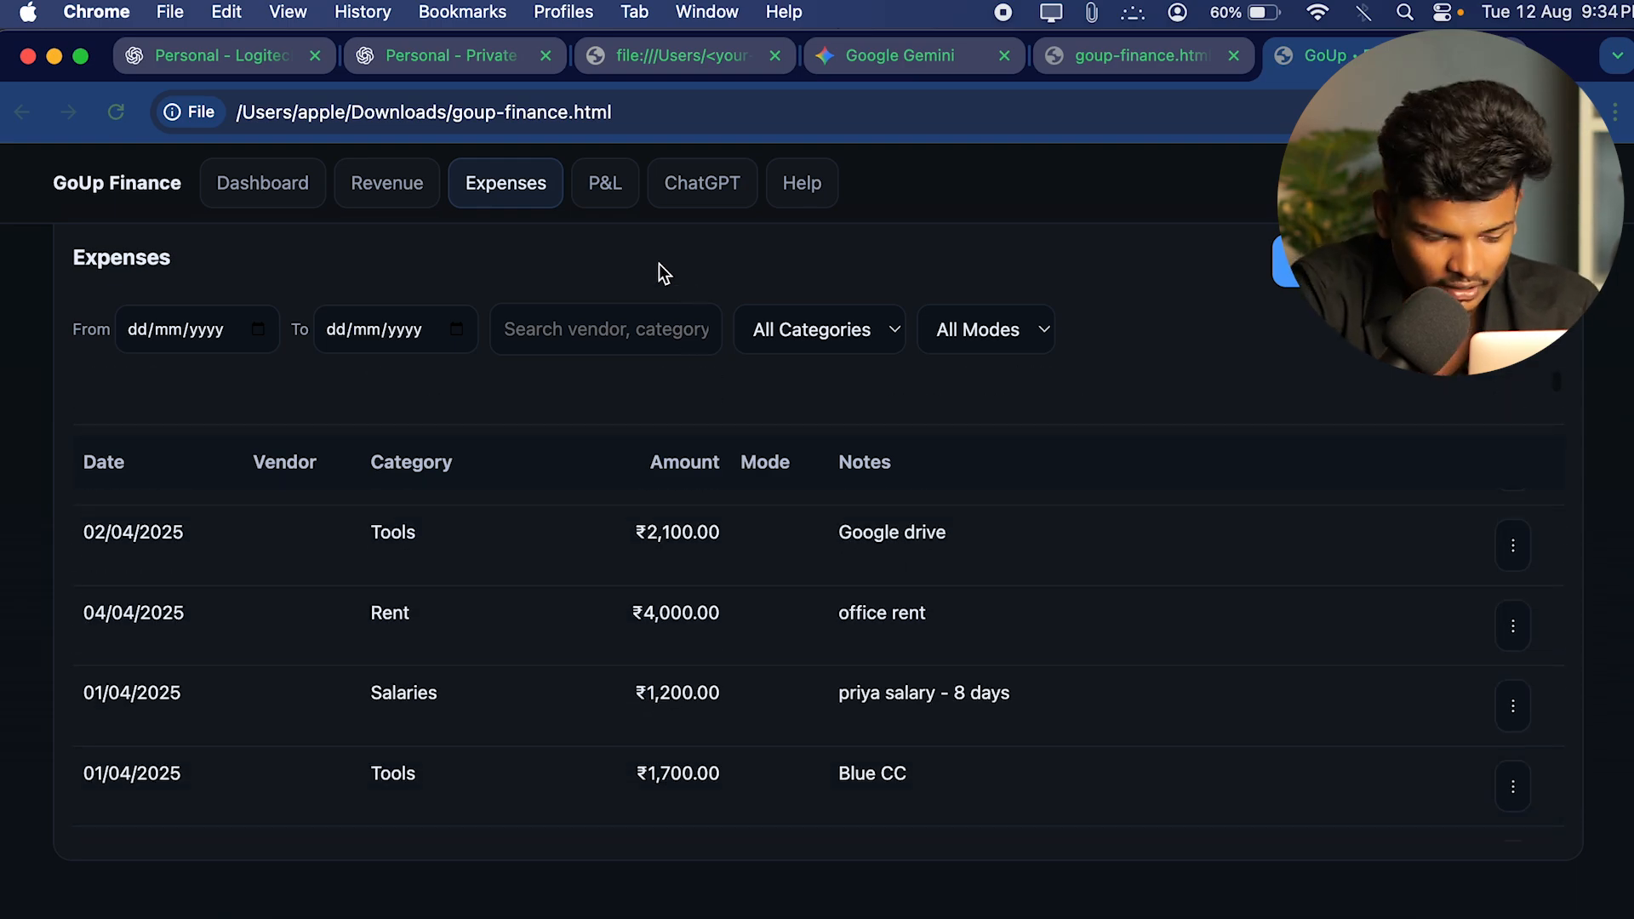
click(609, 193)
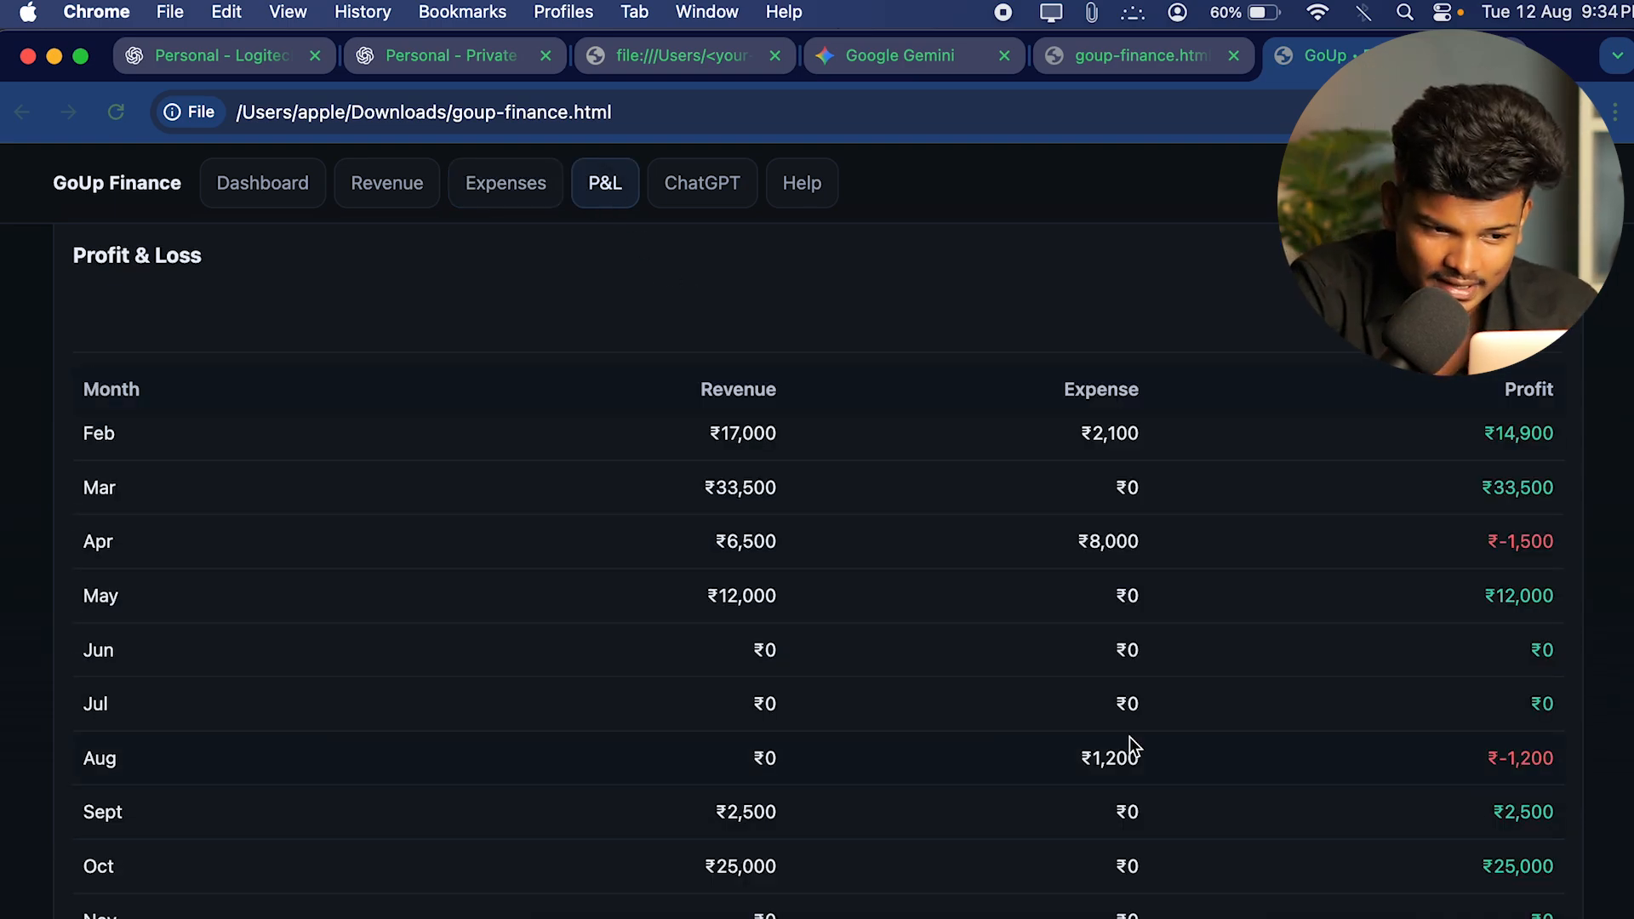
scroll(1130, 739, down, 3)
scroll(1130, 736, up, 3)
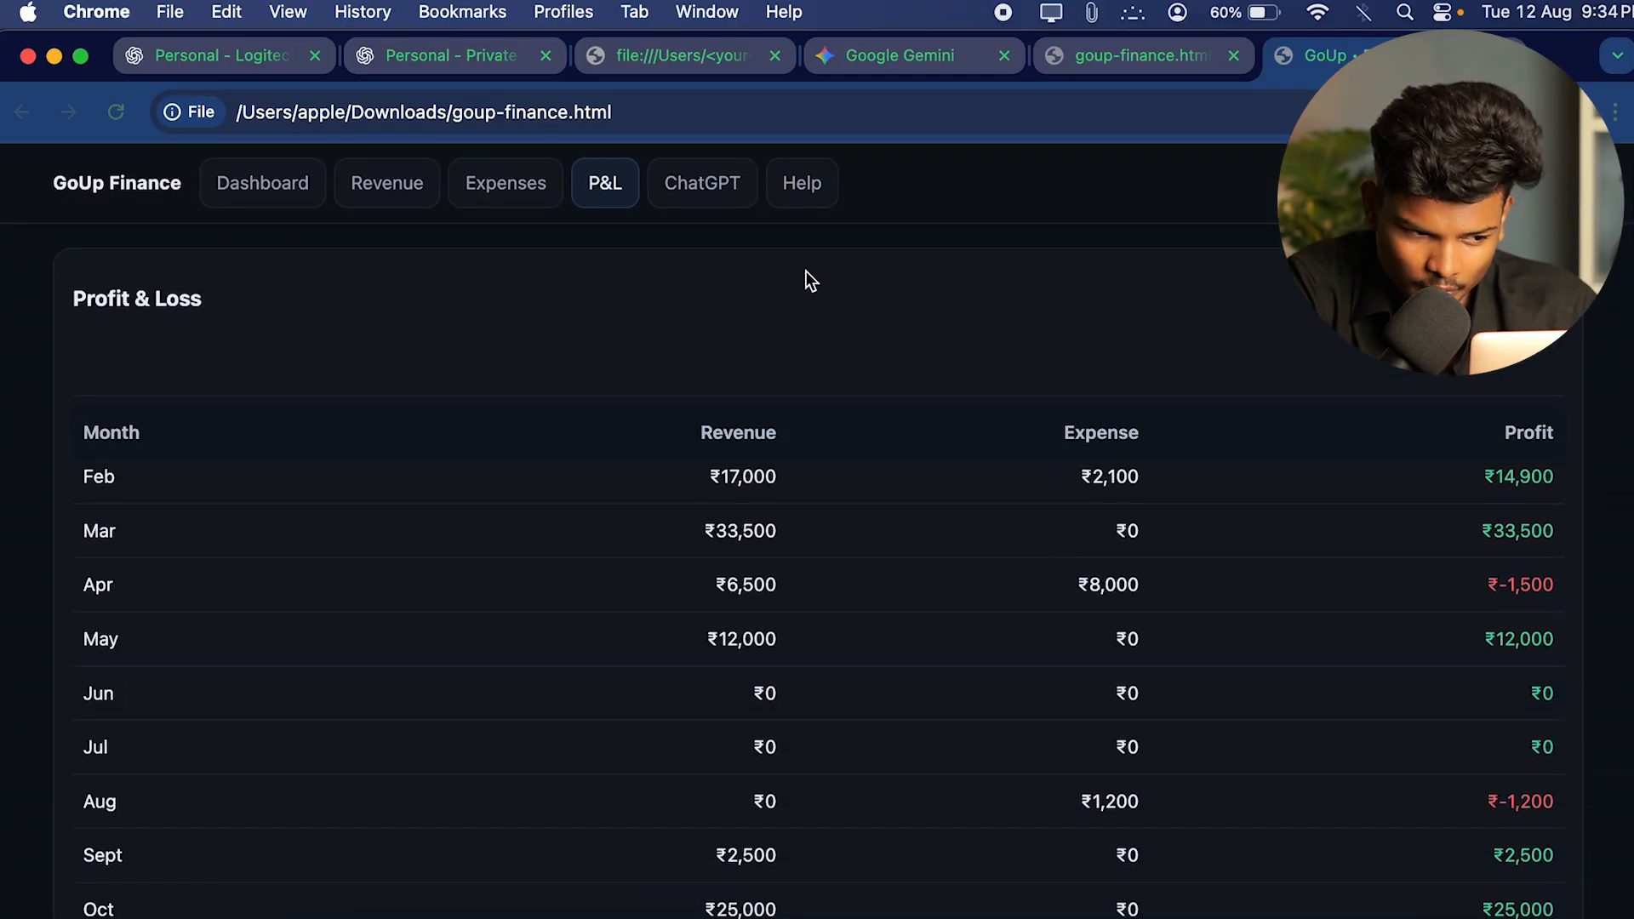
Open the app's built-in ChatGPT page and look at its OpenAI API key and question fields.
click(736, 190)
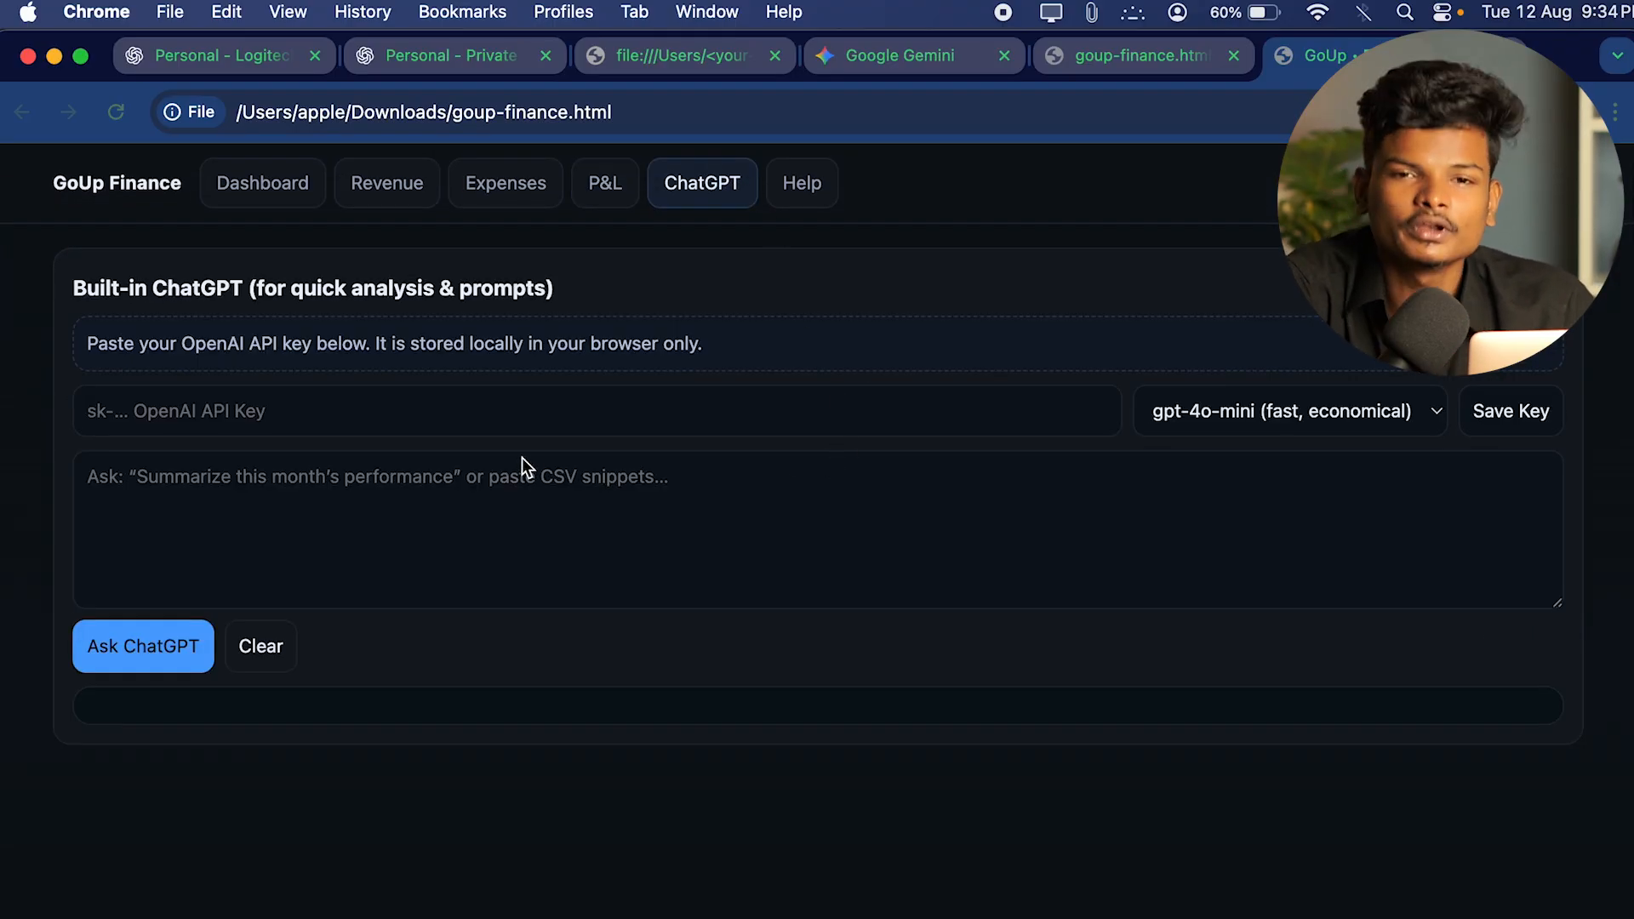
click(555, 553)
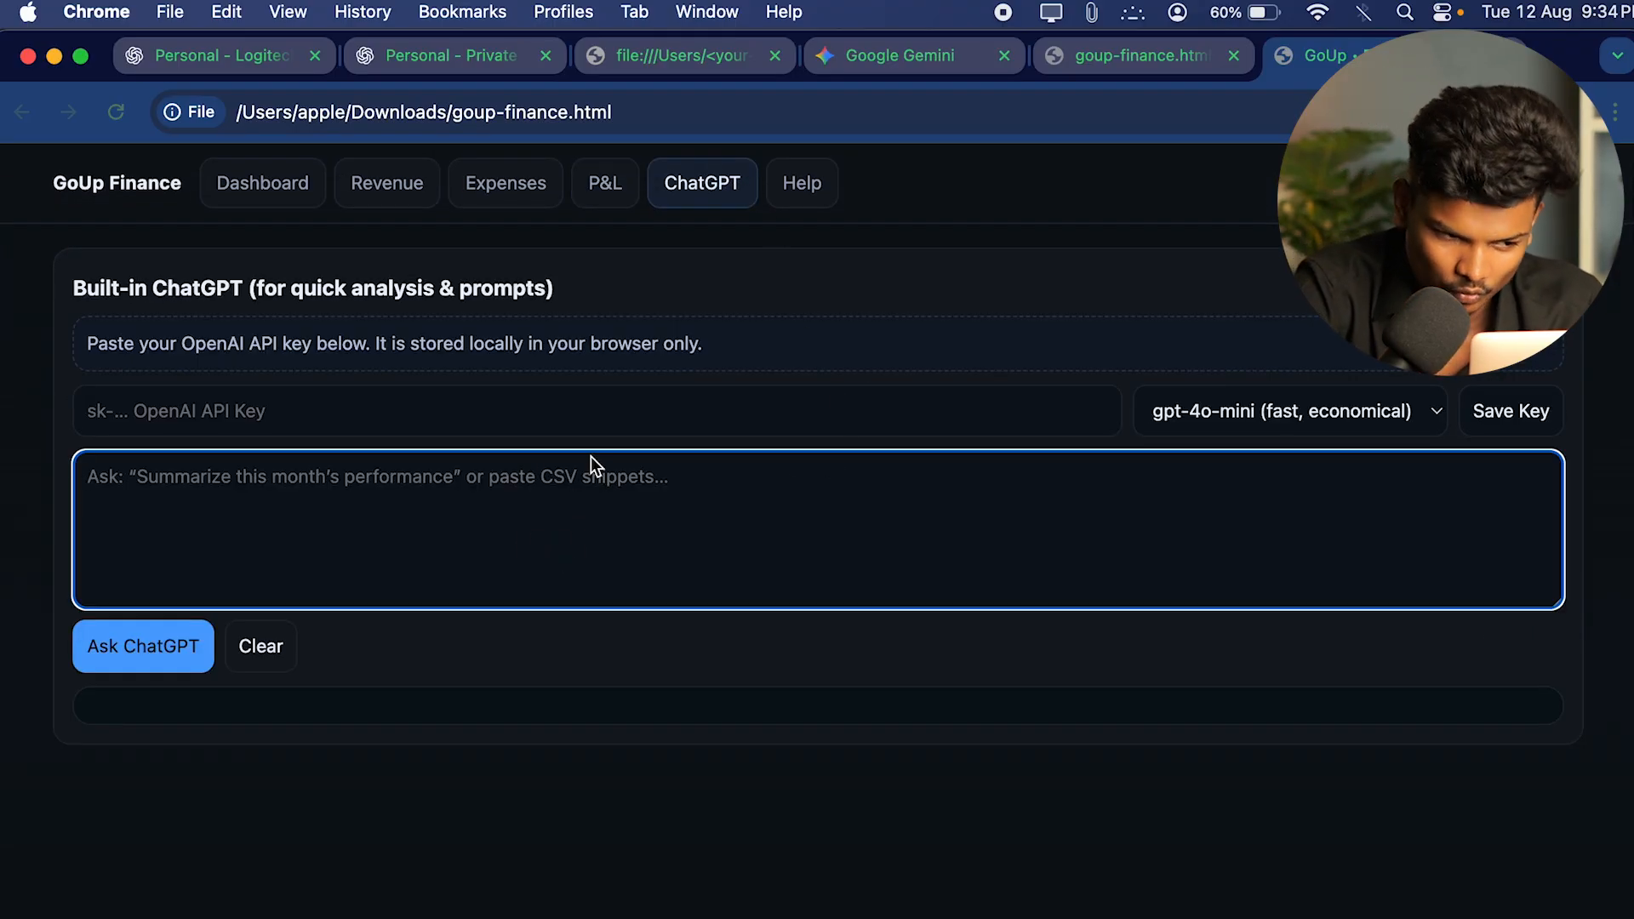
click(524, 417)
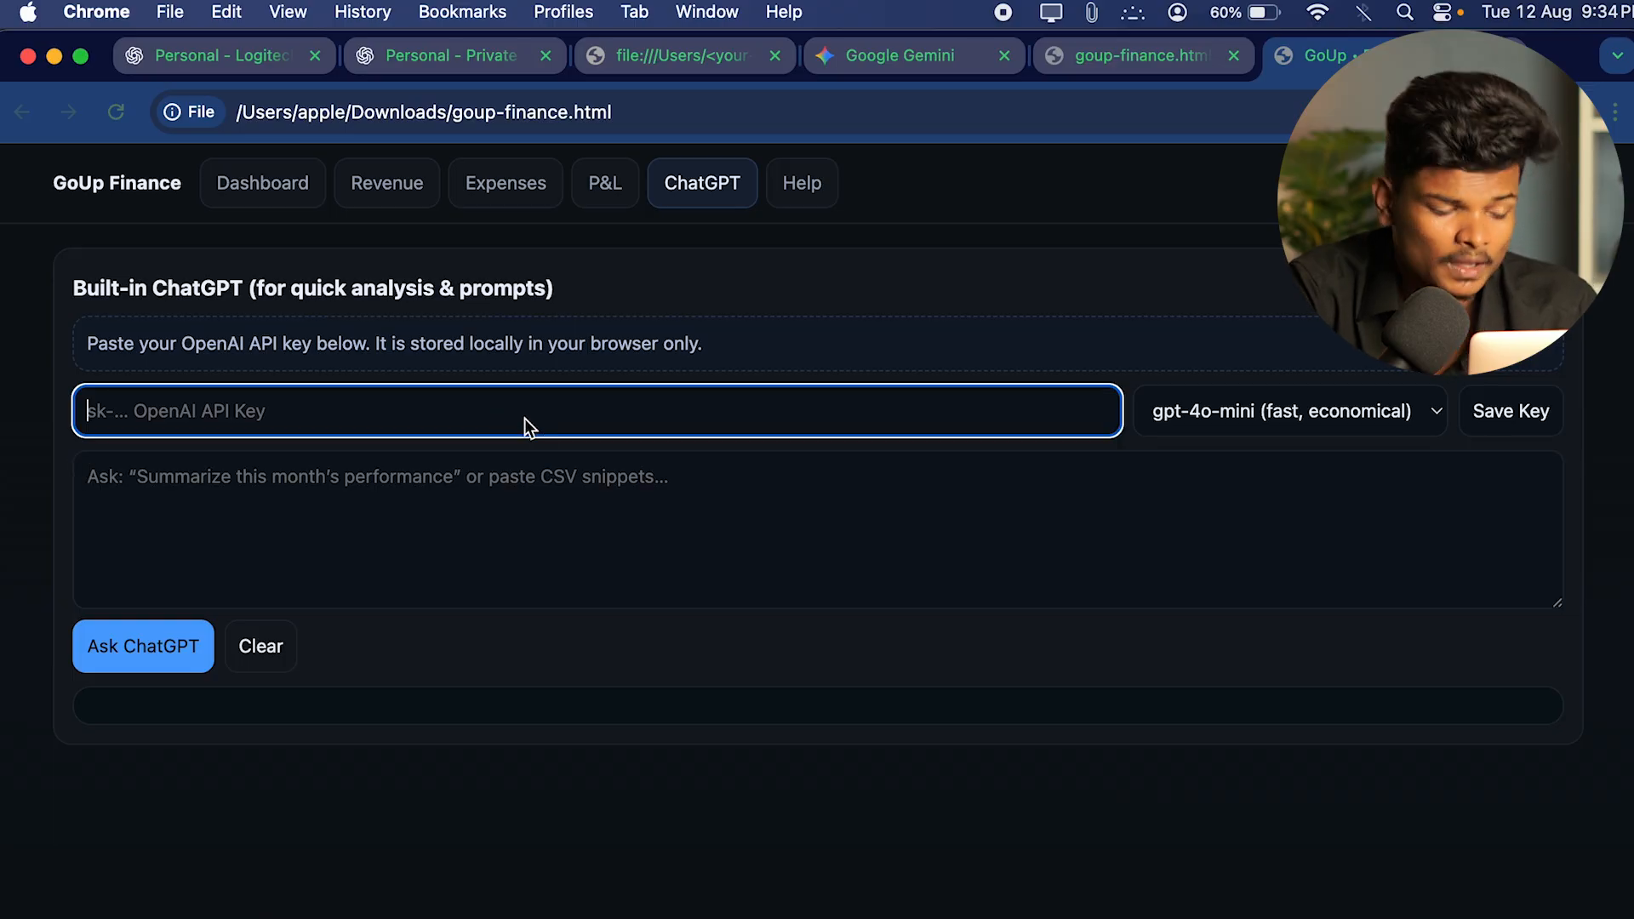
click(580, 531)
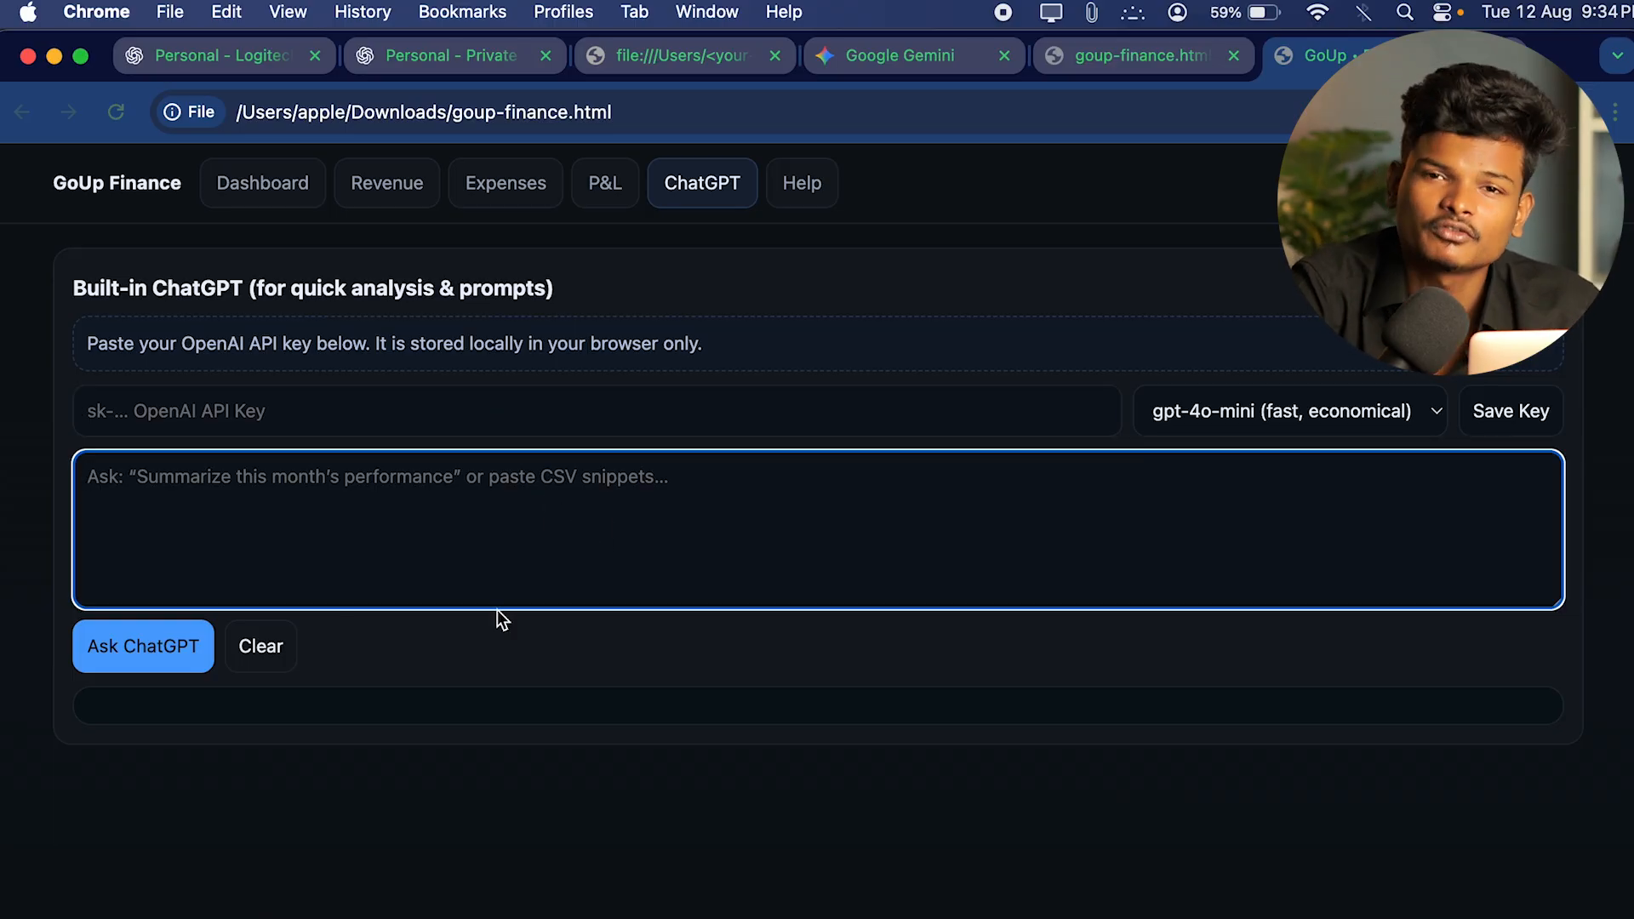
text(Ne)
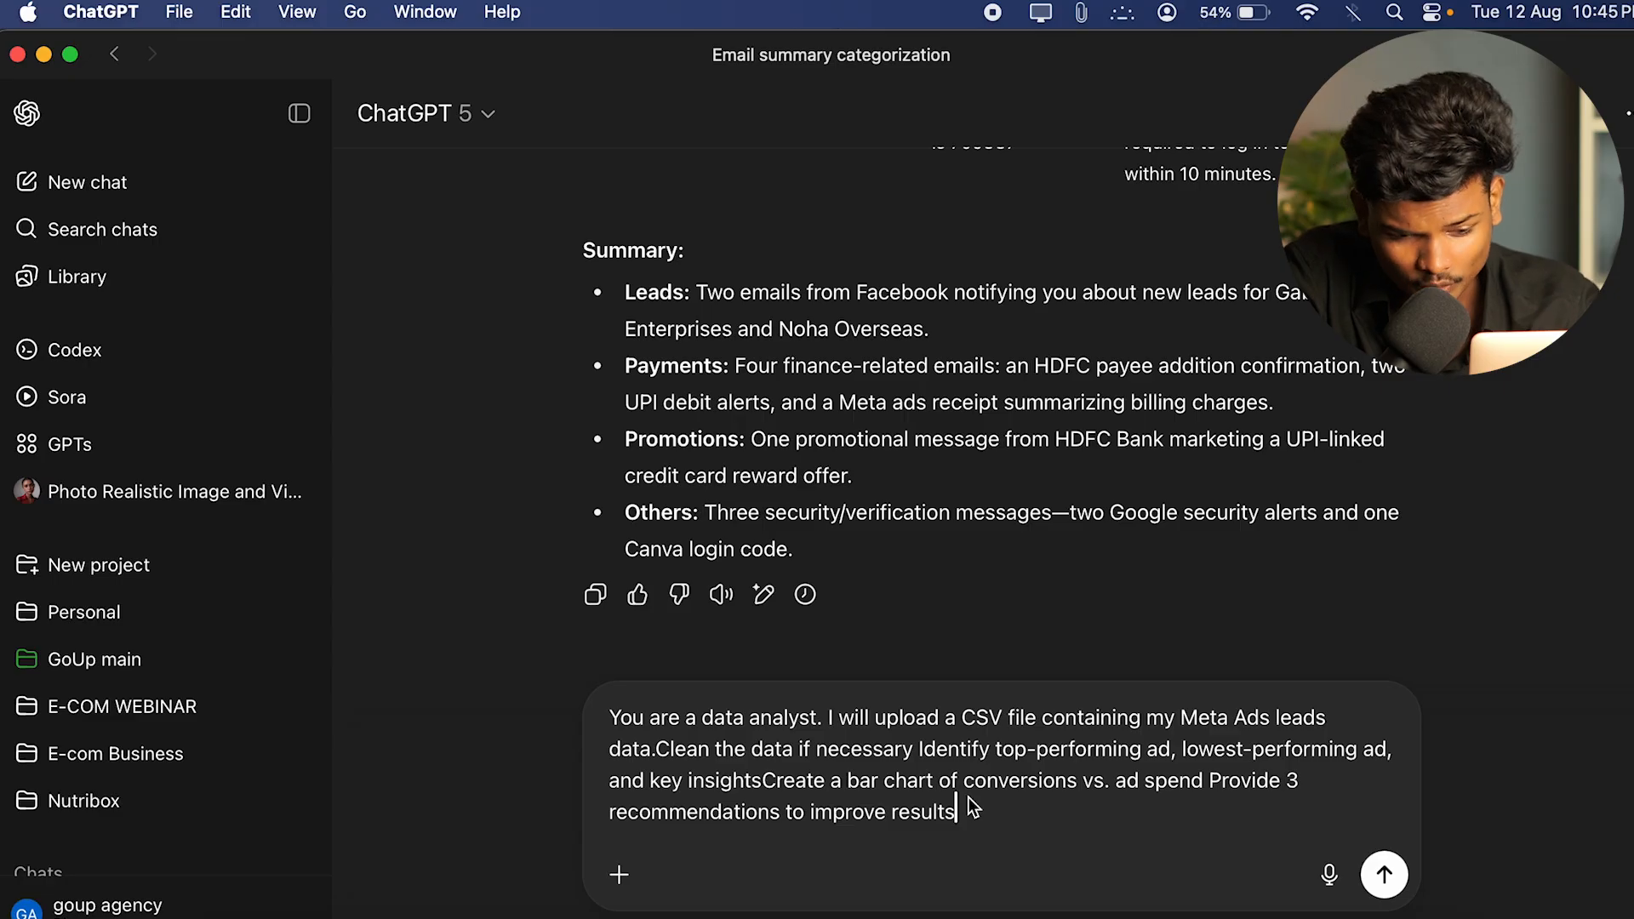
Attach Meta-ads-report.xlsx from Downloads to the Meta Ads data analyst prompt and send it.
click(621, 874)
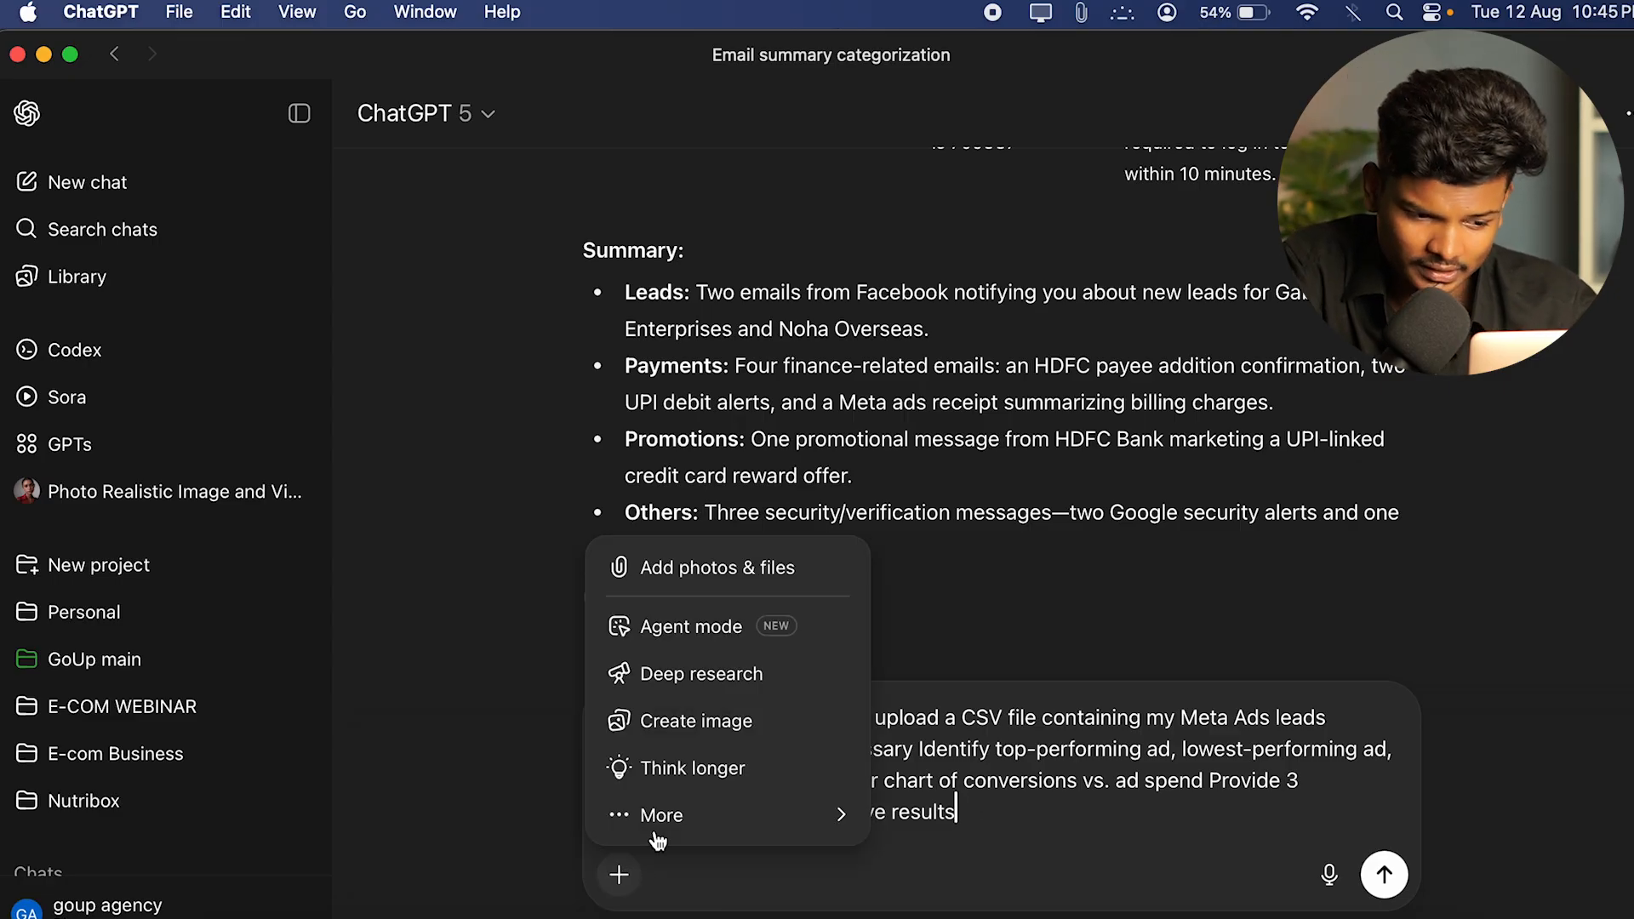
click(732, 579)
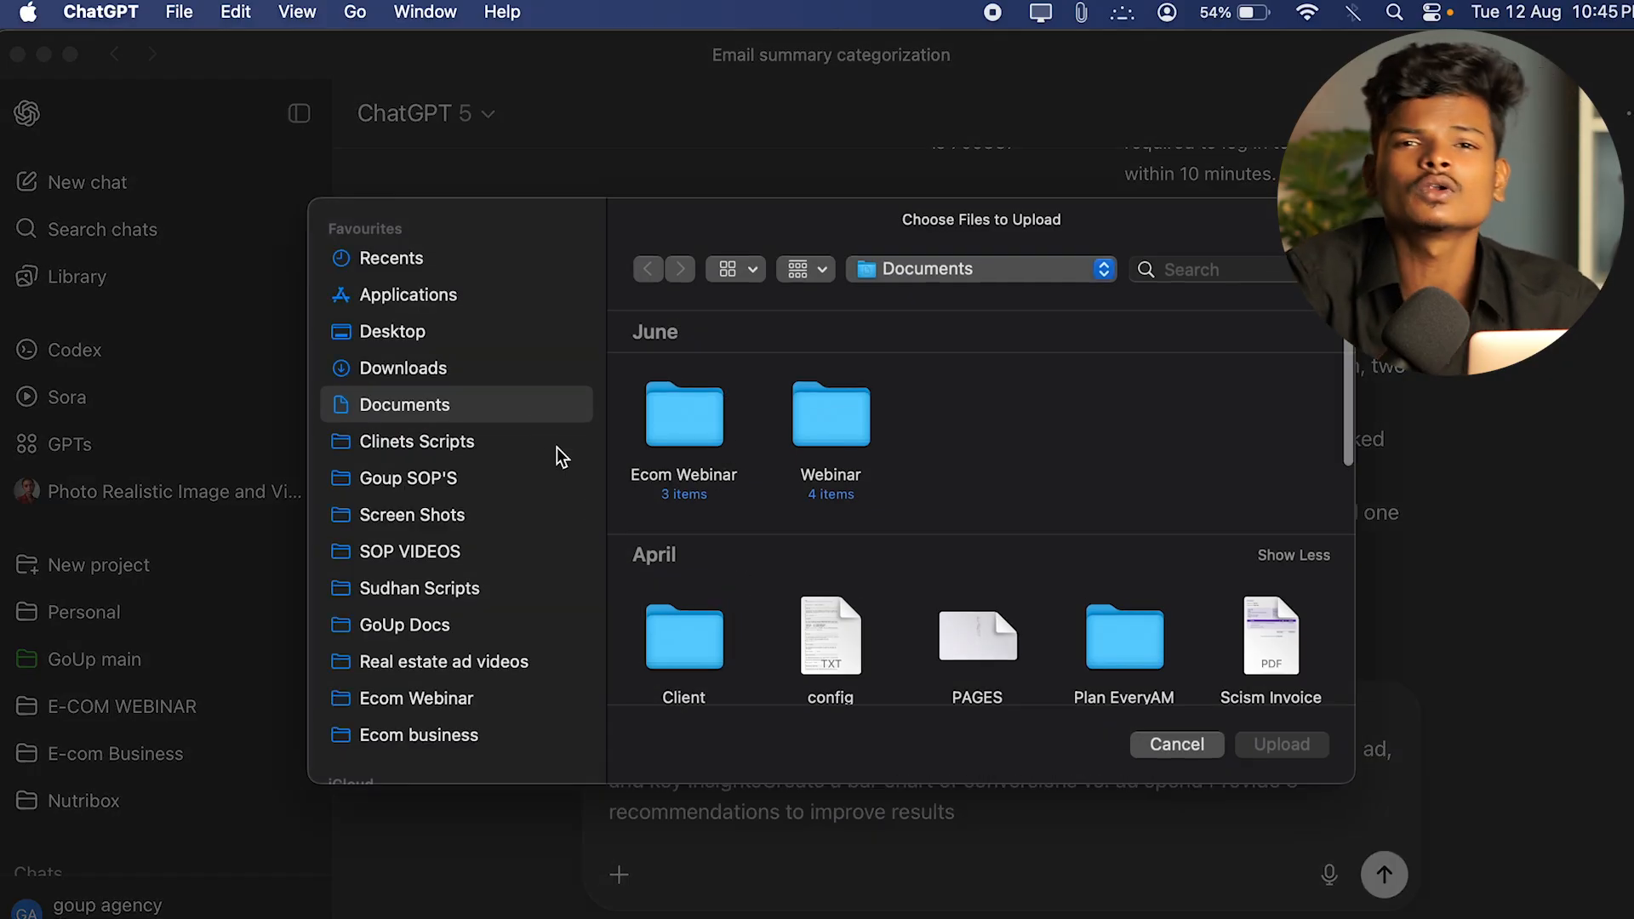
click(429, 366)
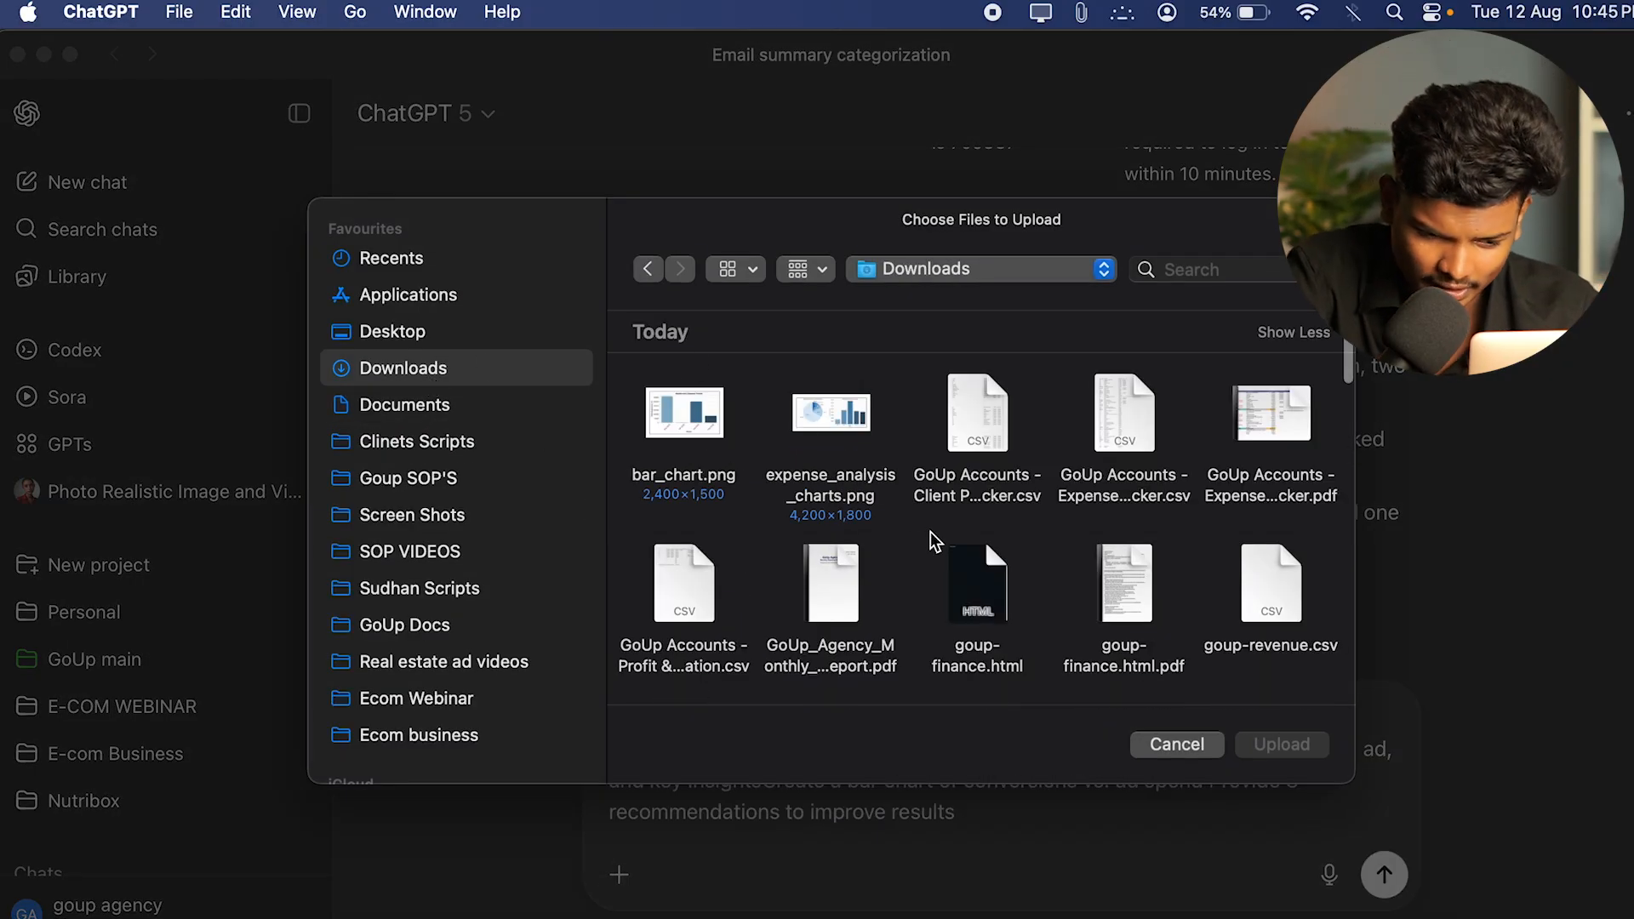
scroll(1082, 566, down, 5)
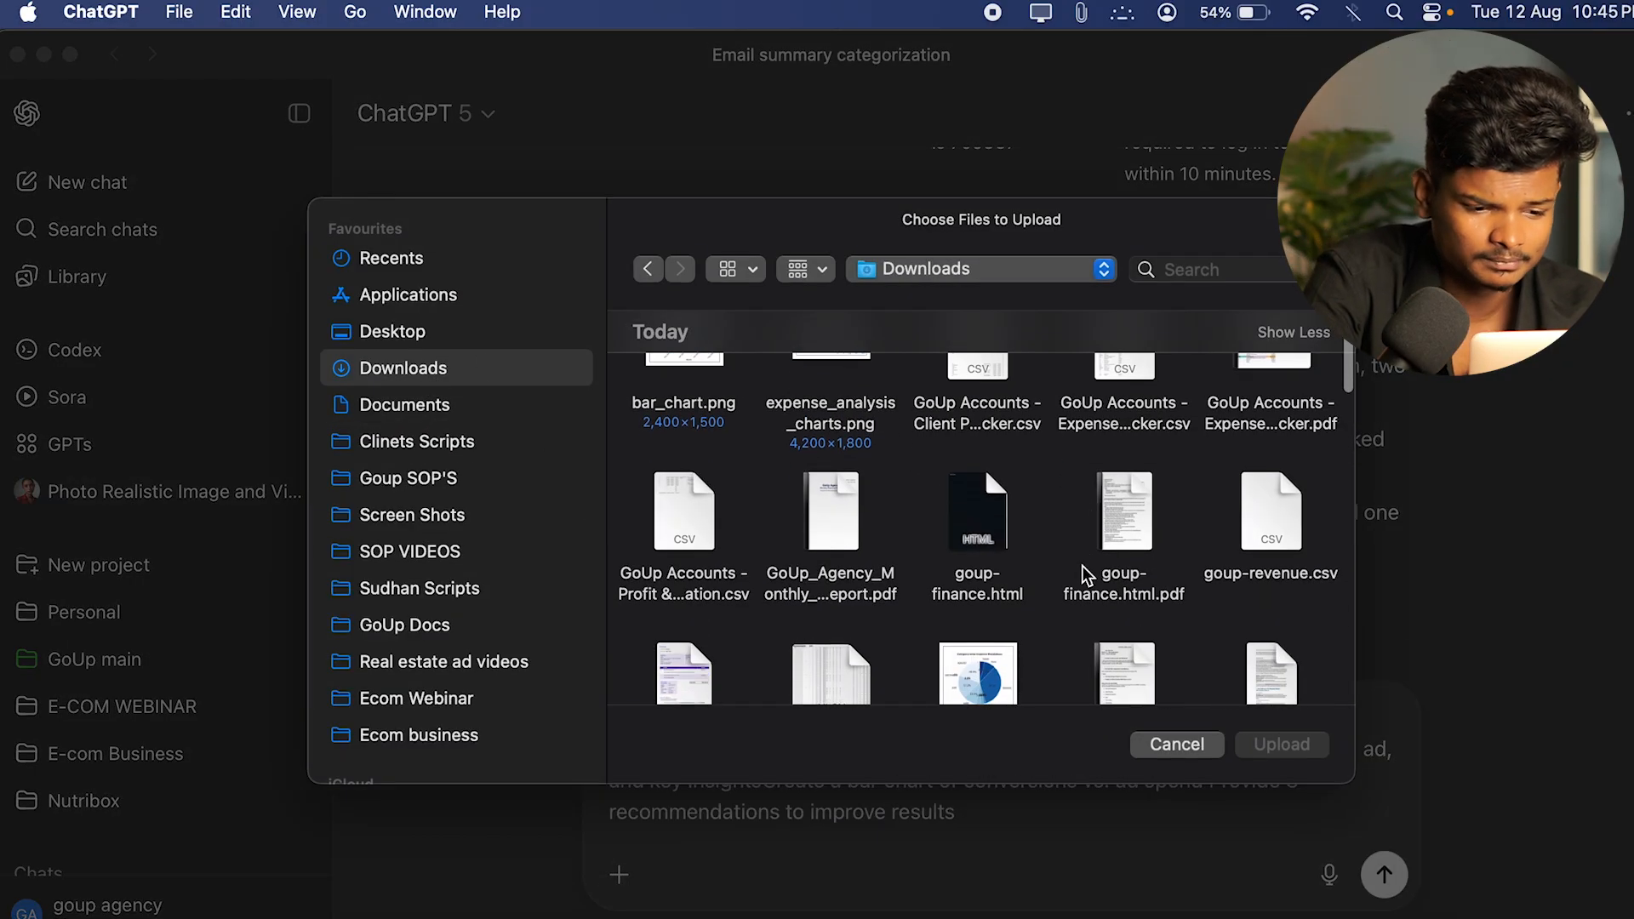
scroll(1082, 565, up, 3)
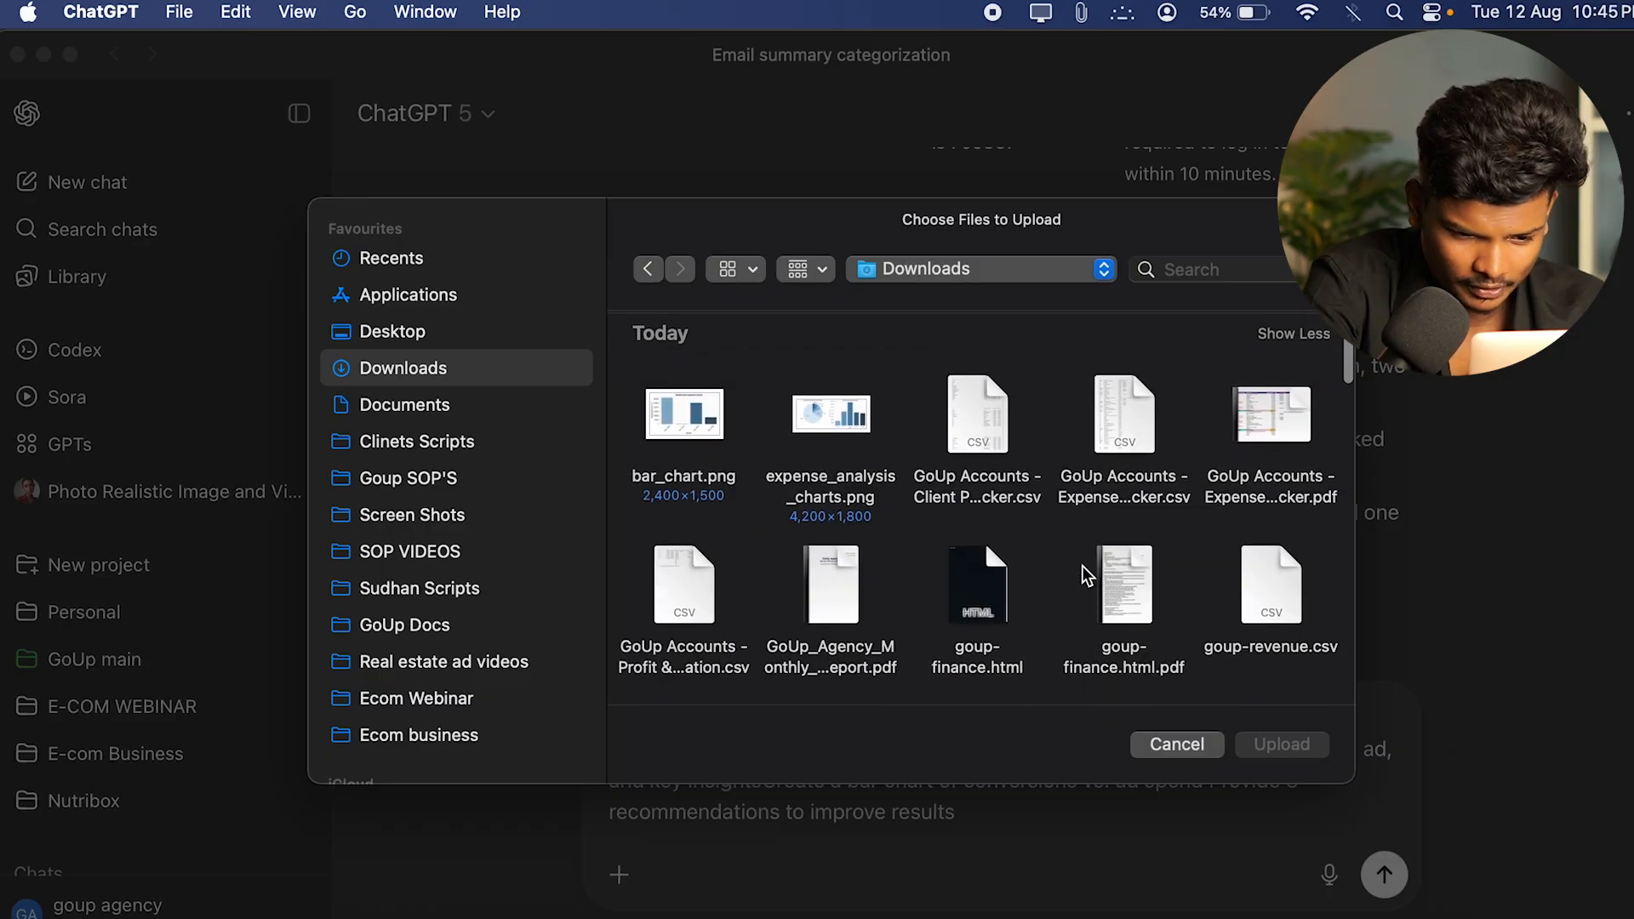
scroll(1082, 565, down, 3)
click(836, 582)
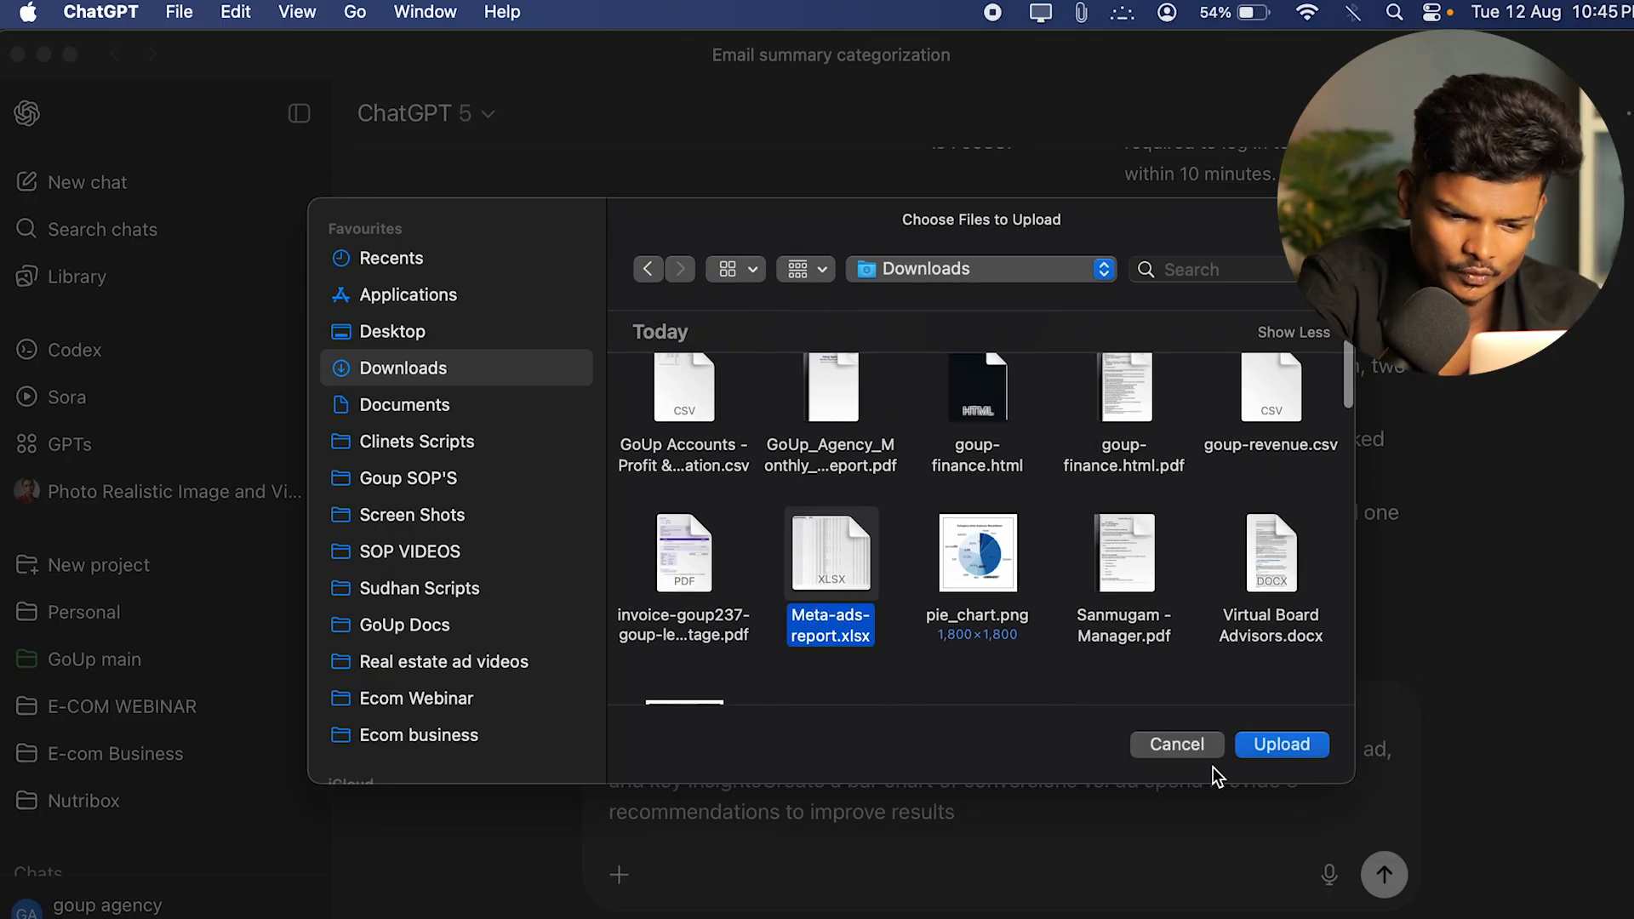
click(1306, 746)
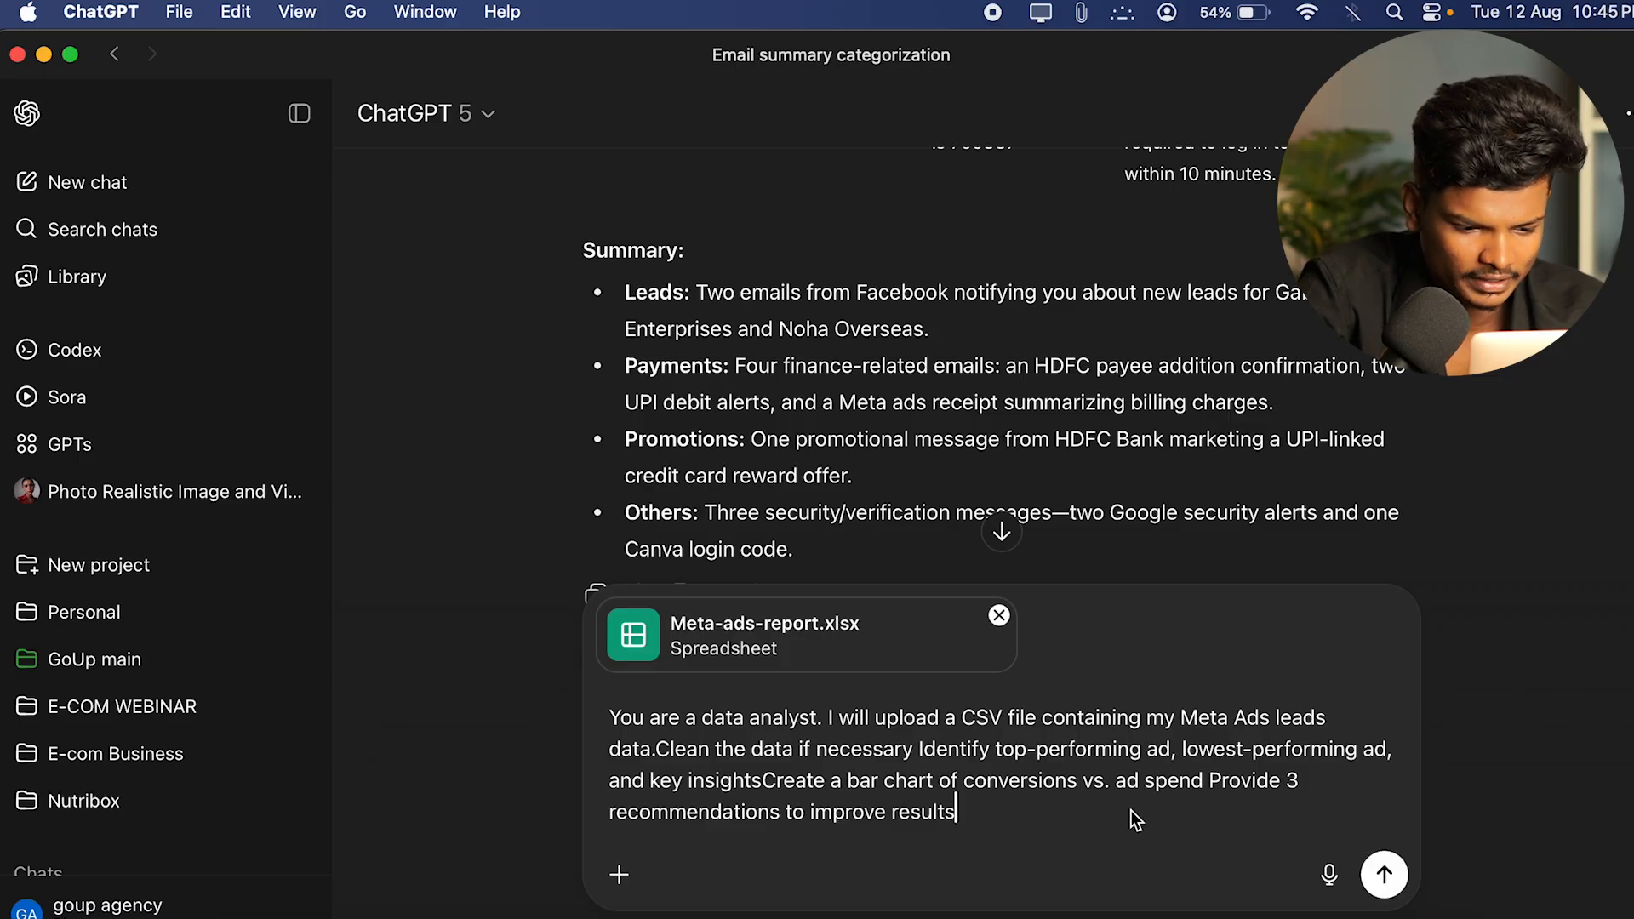
key(Return)
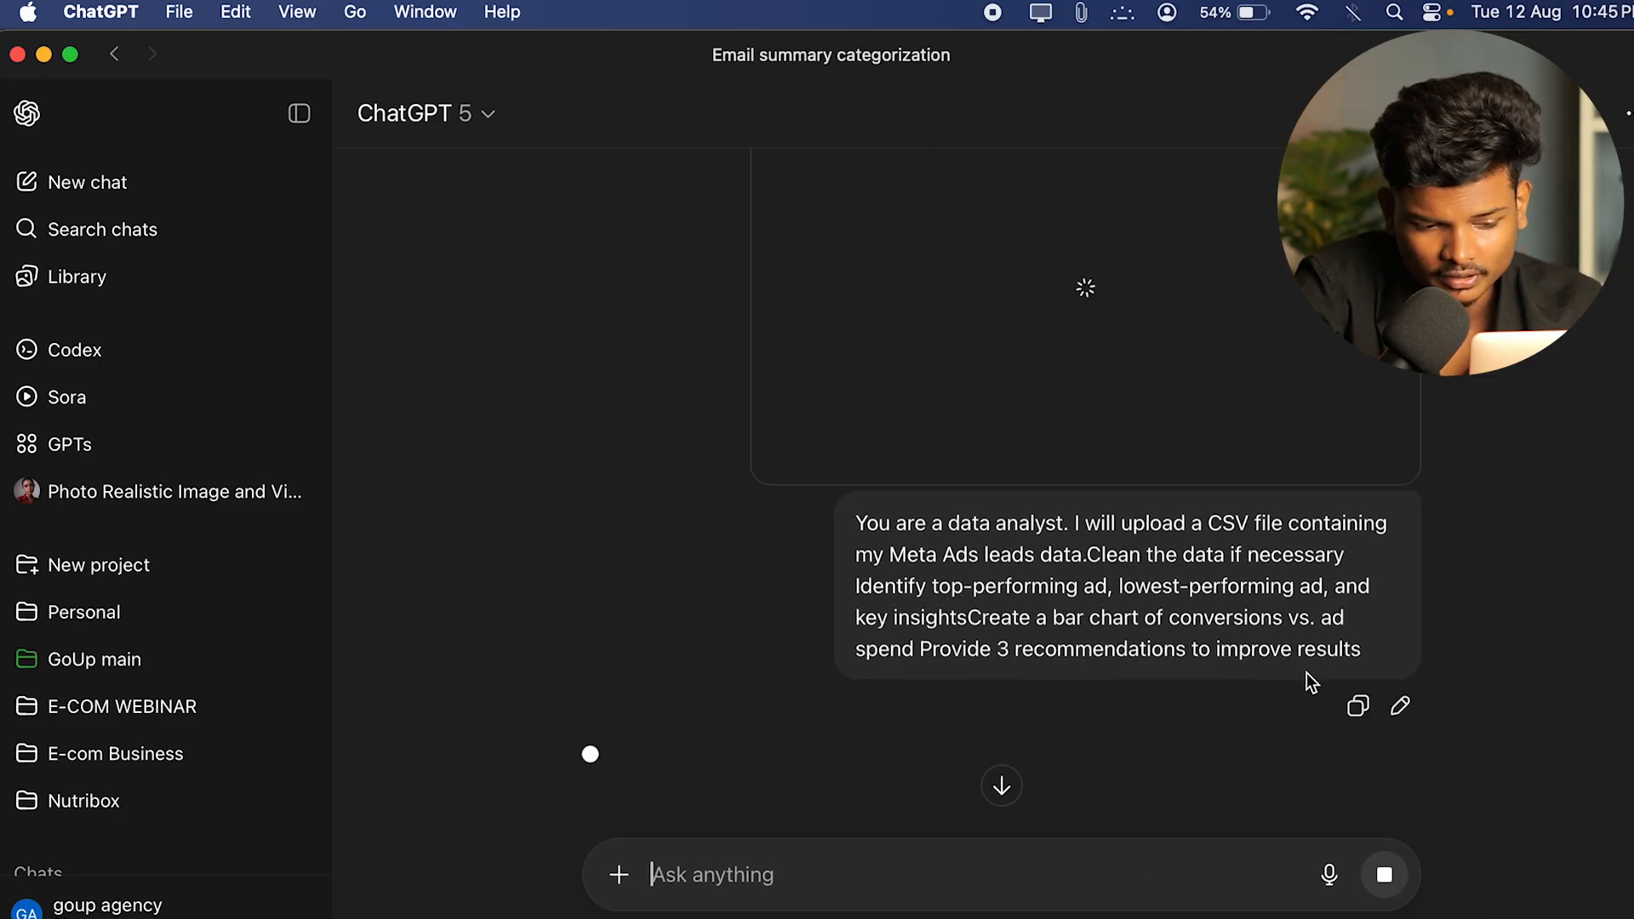
Examine the cleaned Meta Ads data tables in ChatGPT's reply, including the ad names, spend and conversions.
scroll(1203, 505, right, 5)
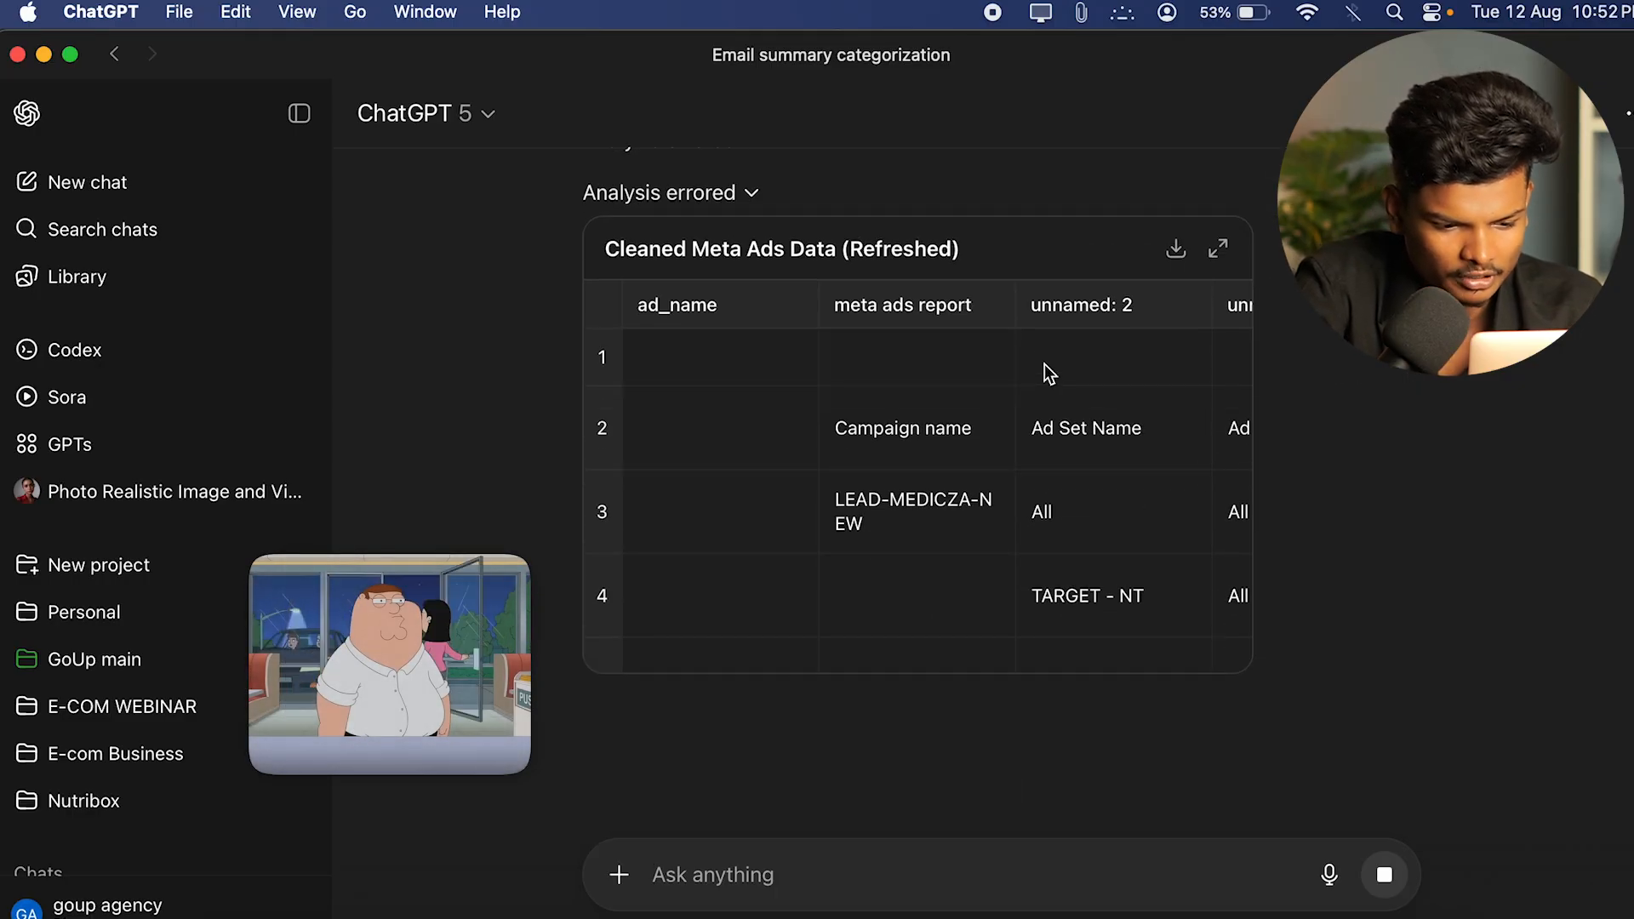
scroll(1044, 364, right, 10)
scroll(1055, 391, left, 10)
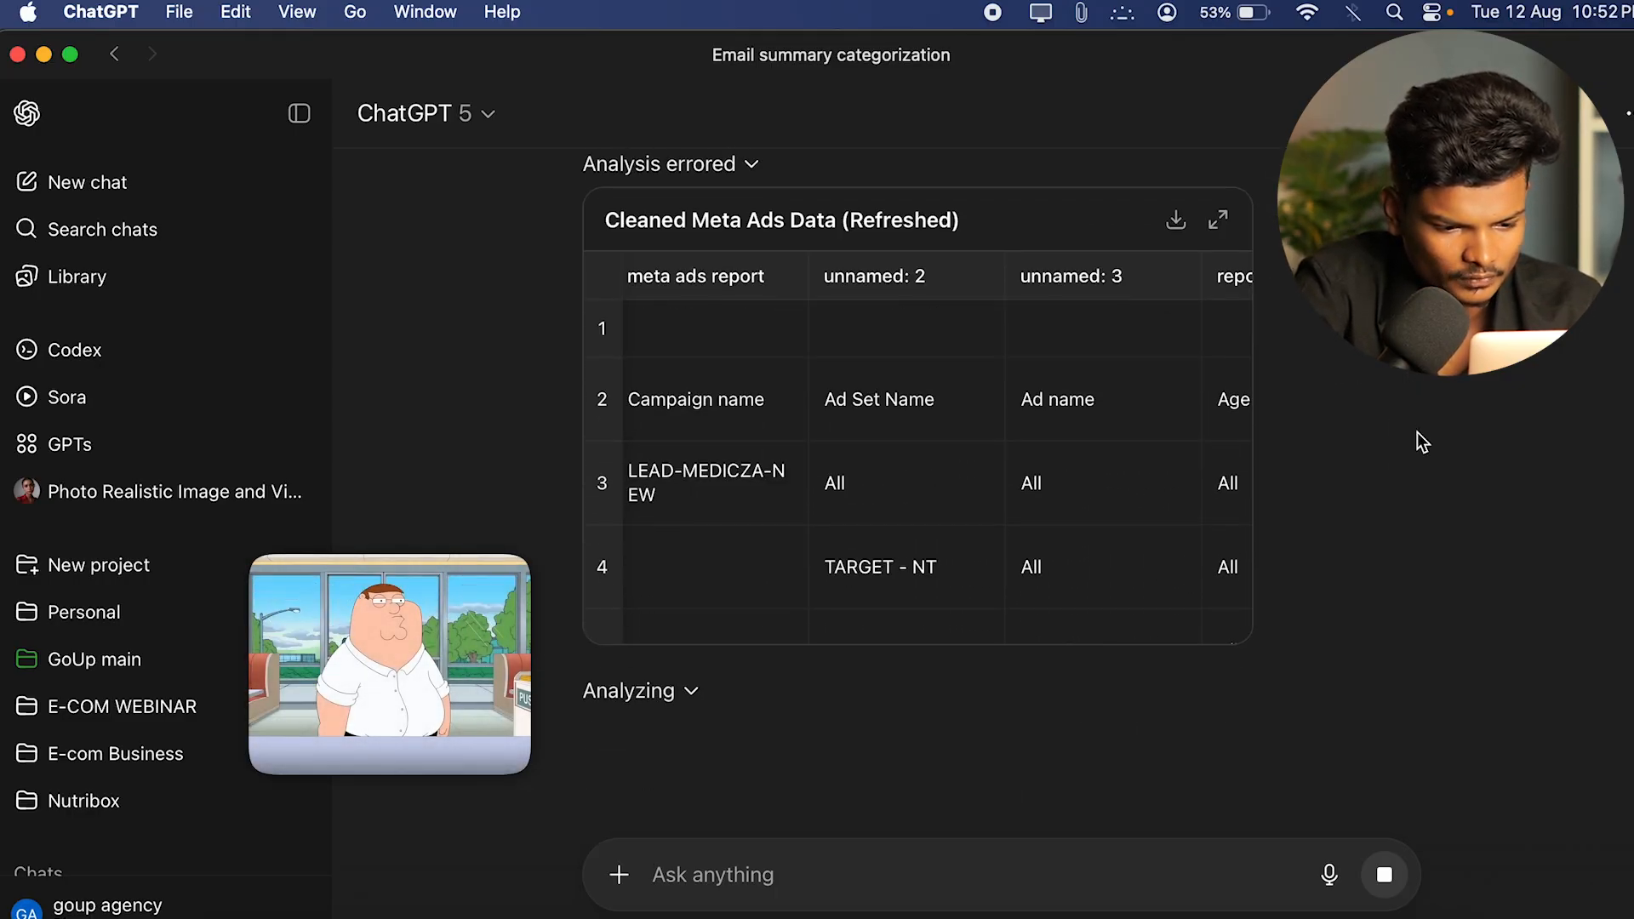
scroll(1417, 432, down, 1)
scroll(1417, 432, up, 1)
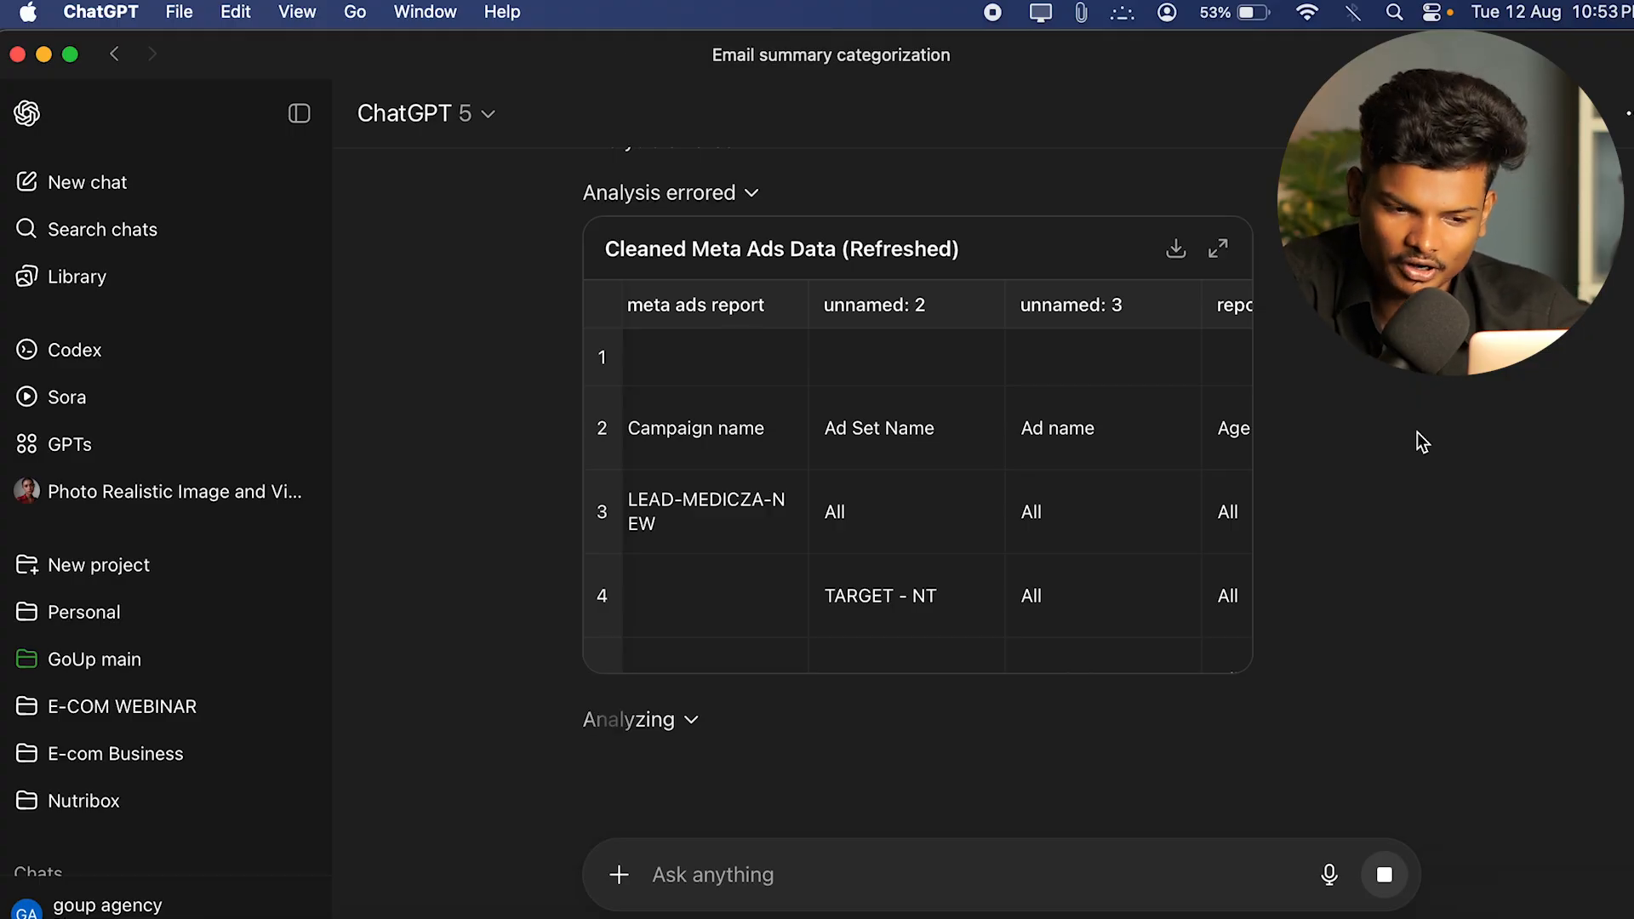
scroll(909, 494, down, 5)
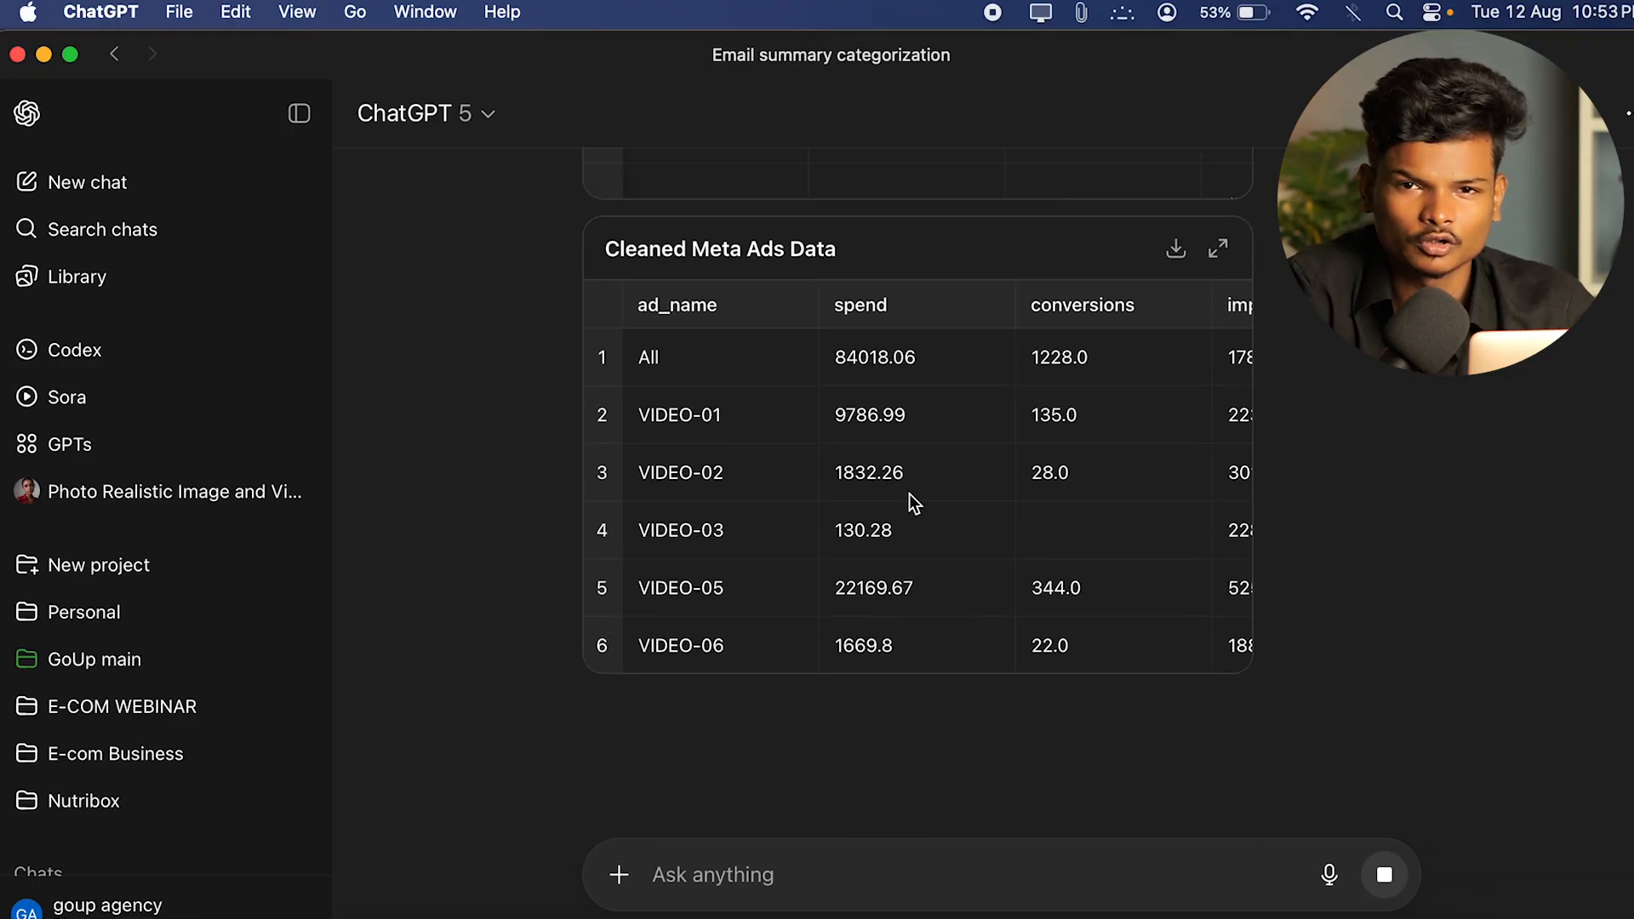
Look through the remaining rows and columns of the Cleaned Meta Ads Data table while the analysis runs.
scroll(908, 493, right, 5)
scroll(908, 493, left, 5)
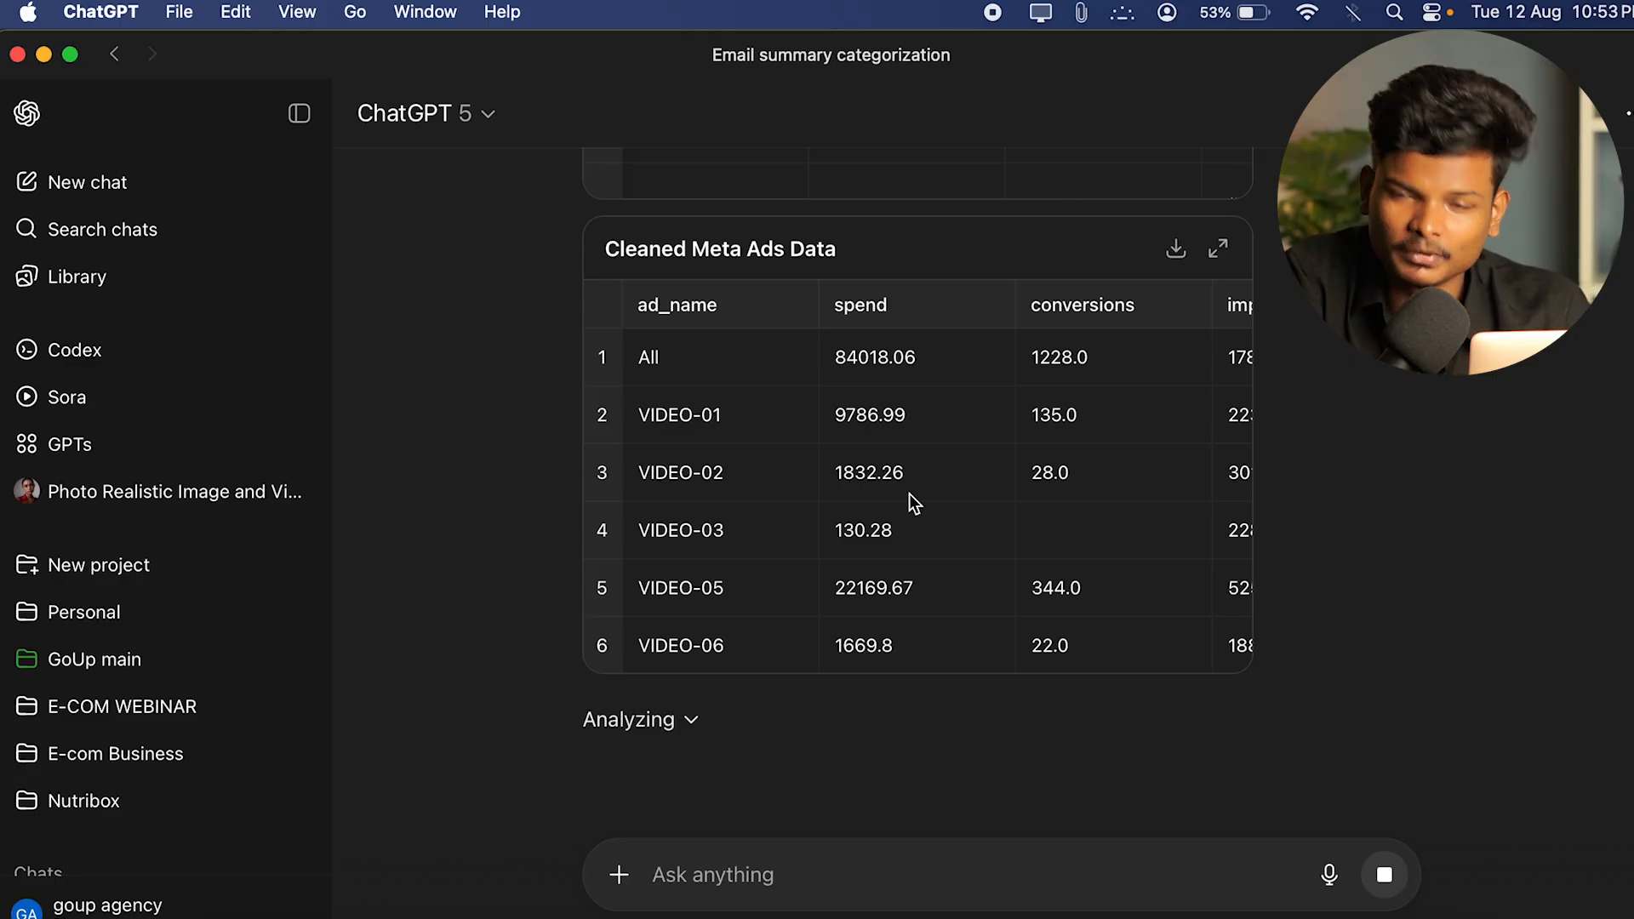
scroll(909, 494, down, 2)
scroll(1038, 697, down, 1)
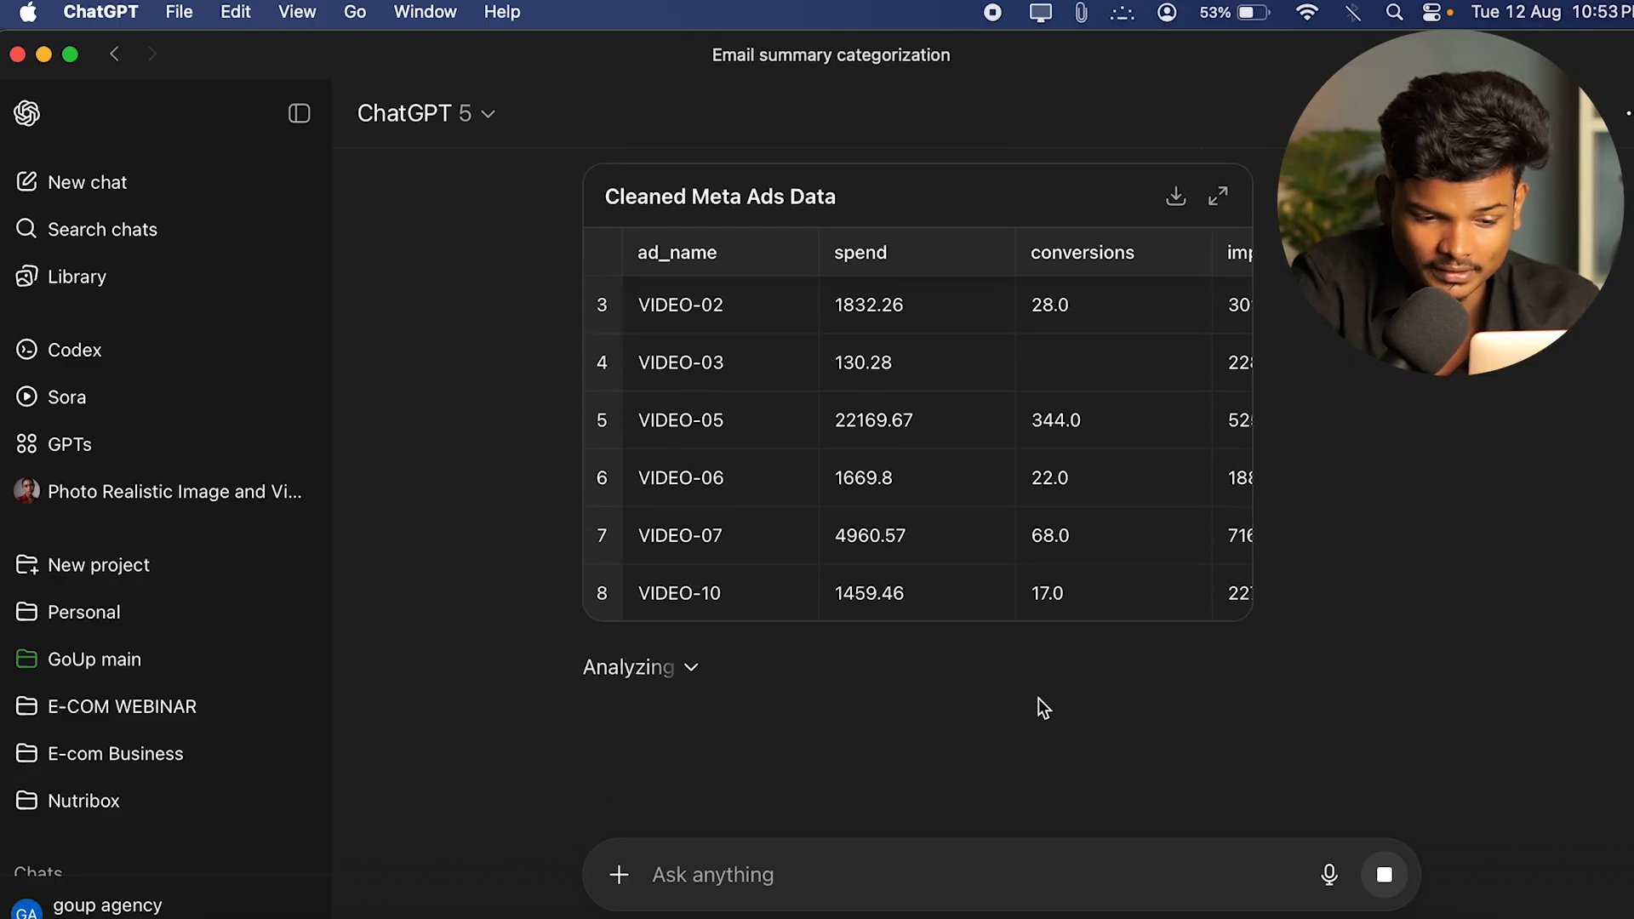
scroll(1038, 698, up, 1)
scroll(1117, 560, up, 4)
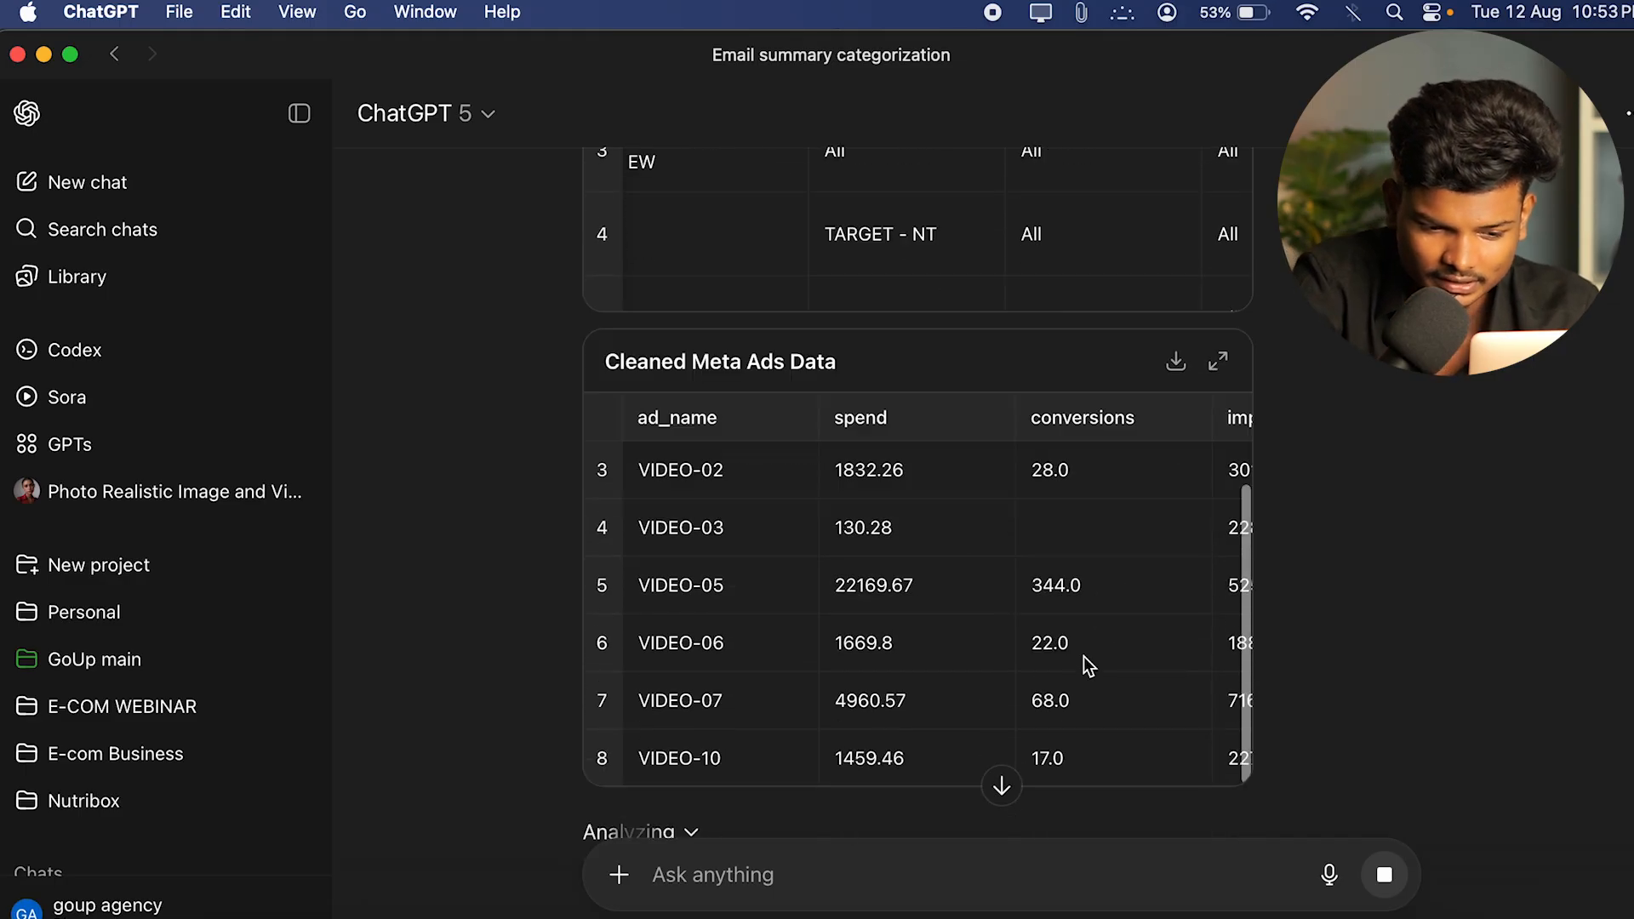
scroll(1084, 656, down, 2)
scroll(993, 486, right, 2)
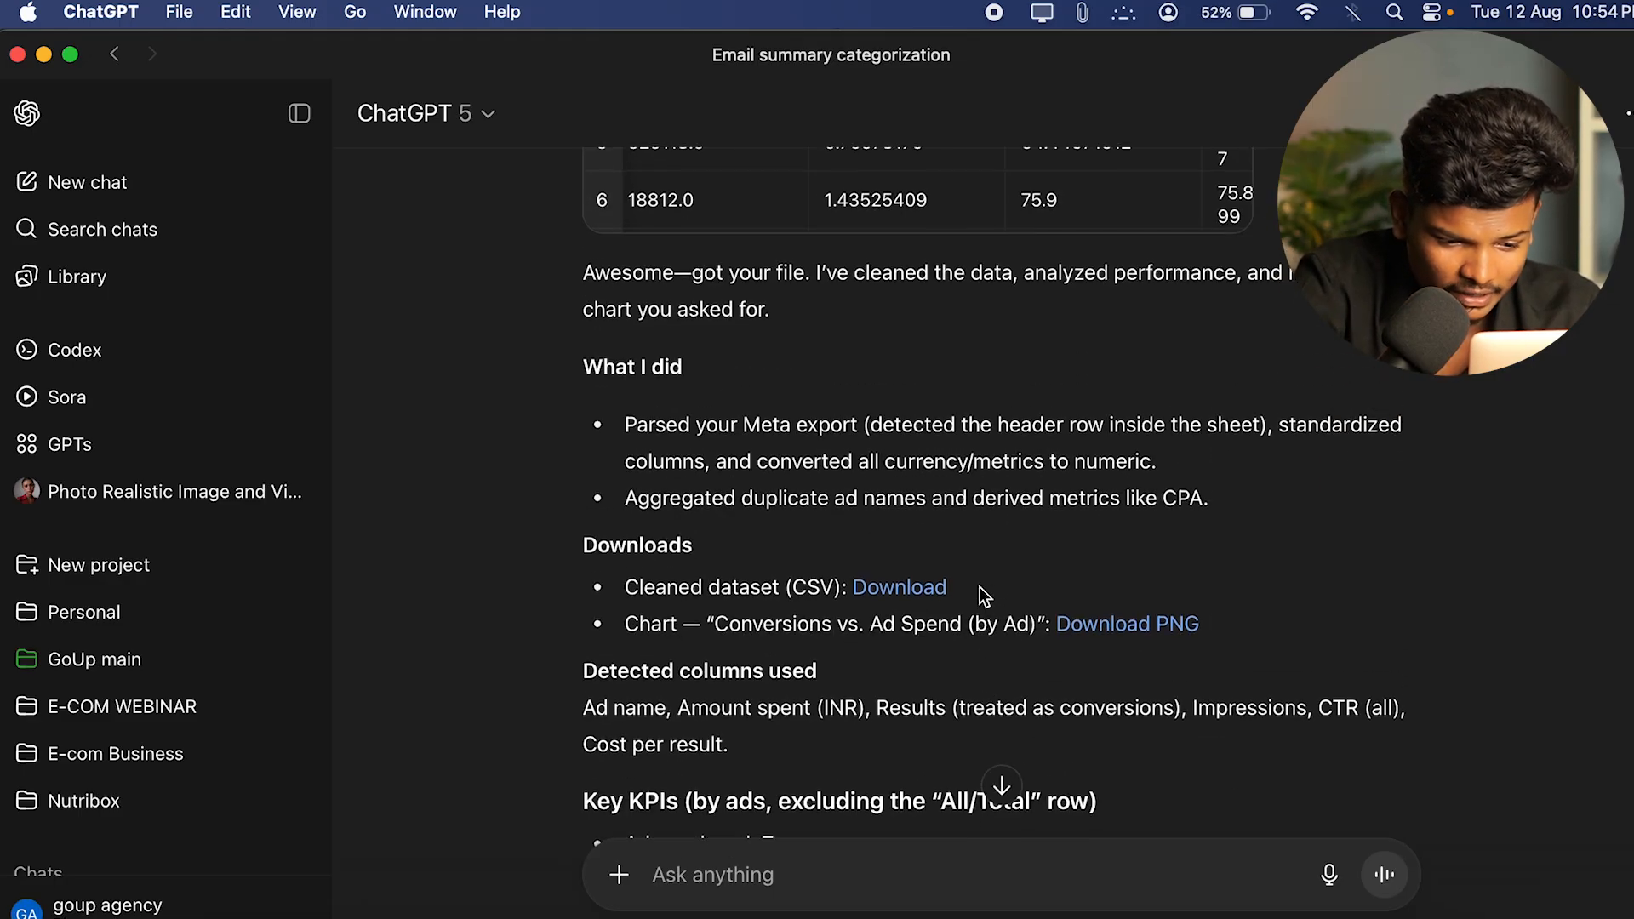
Download the cleaned Meta Ads dataset as a CSV and open the downloaded file.
scroll(979, 587, up, 1)
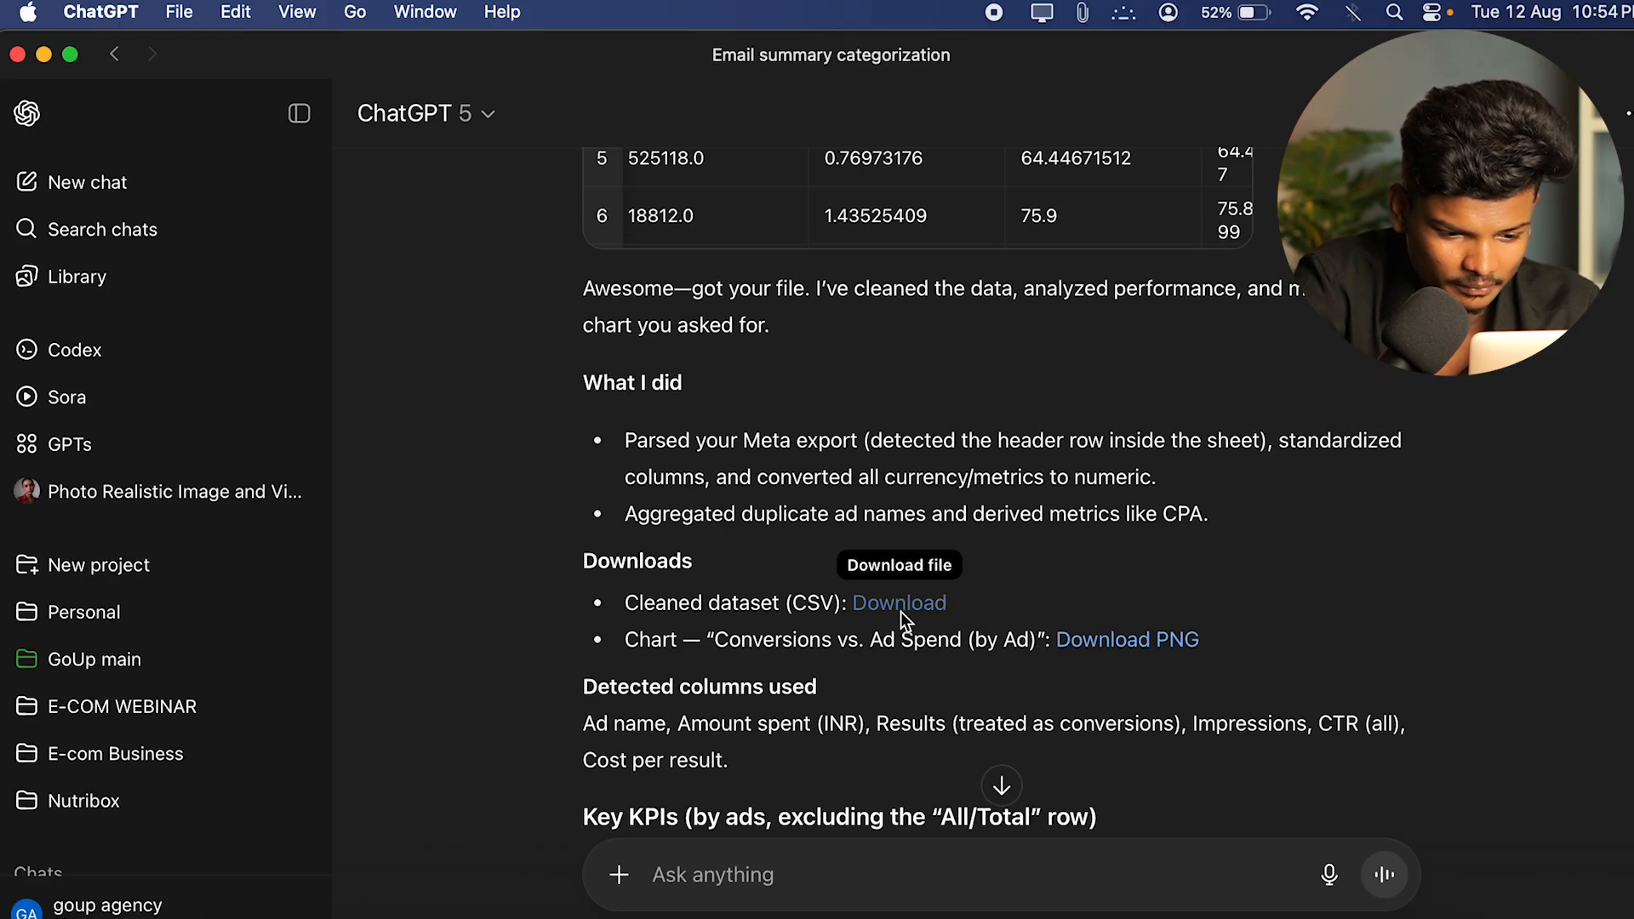
click(900, 602)
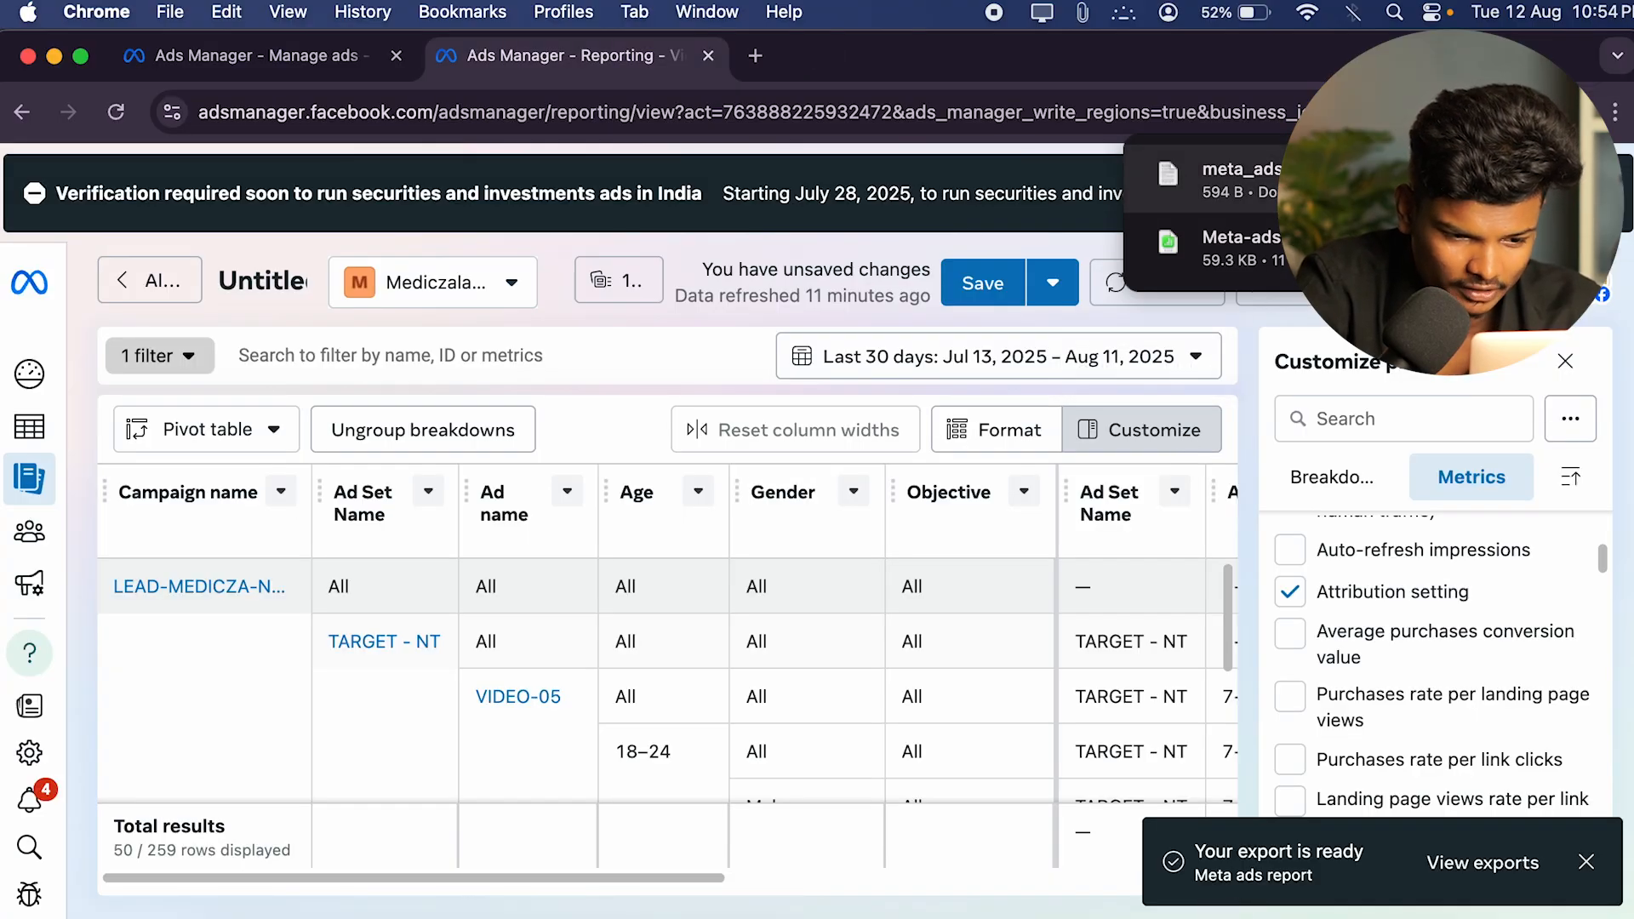
click(1327, 179)
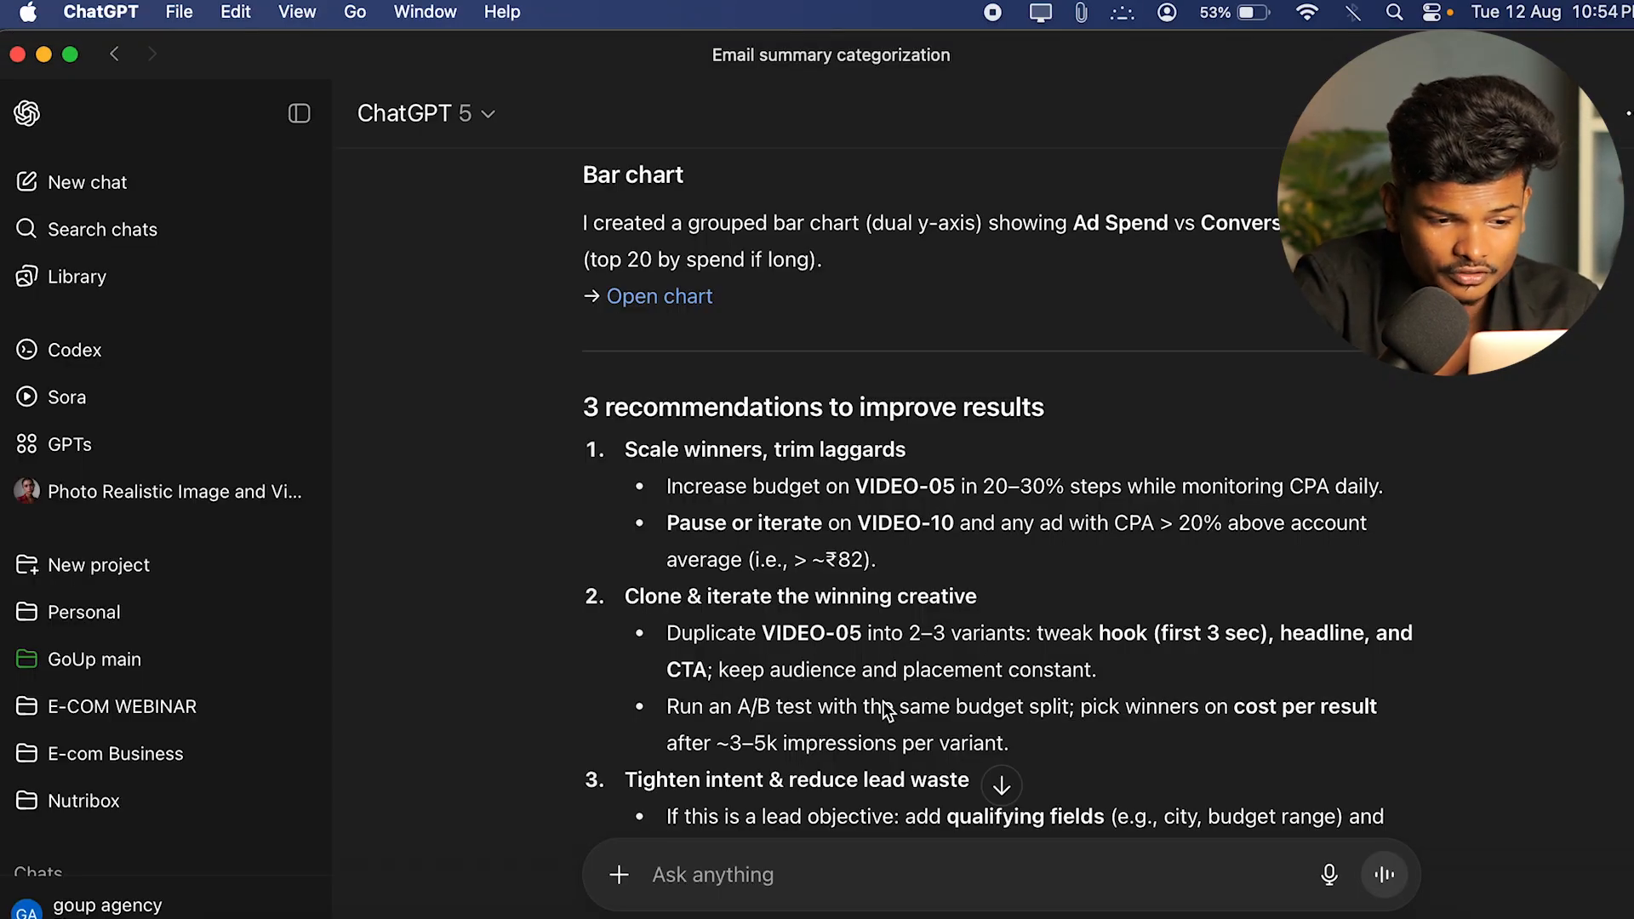
Read the three recommendations to improve results at the end of the Meta Ads analysis.
scroll(882, 701, down, 1)
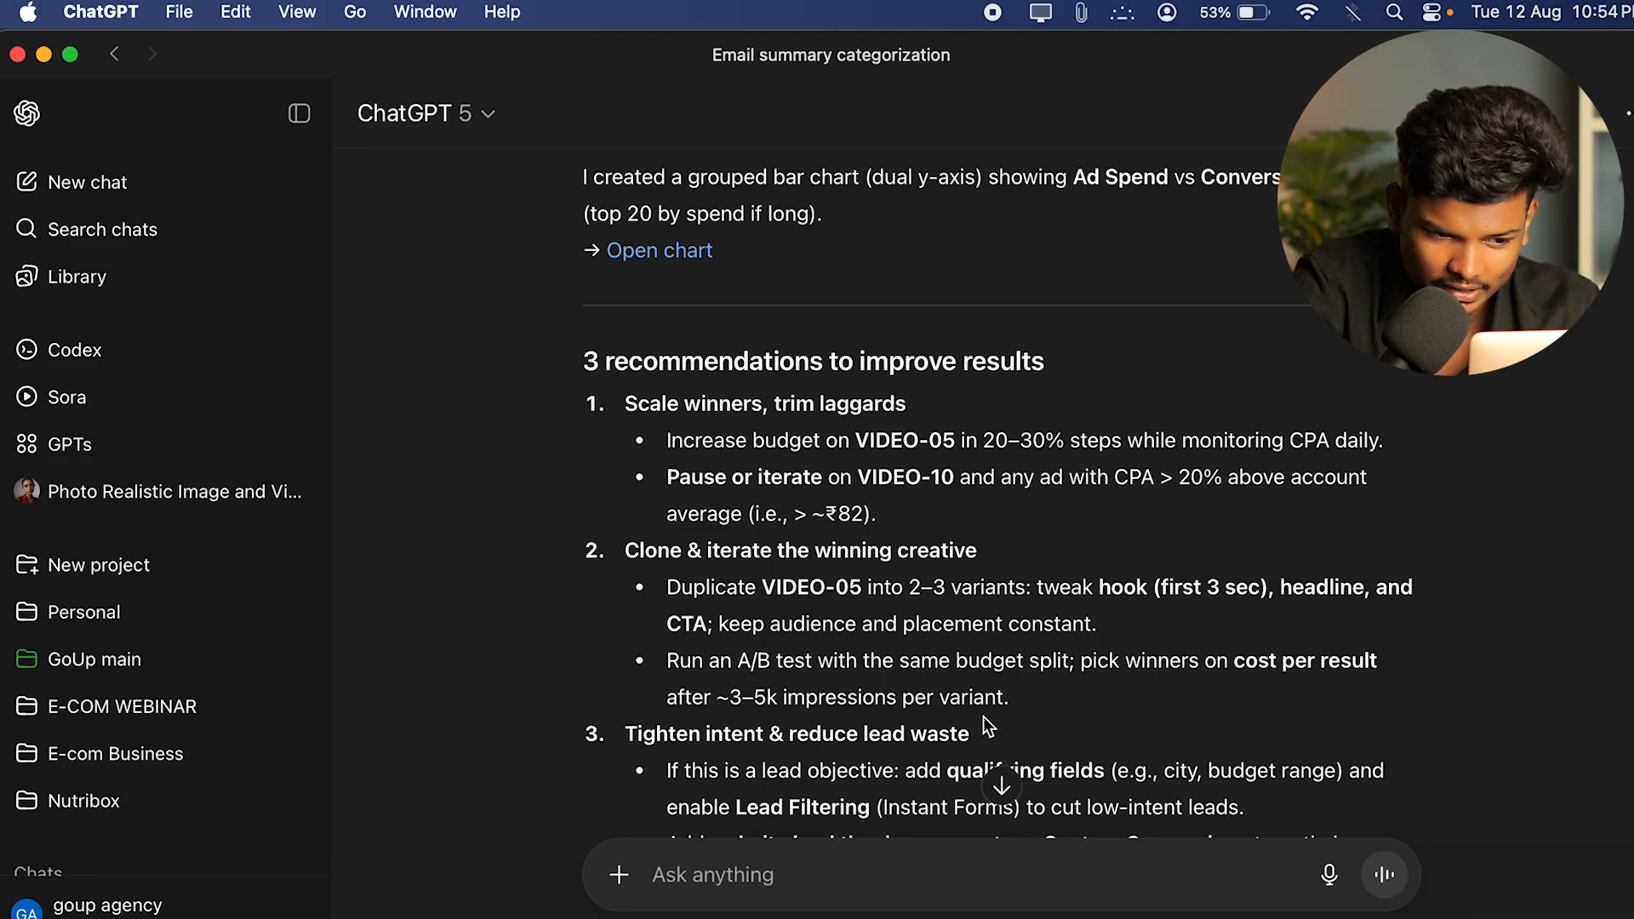
scroll(987, 728, down, 4)
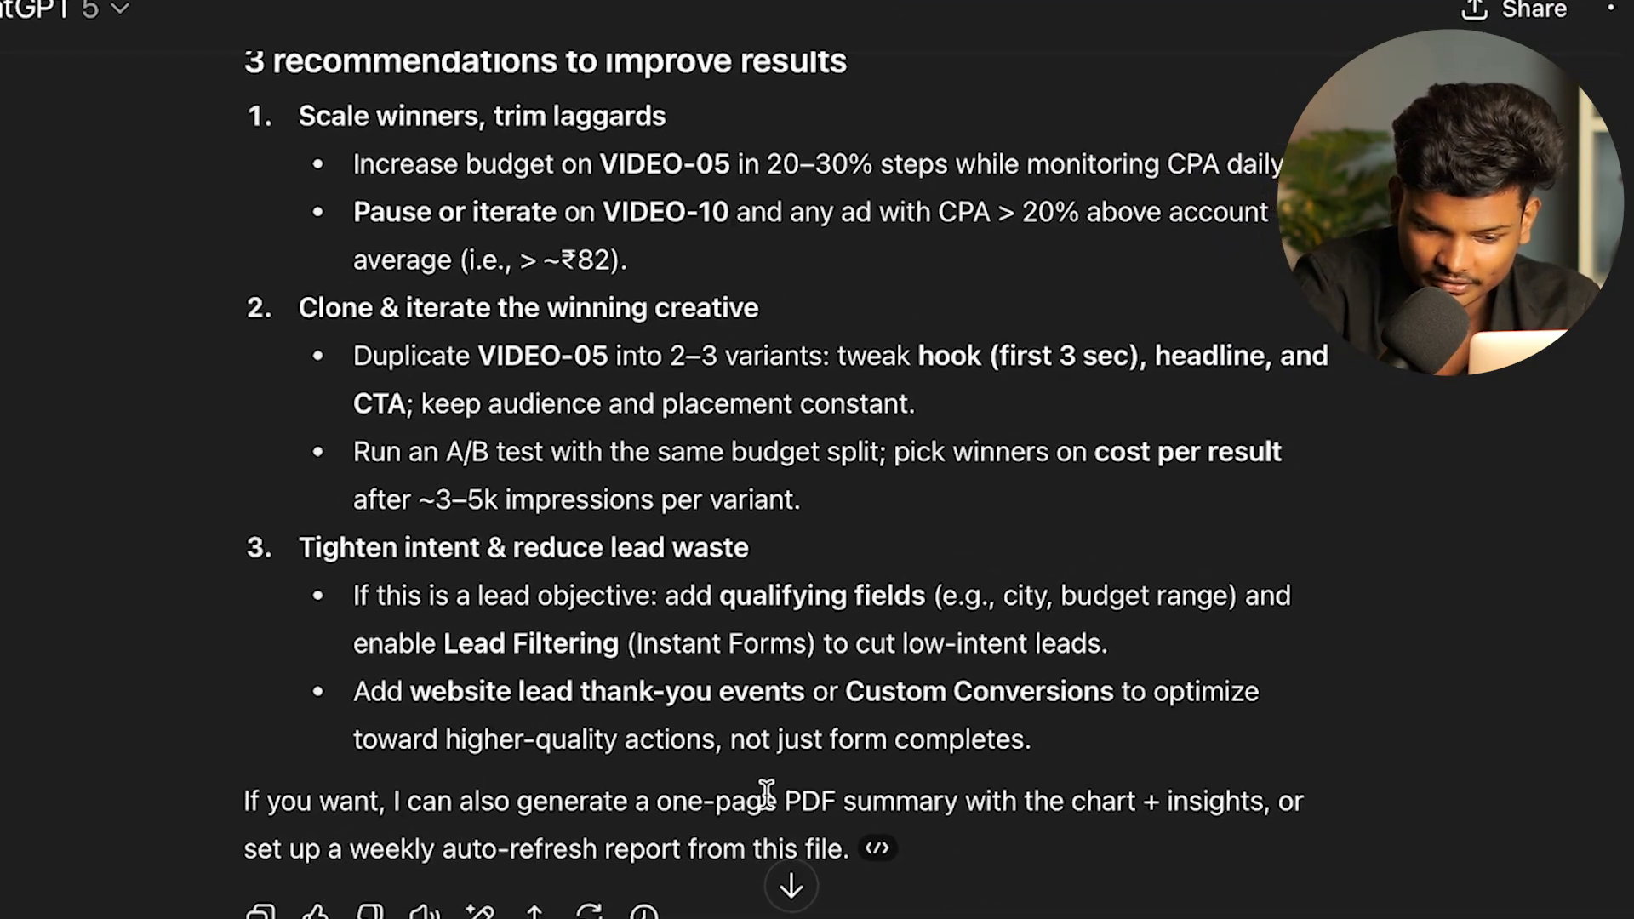
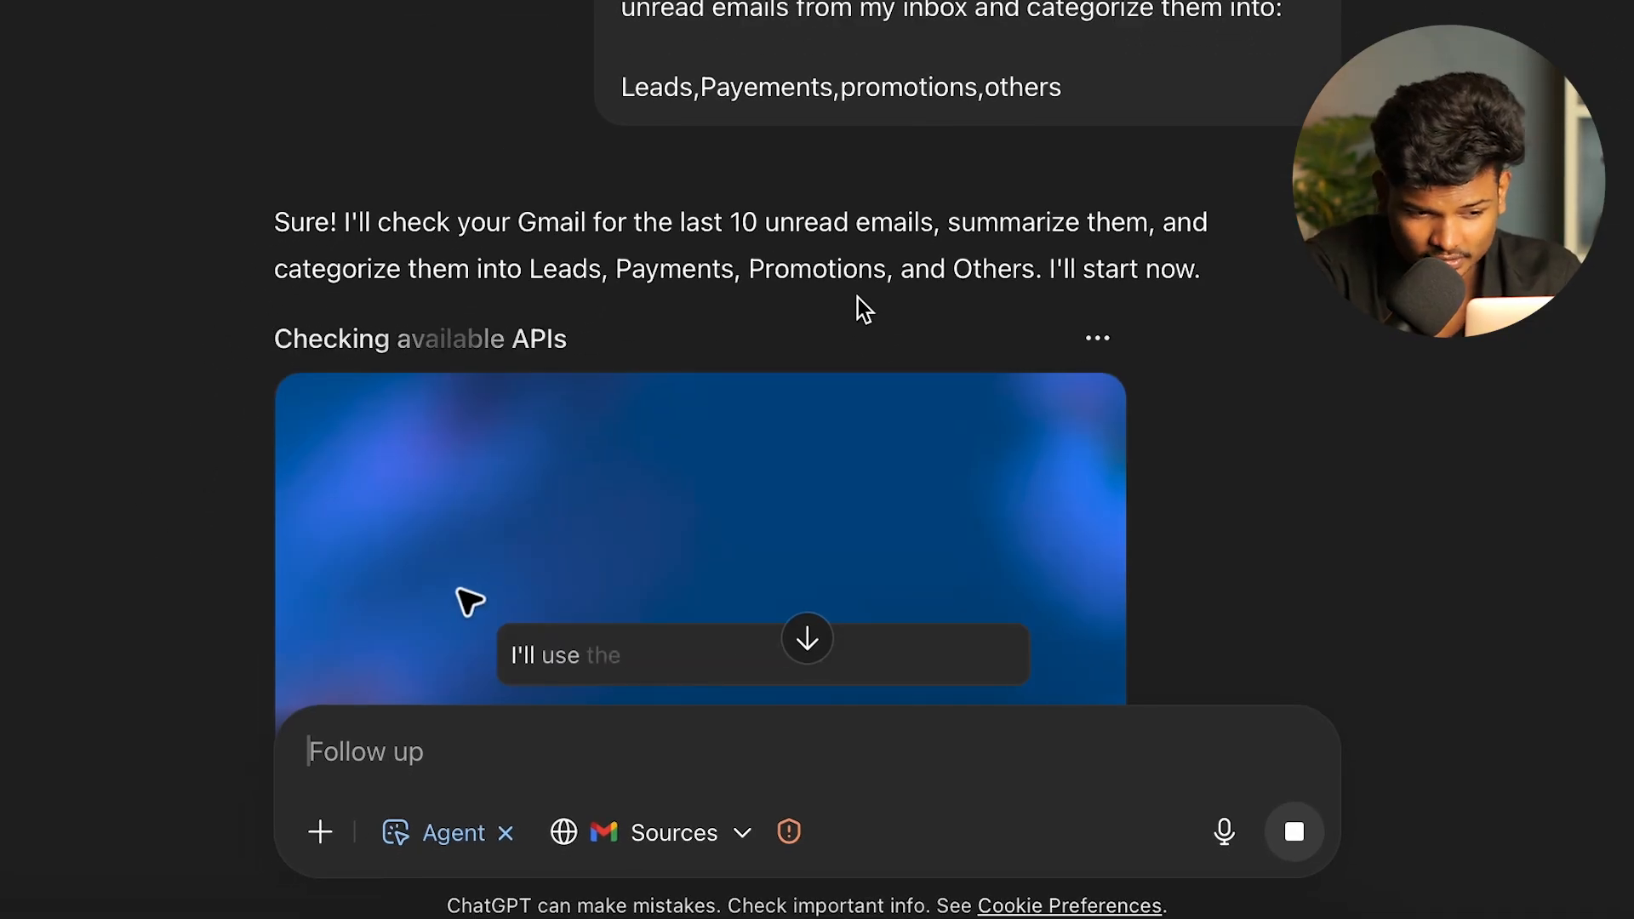
Review the agent's summary of the last 10 unread Gmail messages, going through the Leads, Payments and Promotions tables.
scroll(858, 298, down, 2)
scroll(712, 453, down, 3)
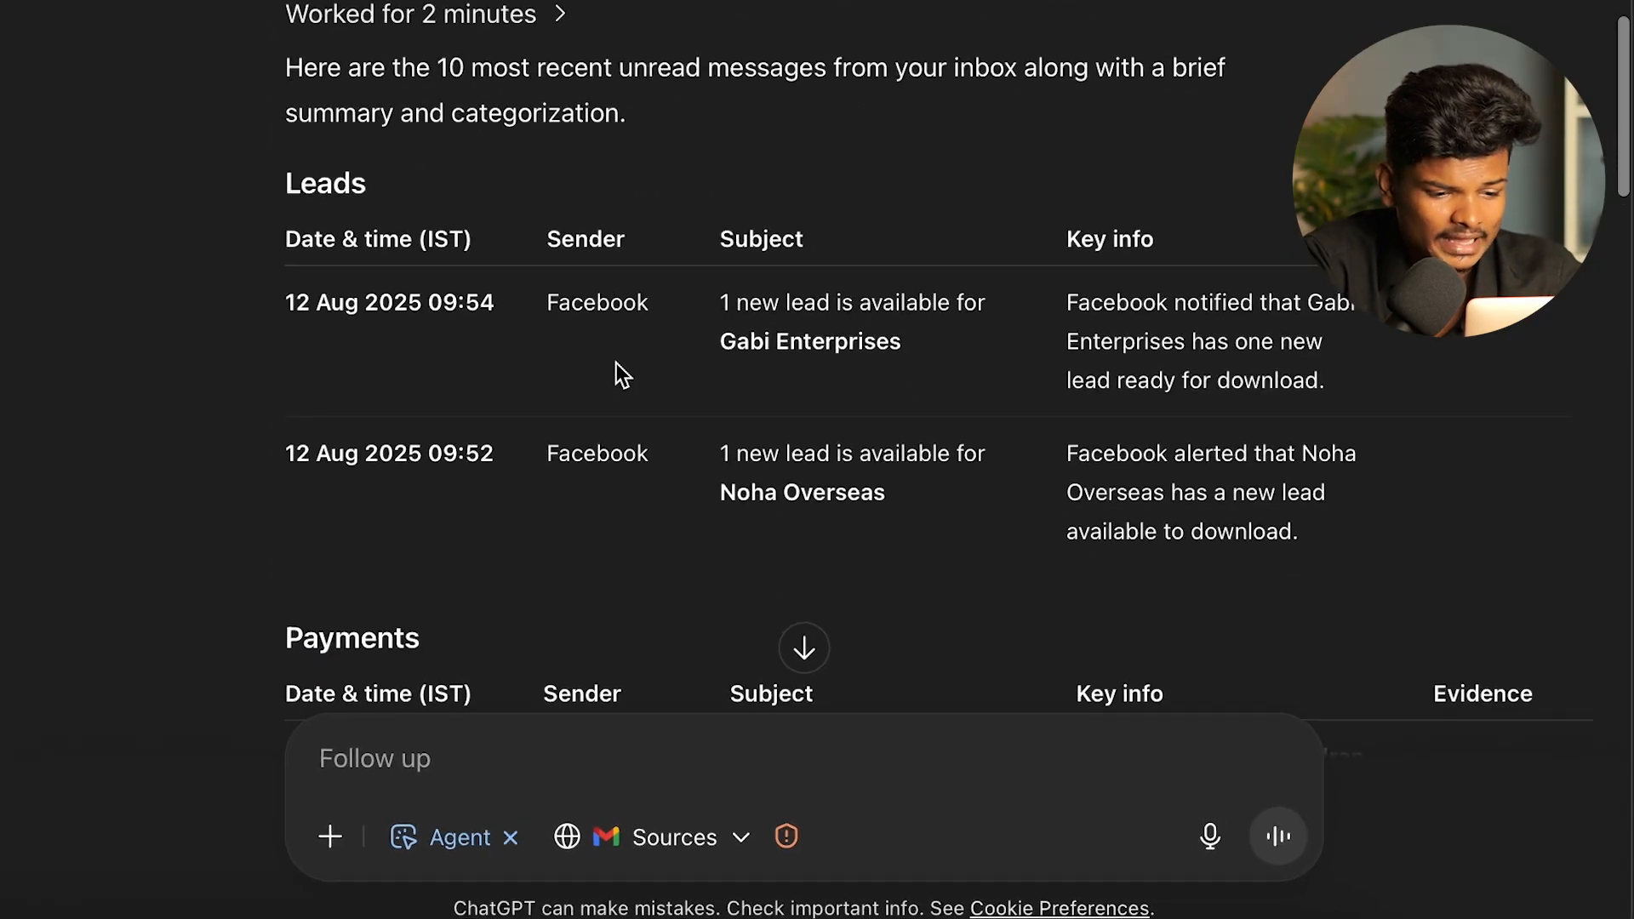
scroll(809, 524, down, 1)
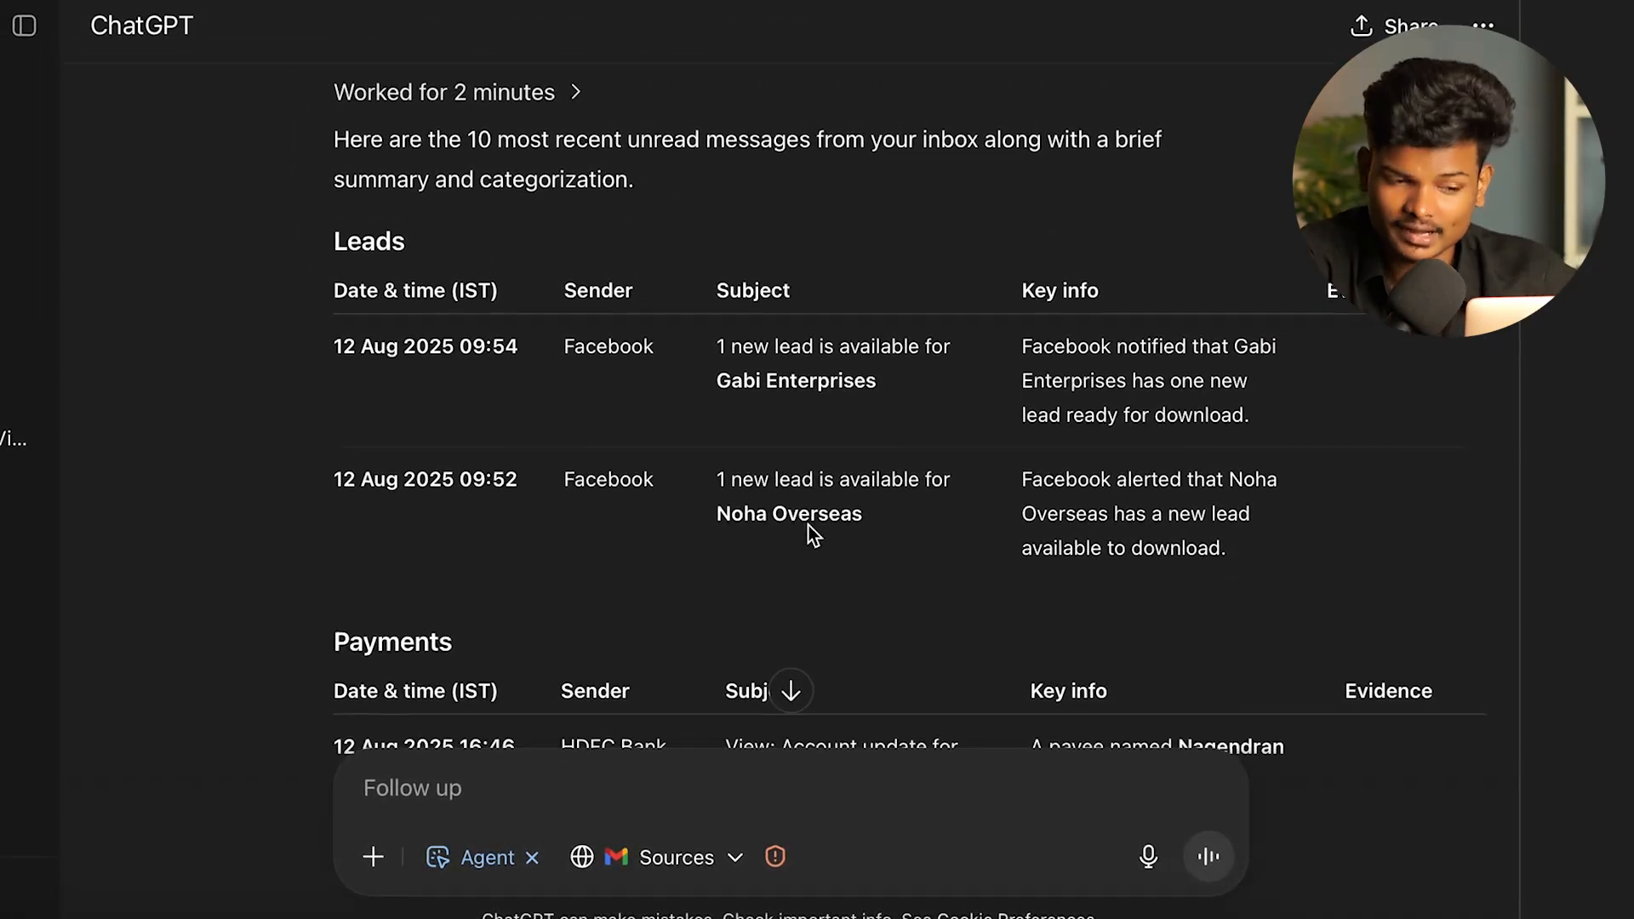
scroll(1055, 502, down, 1)
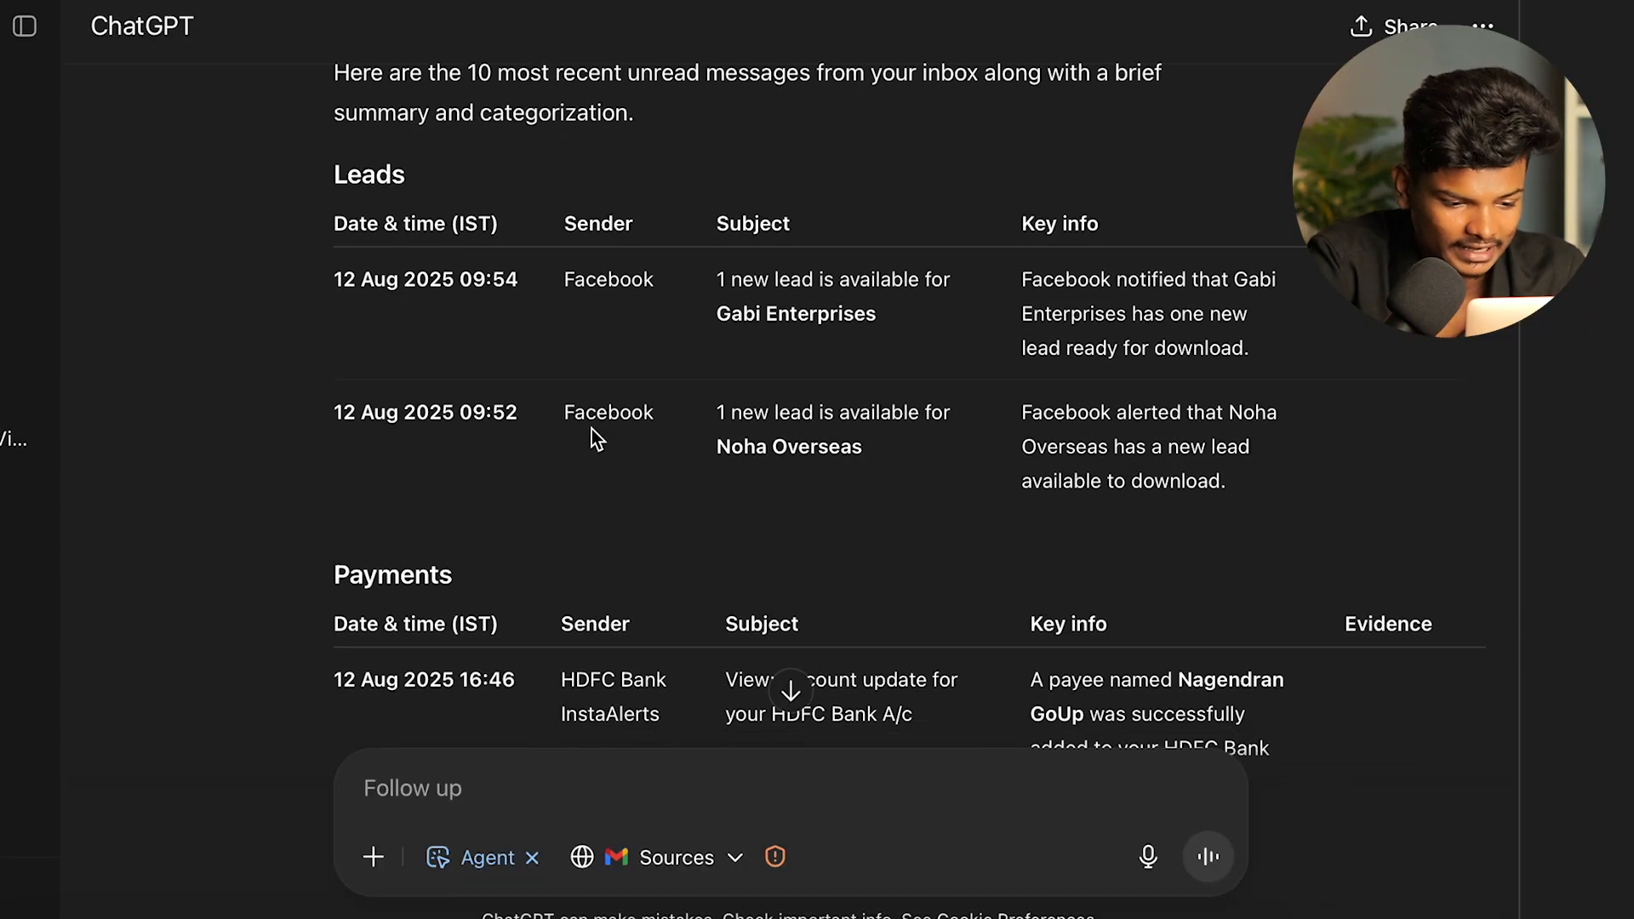
scroll(1167, 536, down, 1)
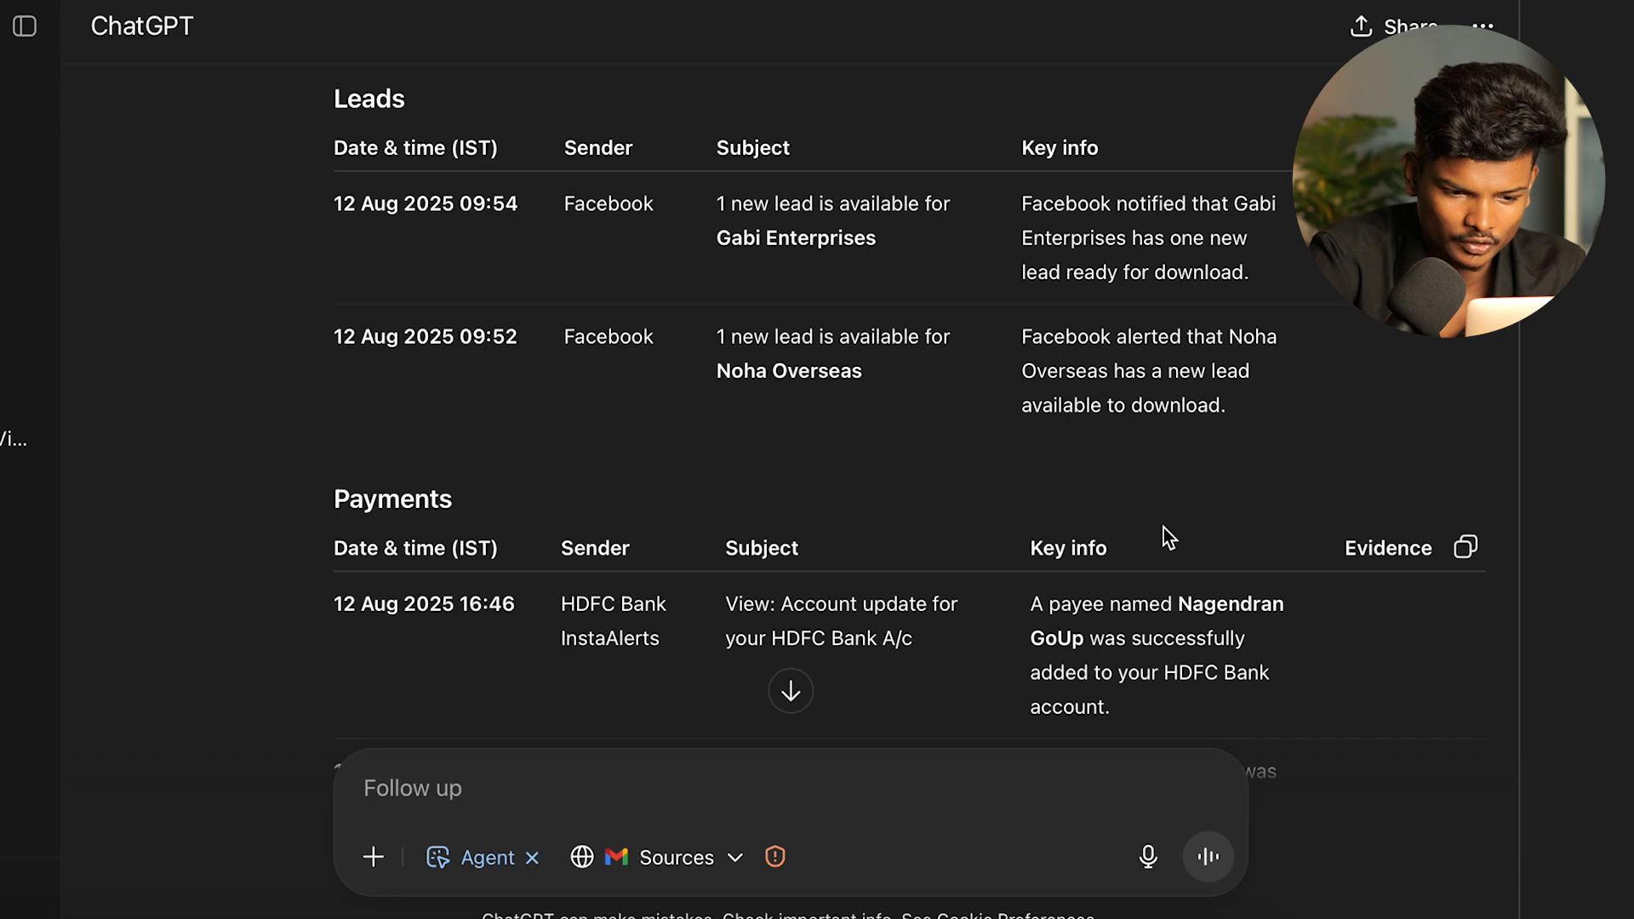
scroll(1162, 528, down, 3)
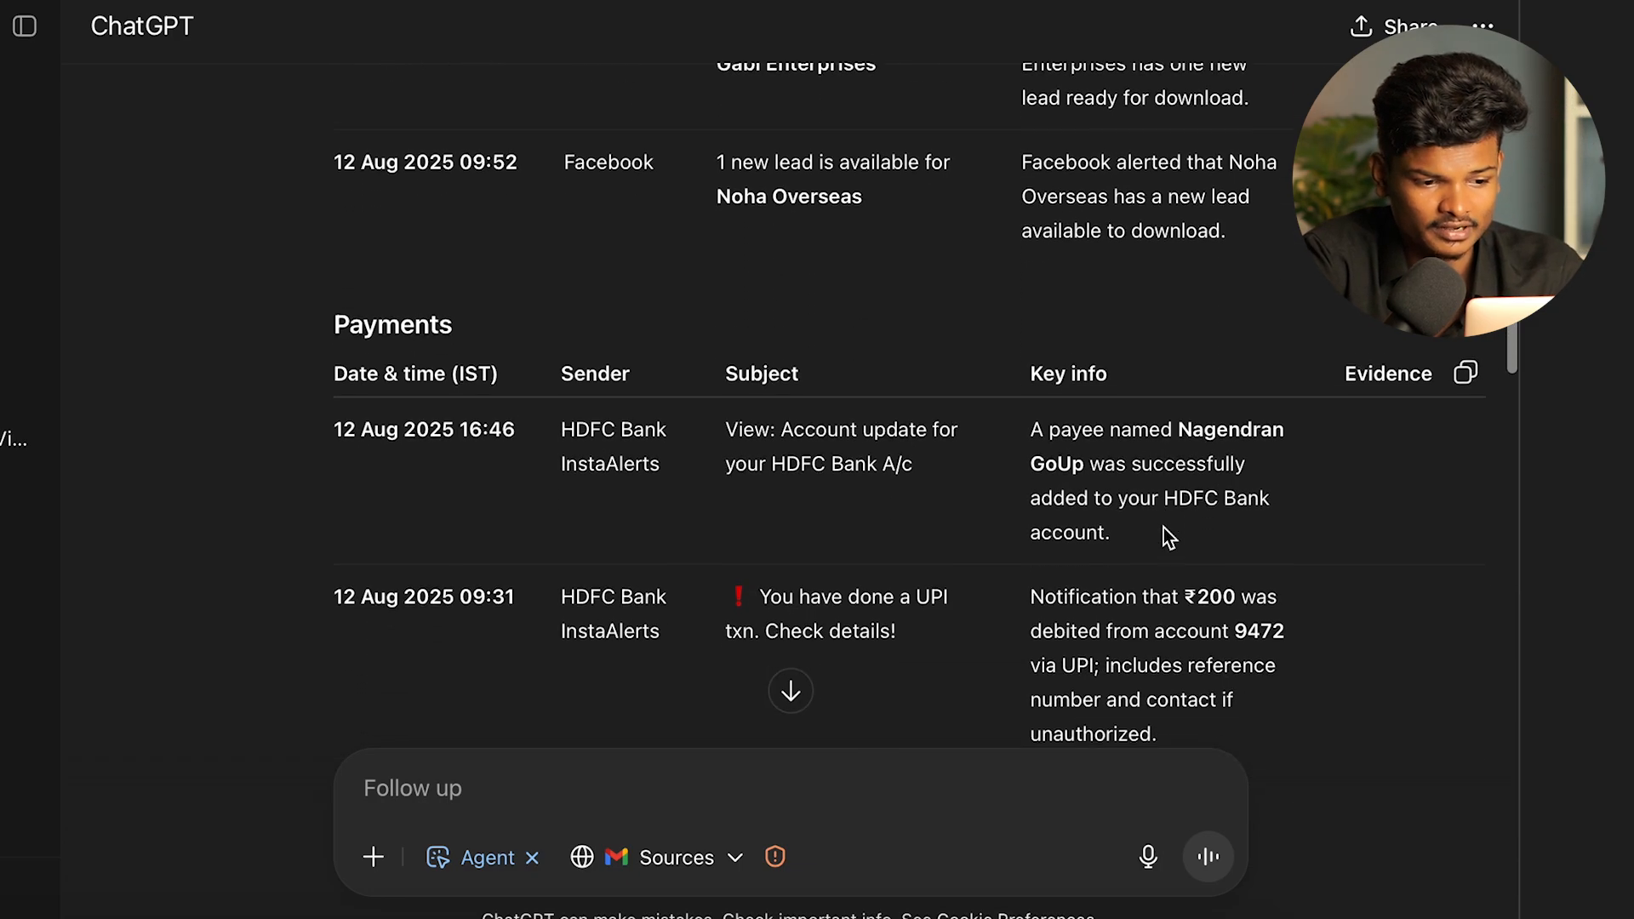
scroll(1163, 528, down, 2)
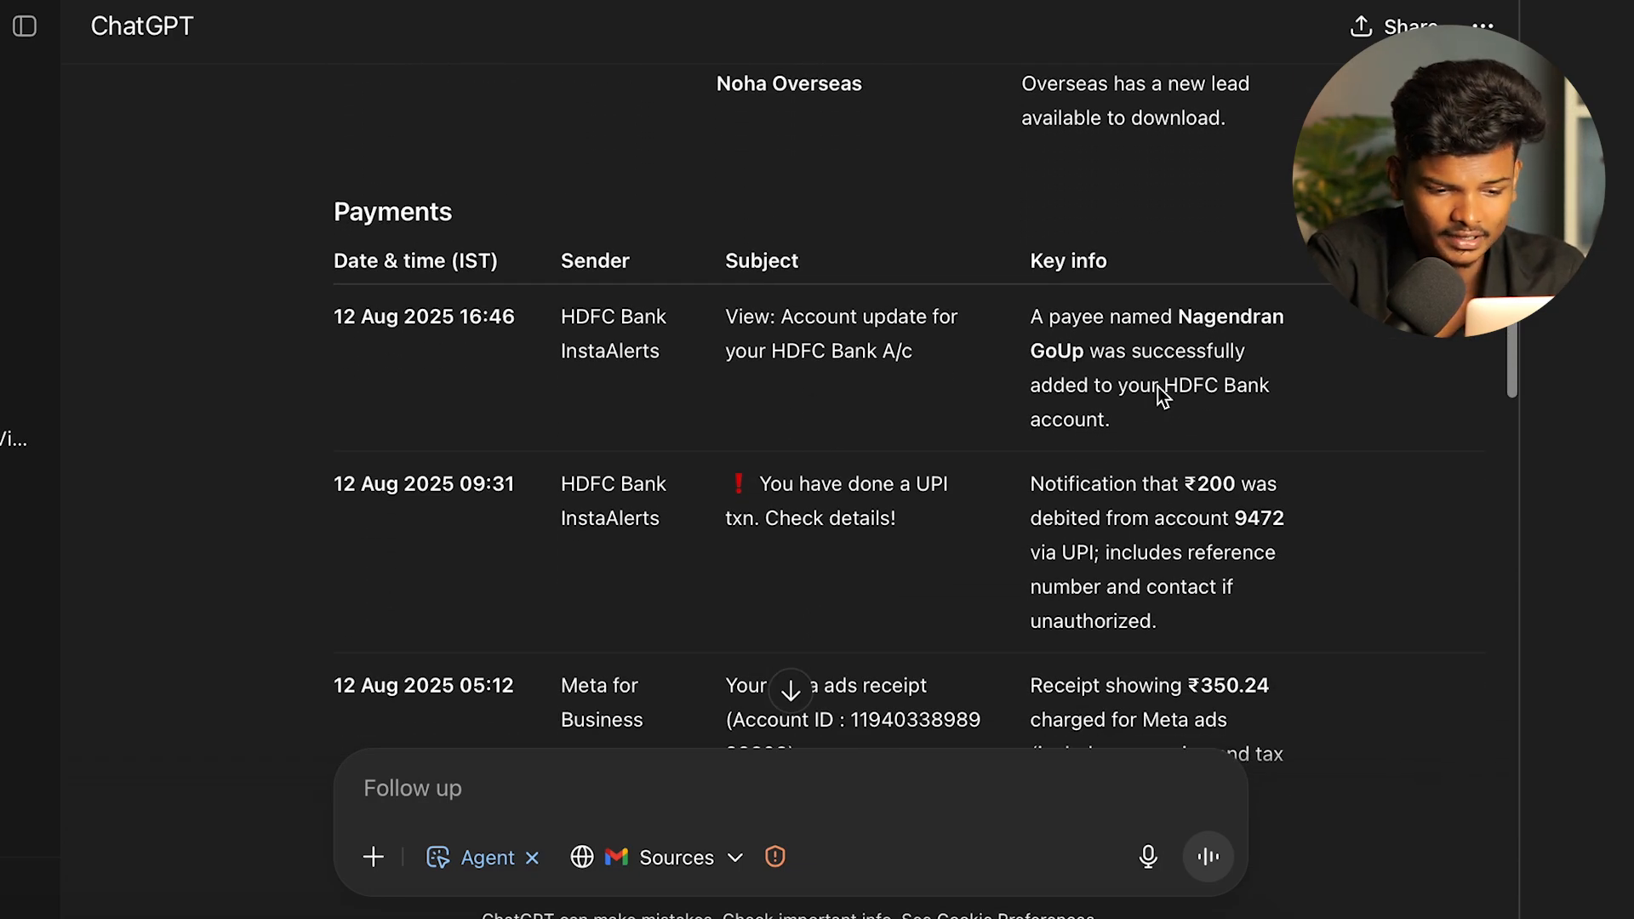
scroll(1162, 450, down, 2)
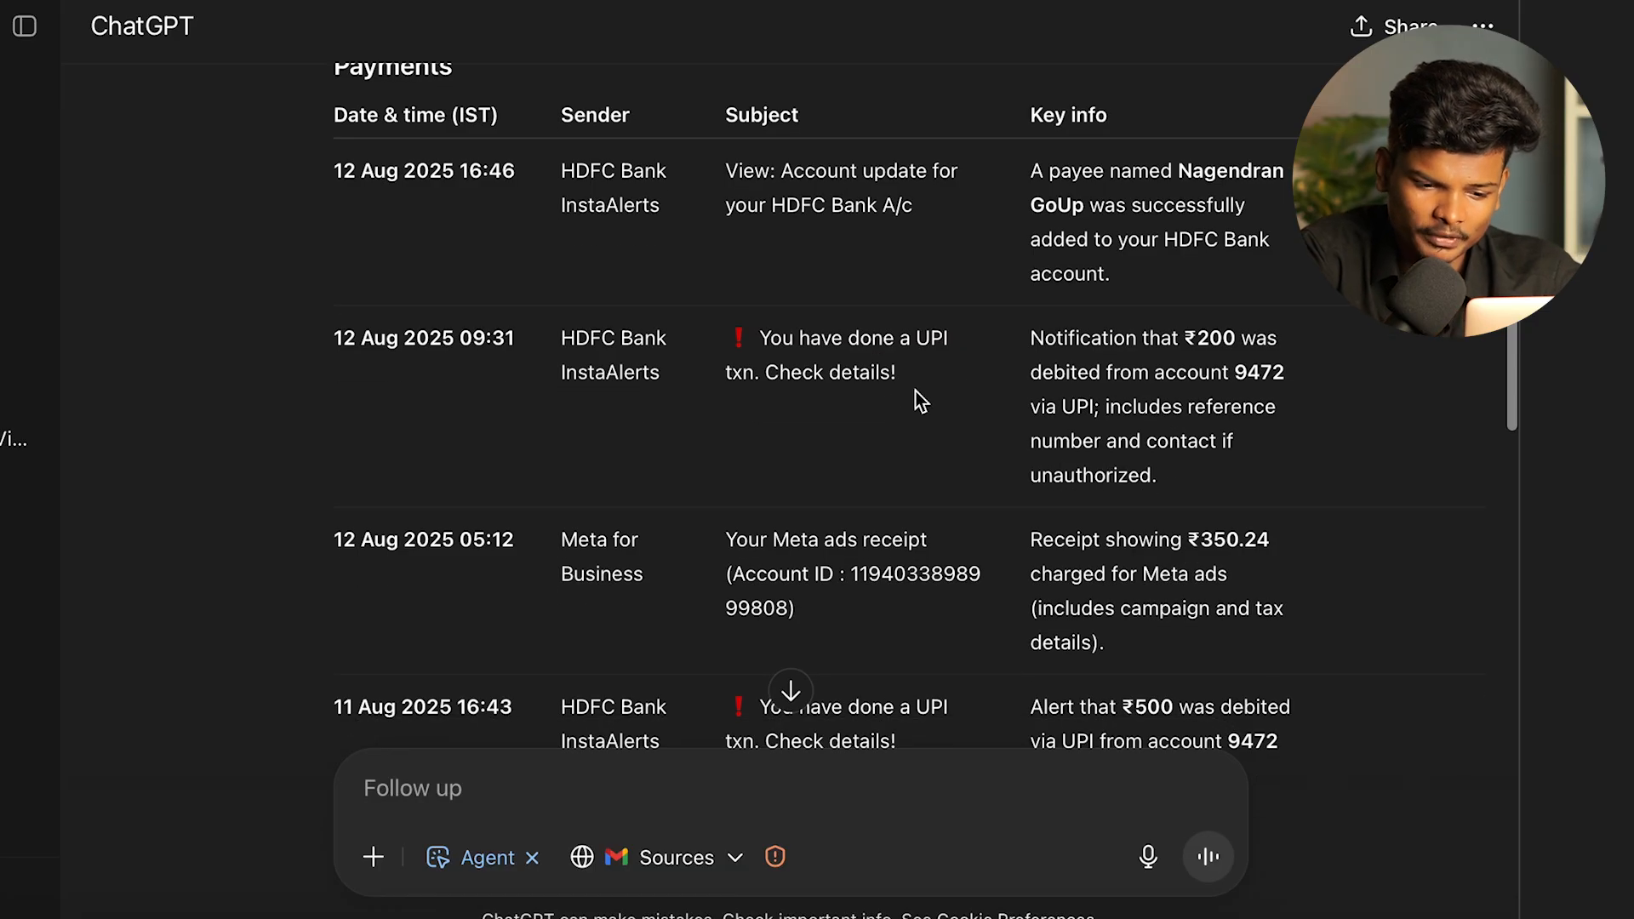
scroll(1209, 366, down, 3)
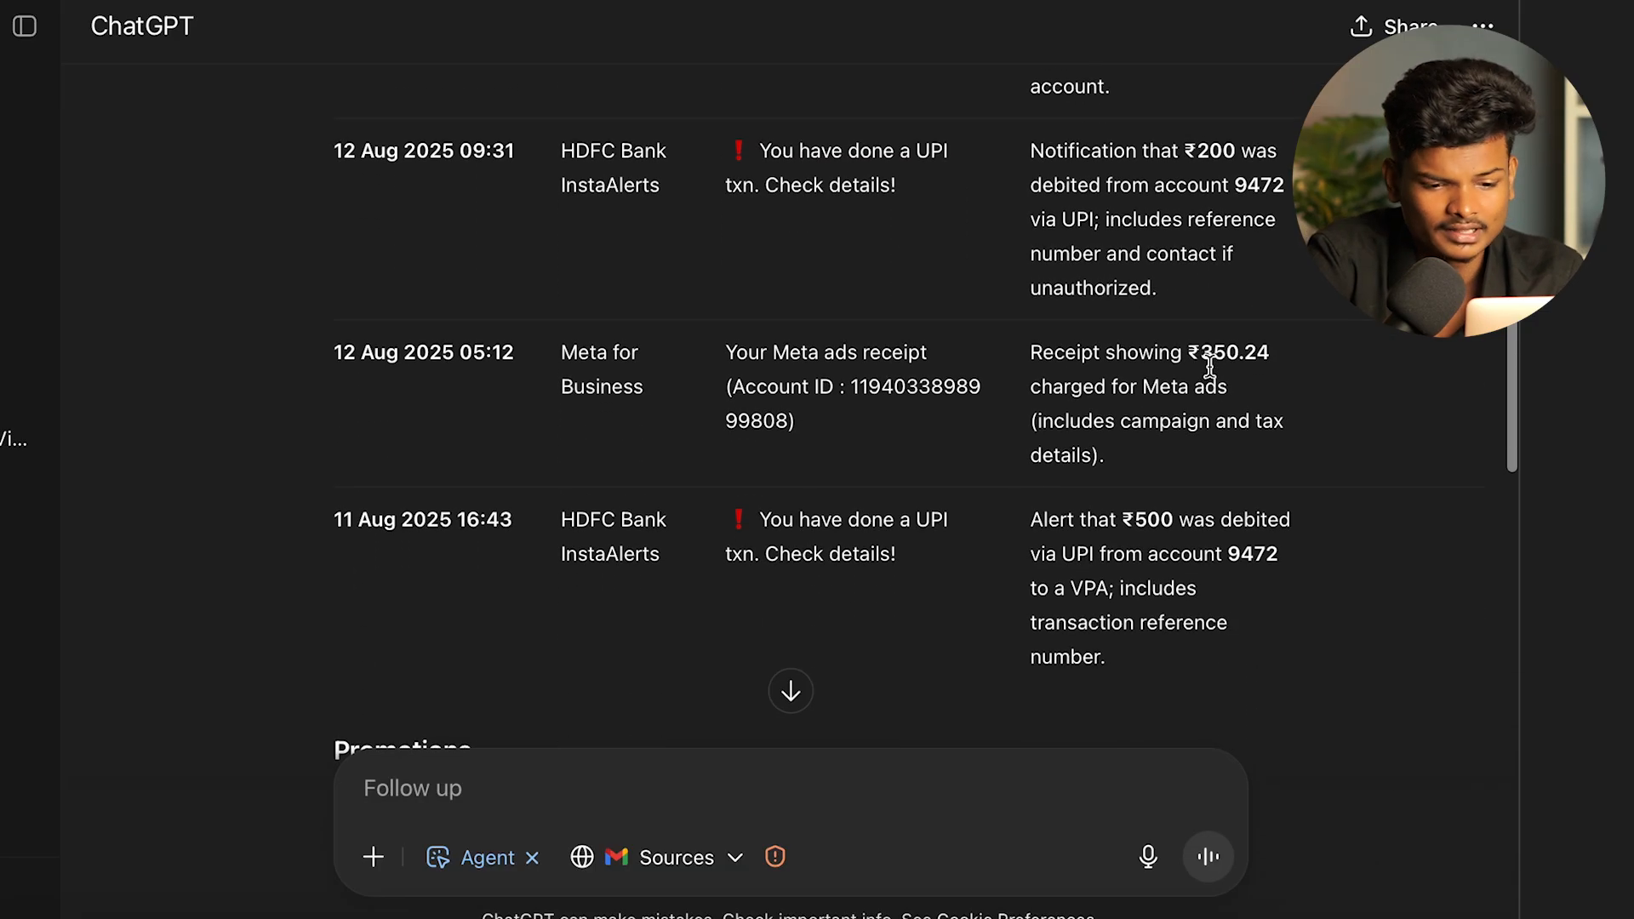
scroll(1163, 453, down, 2)
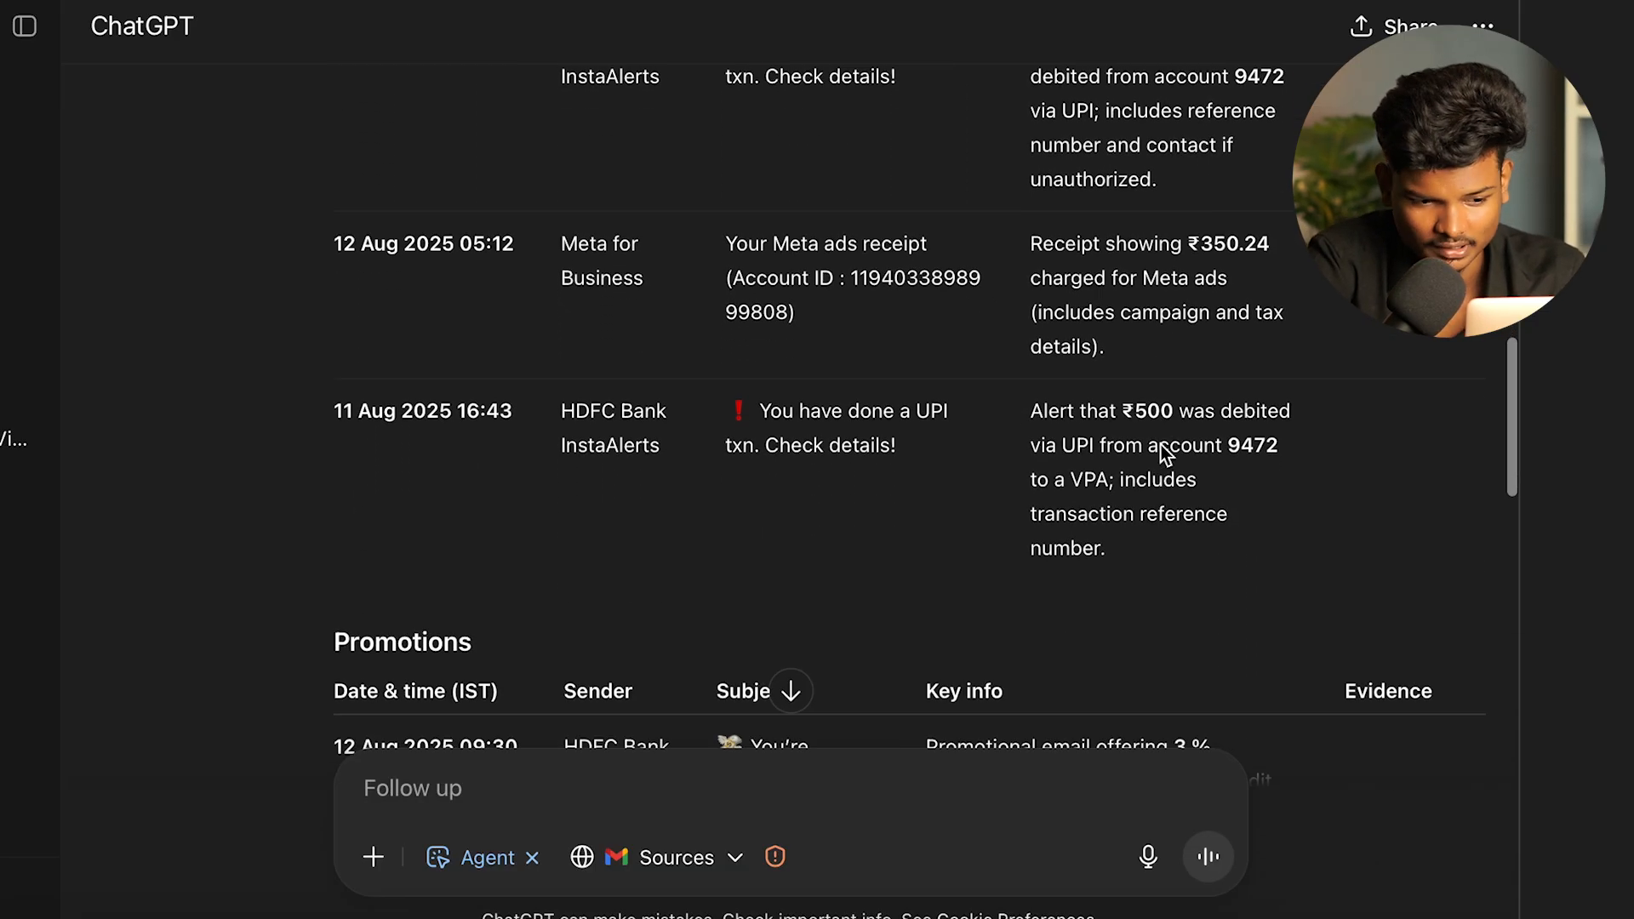
scroll(1159, 442, down, 5)
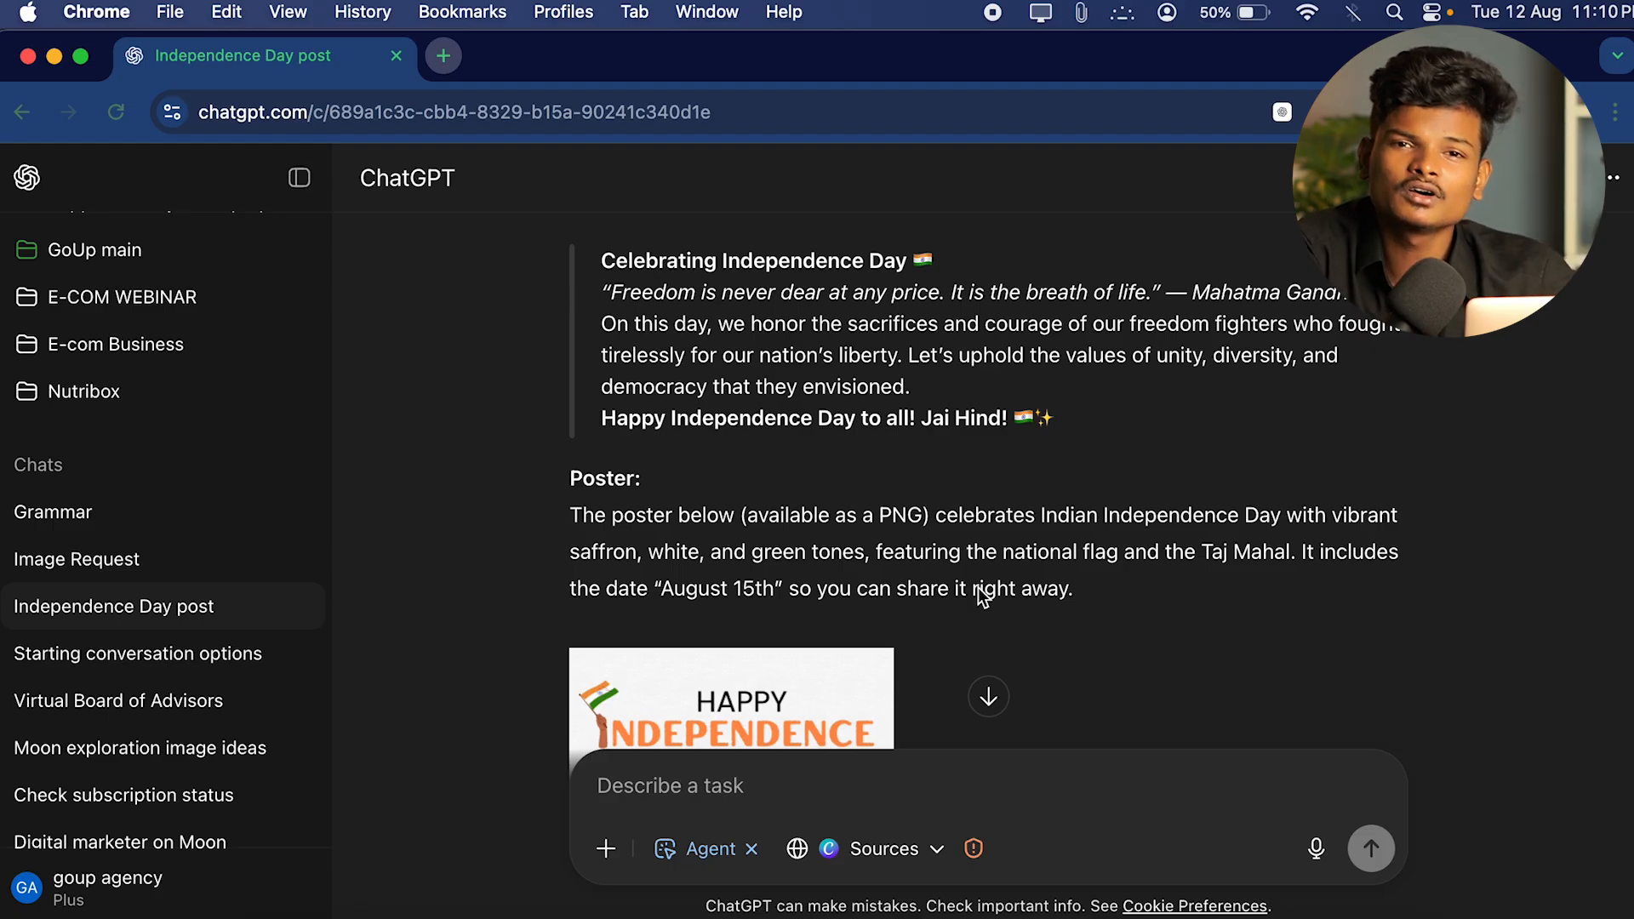
Examine the Independence Day post reply, including the poster description, the poster image and the note on customizing it in Canva.
scroll(980, 594, down, 3)
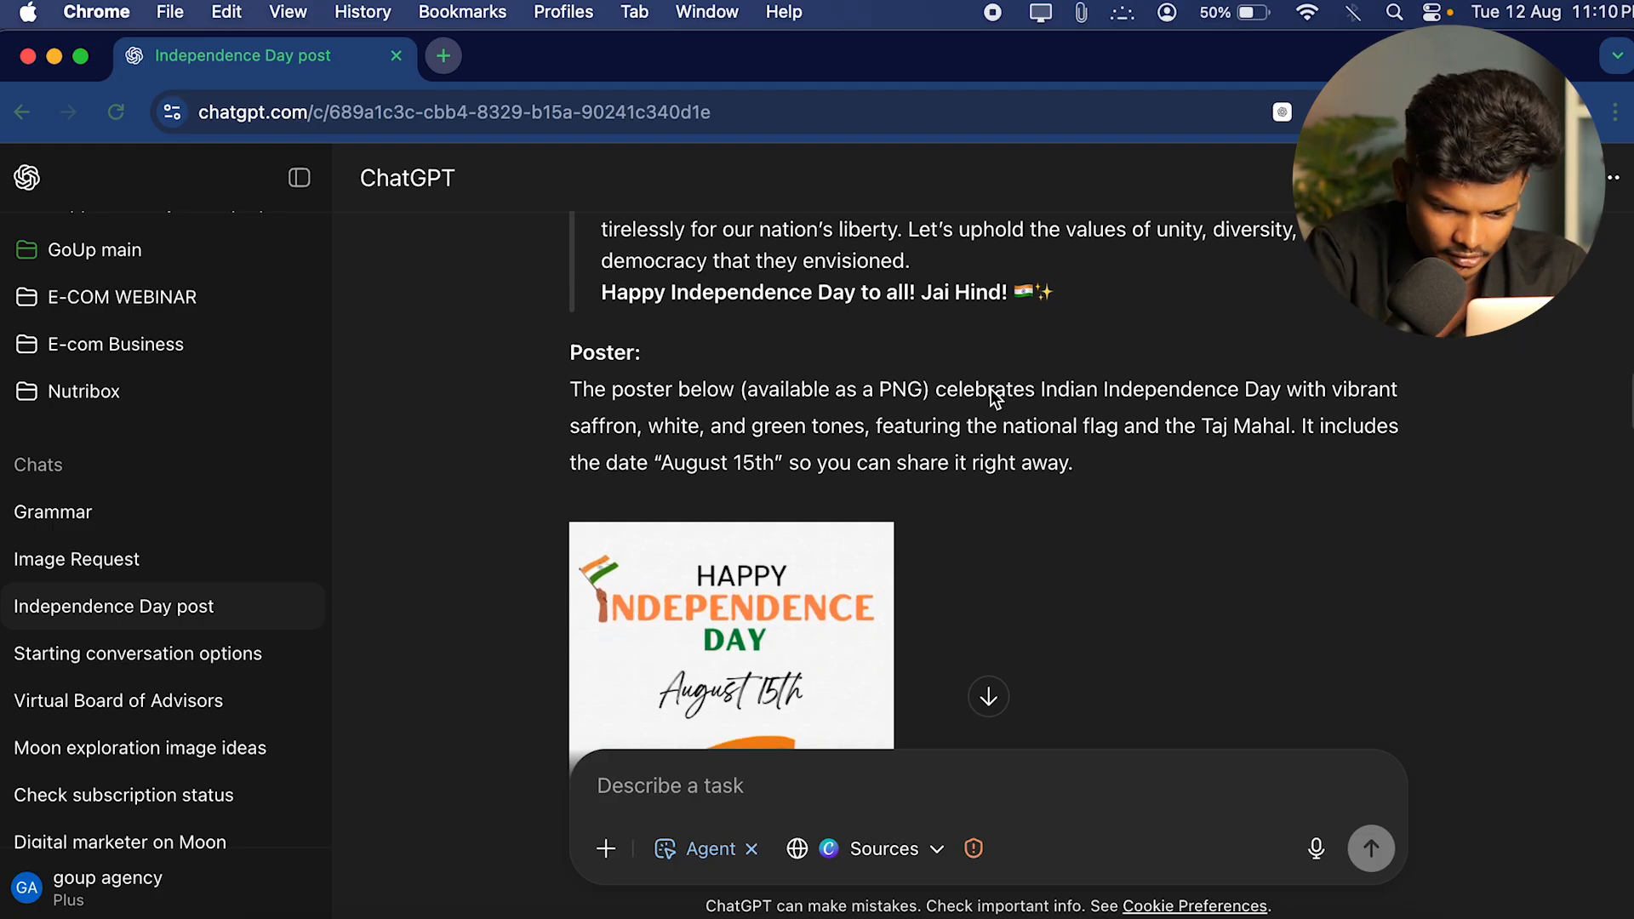
scroll(1125, 615, down, 2)
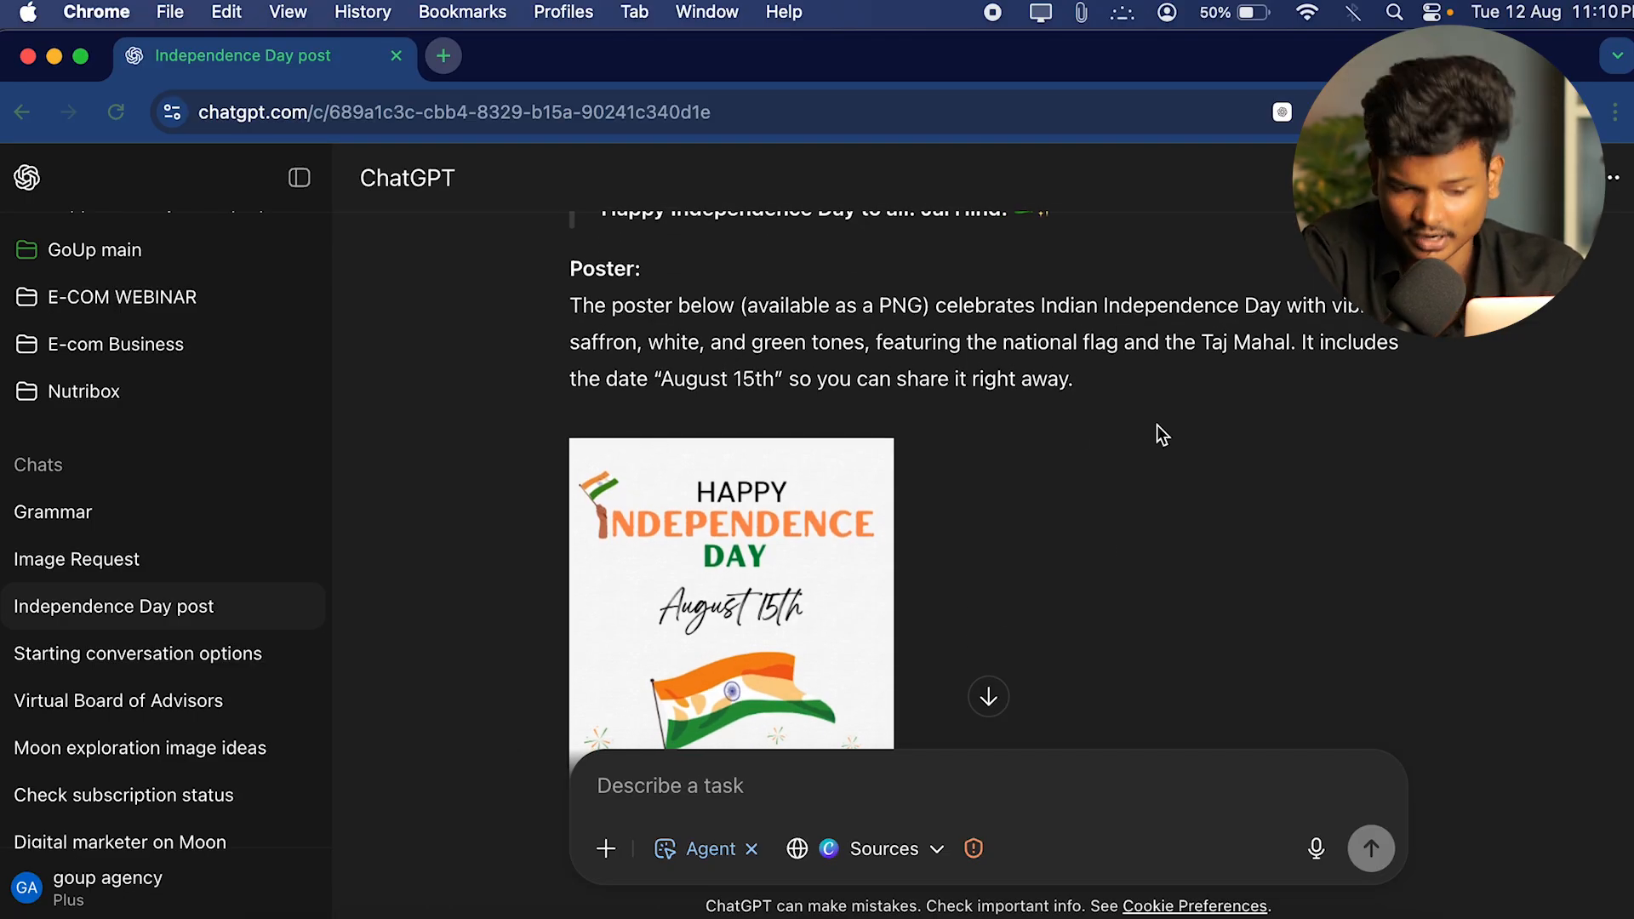
scroll(1117, 483, down, 2)
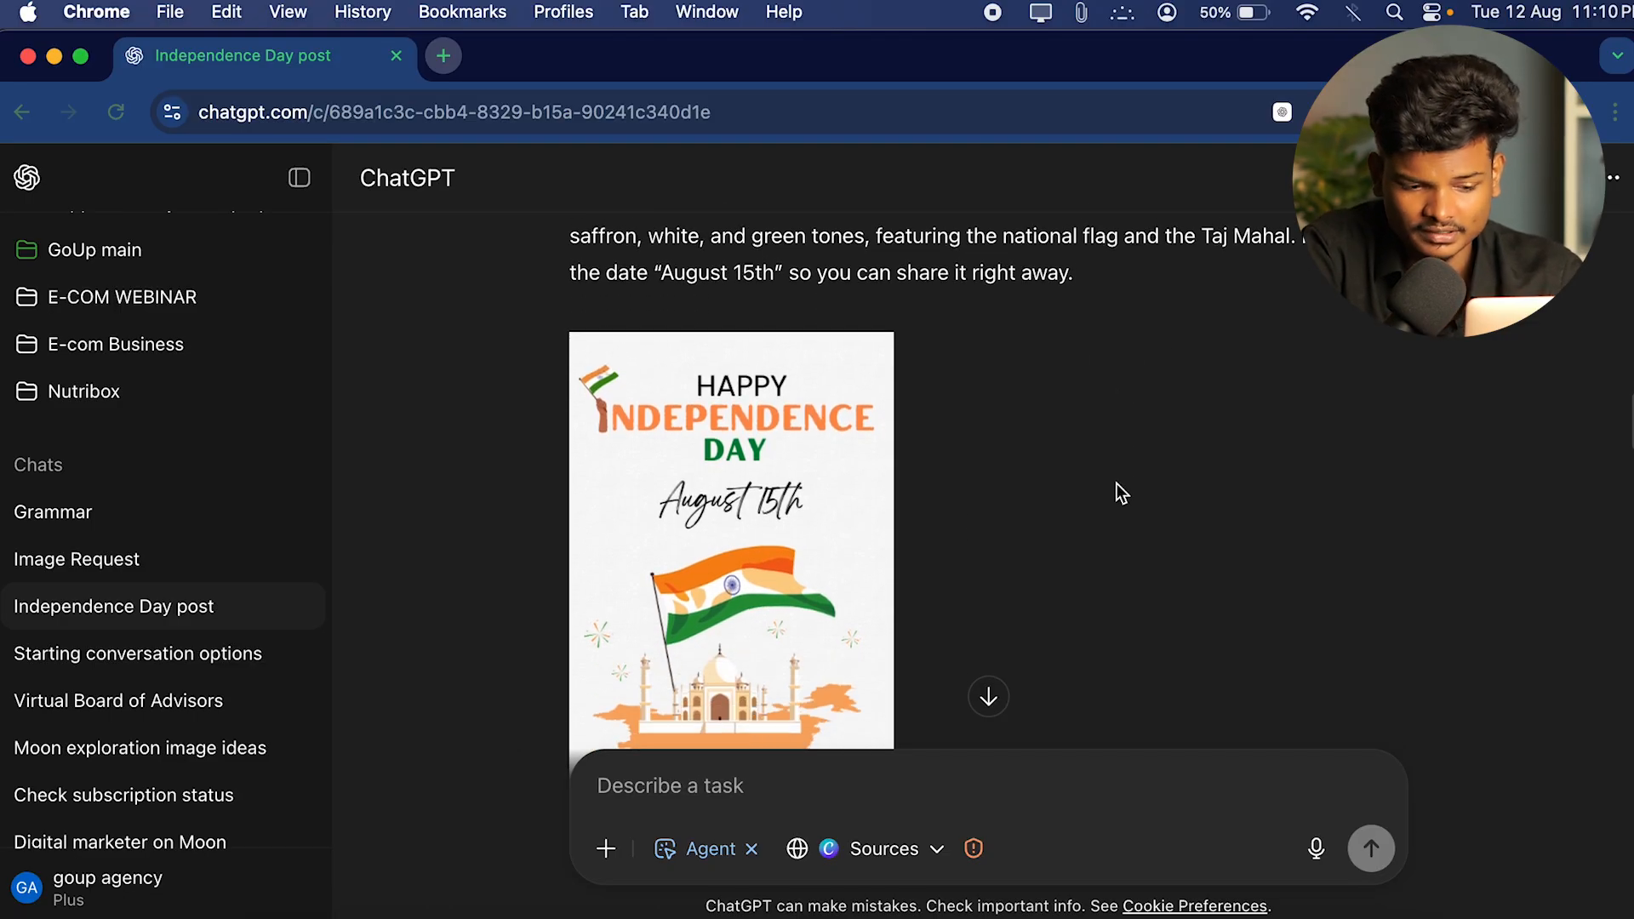
scroll(1021, 528, down, 2)
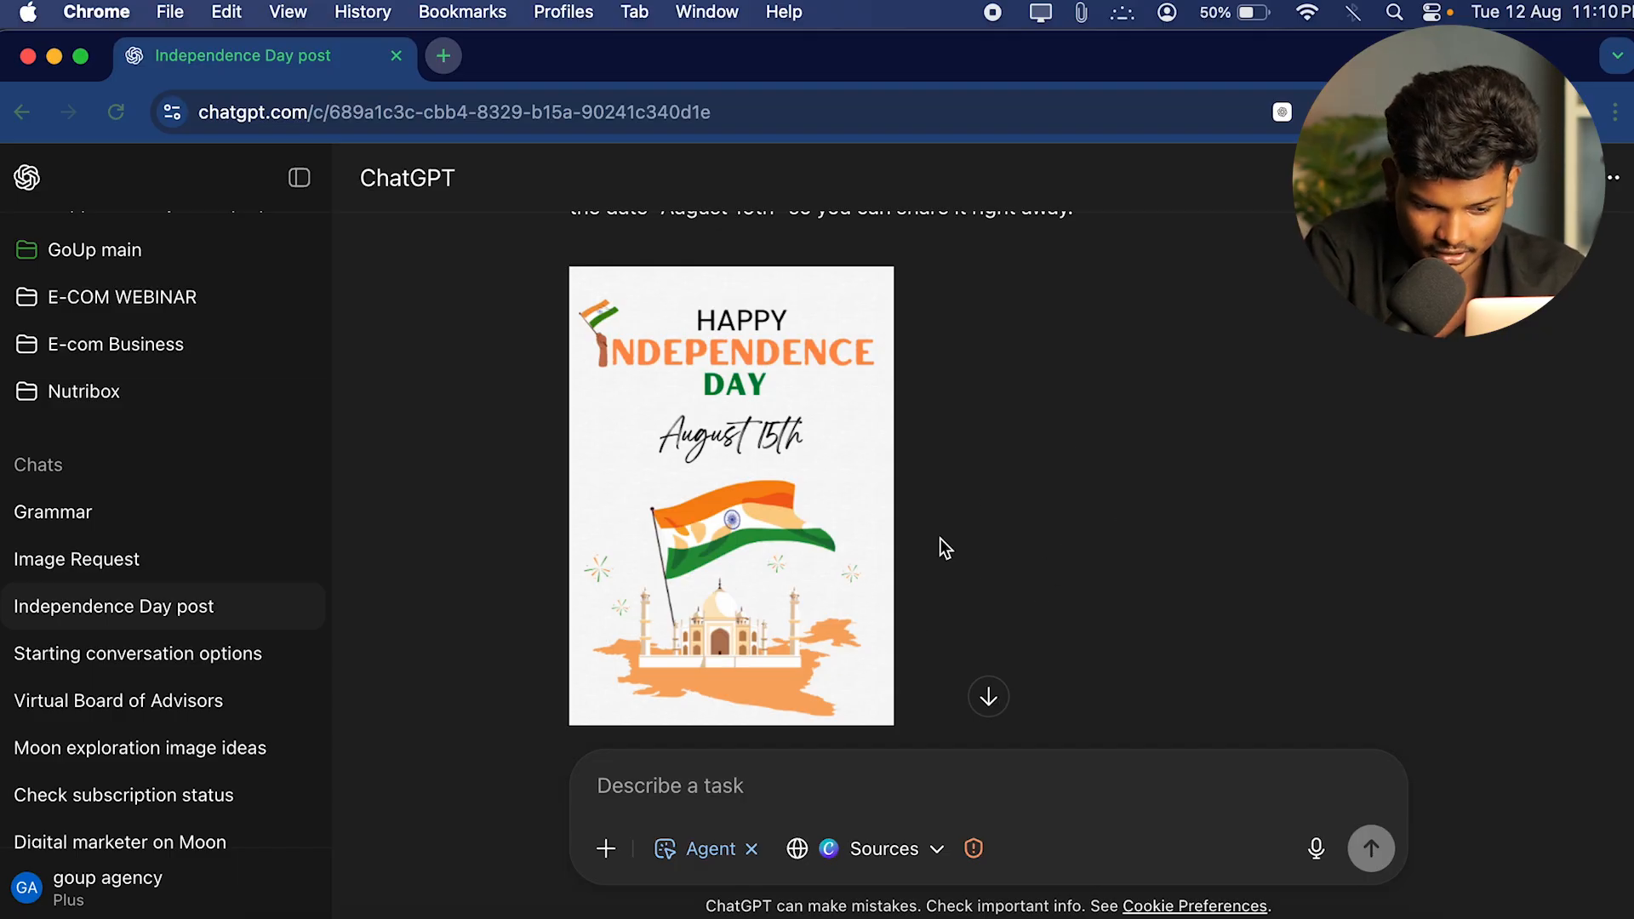
scroll(967, 530, up, 2)
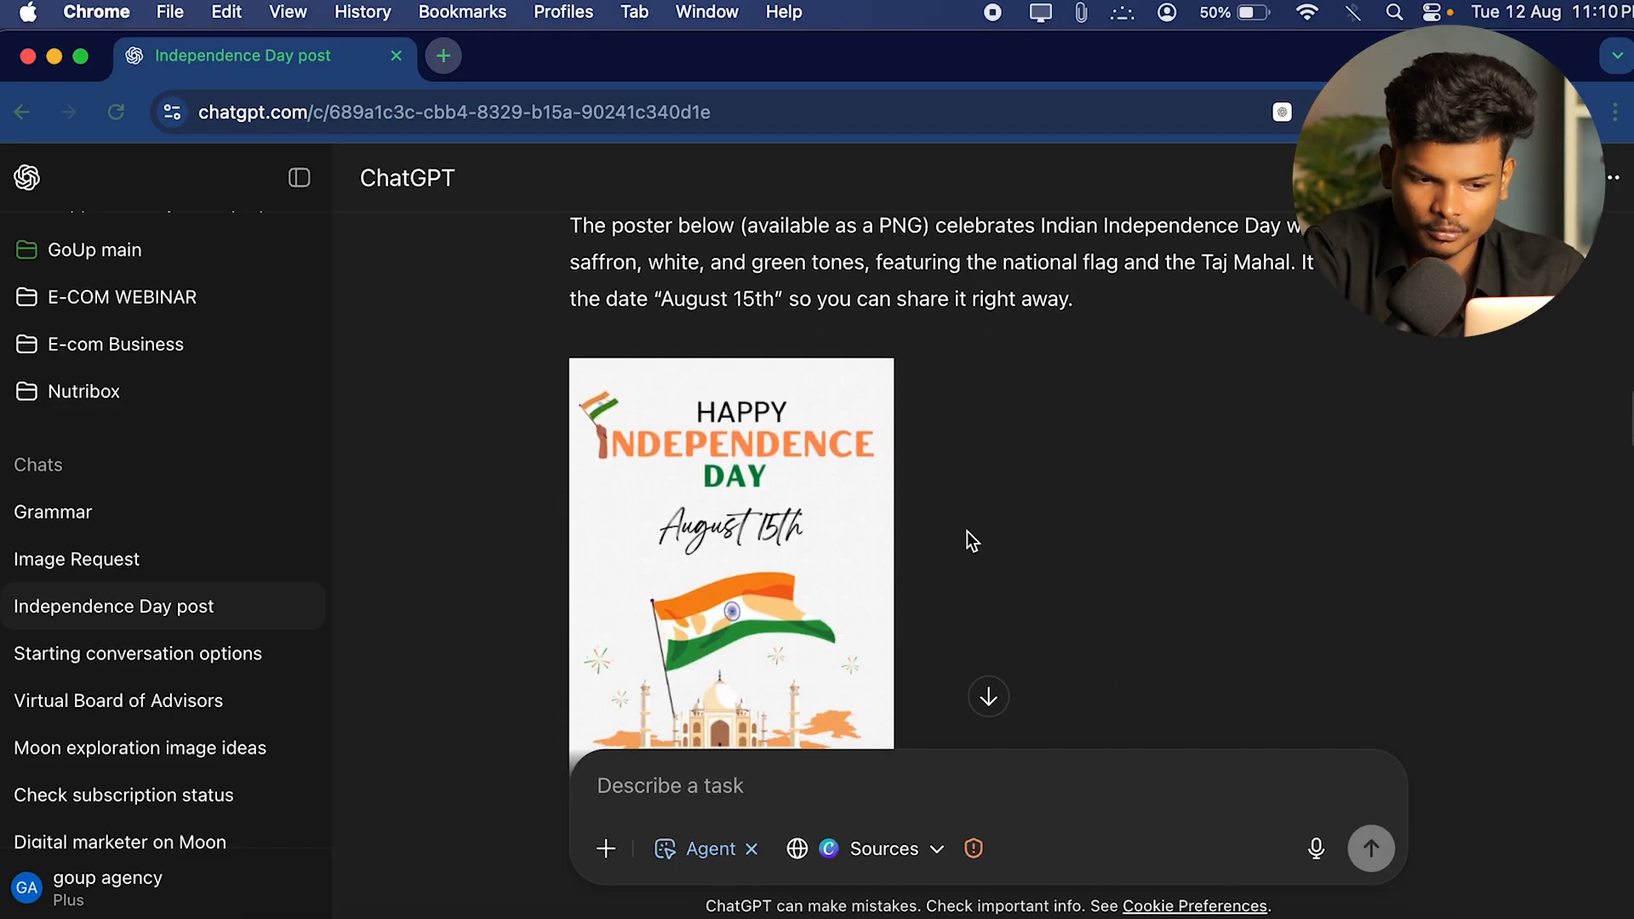
scroll(966, 531, down, 2)
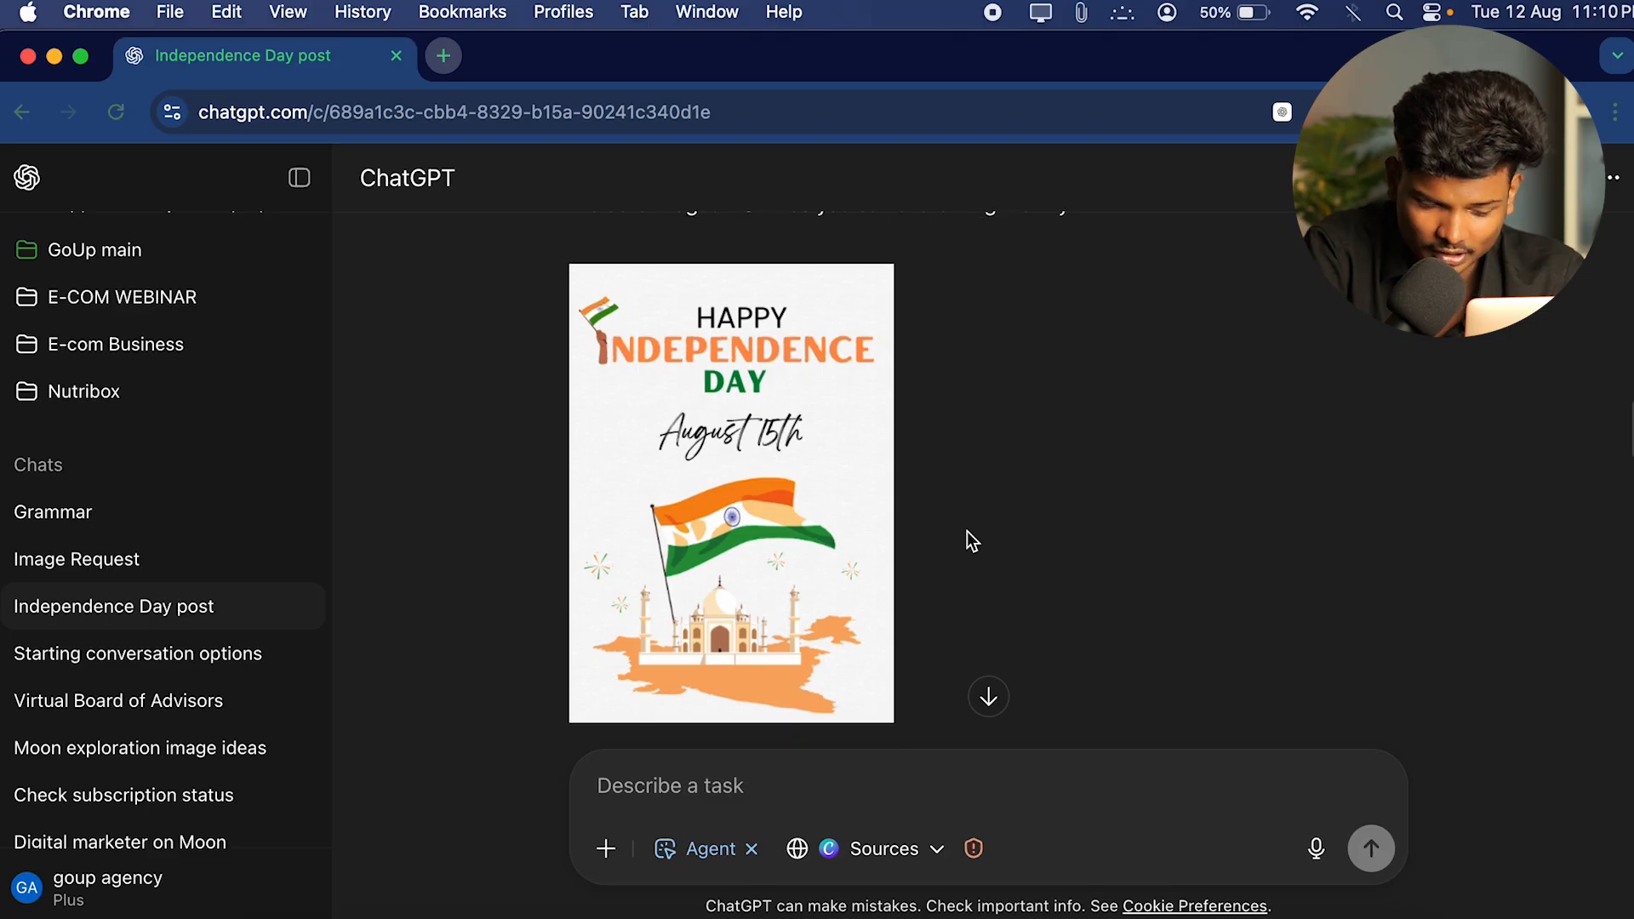
scroll(967, 531, down, 1)
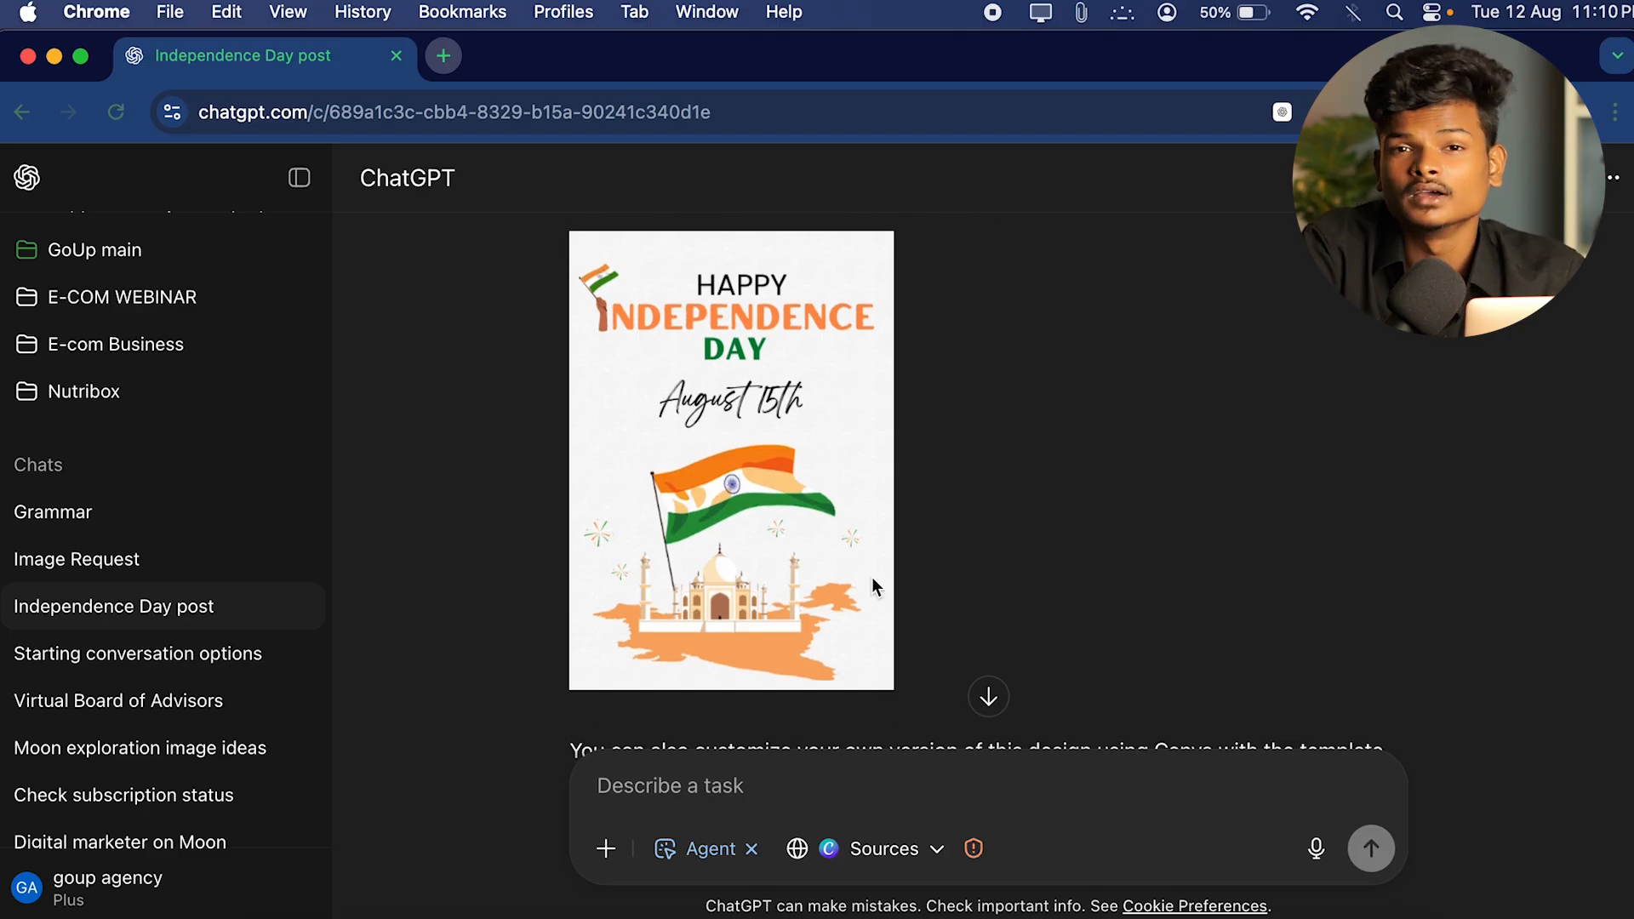
scroll(886, 464, up, 5)
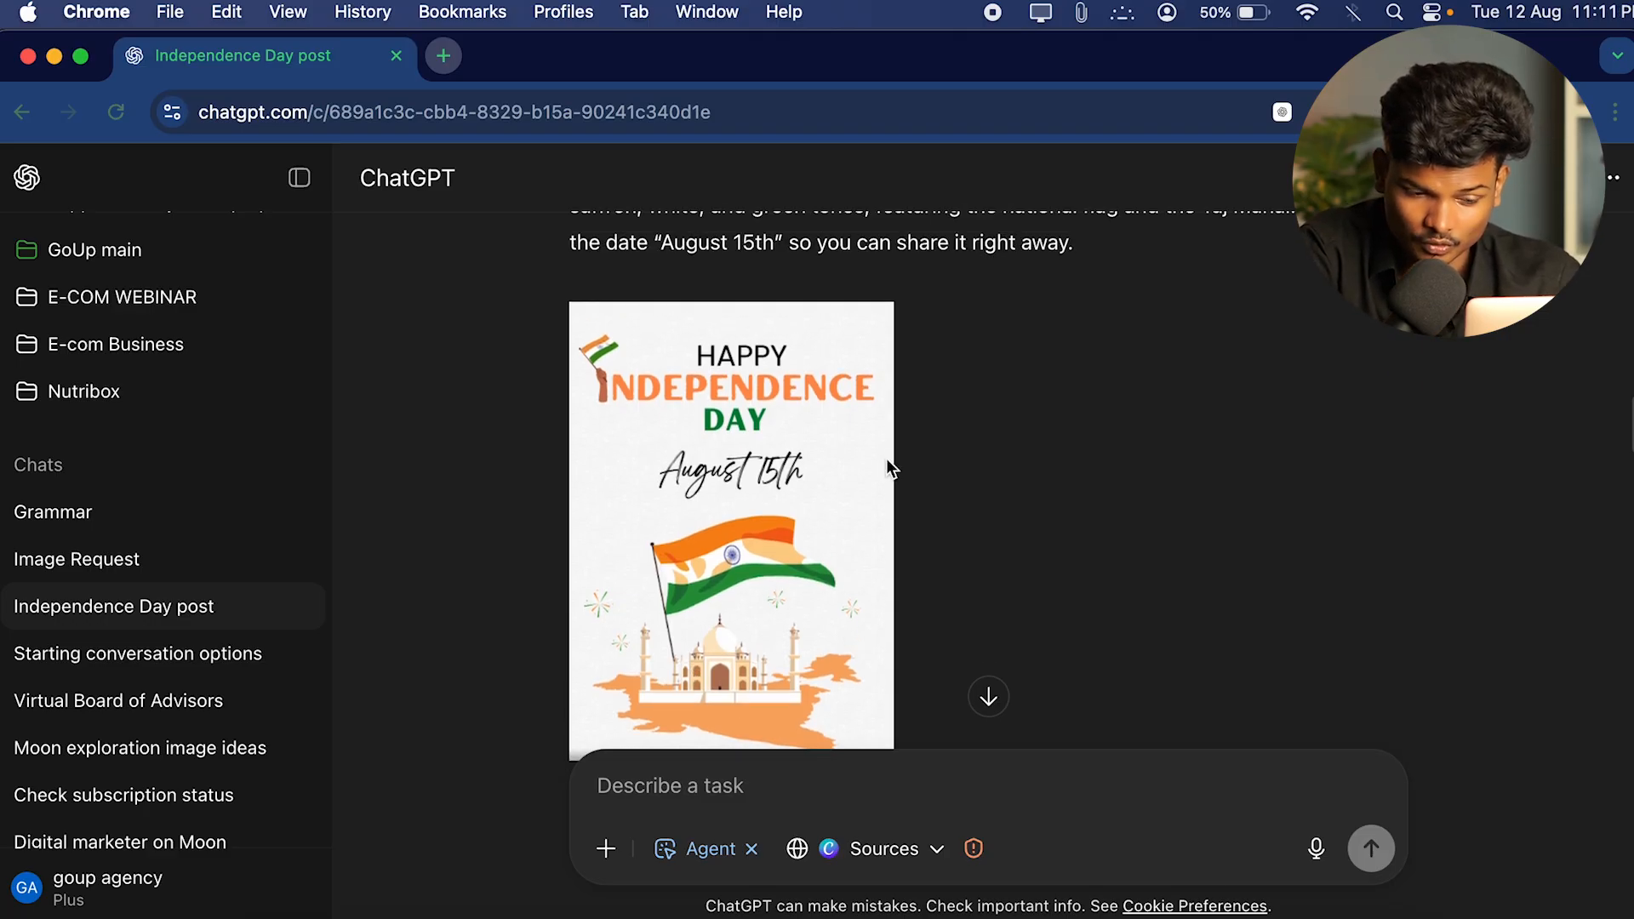
scroll(961, 534, down, 3)
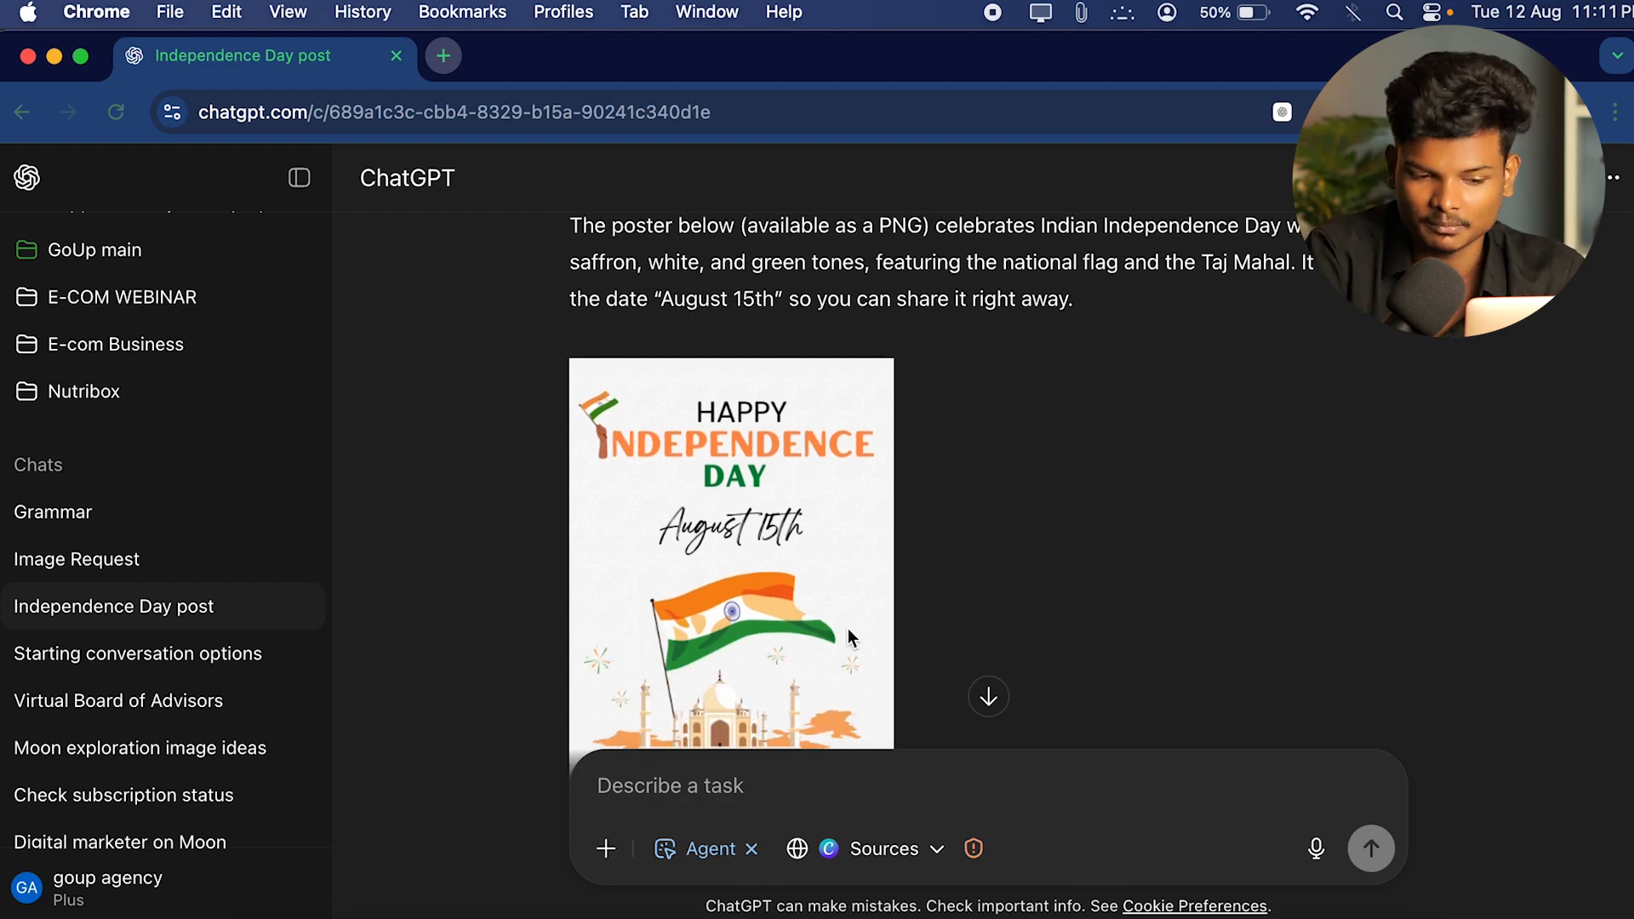
scroll(850, 638, down, 4)
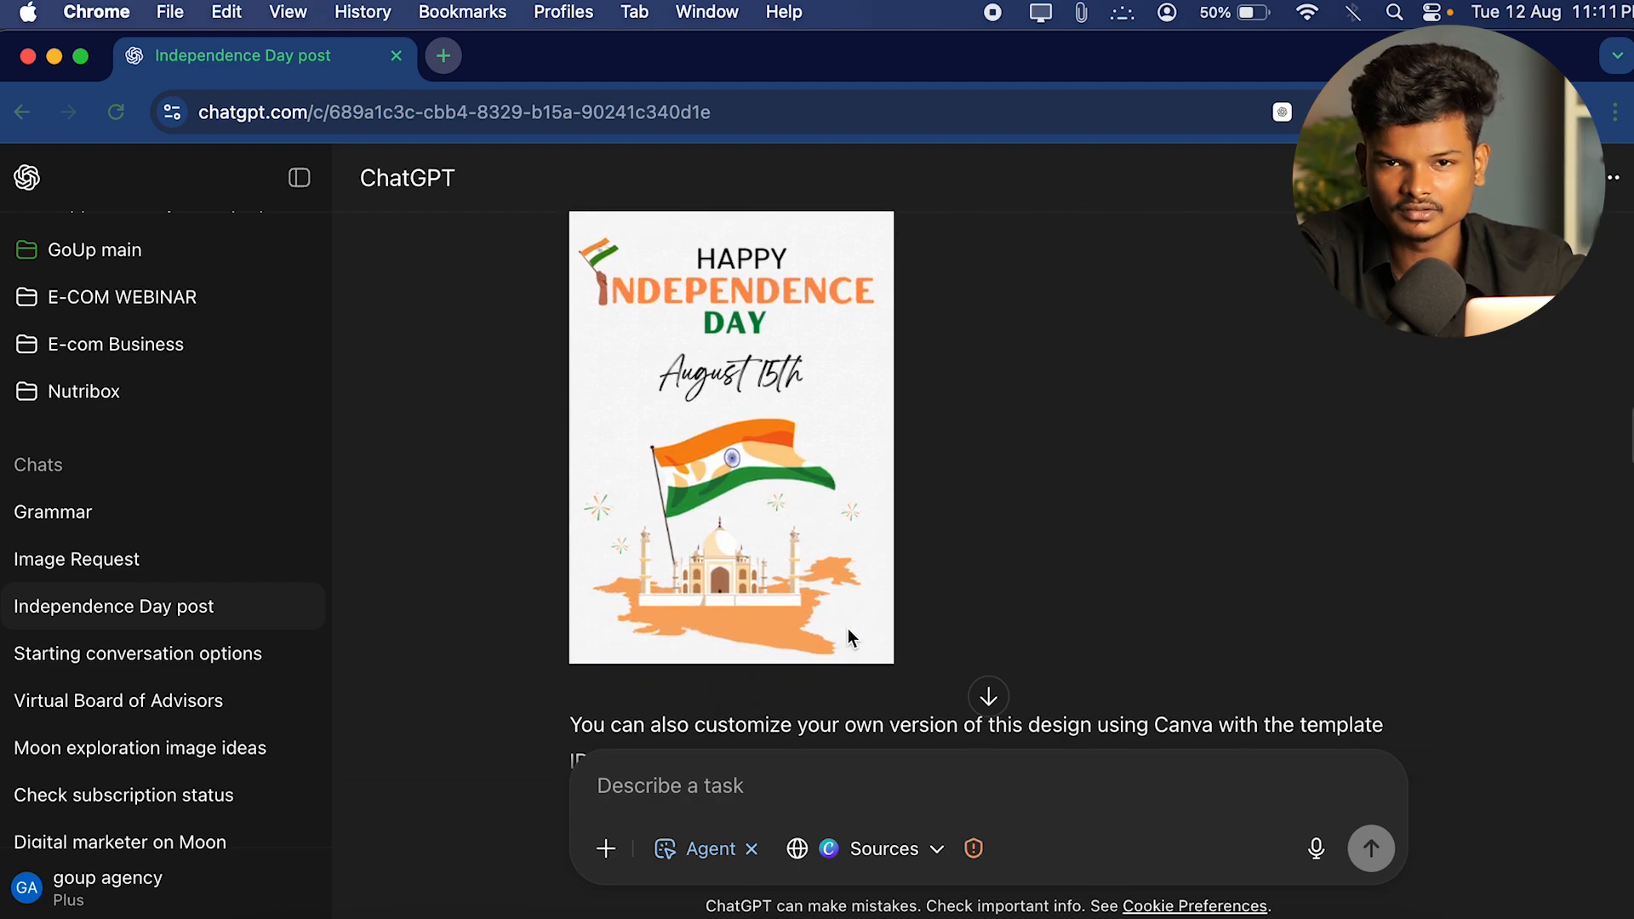
scroll(850, 638, down, 9)
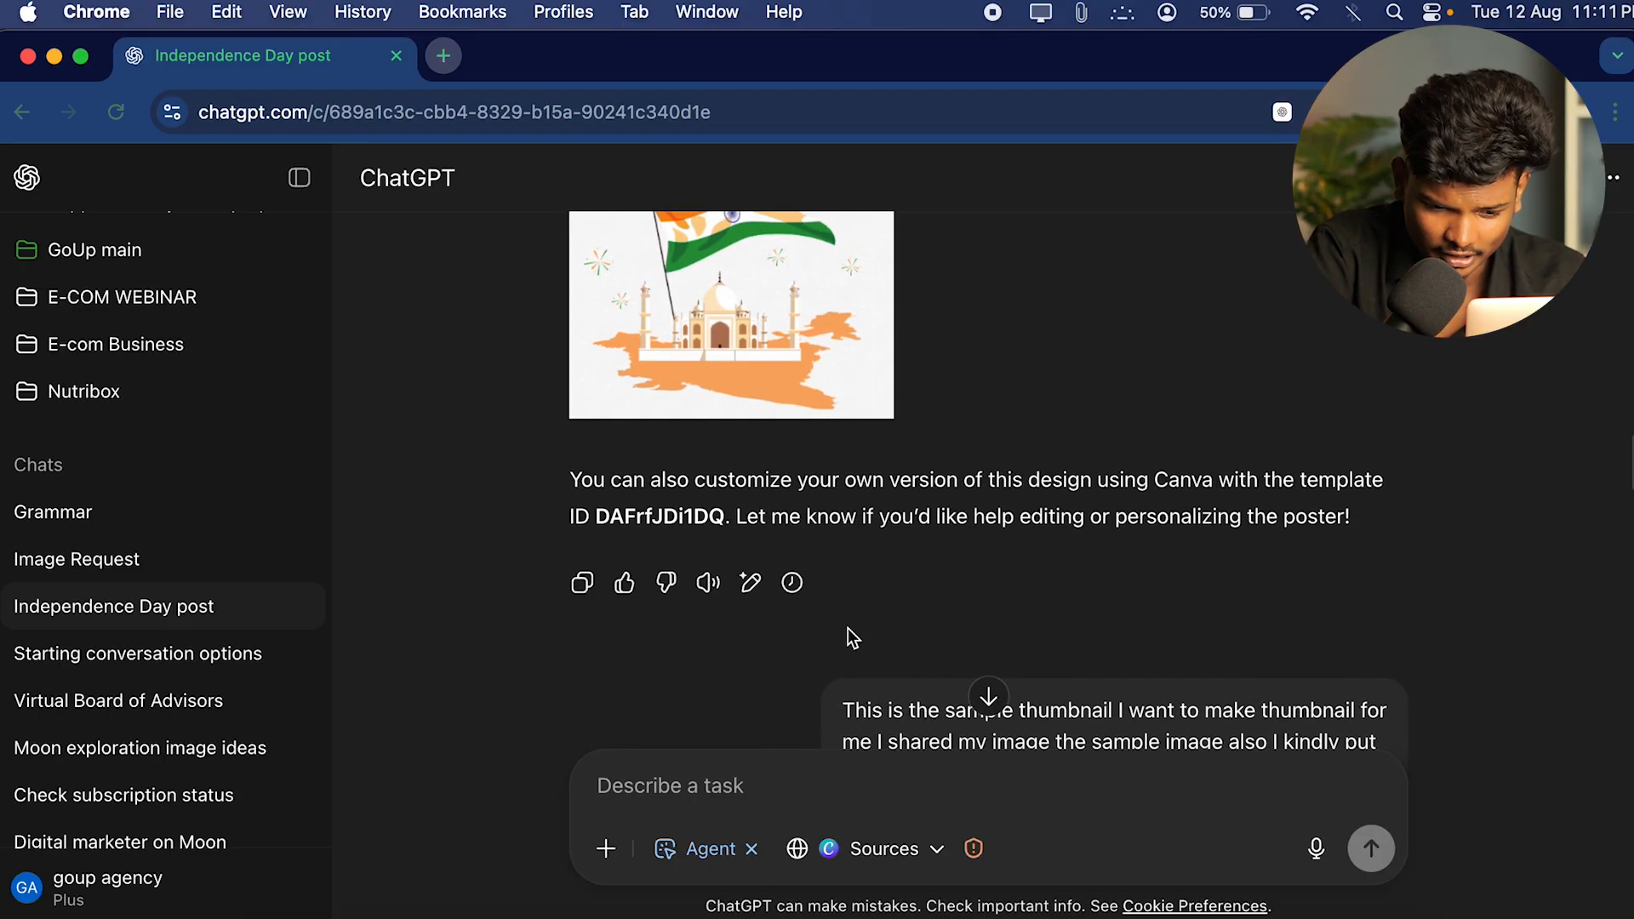
scroll(847, 627, up, 8)
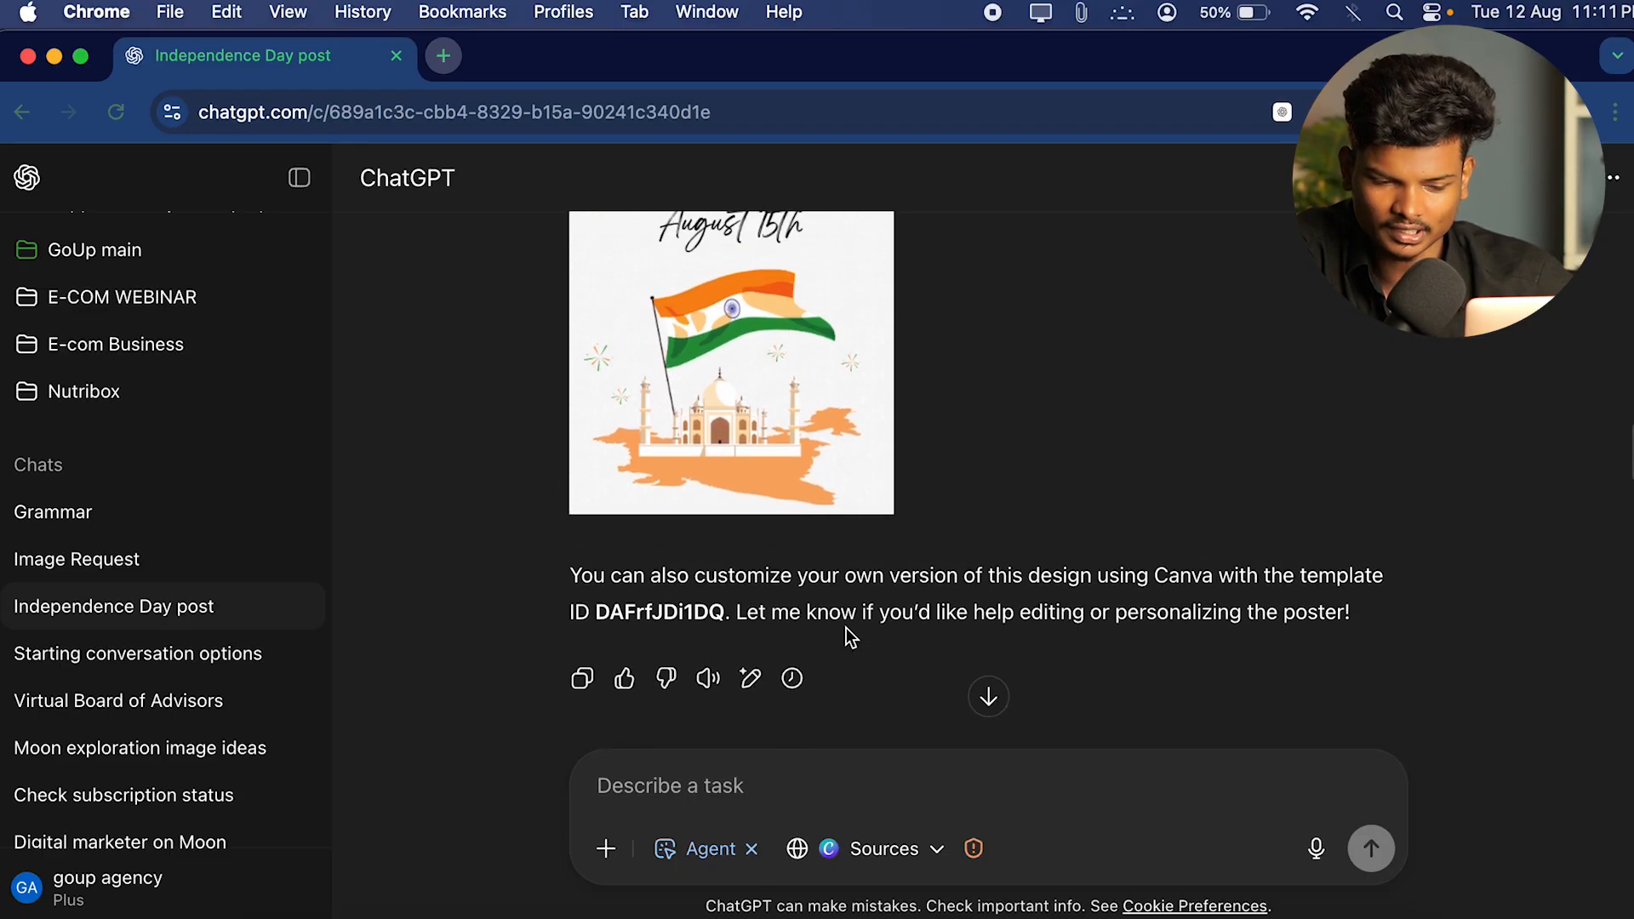
scroll(846, 637, up, 2)
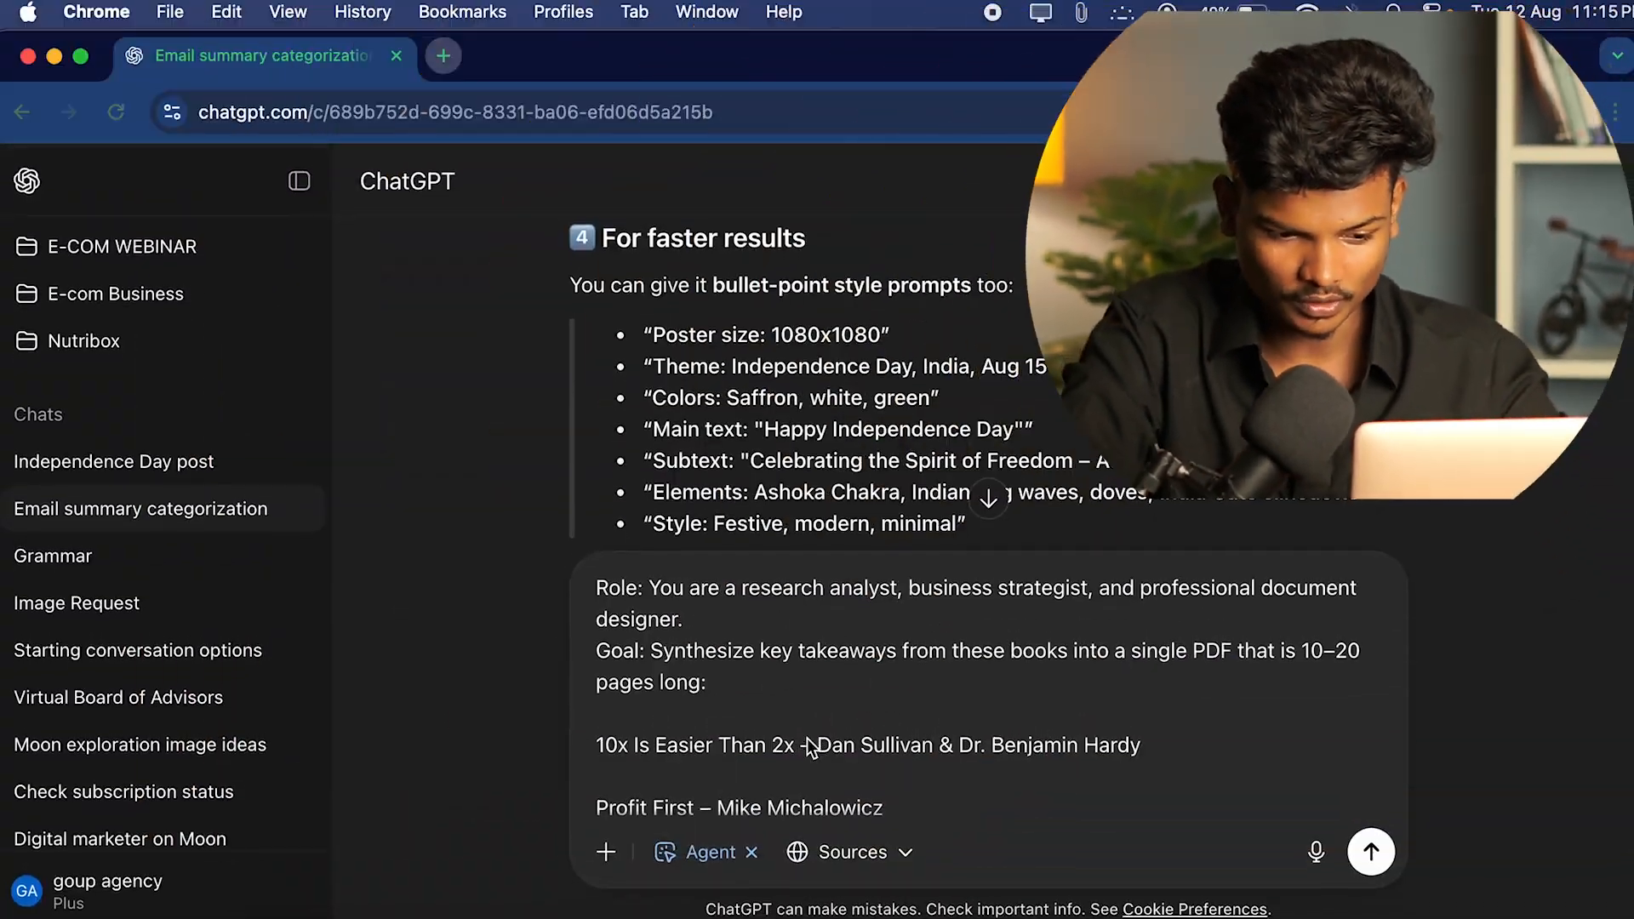
Read through the drafted book-synthesis prompt, covering its book list, per-book requirements, cover page title and formatting instructions.
scroll(734, 691, down, 2)
scroll(734, 691, up, 2)
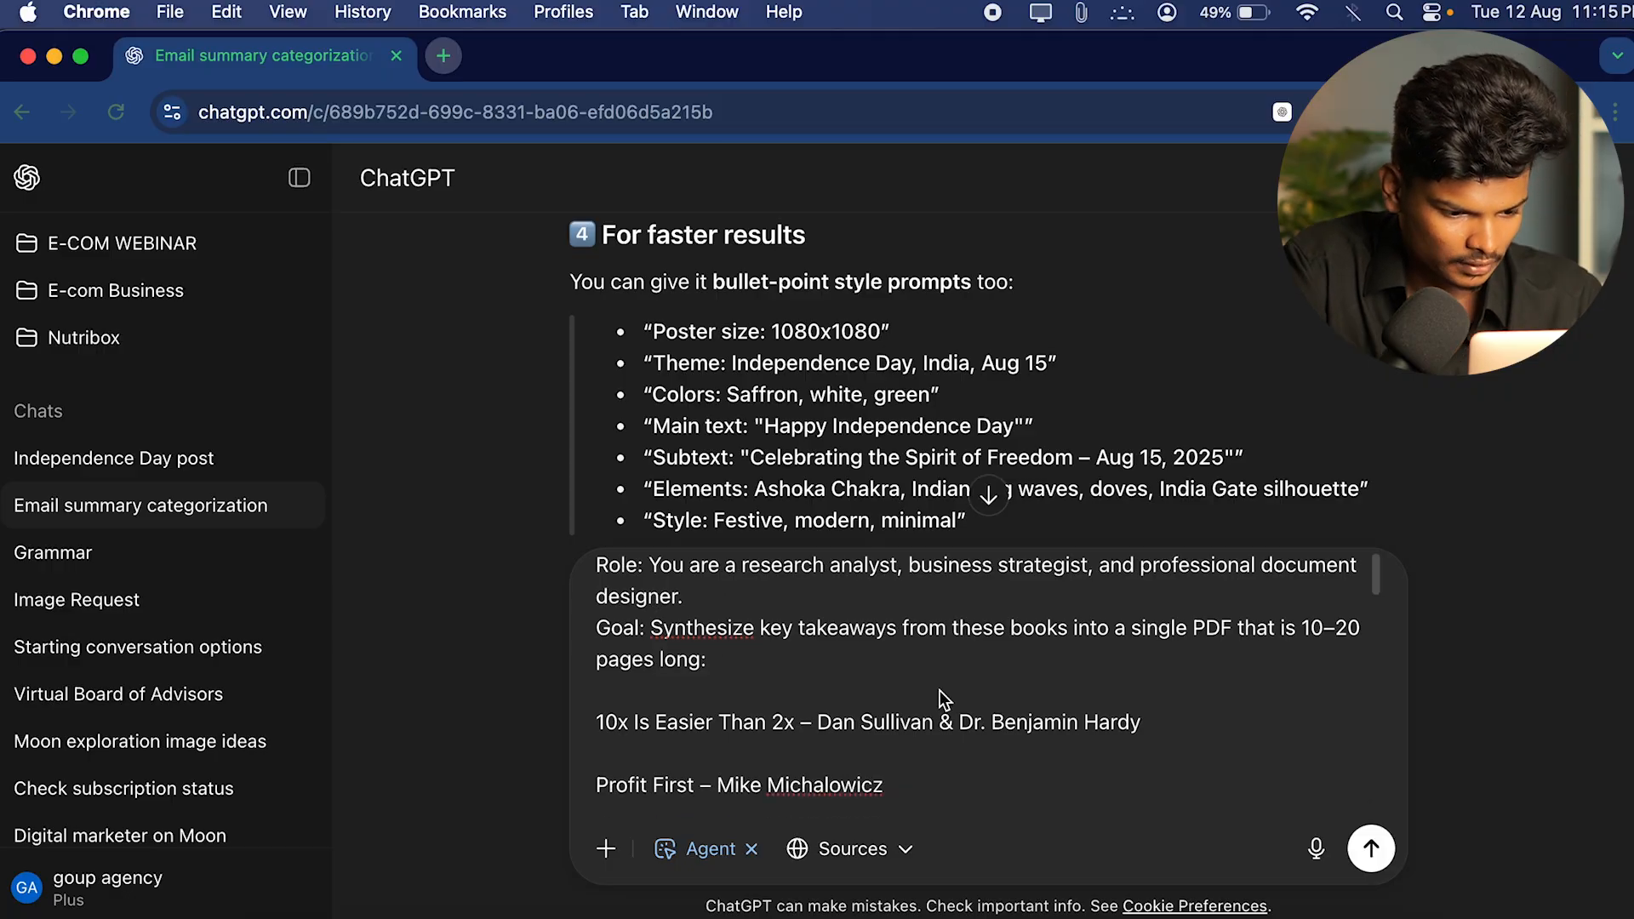
scroll(939, 690, down, 5)
scroll(939, 691, down, 3)
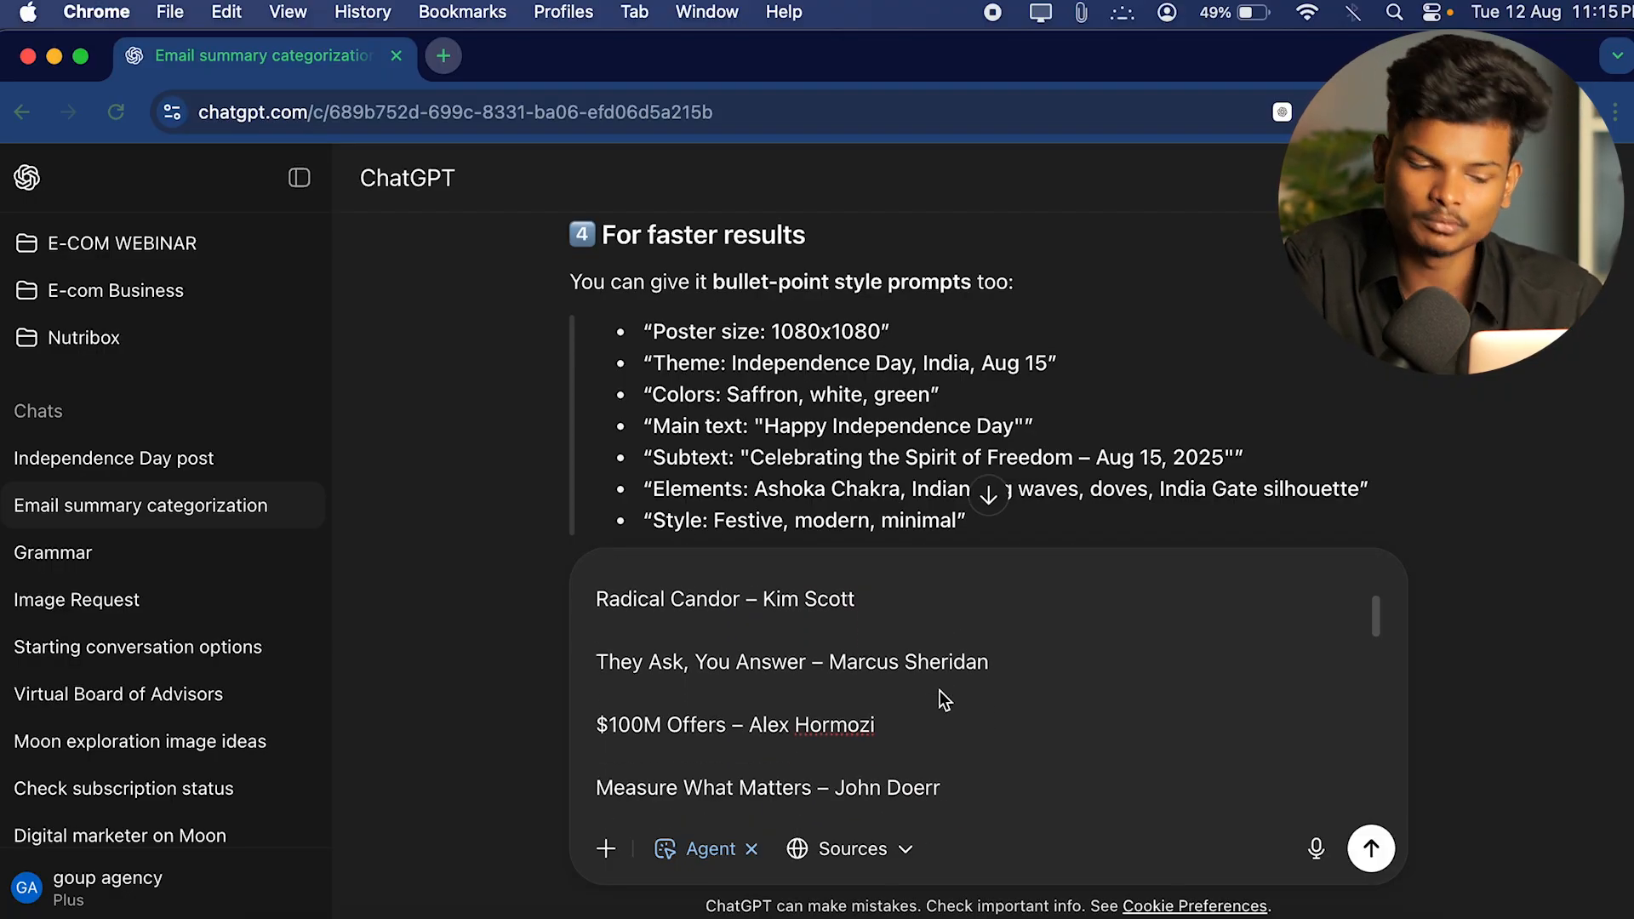
scroll(939, 691, up, 1)
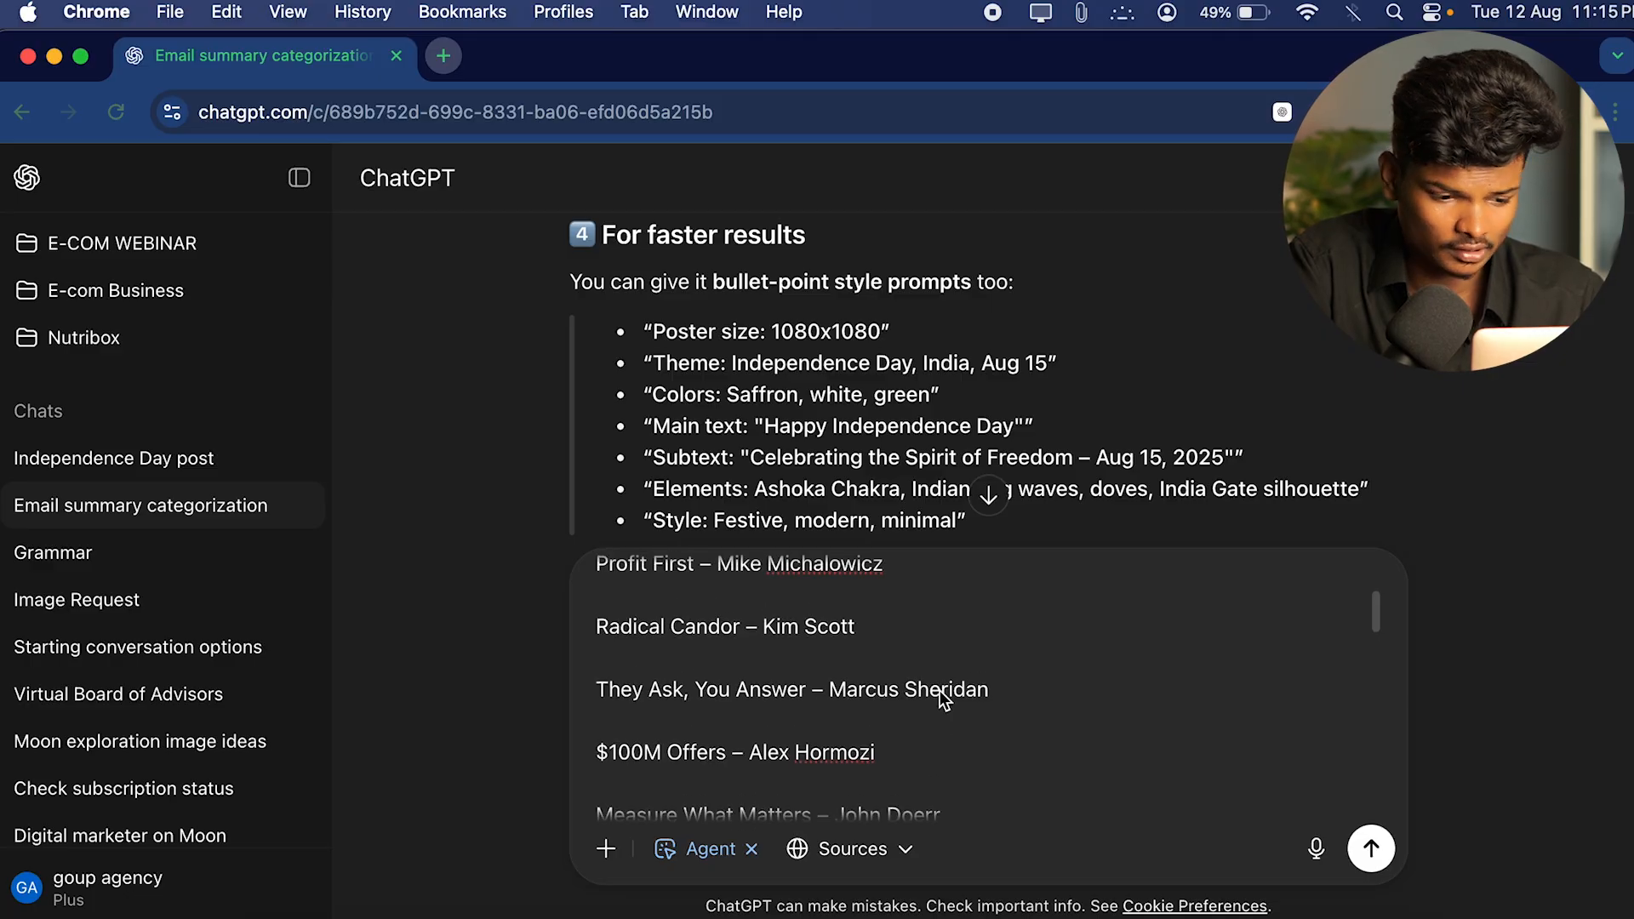
scroll(908, 733, down, 10)
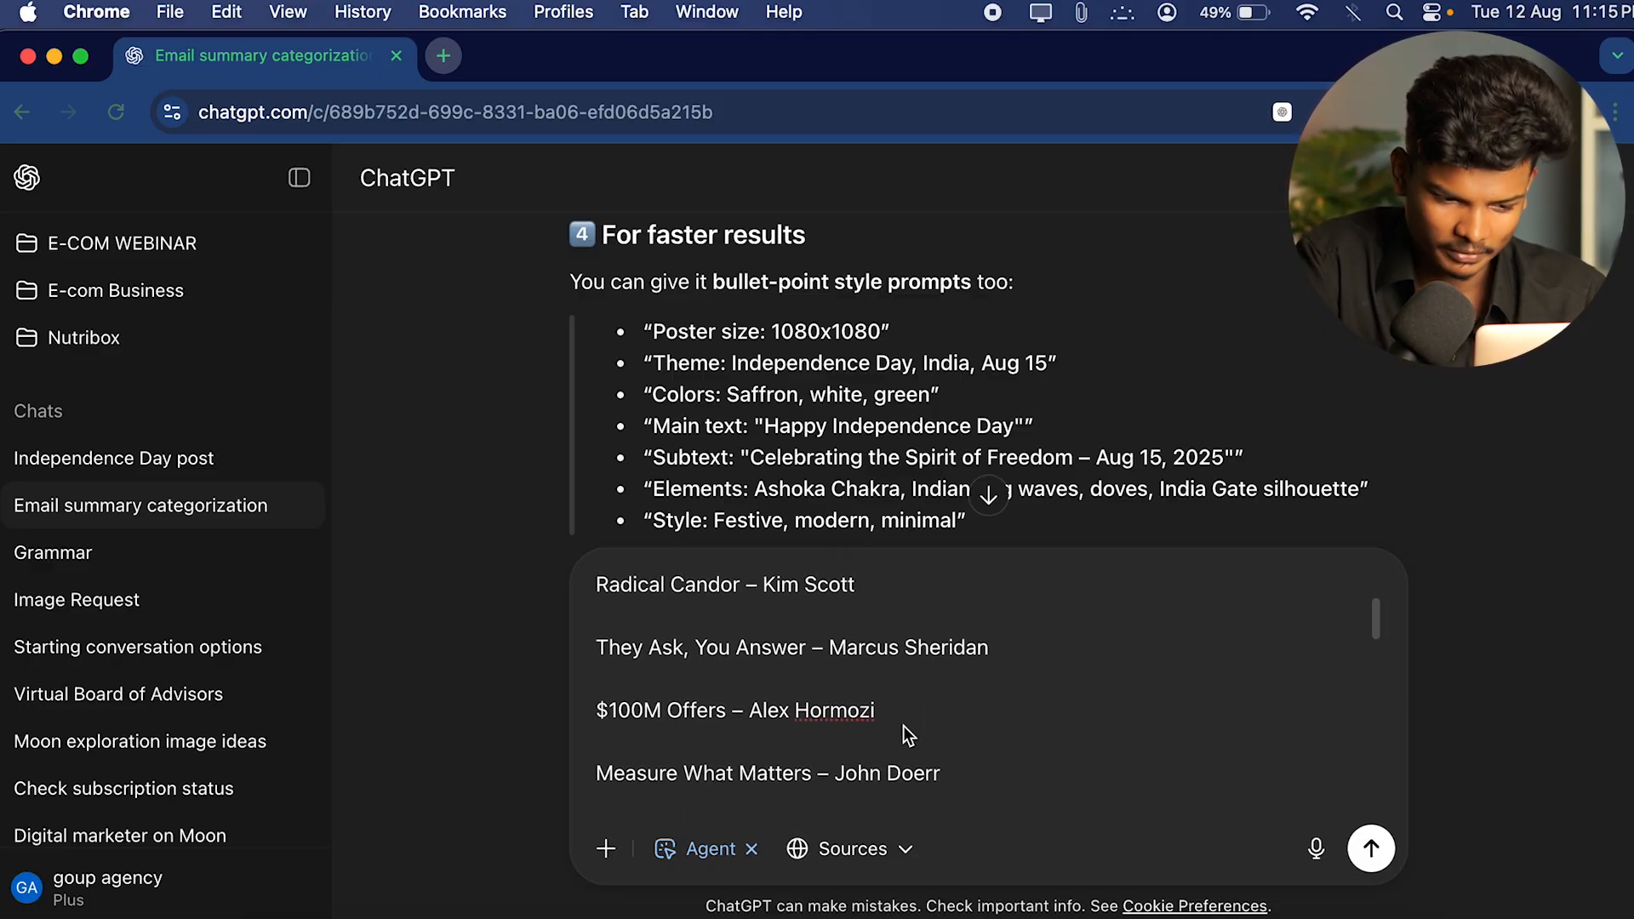
scroll(908, 733, down, 3)
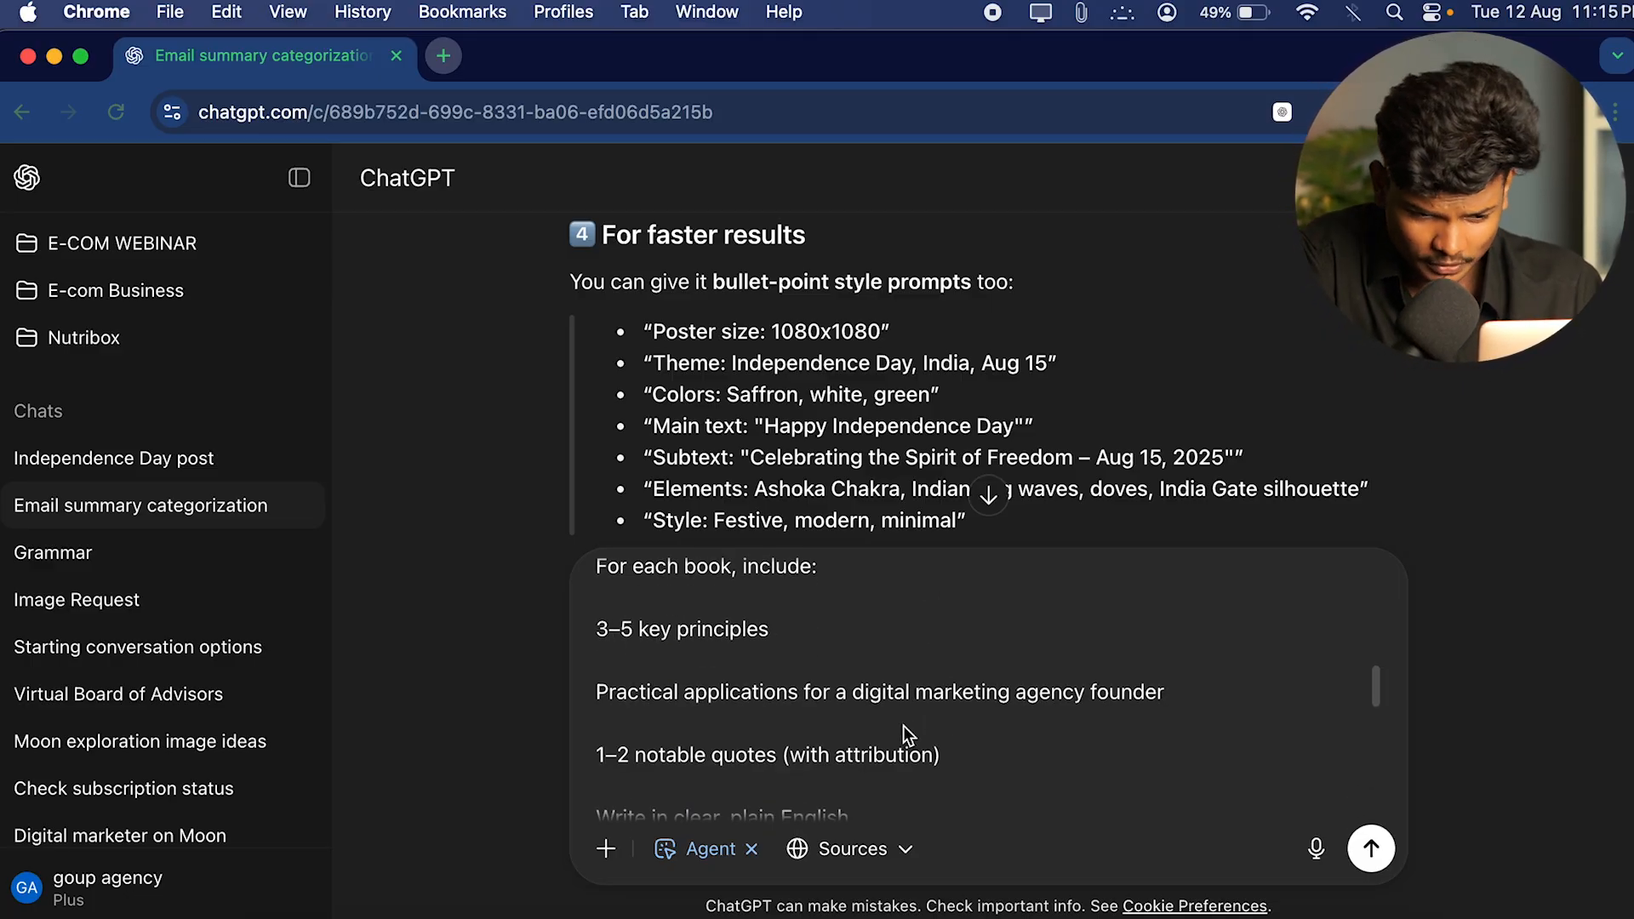
scroll(908, 733, down, 5)
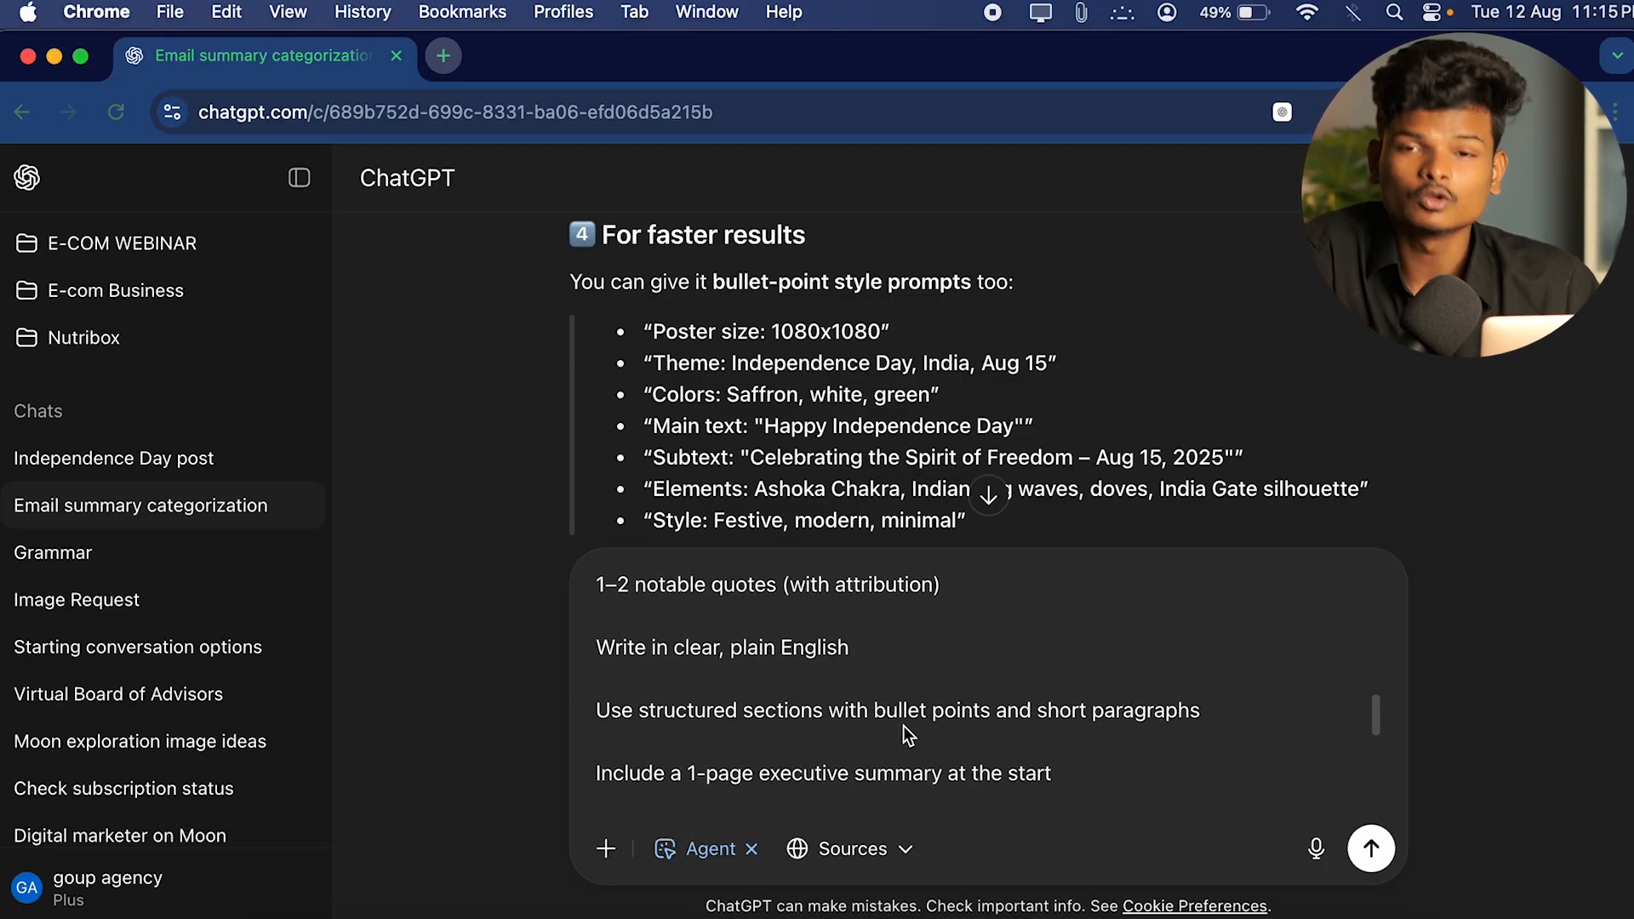
scroll(908, 734, down, 10)
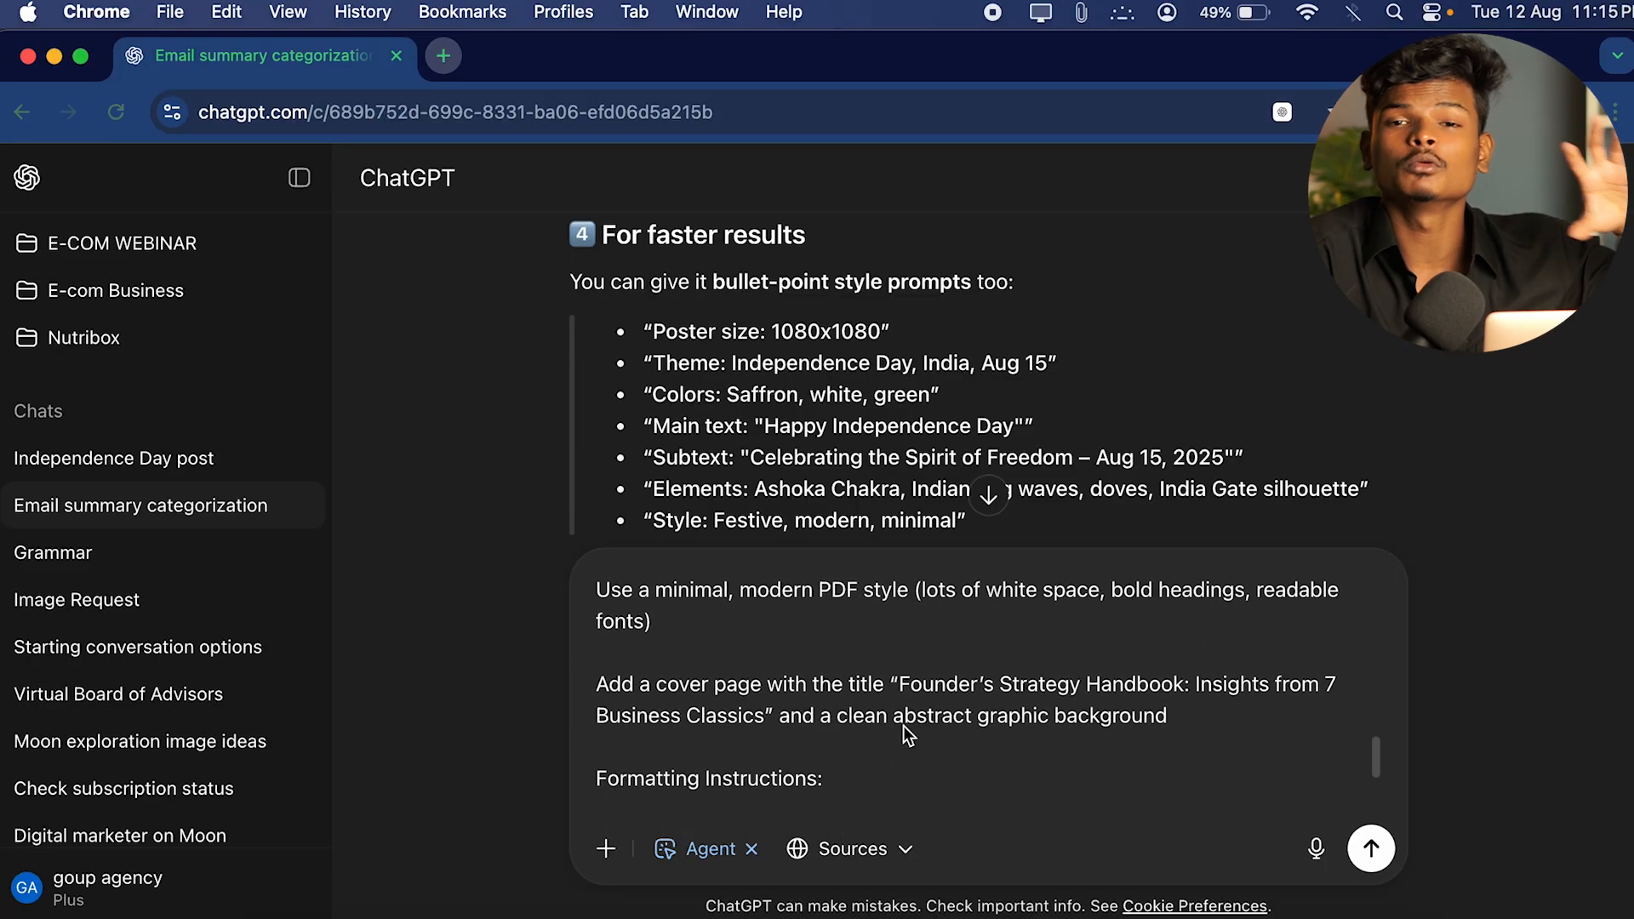
scroll(908, 733, down, 3)
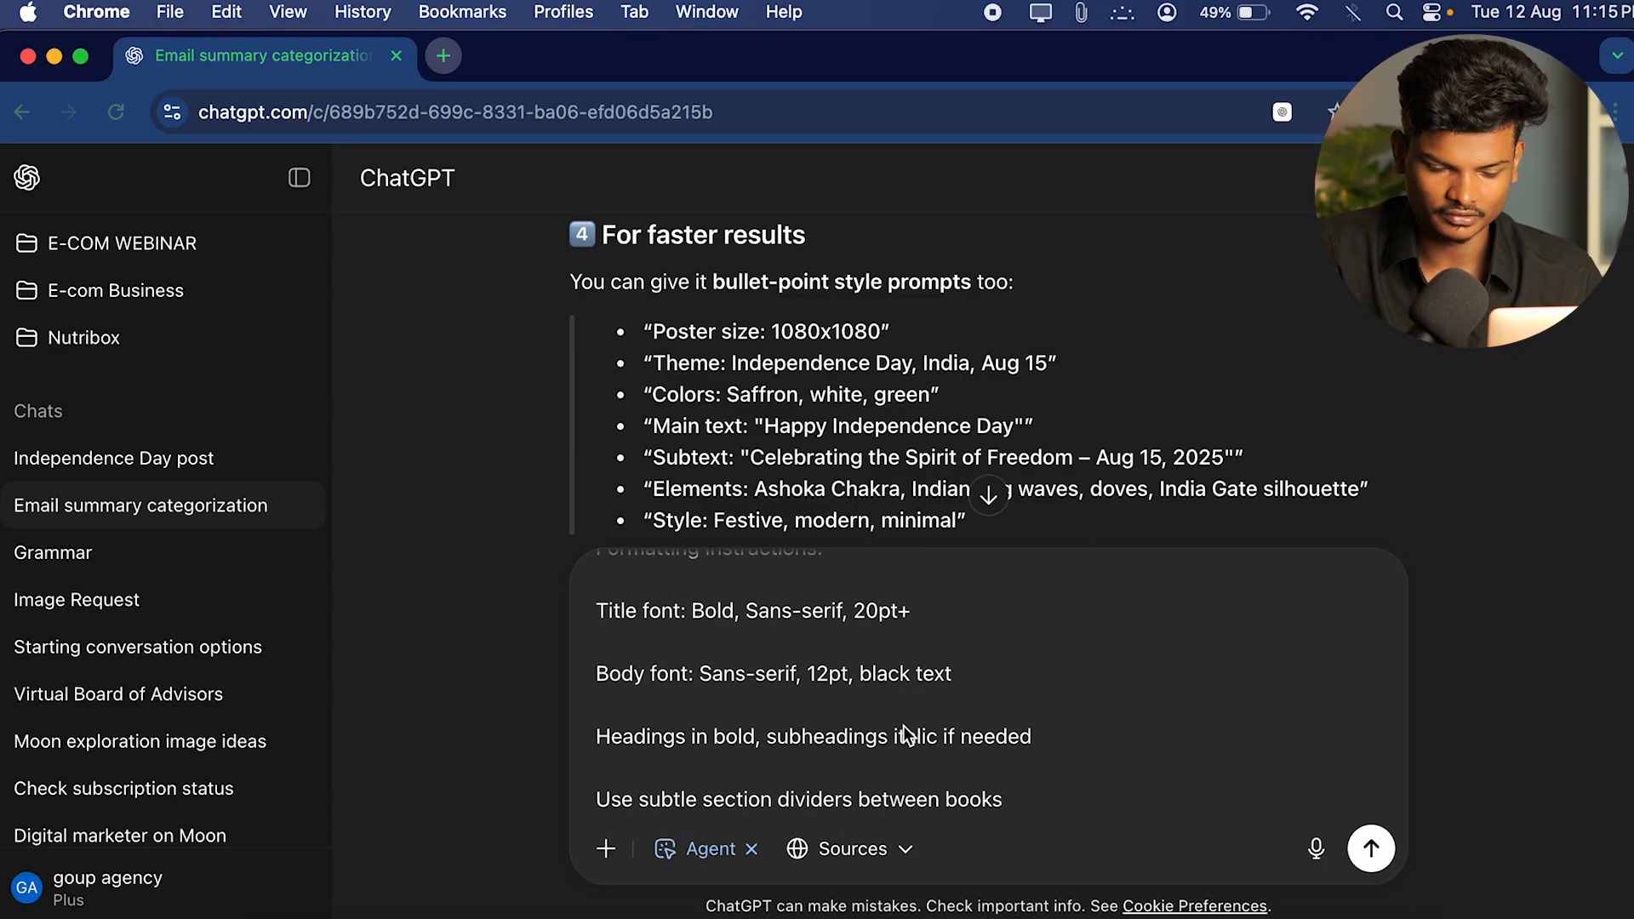
scroll(908, 733, down, 1)
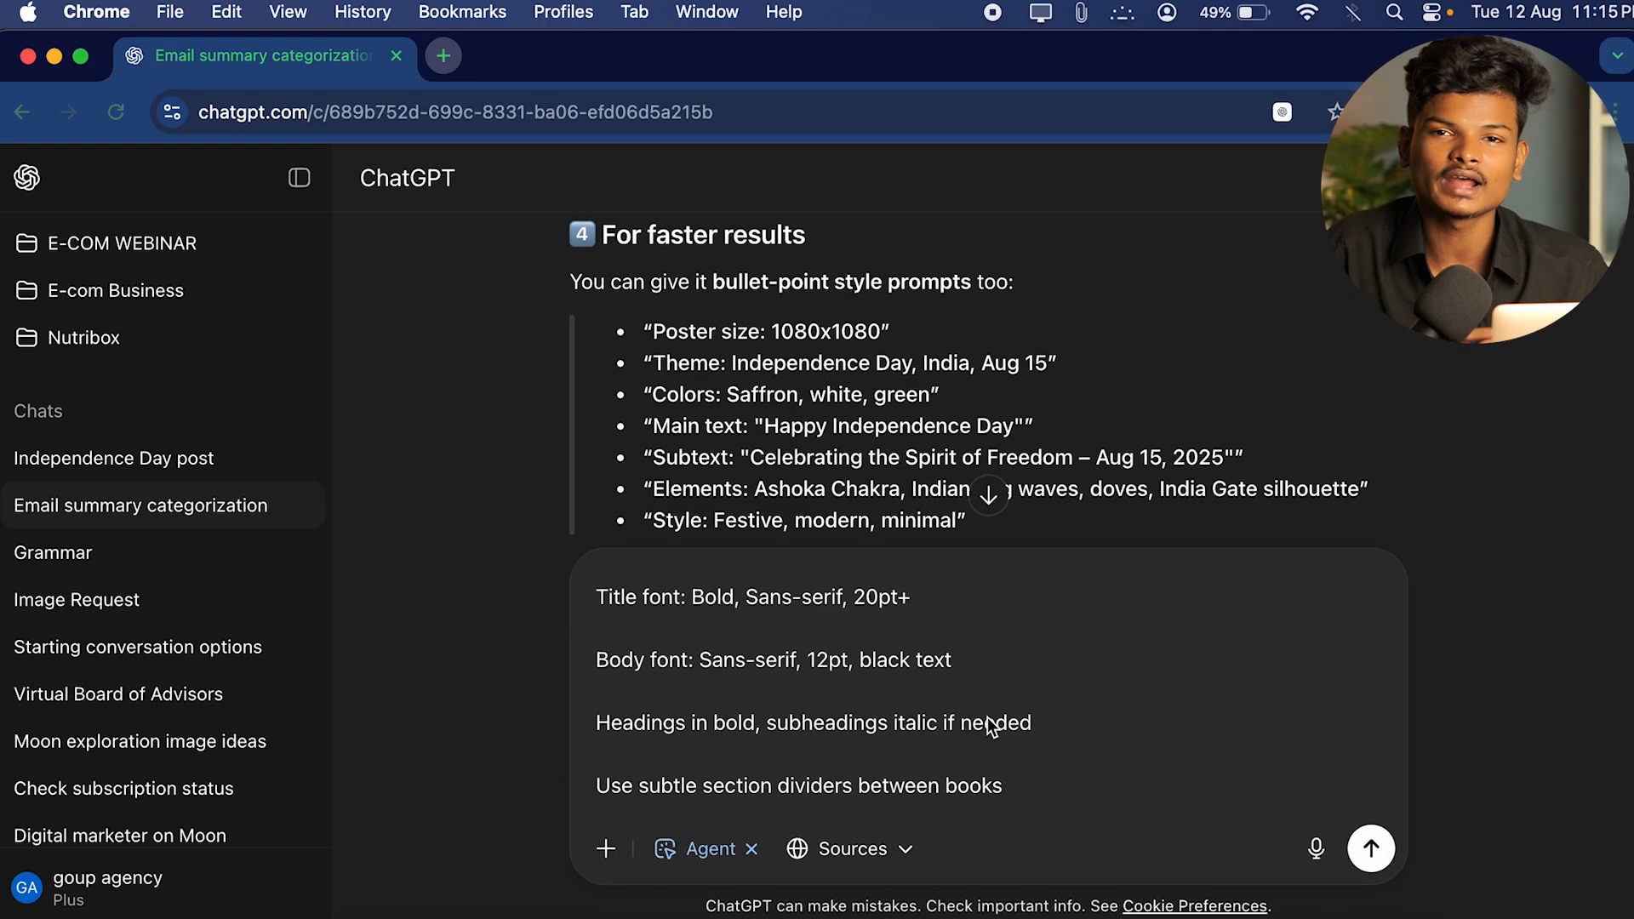
scroll(991, 727, up, 2)
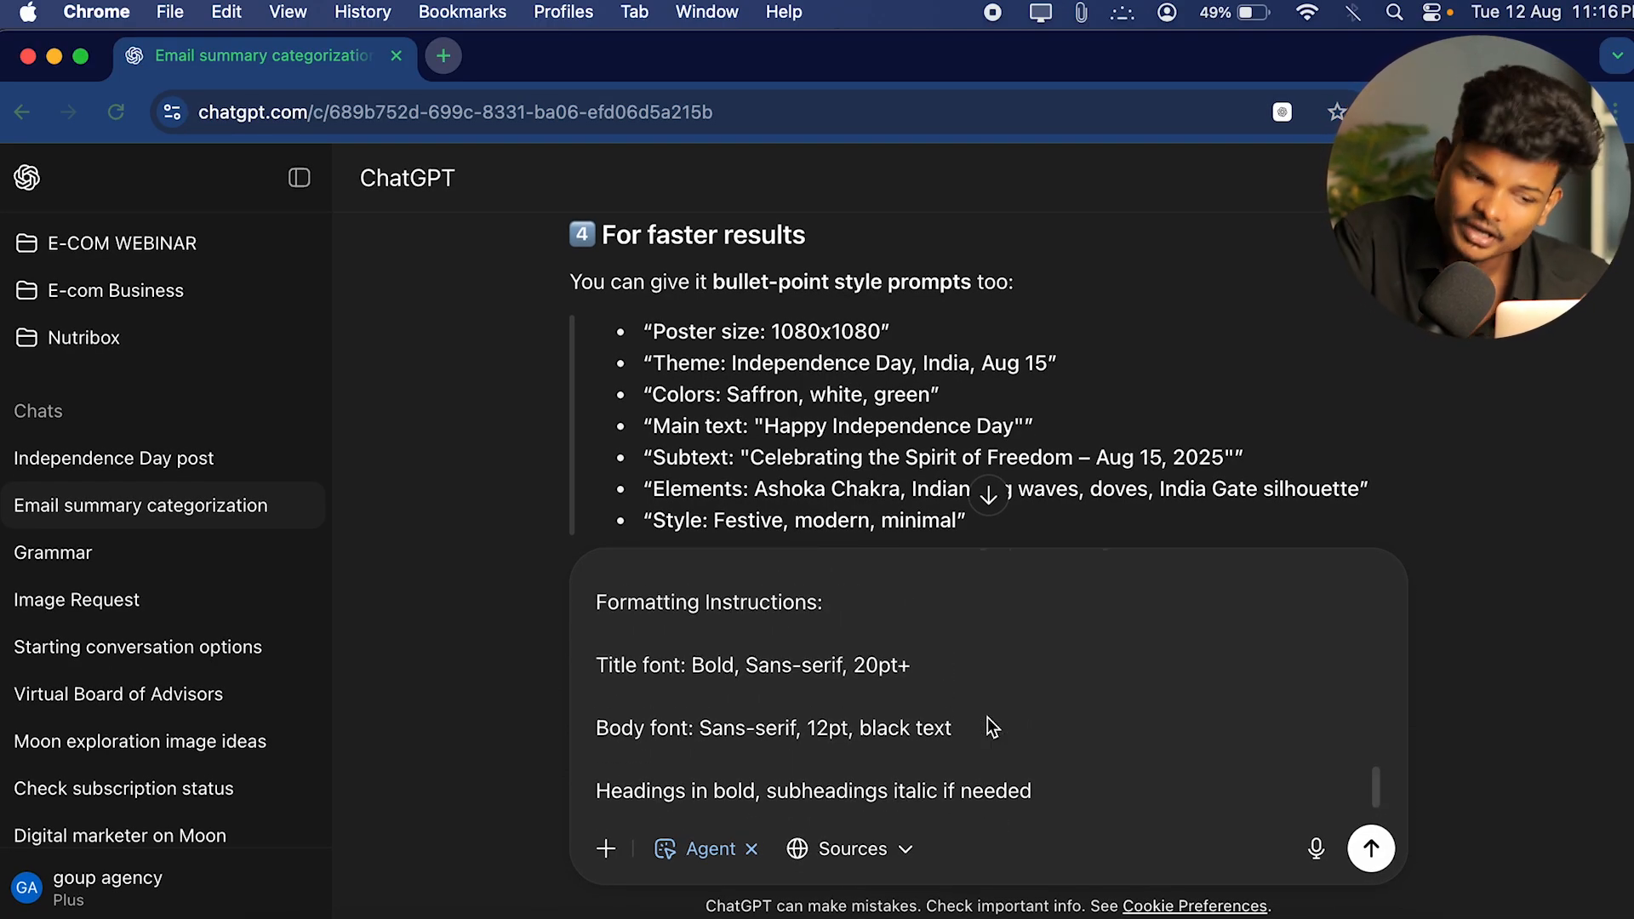
Send the book-synthesis prompt to the agent and look at the options available for the running task.
key(Return)
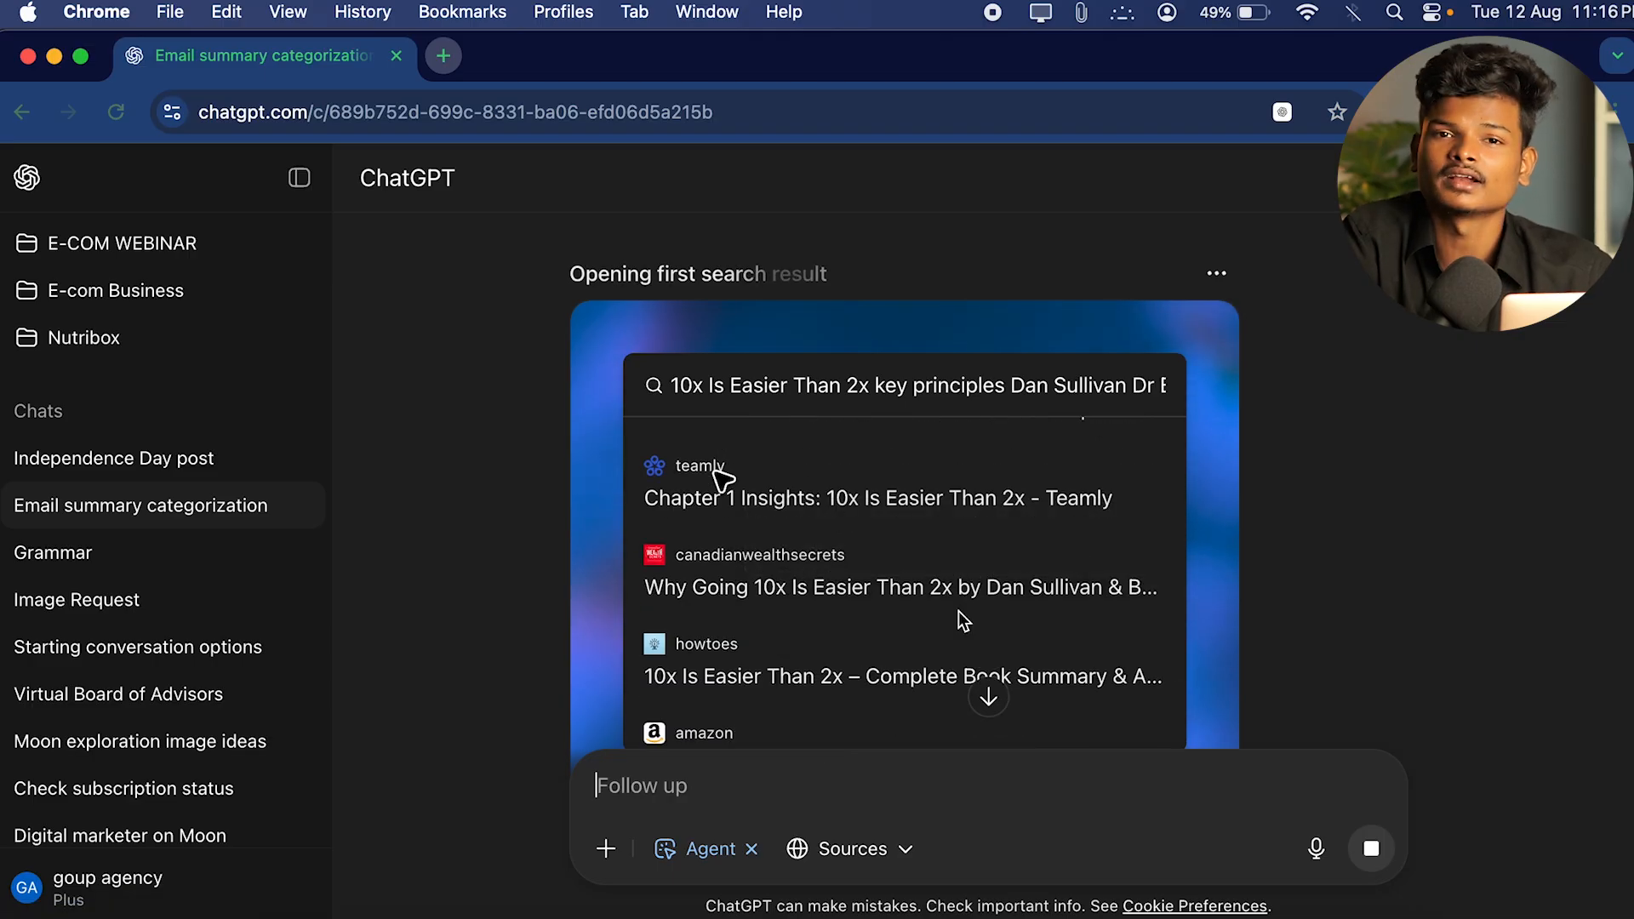
click(1216, 277)
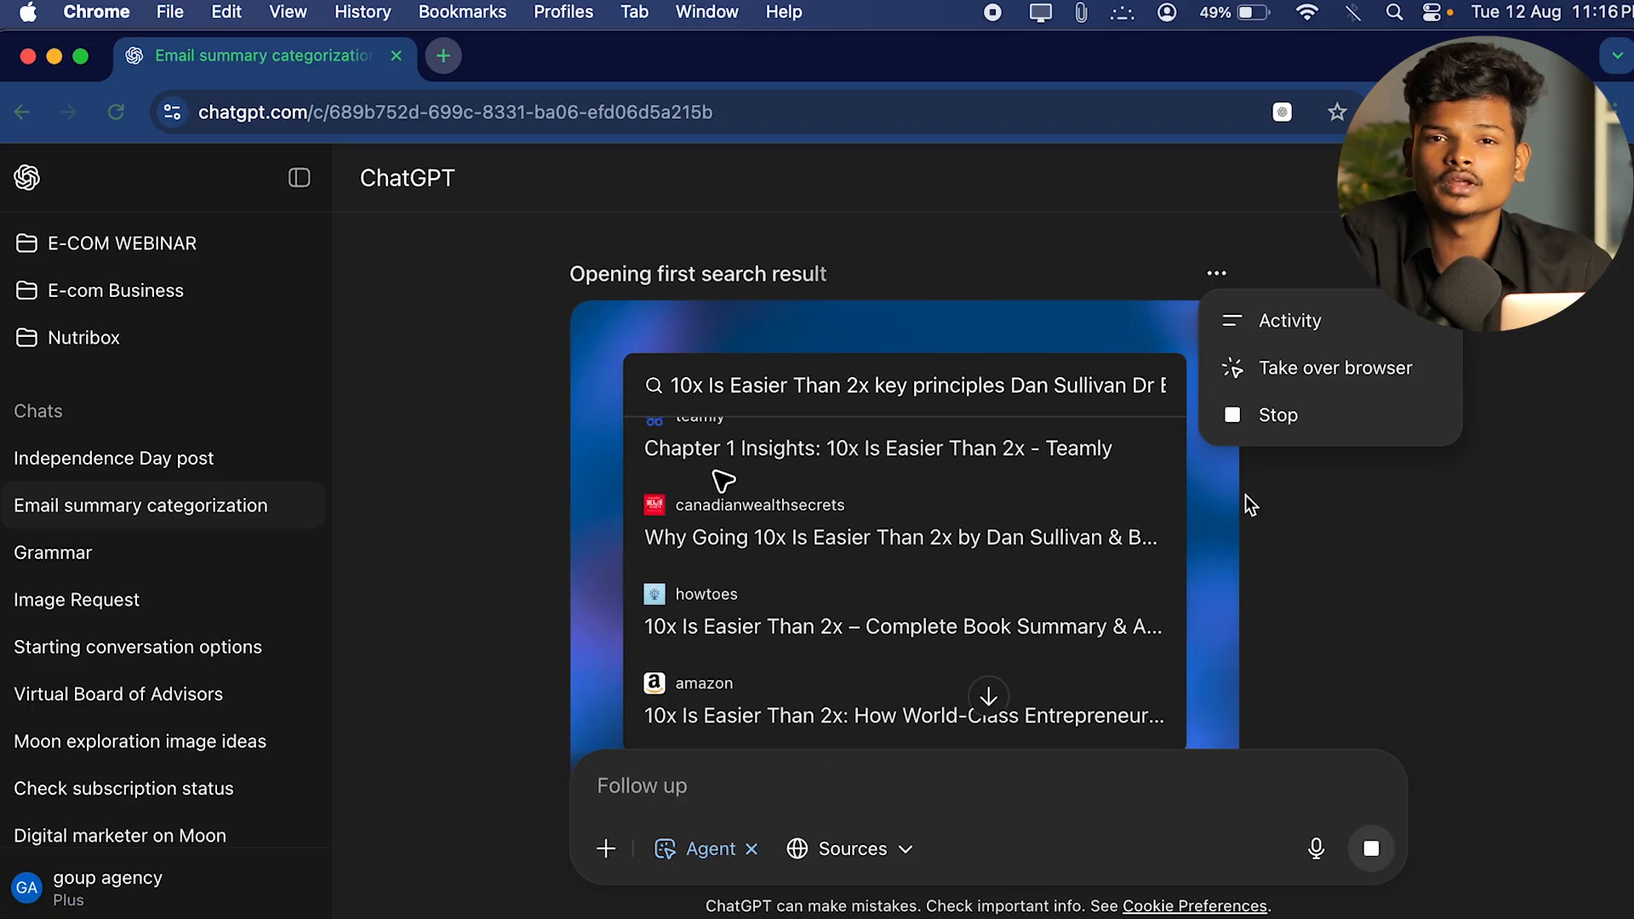
click(1345, 576)
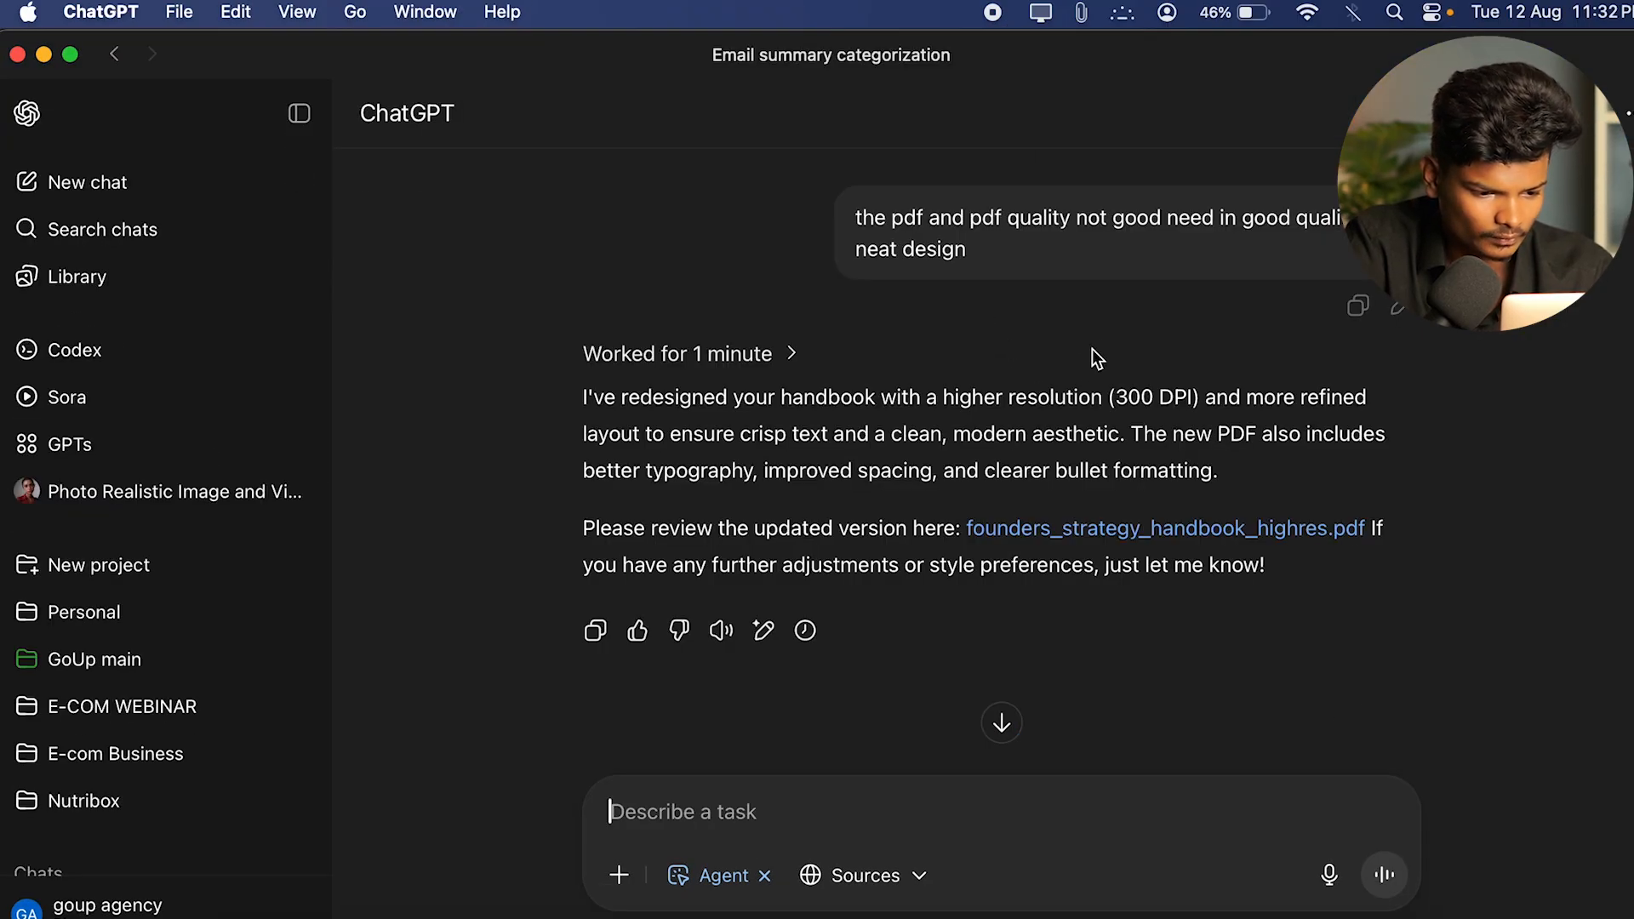
Download the redesigned founders_strategy_handbook_highres.pdf from the agent's latest reply and open it.
scroll(1075, 359, down, 2)
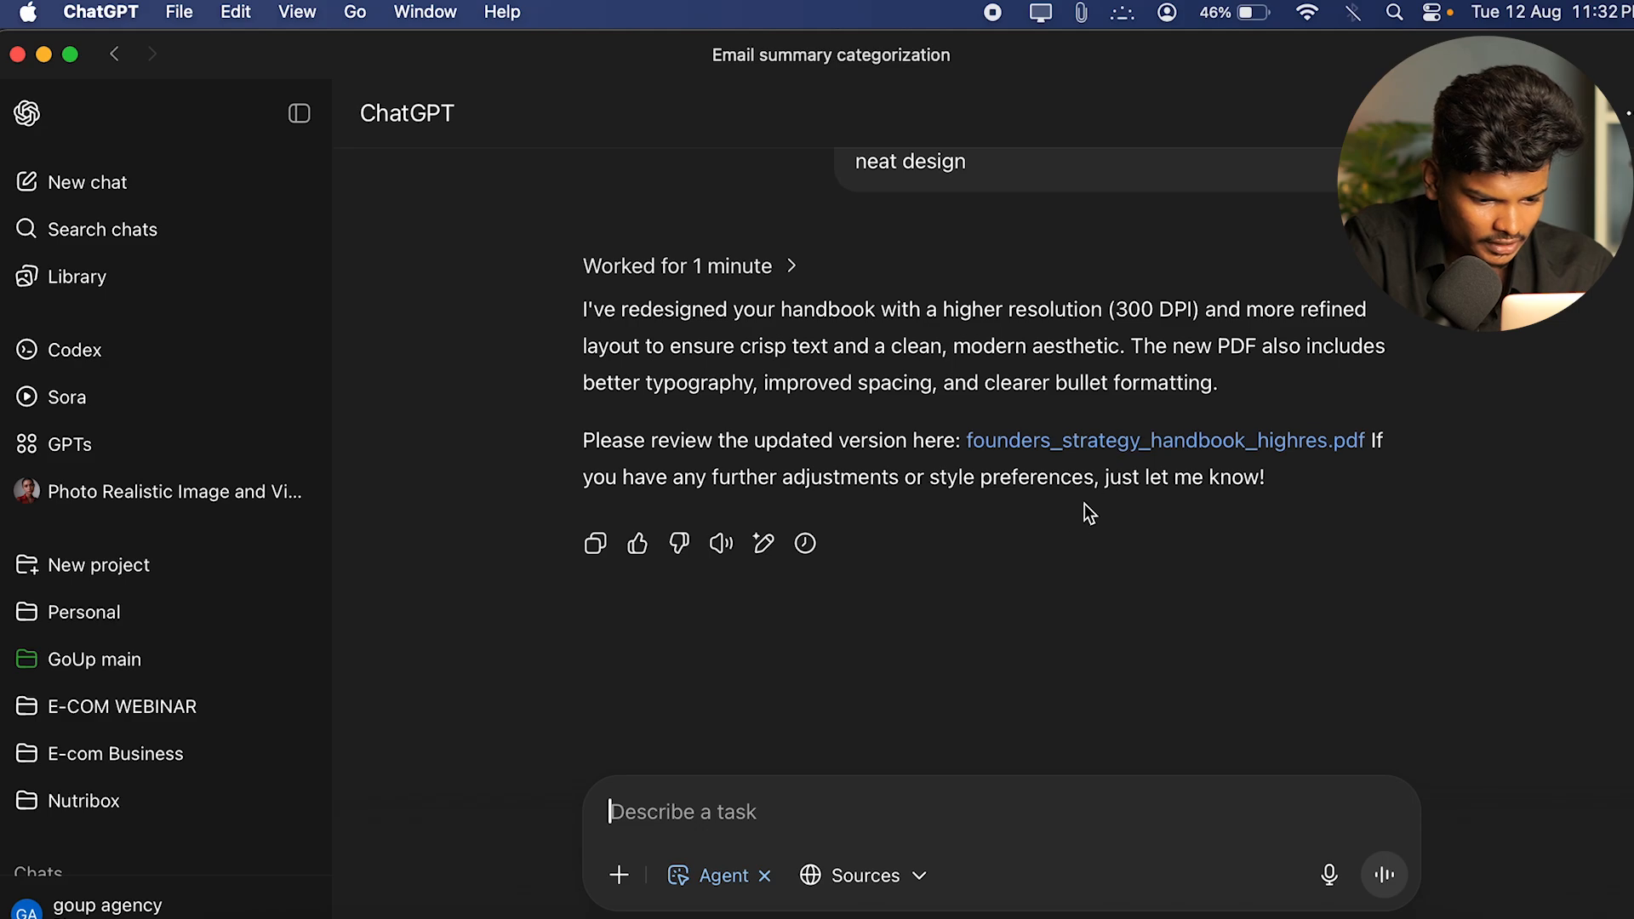
scroll(1015, 396, up, 7)
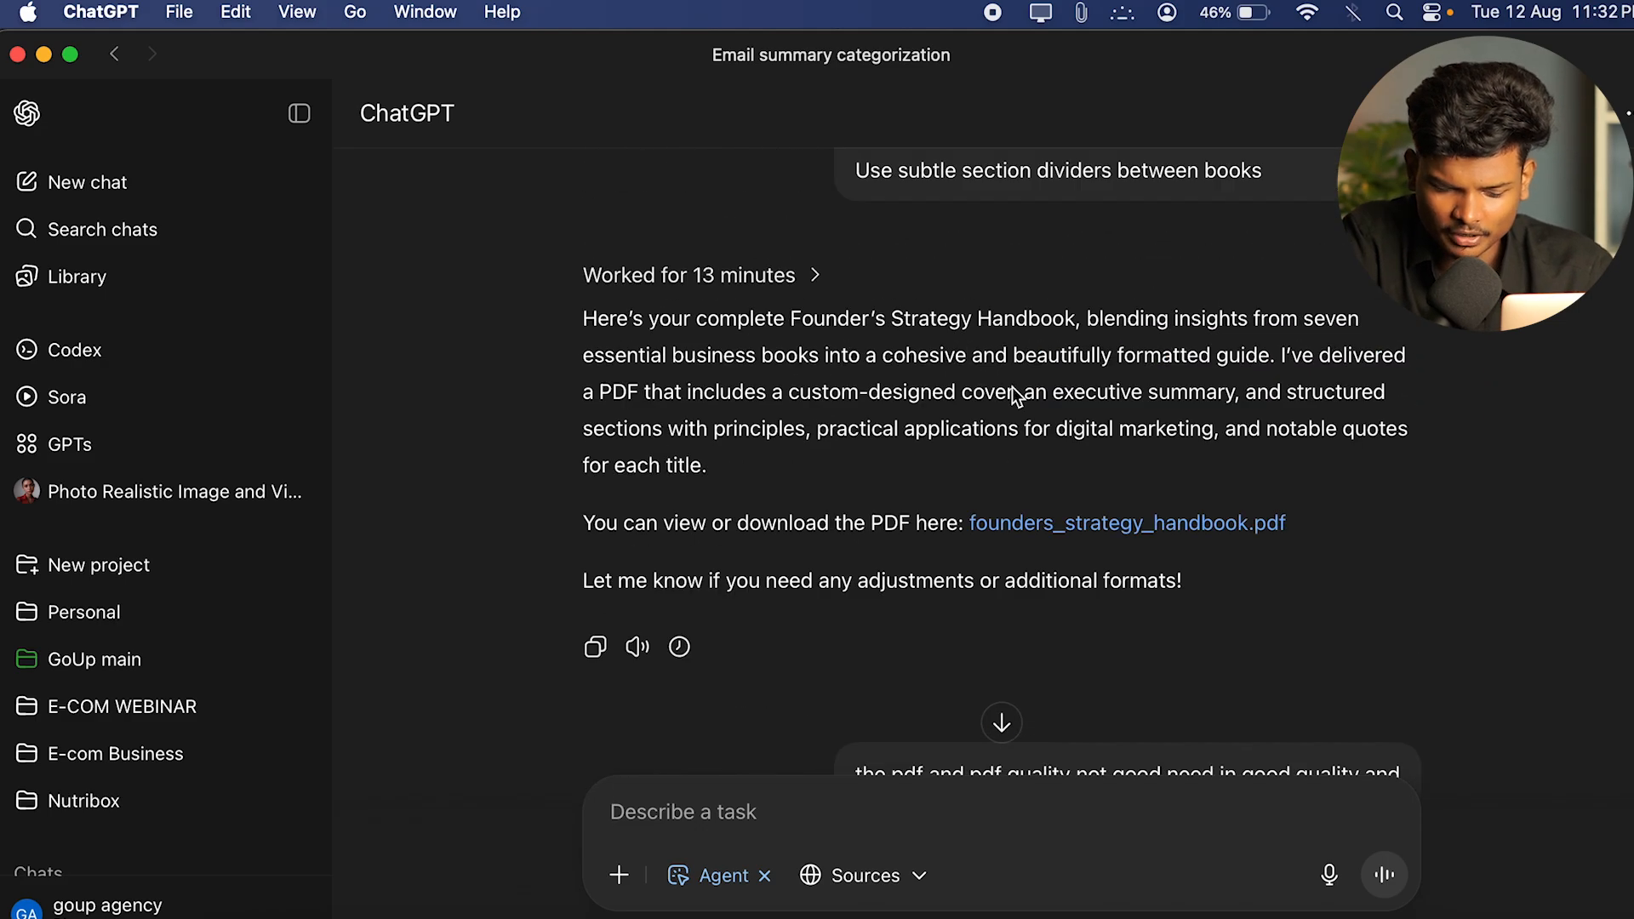
scroll(1015, 393, down, 4)
scroll(1186, 334, down, 4)
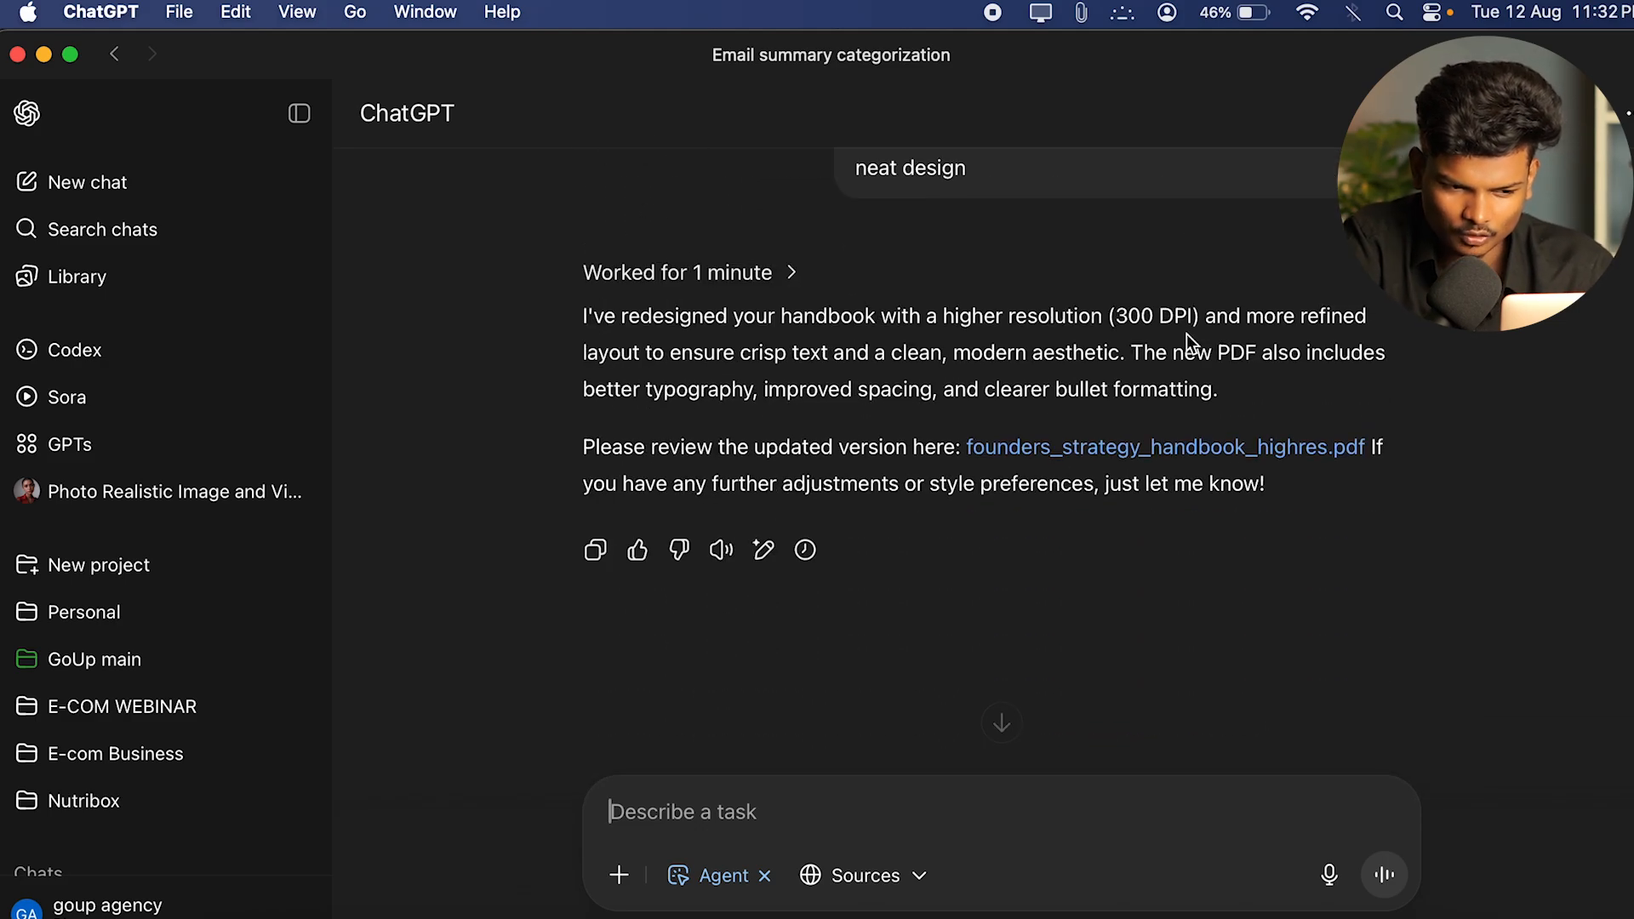
scroll(1186, 336, up, 1)
scroll(1197, 391, down, 3)
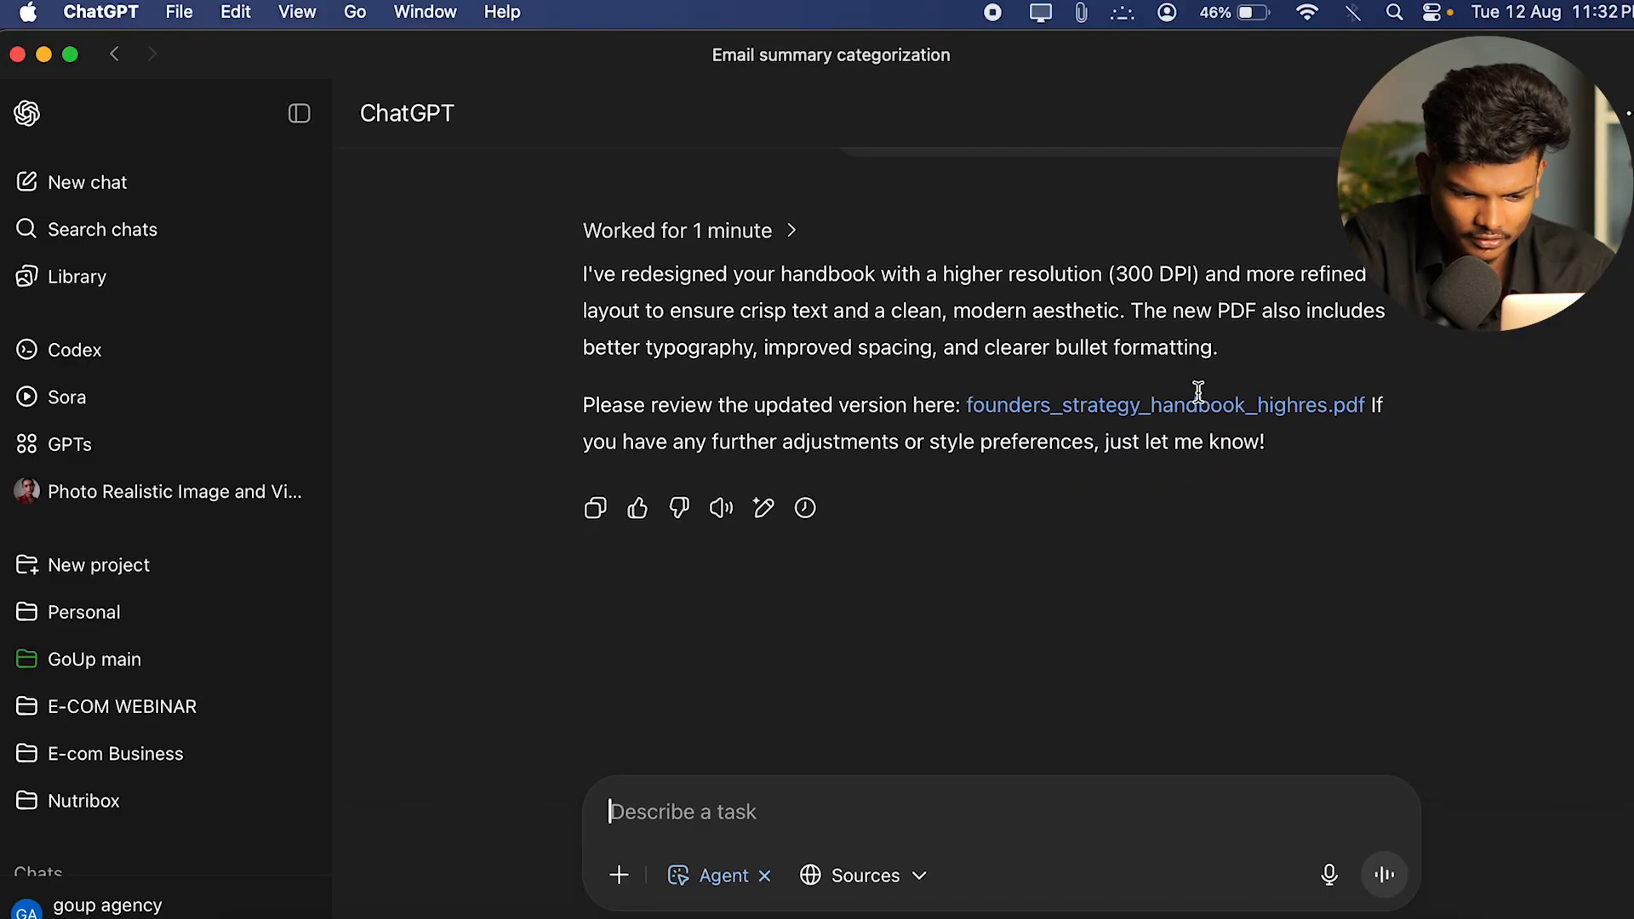
click(1097, 411)
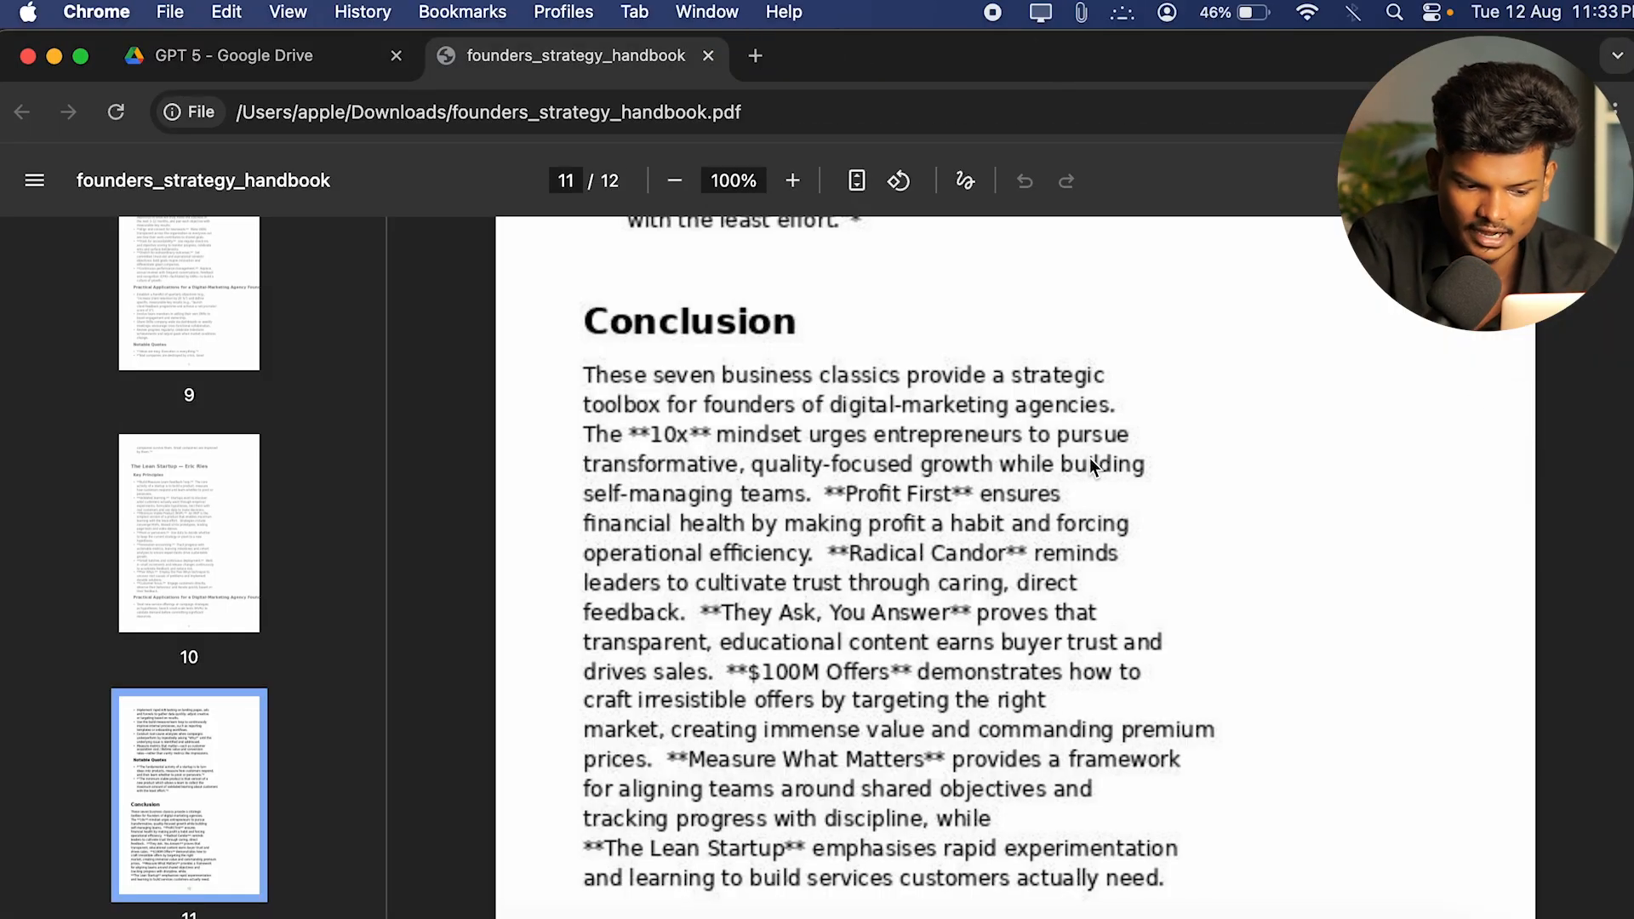
click(1387, 194)
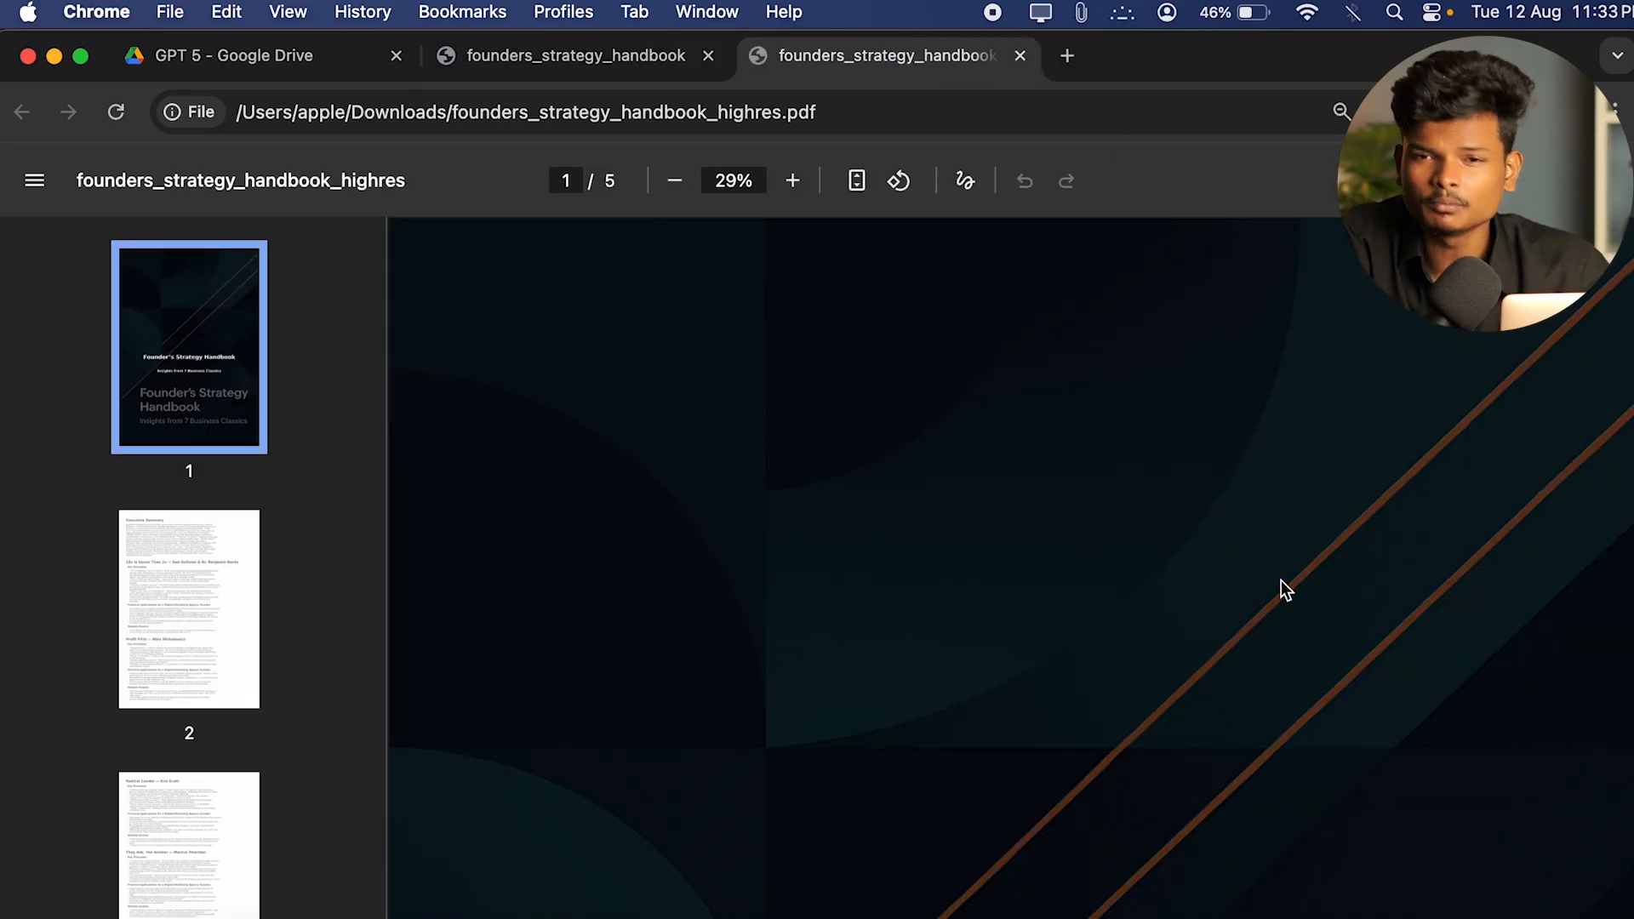
Examine the high-resolution handbook PDF, going through the cover page, the executive summary and the individual book sections.
scroll(1028, 620, down, 2)
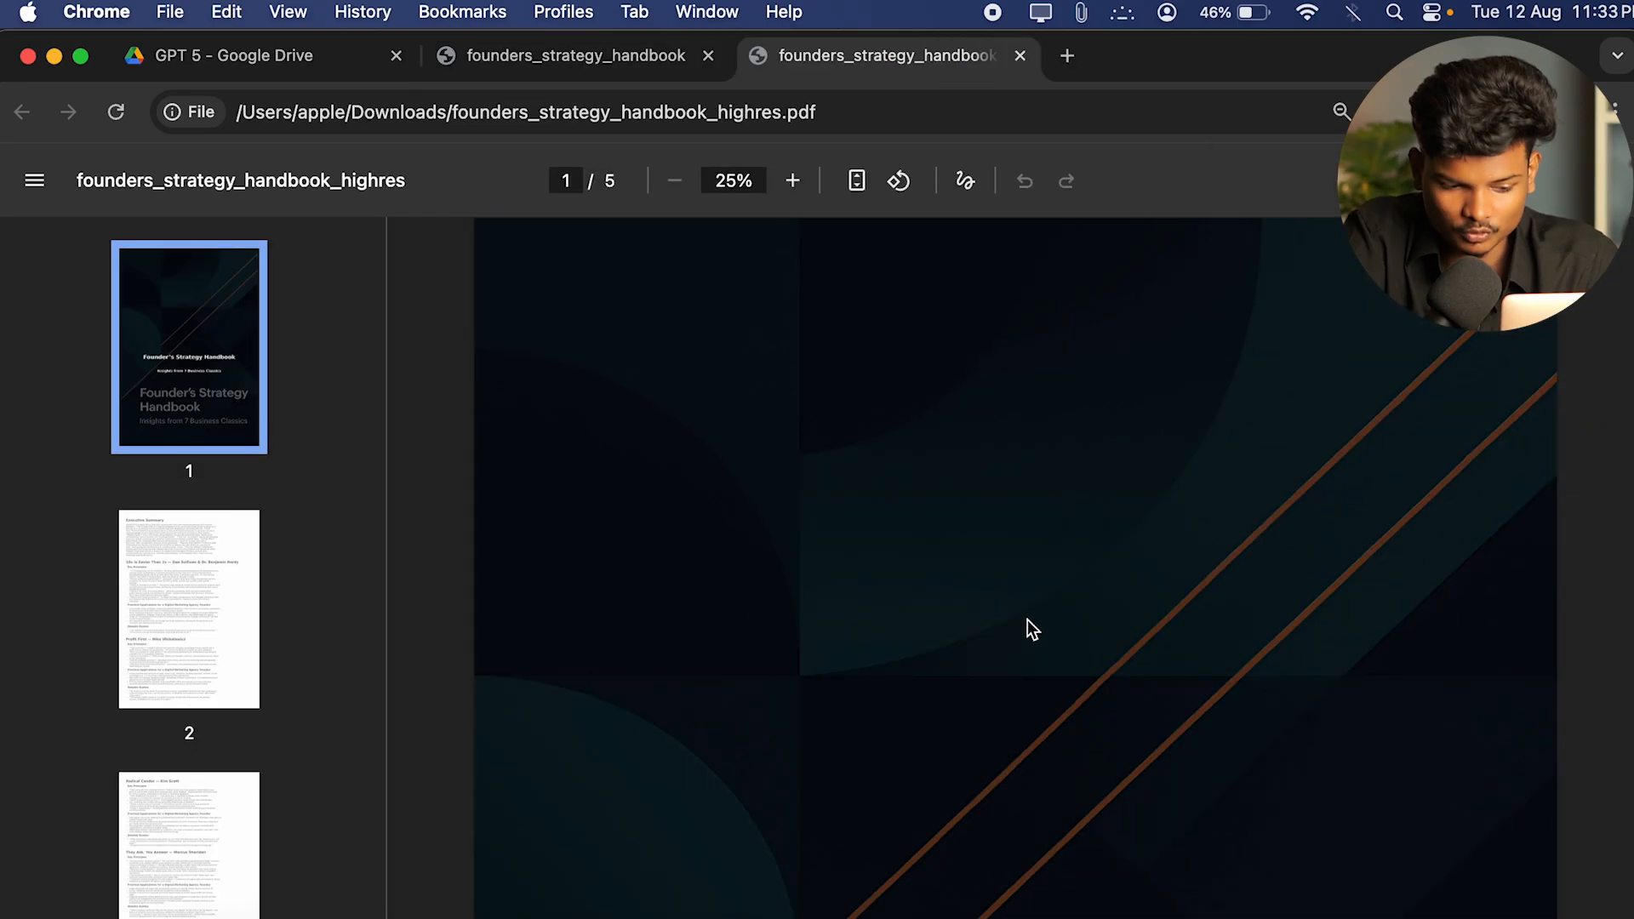
scroll(1028, 620, down, 10)
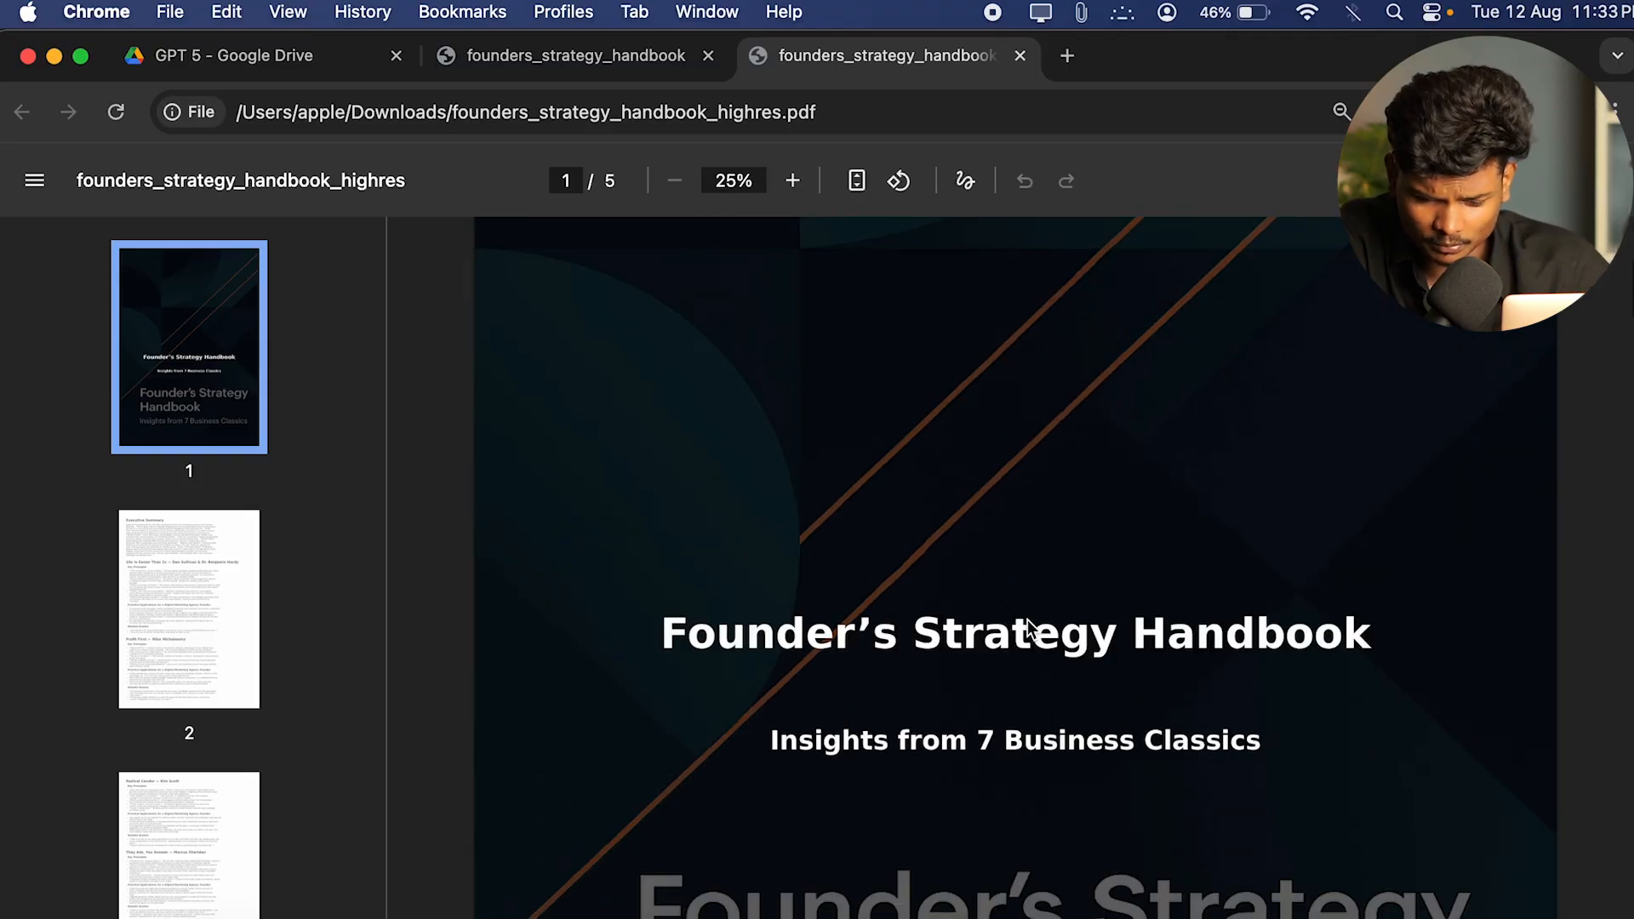
scroll(1026, 620, down, 2)
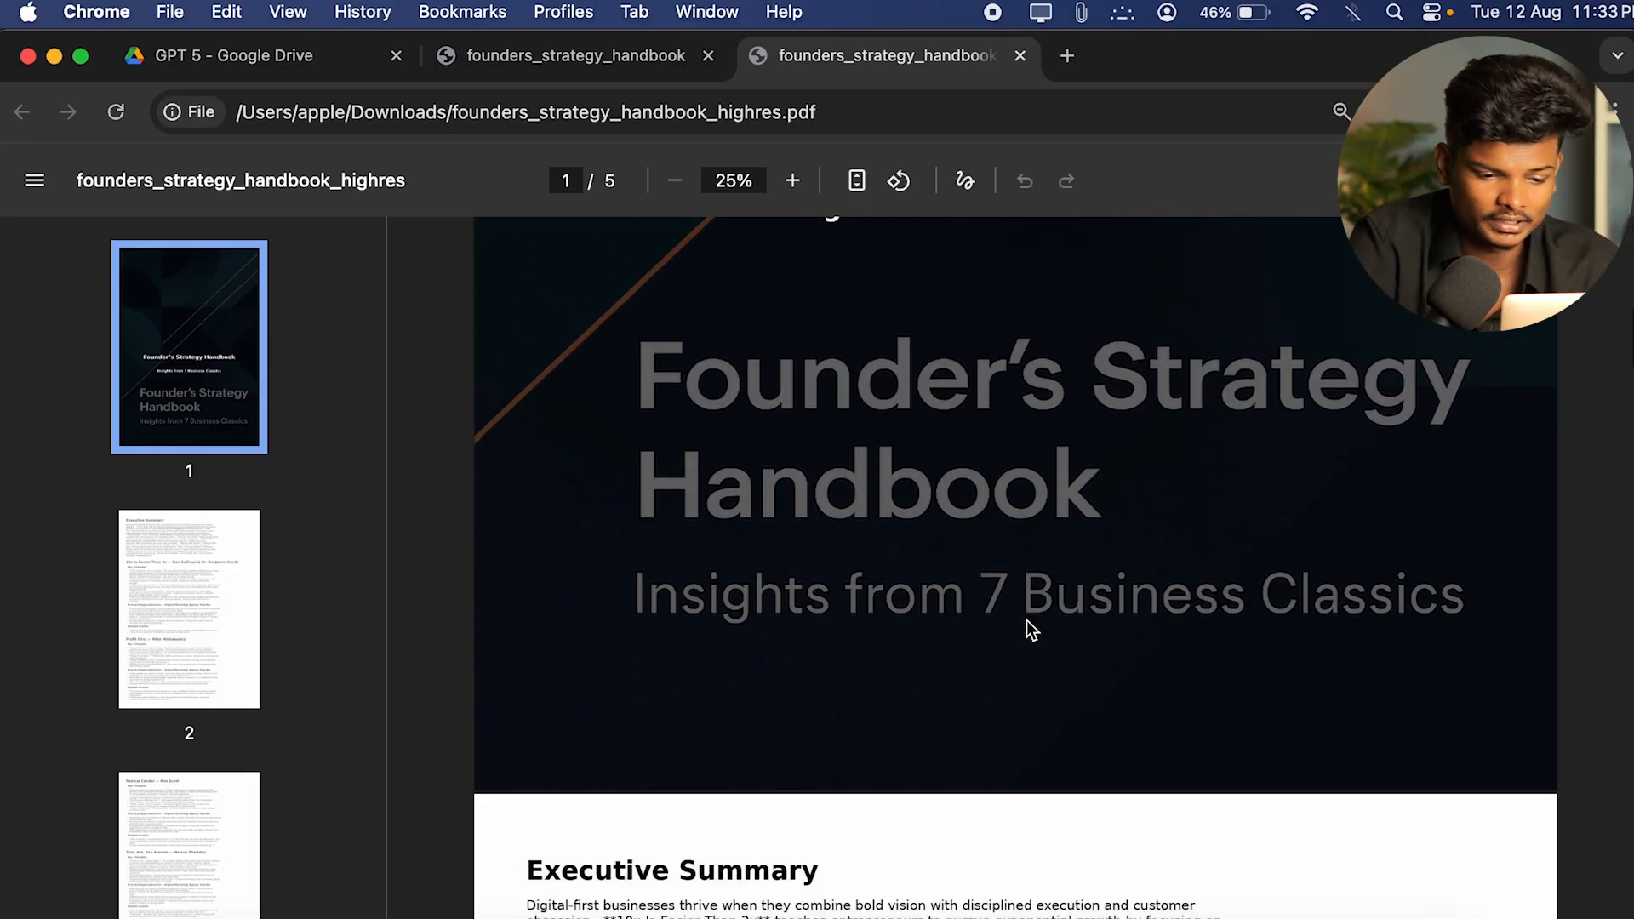
scroll(1023, 651, up, 8)
scroll(1023, 651, down, 5)
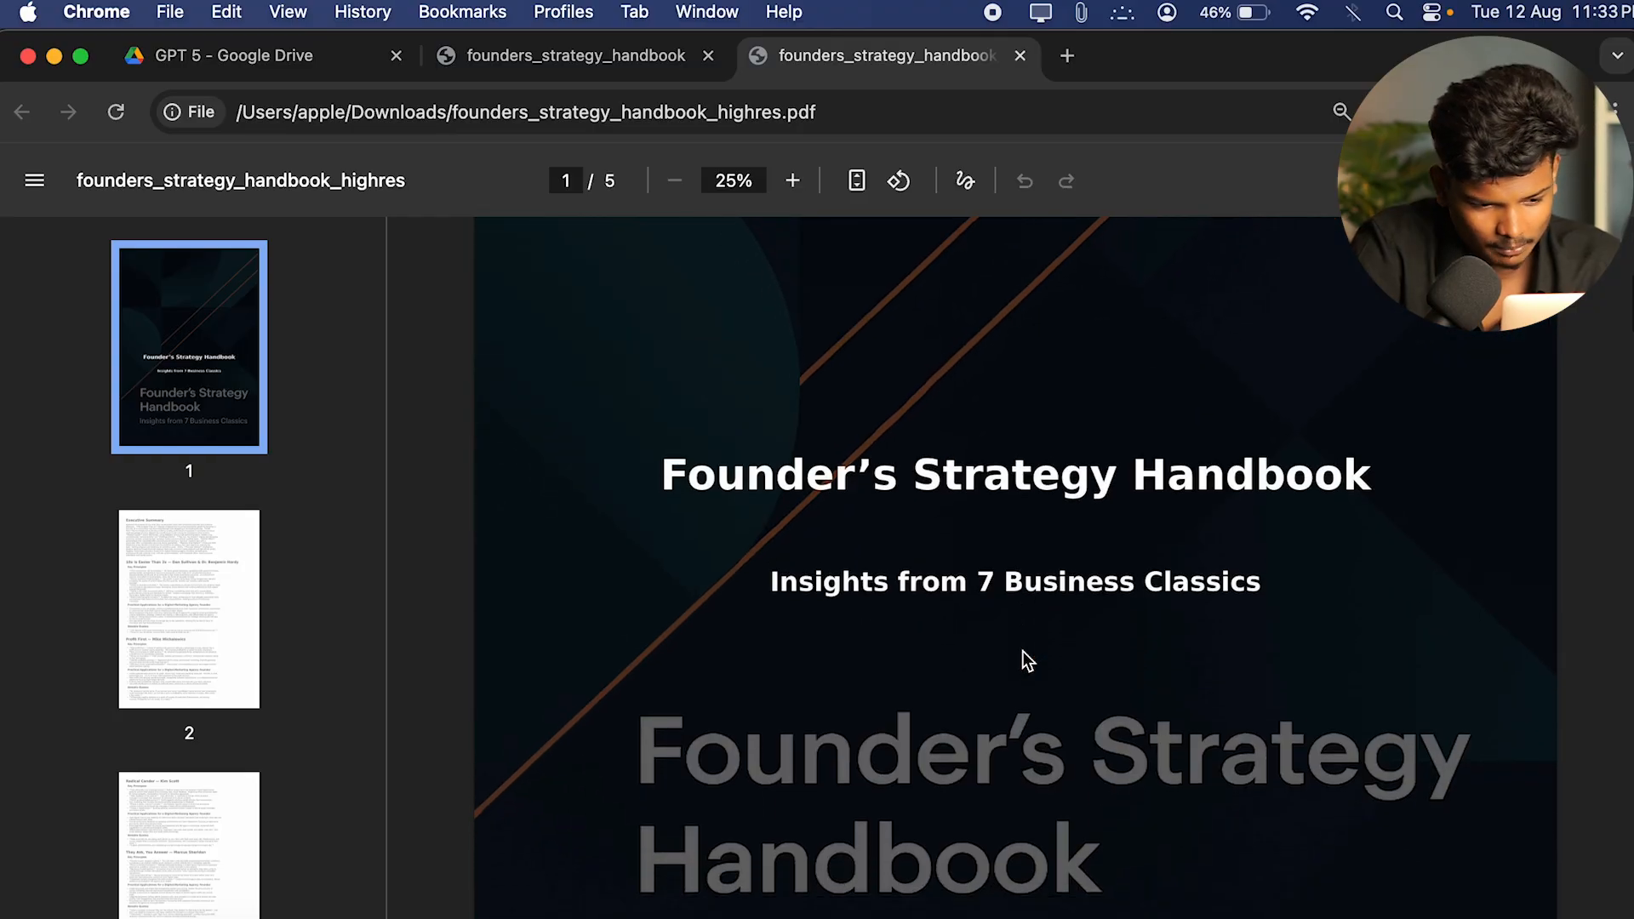
scroll(926, 473, down, 15)
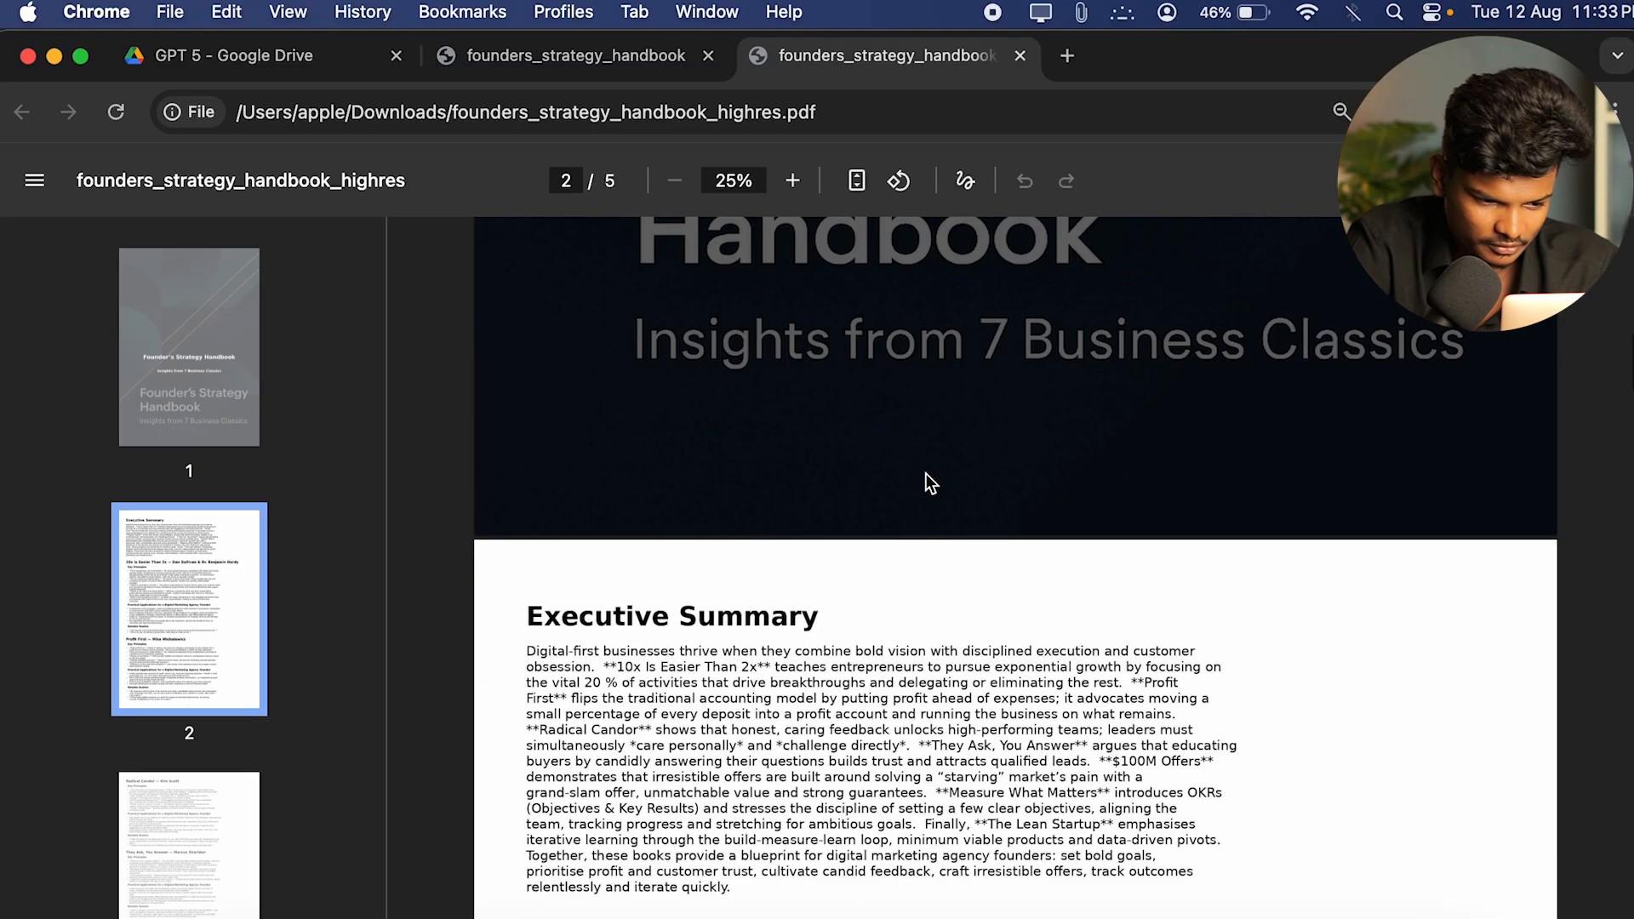
scroll(925, 473, up, 4)
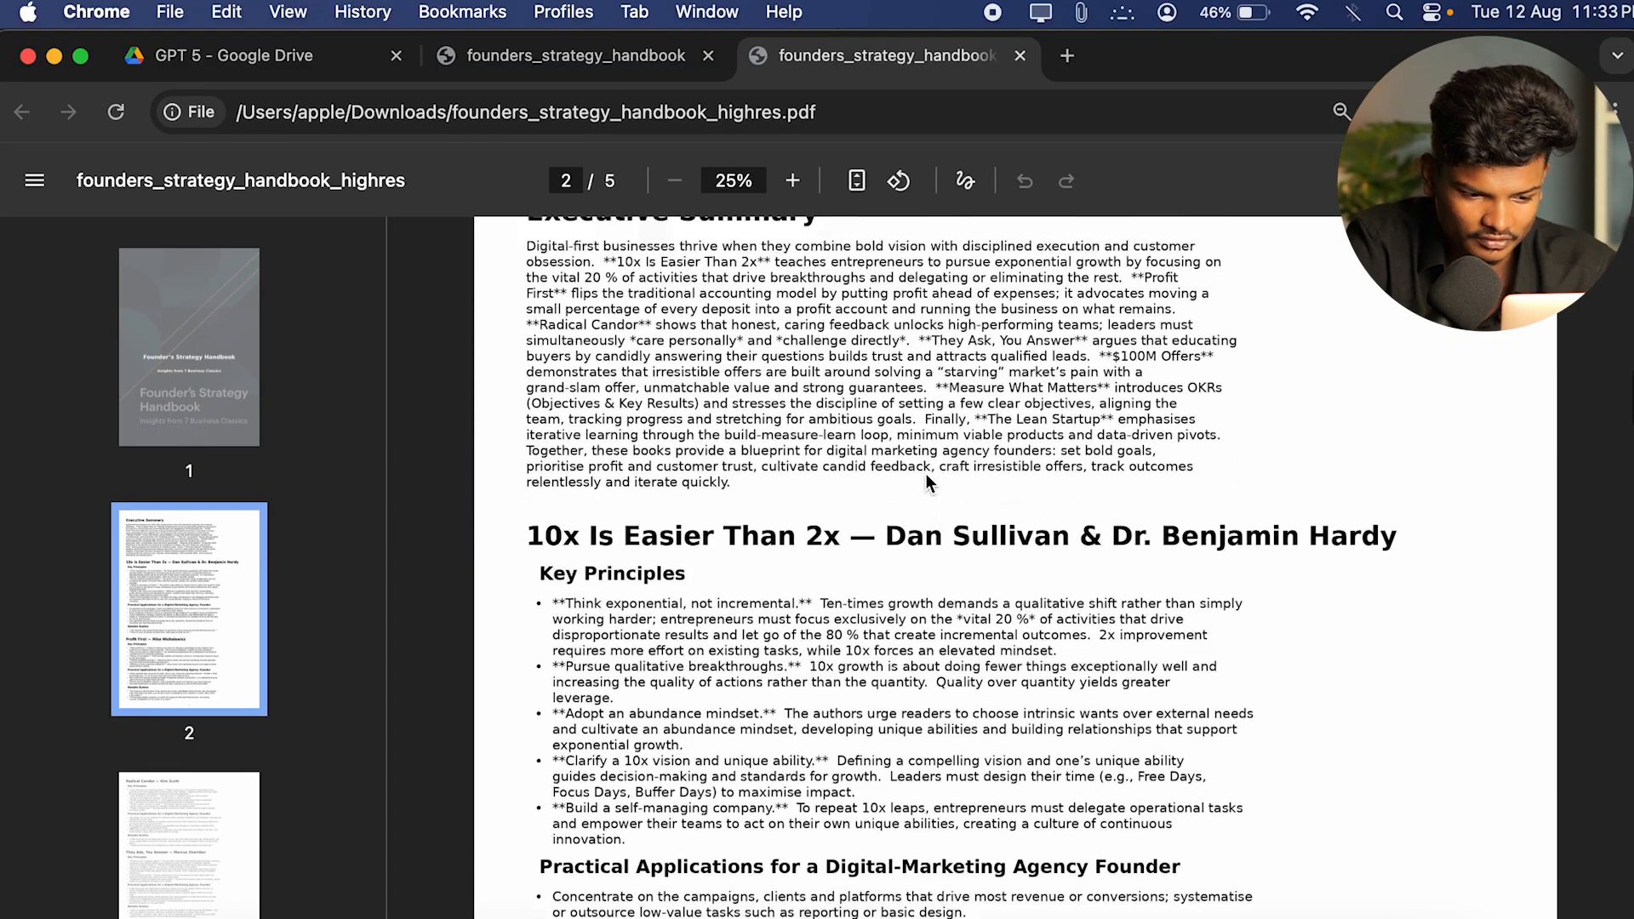
scroll(926, 473, down, 10)
scroll(926, 473, down, 10)
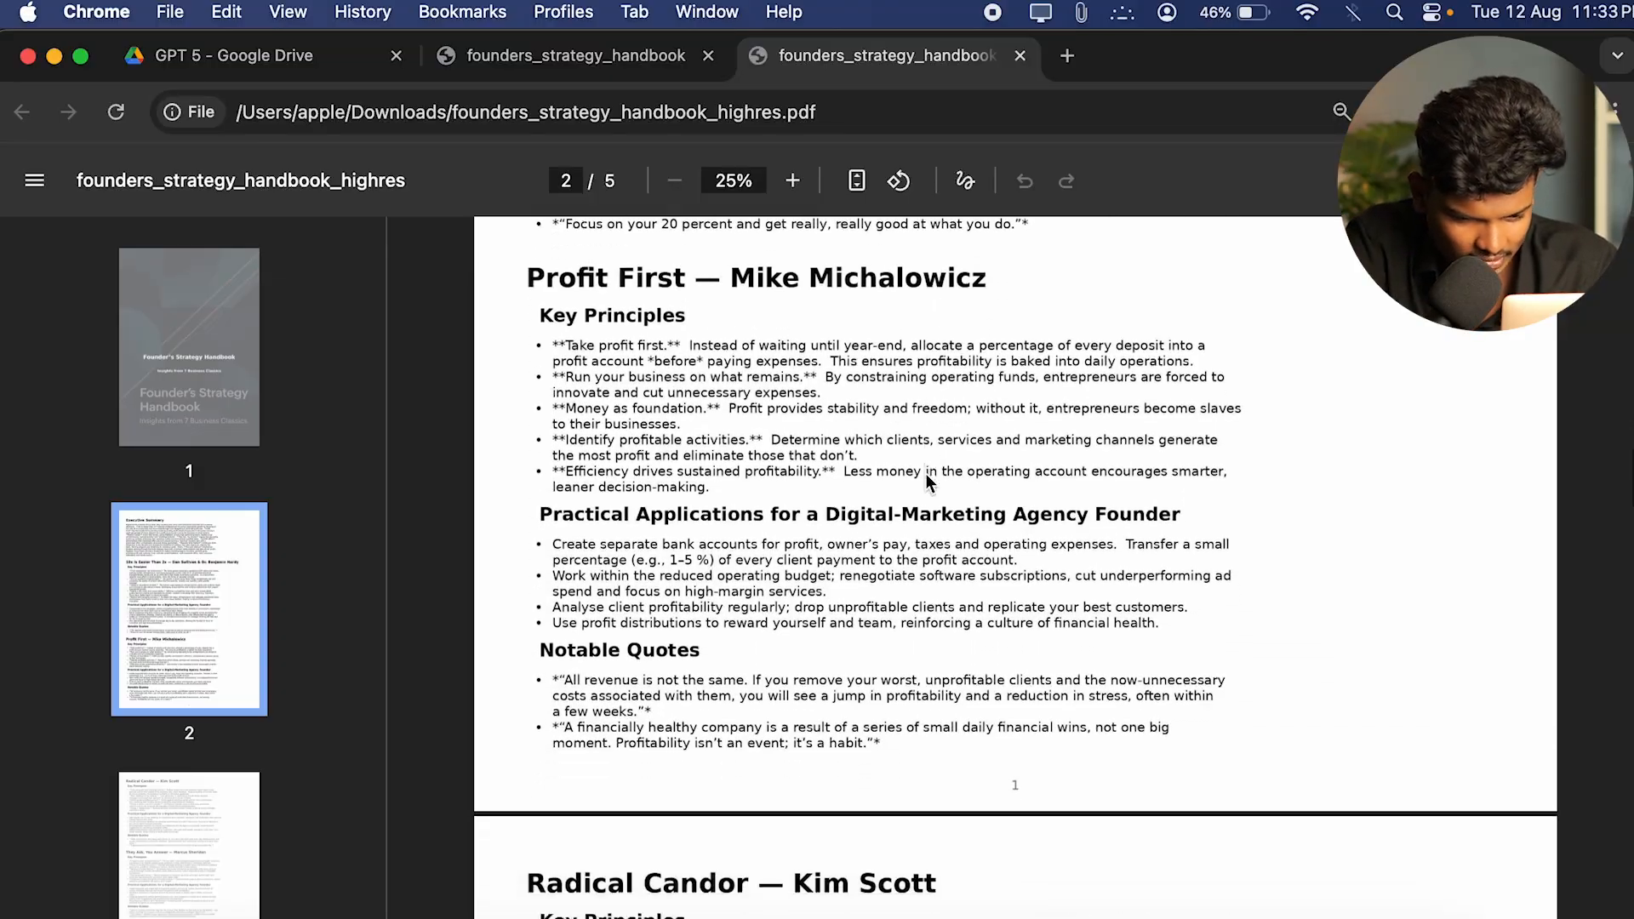
scroll(926, 474, down, 15)
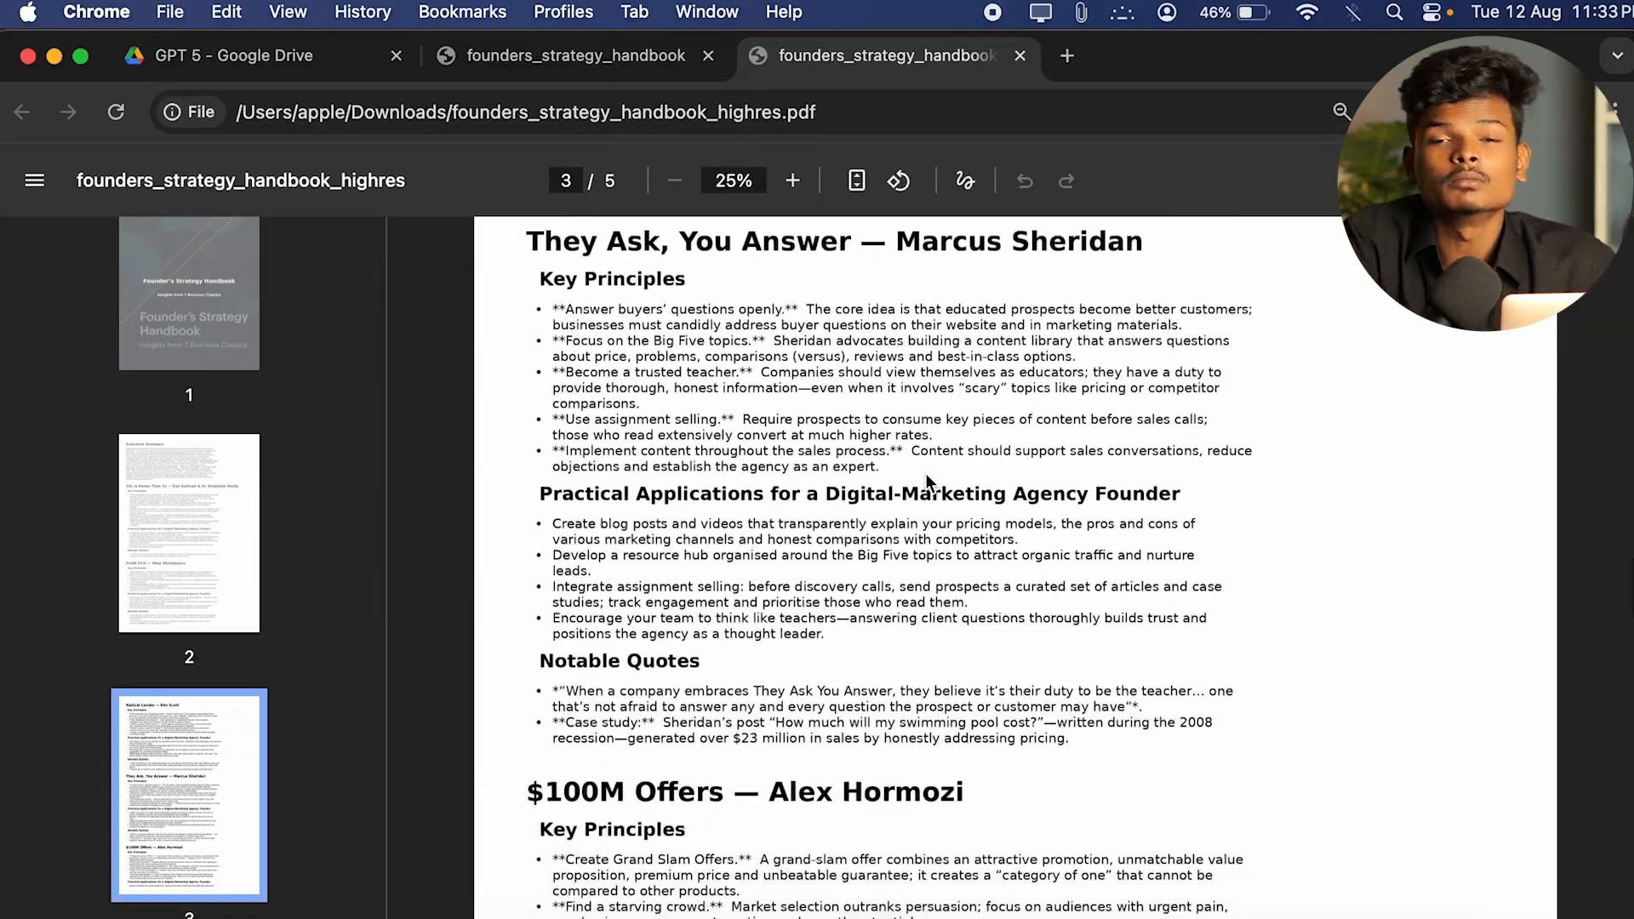
scroll(925, 473, down, 5)
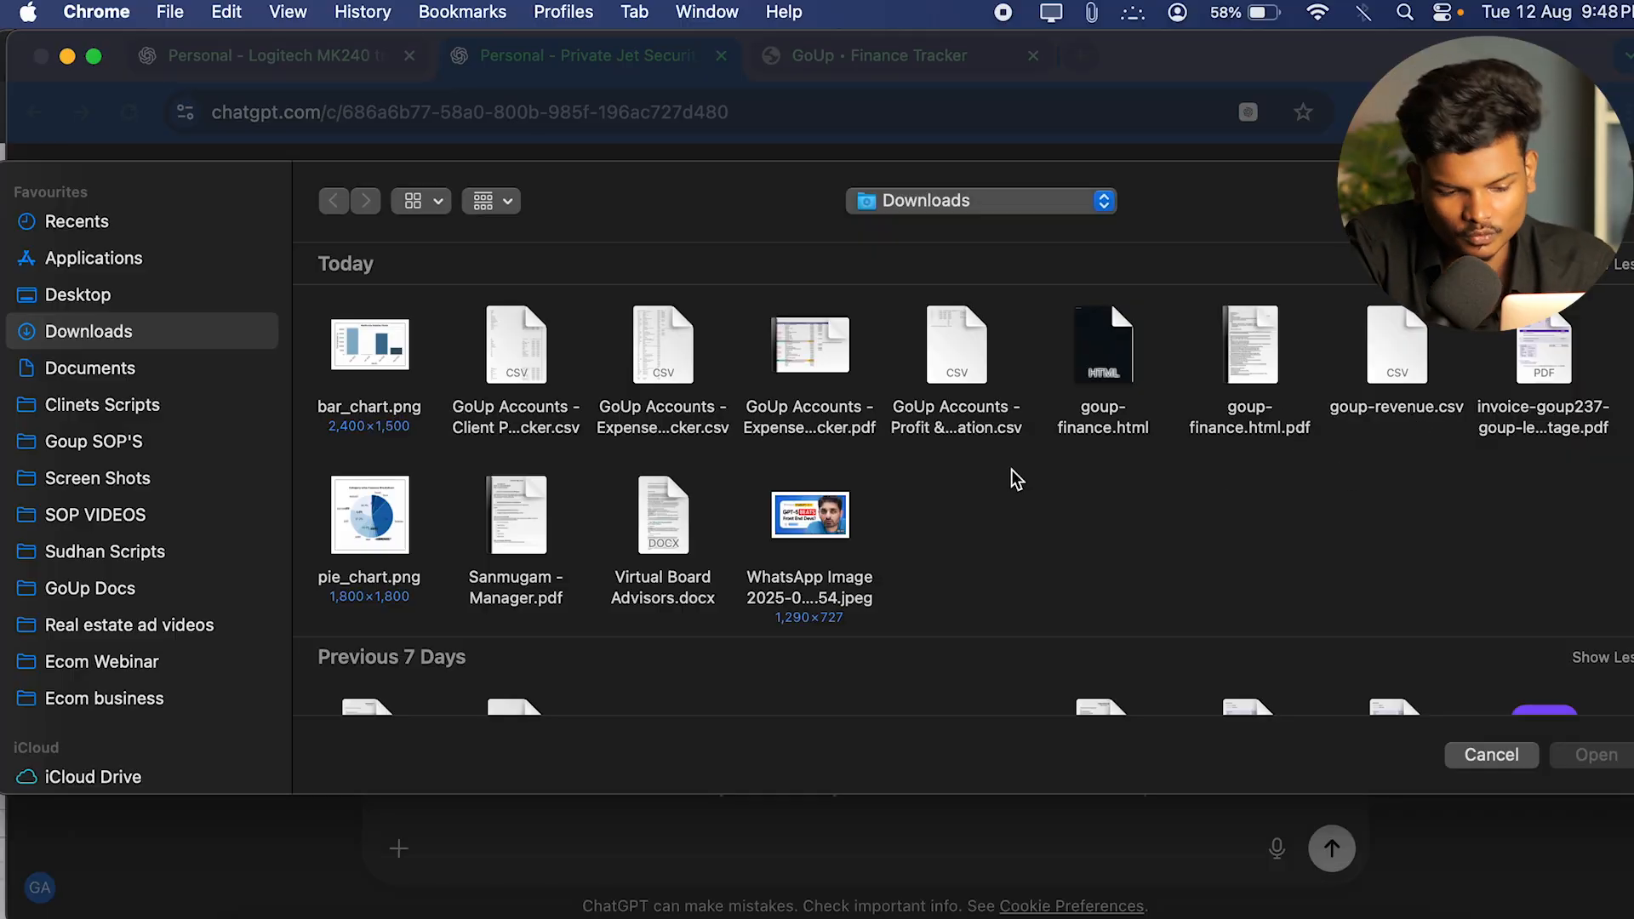
Attach the GoUp Accounts - Expense Tracker PDF and send the prompt requesting a category-wise pie chart and a month-wise trend chart.
click(829, 413)
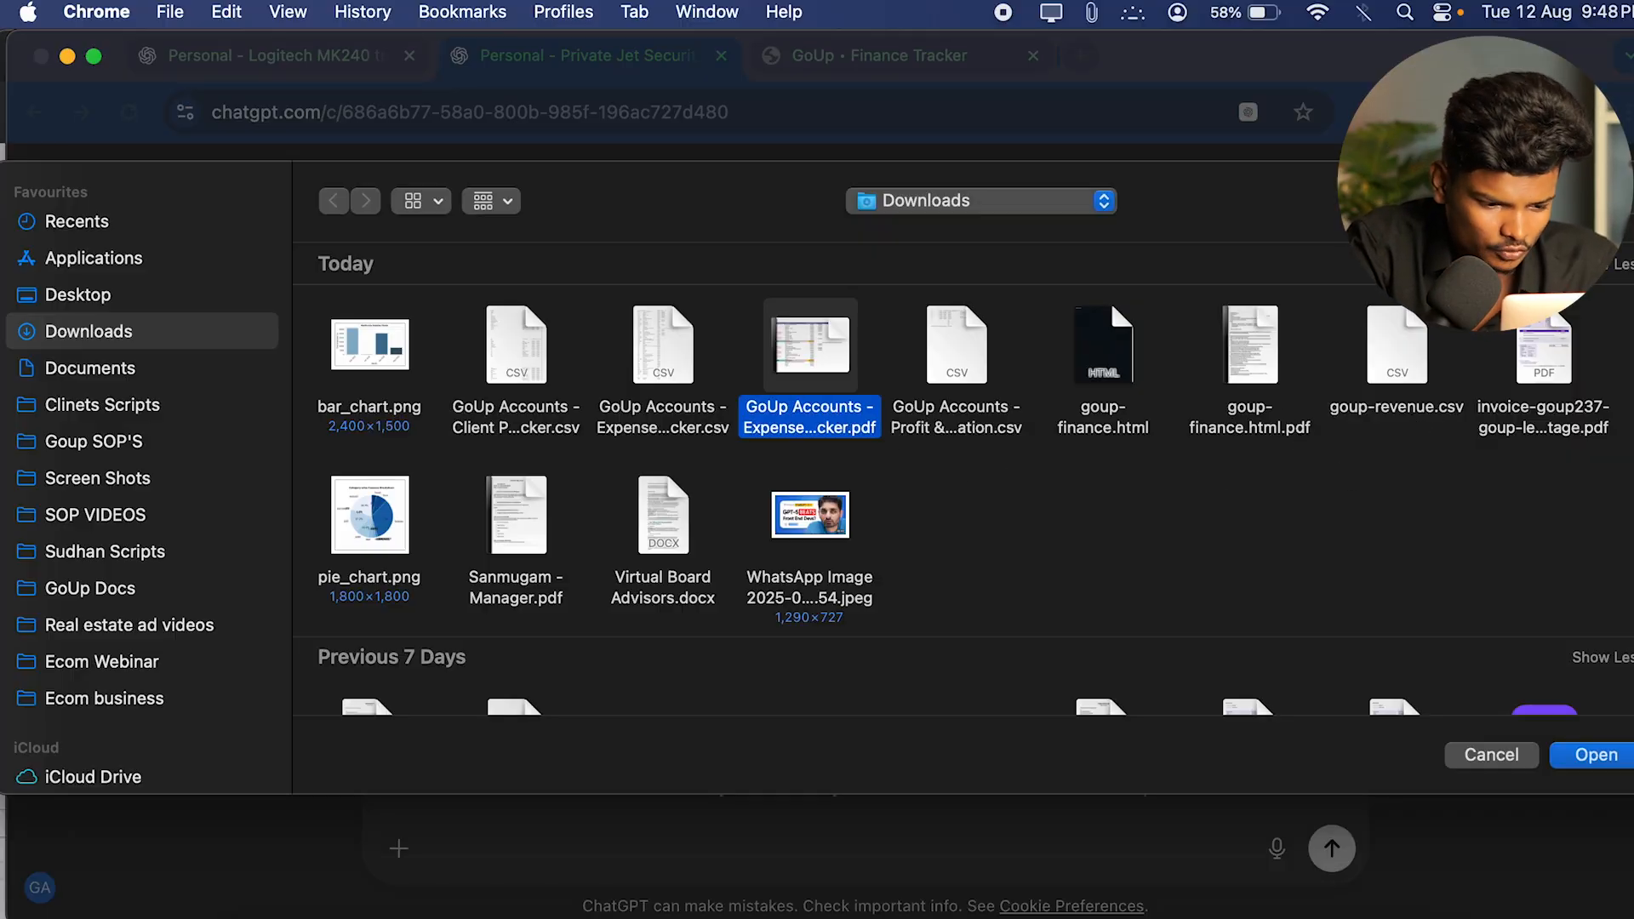
click(1619, 766)
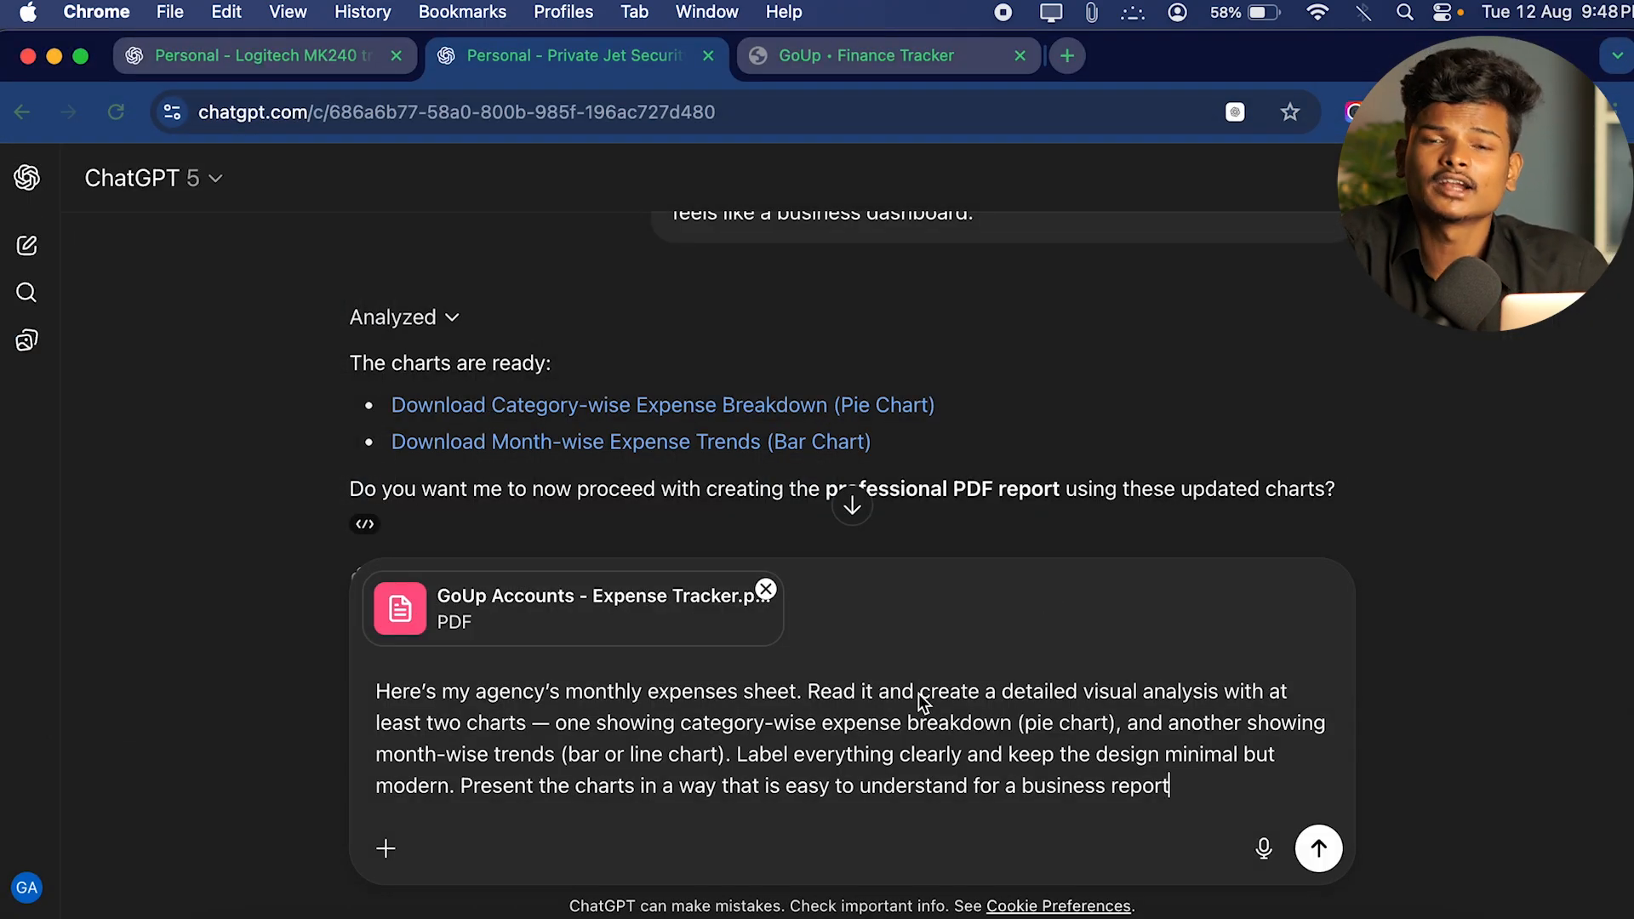
key(Return)
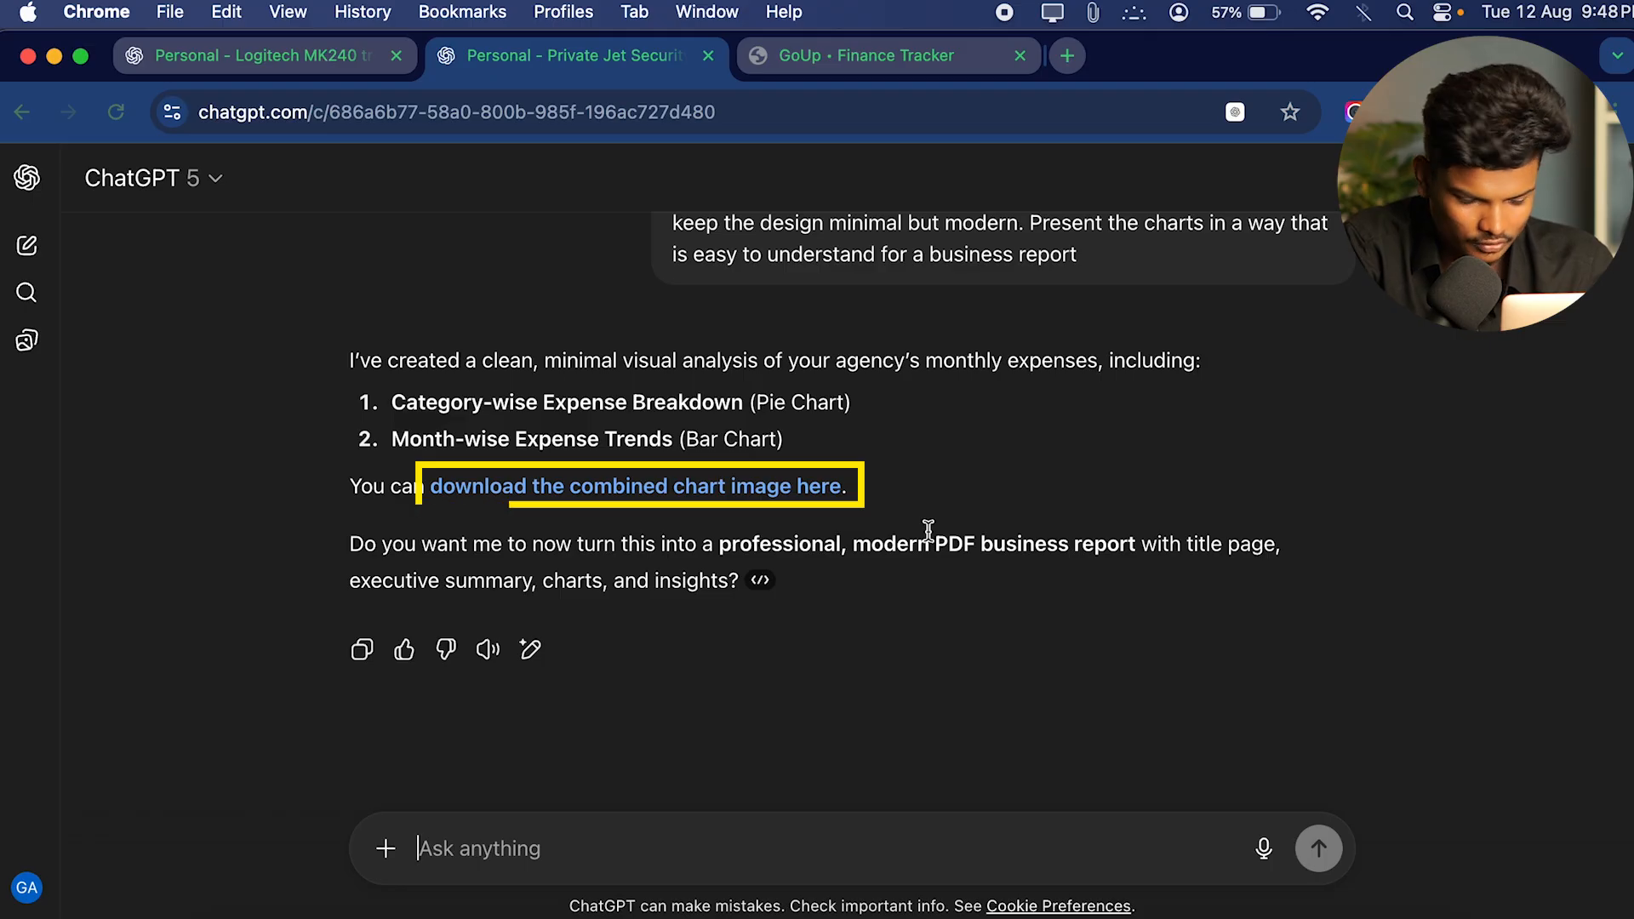
Download the combined expense chart image from the reply and open it.
click(807, 495)
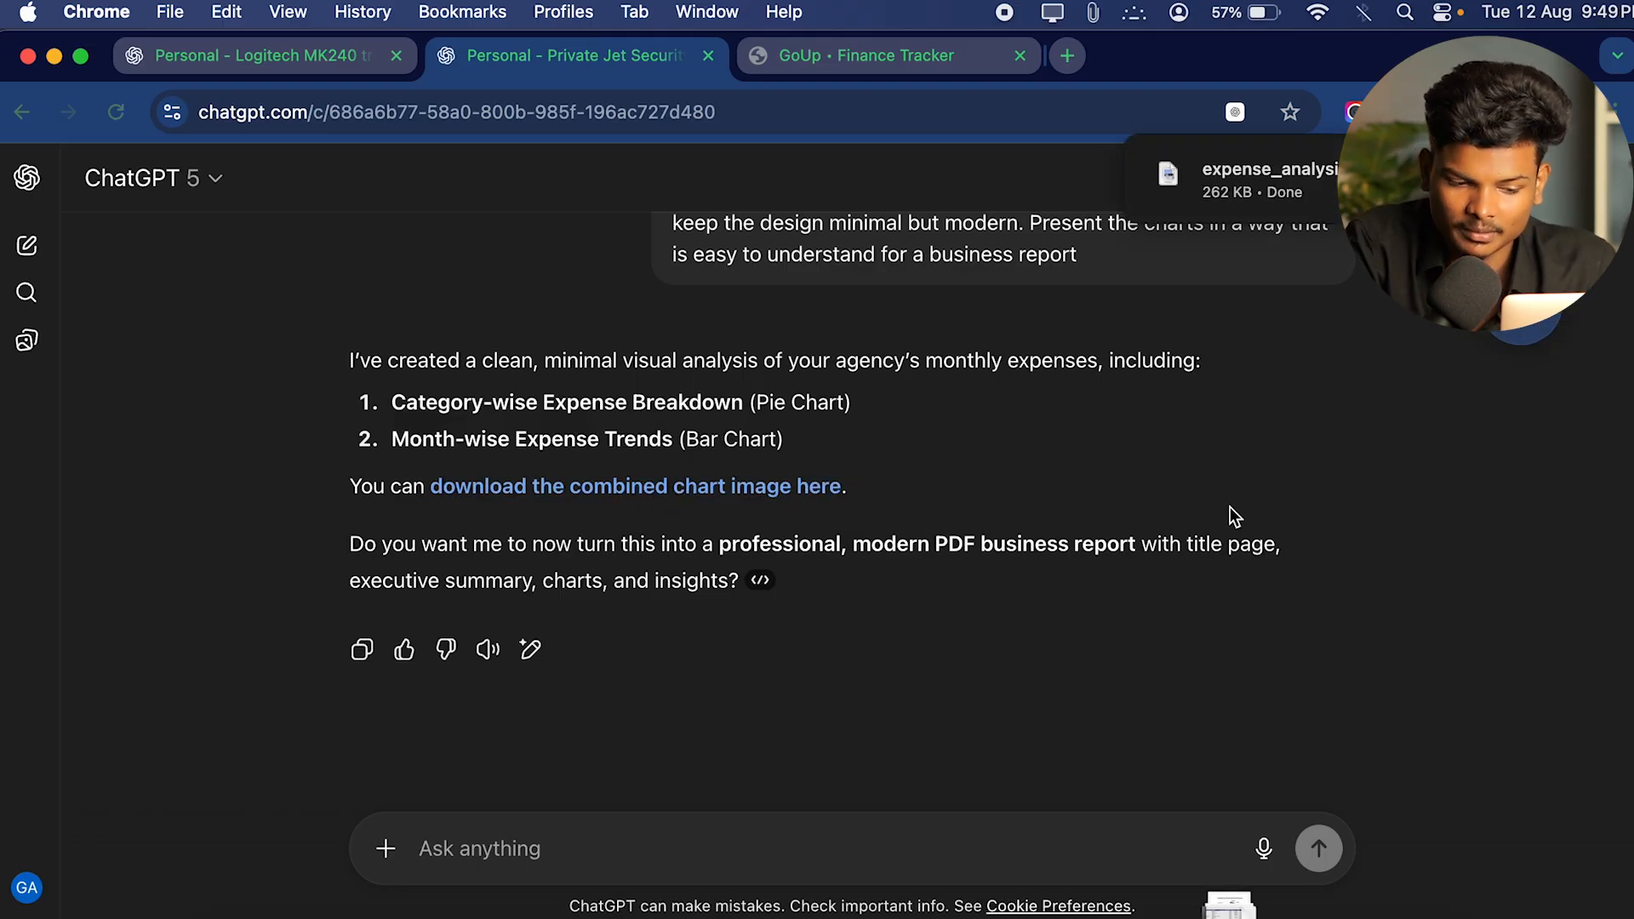
click(1286, 198)
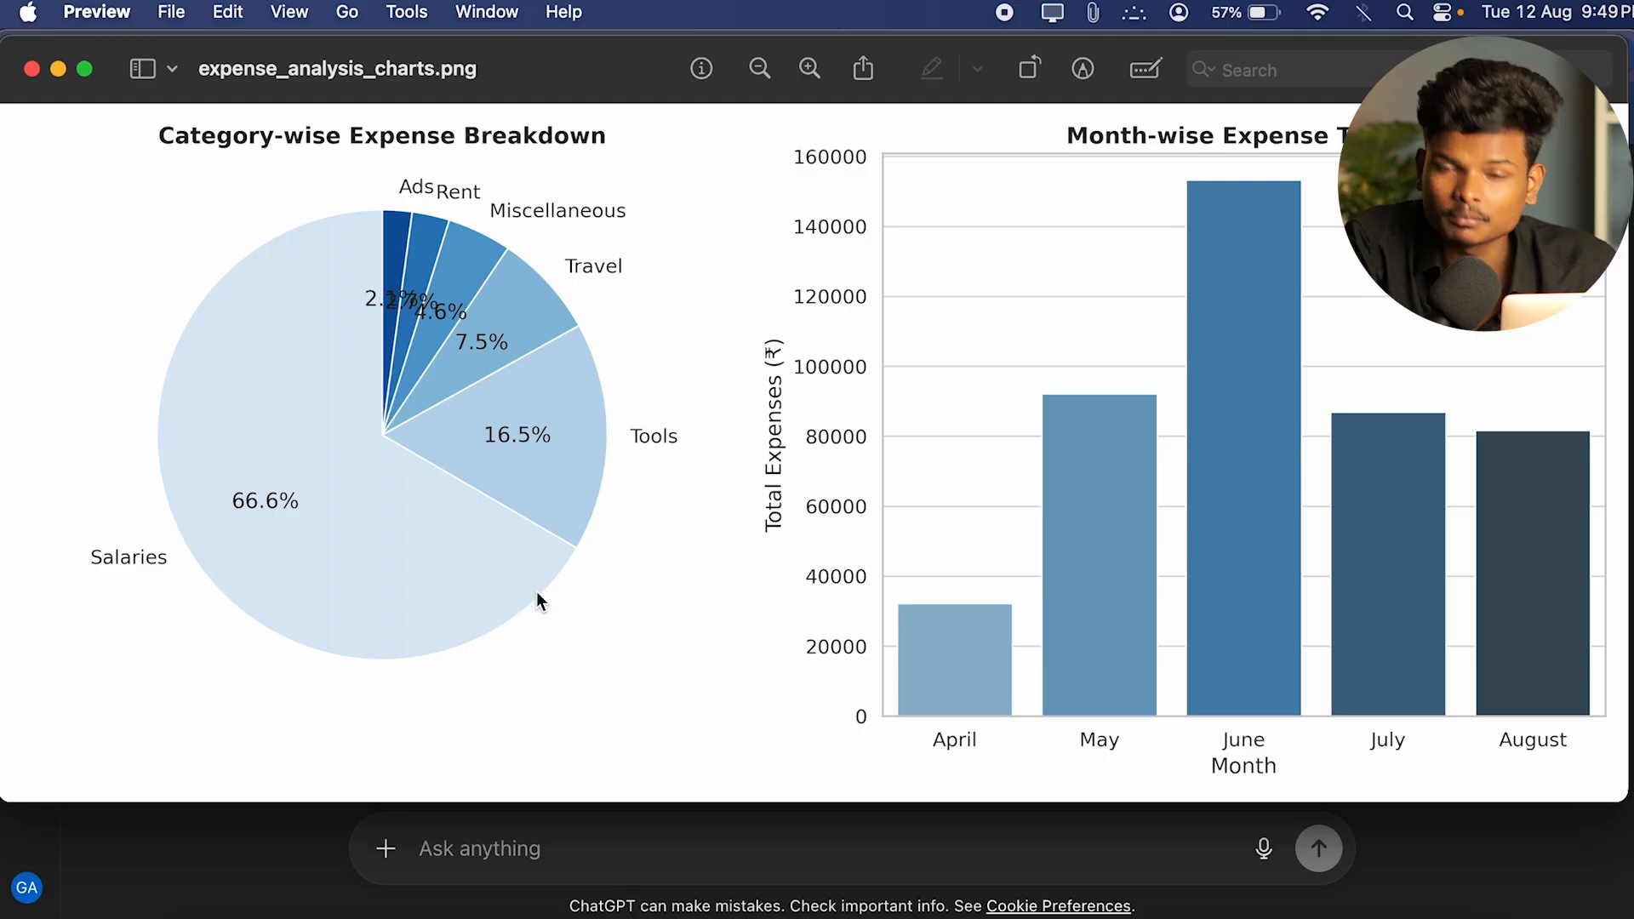
Send a prompt requesting a professional, modern blue-and-grey PDF report titled 'GoUp Agency Monthly Expense Report', with executive summary, charts, short insights, dashboard-like layout and detailed content.
click(511, 841)
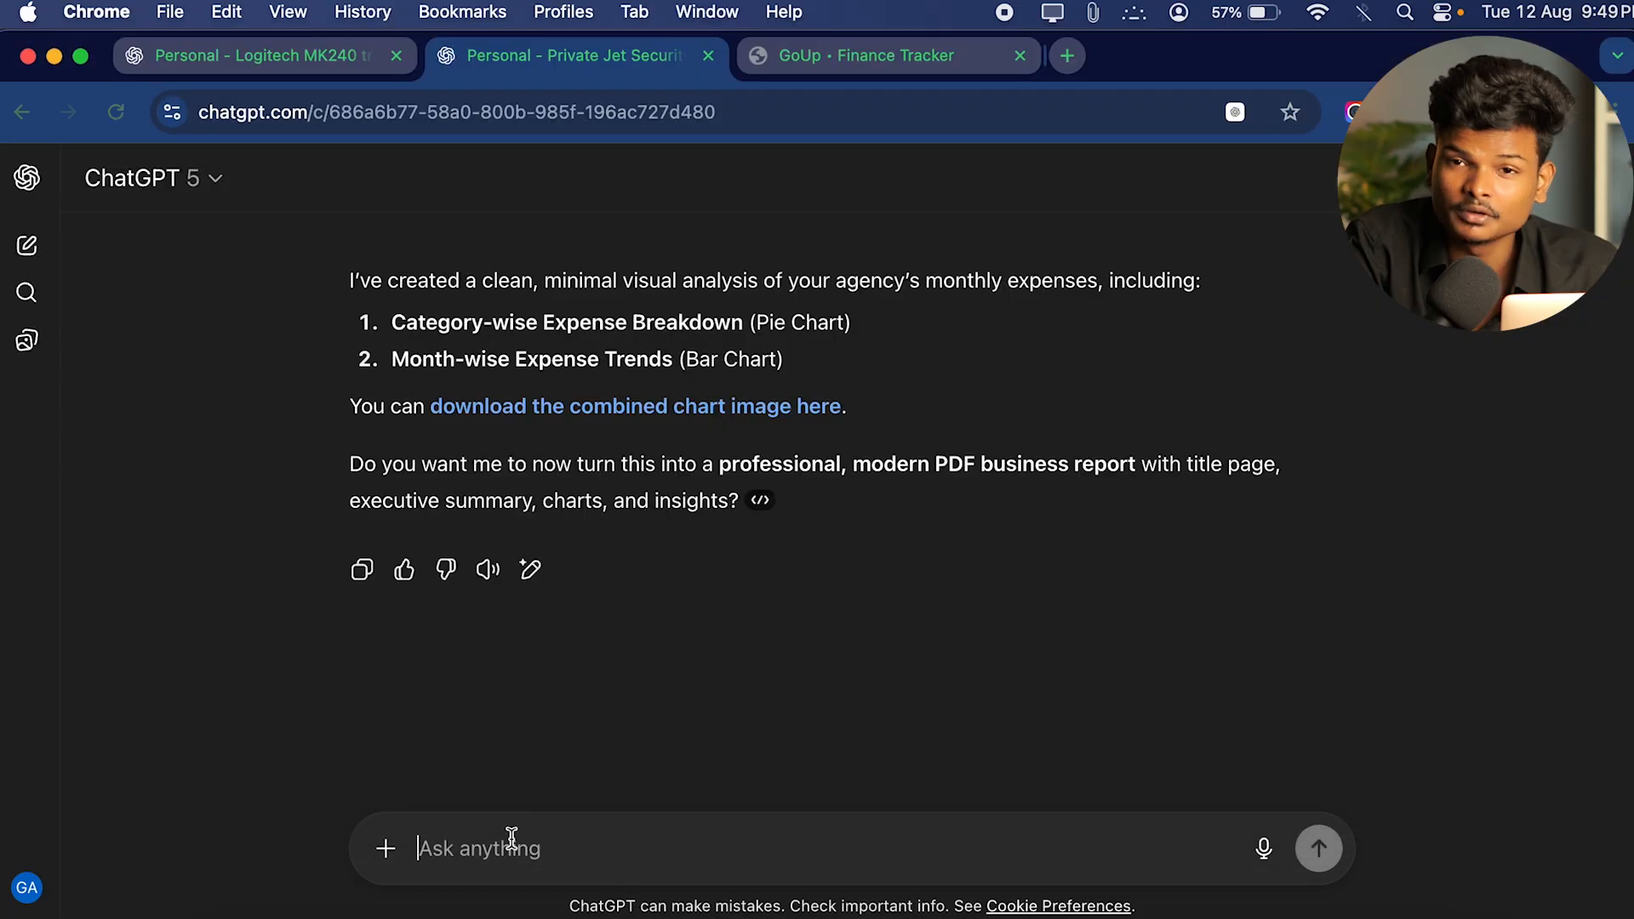
text(Using the analysis and charts you just created, design a professional, modern-looking PDF report. Use clean fonts, attractive section headers, and a minimal color palette (blue + grey). Include a title page with 'GoUp Agency Monthly Expense Report', an executive summary, the visual charts, and a short insights section. Make sure the layout feels like a business dashboard.)
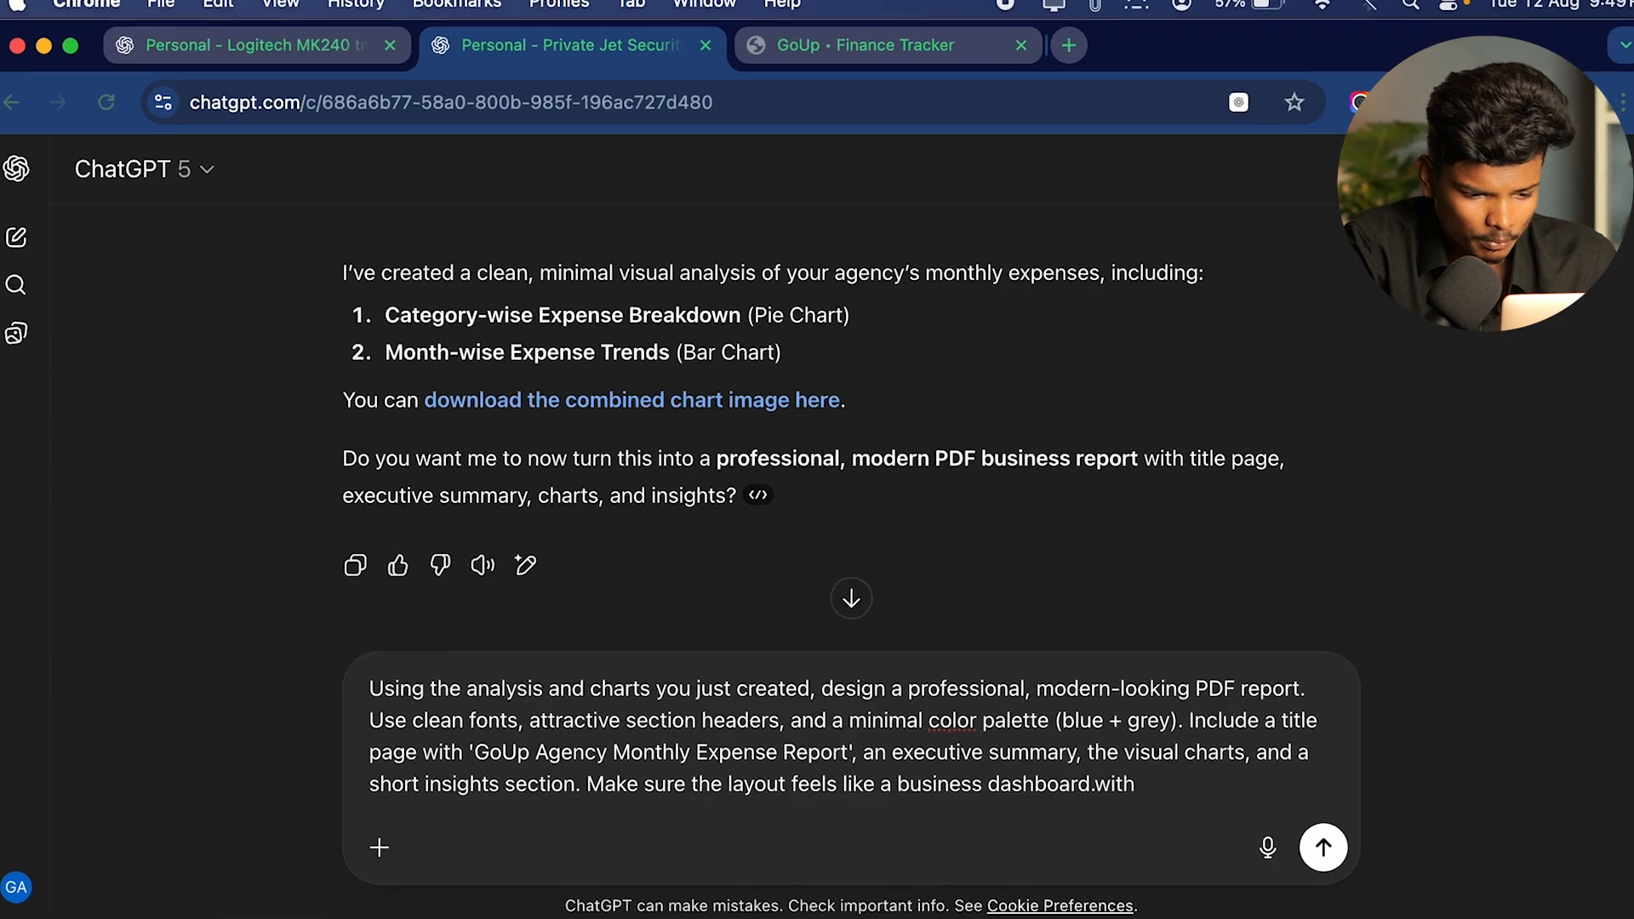
text(detailed )
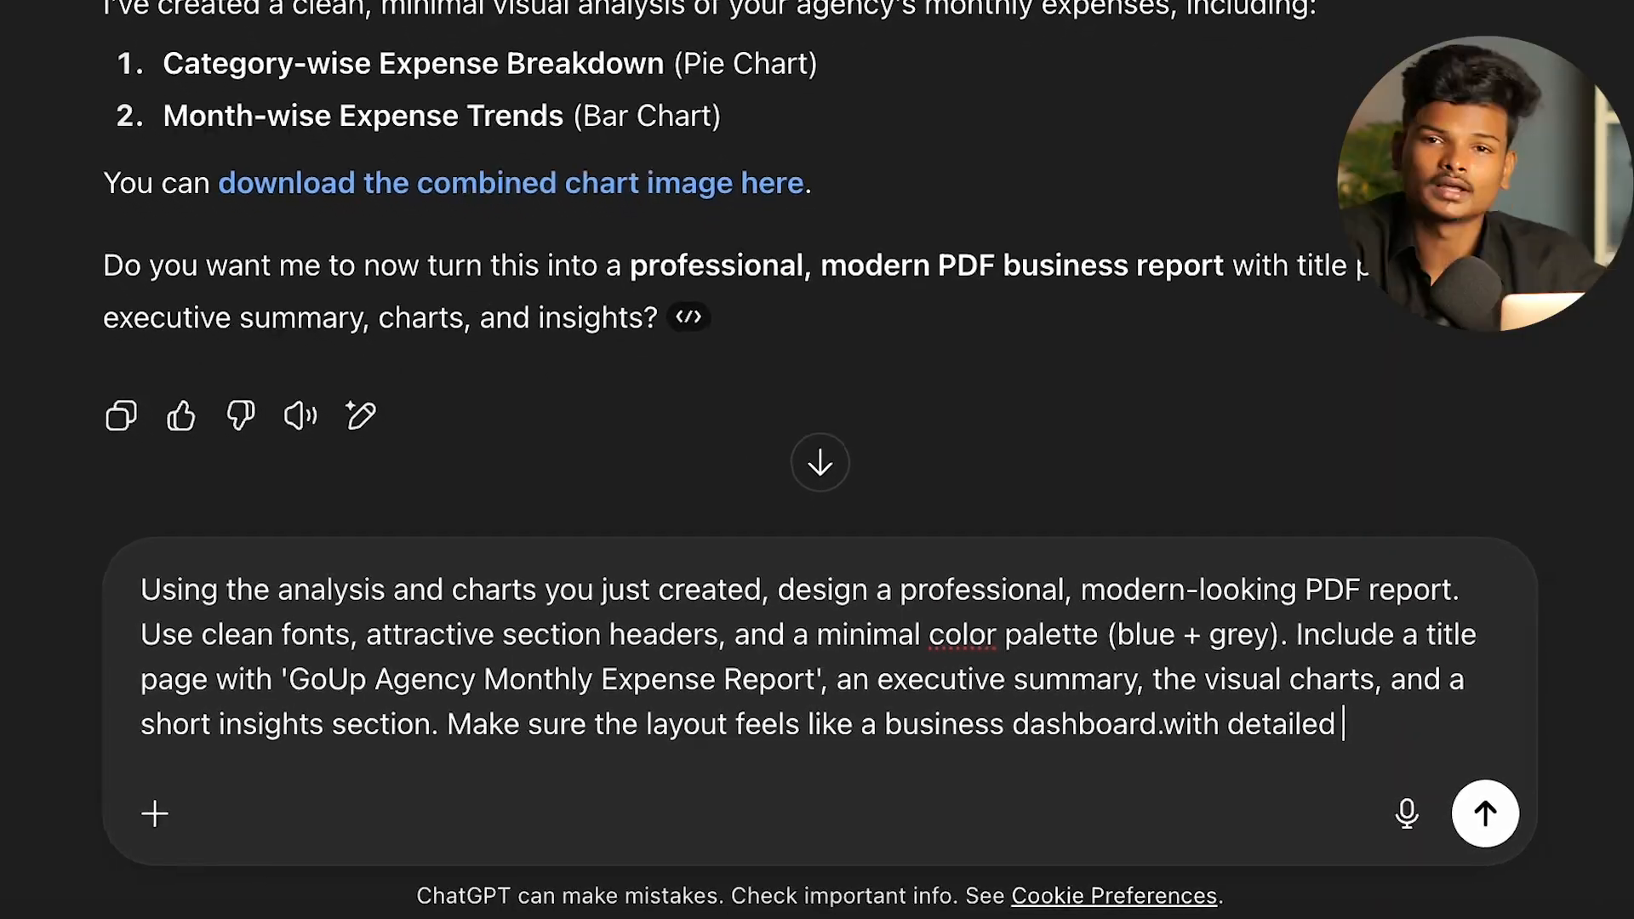
text(content)
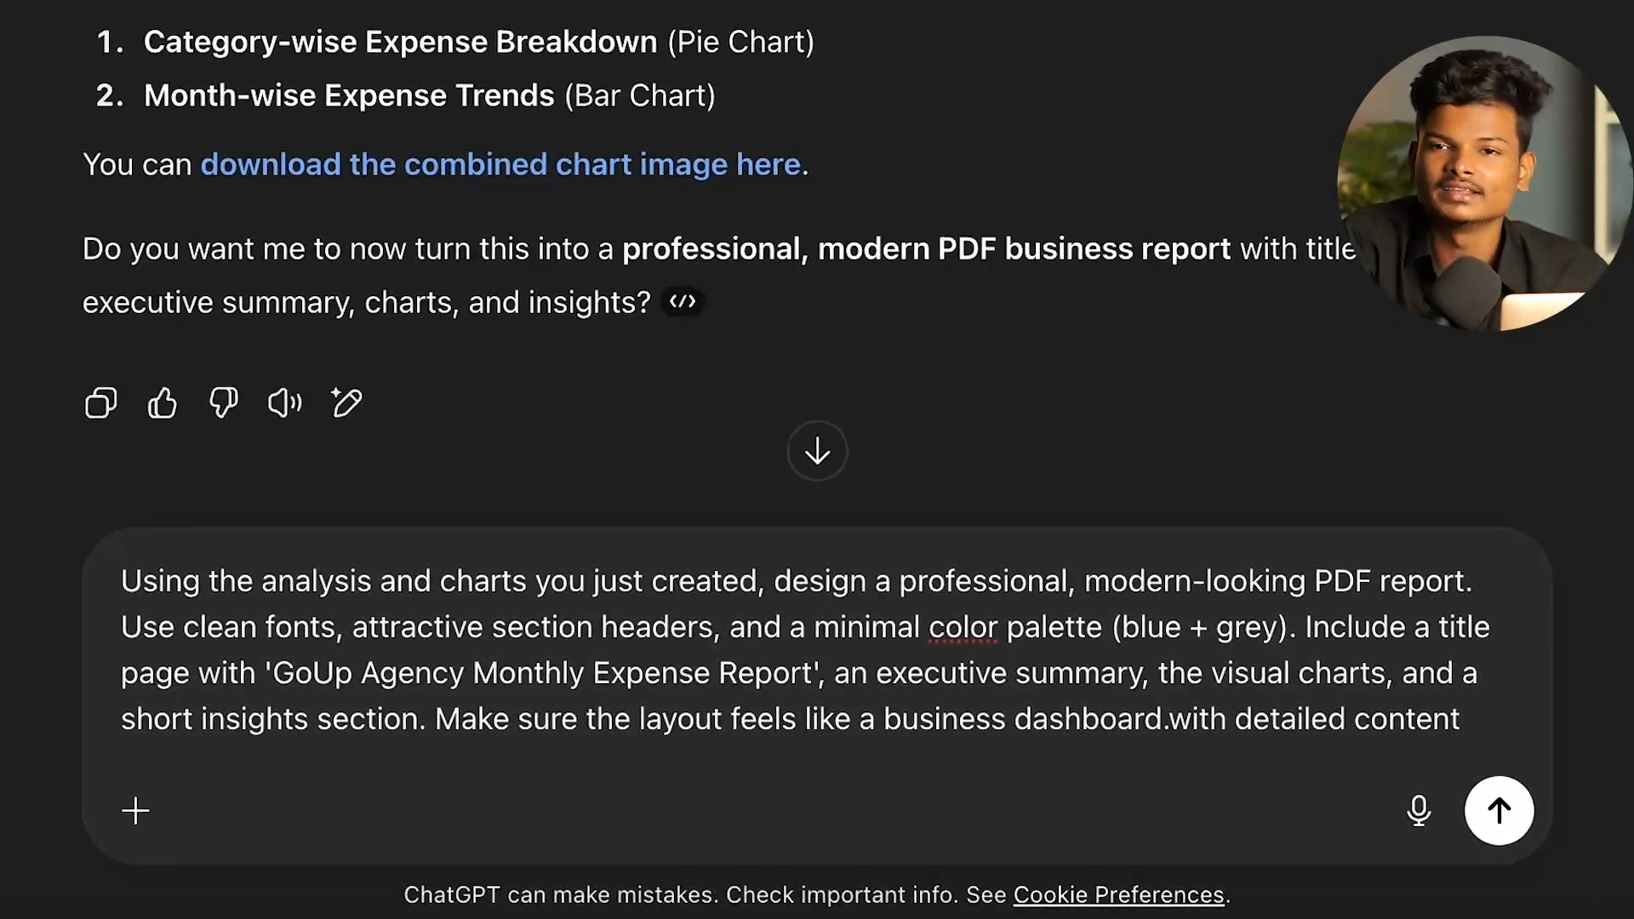
key(BackSpace)
key(BackSpace)
key(BackSpace)
text(n)
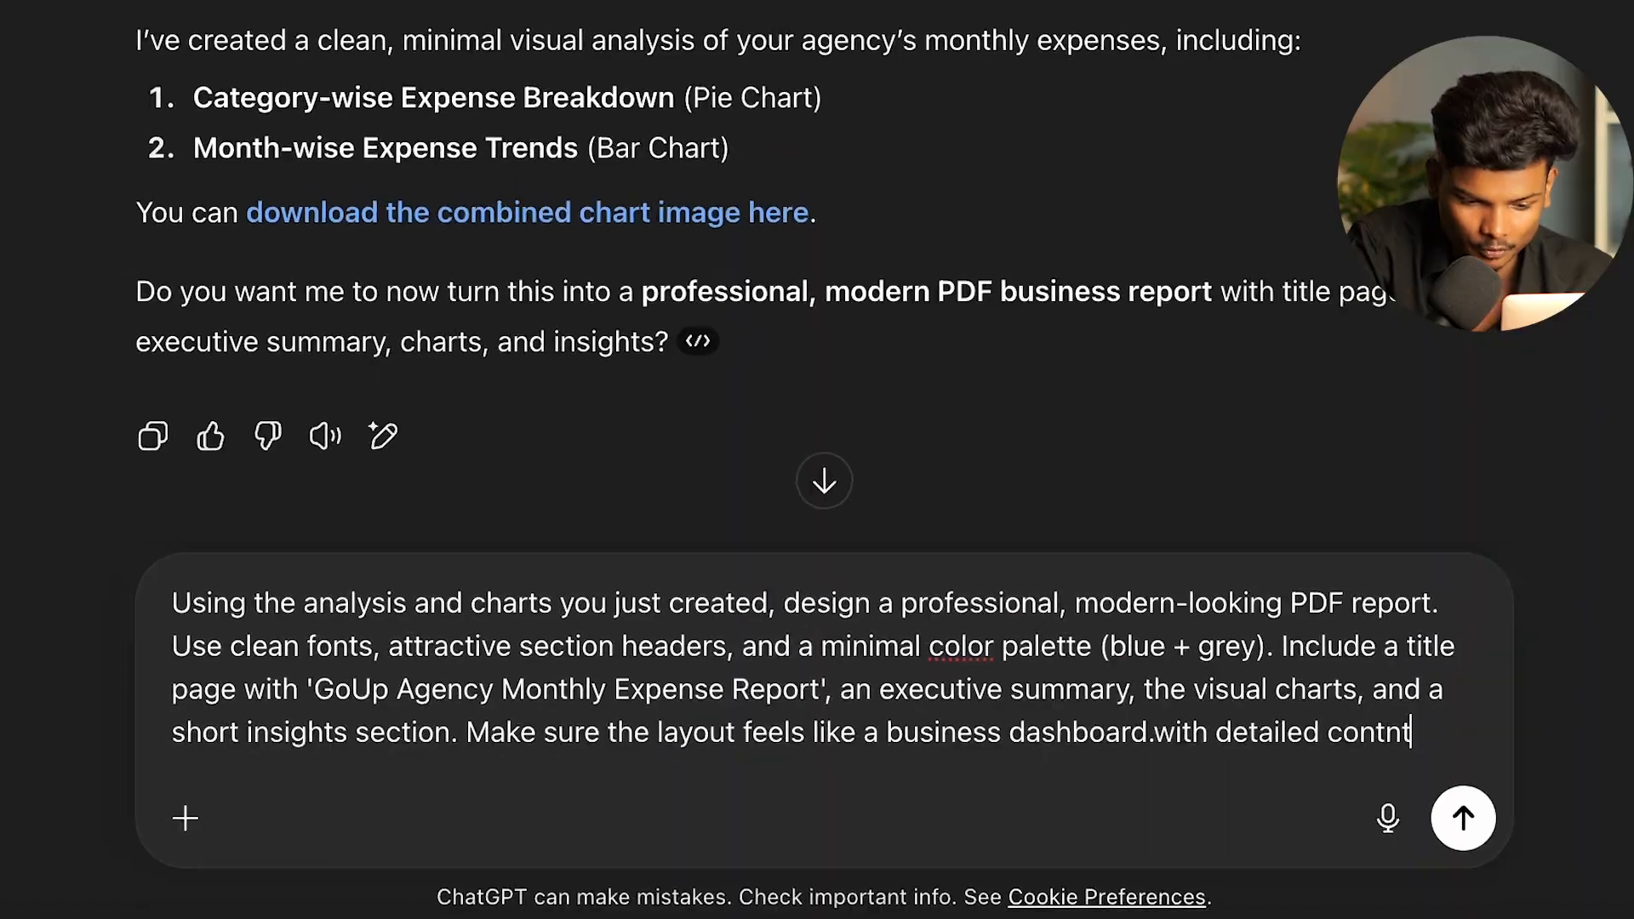
key(BackSpace)
text(ent)
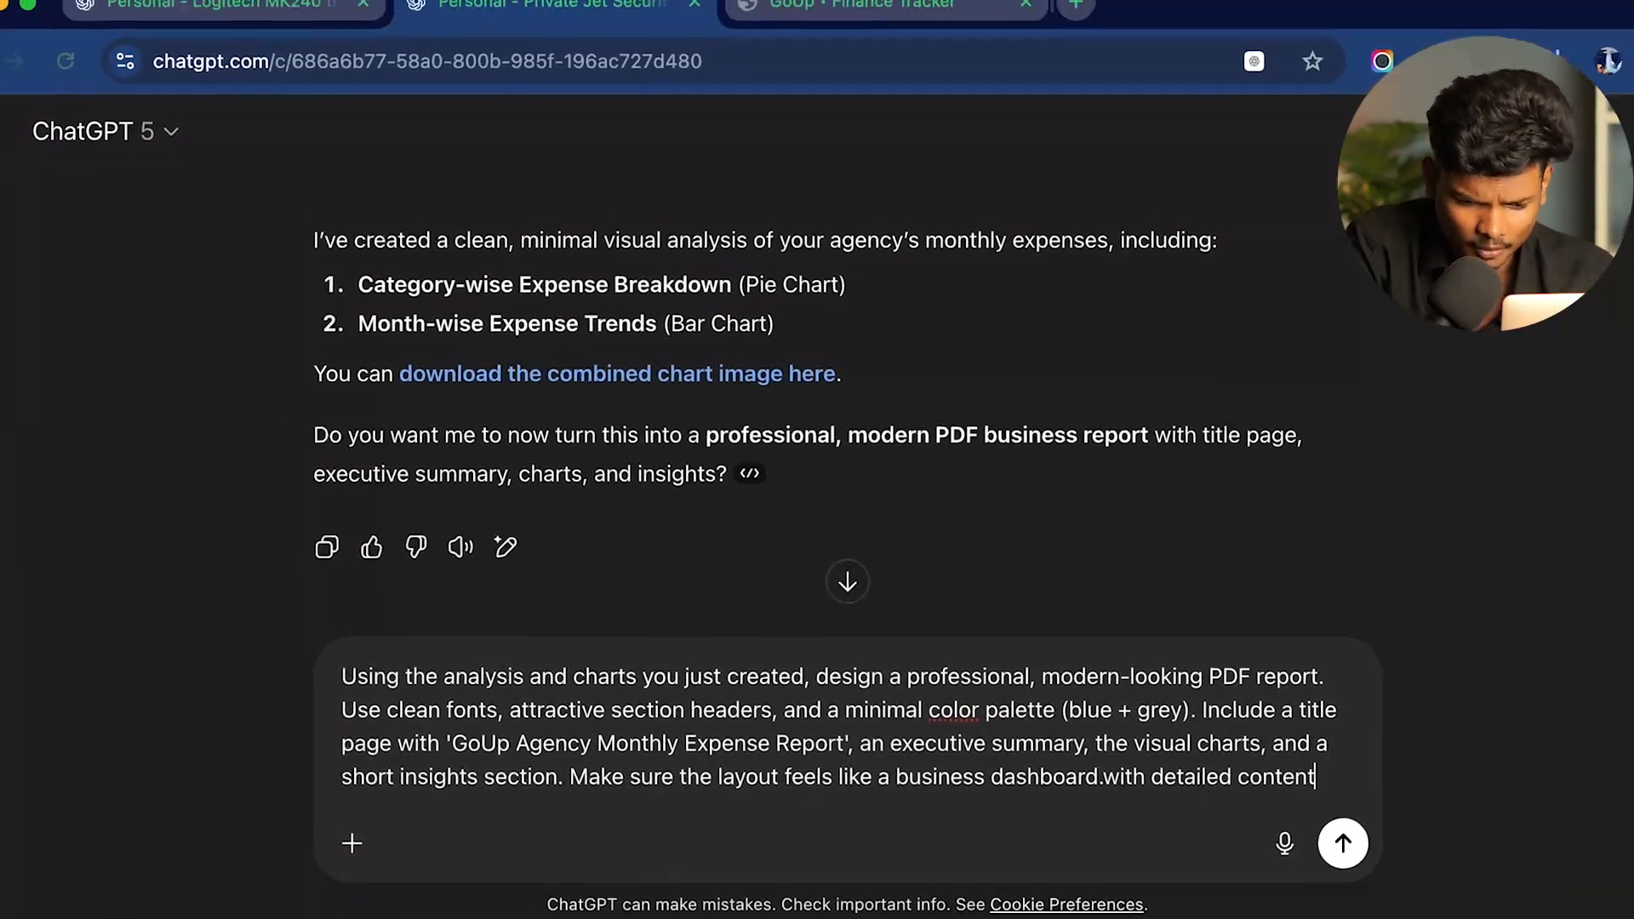
key(Return)
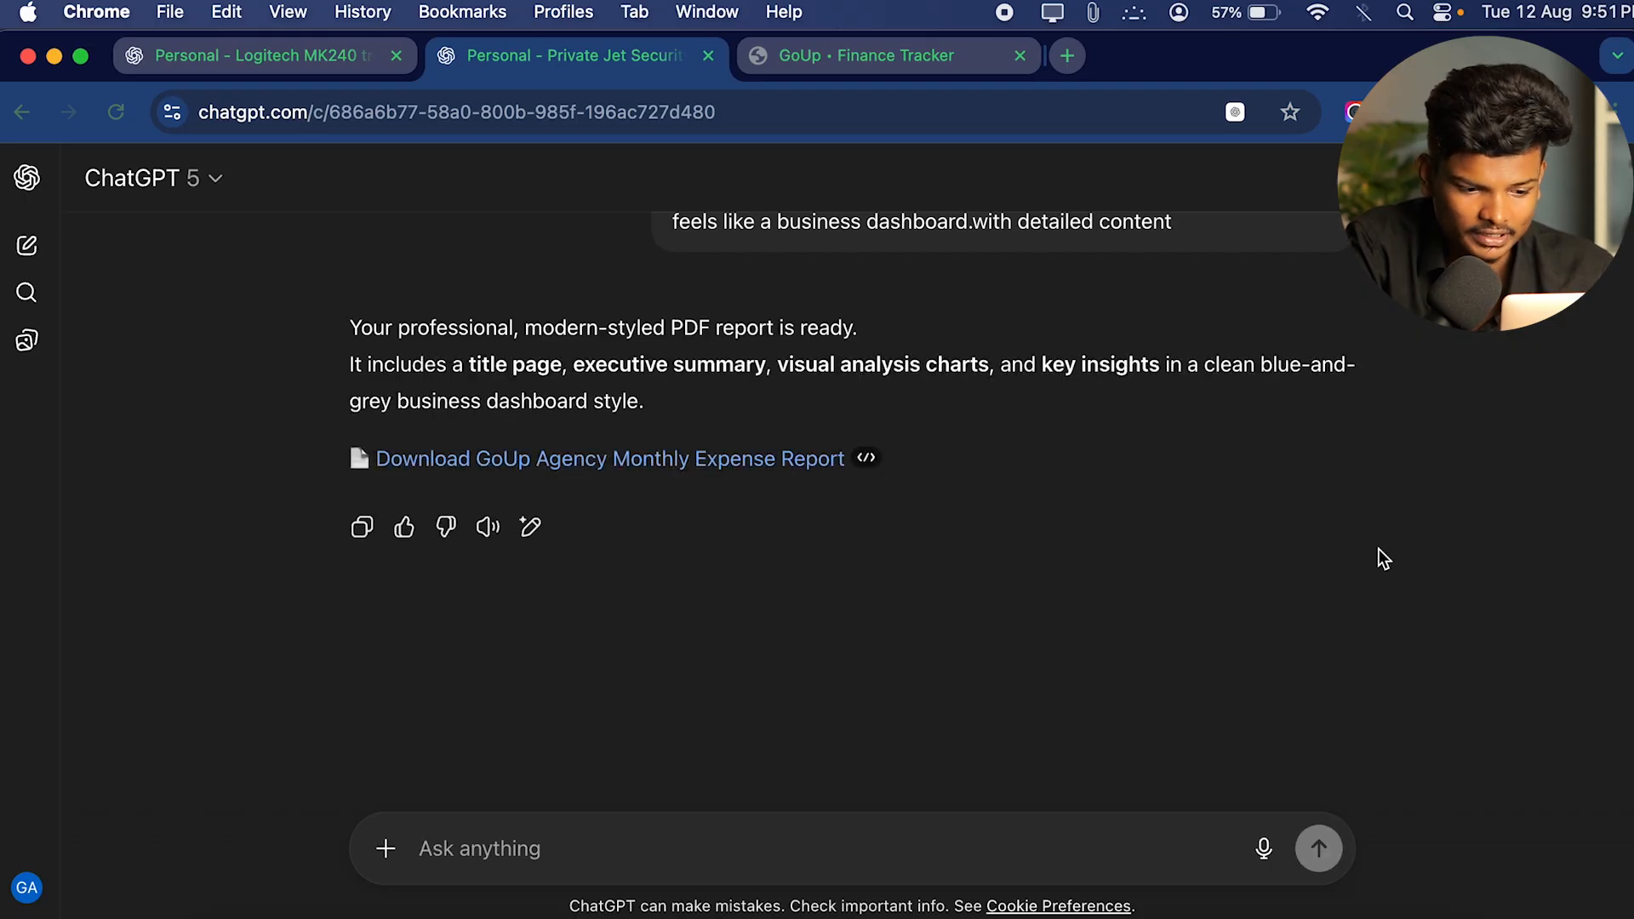
Download the GoUp Agency Monthly Expense Report PDF from the reply, open it and review its title page, executive summary, charts and key insights.
click(729, 463)
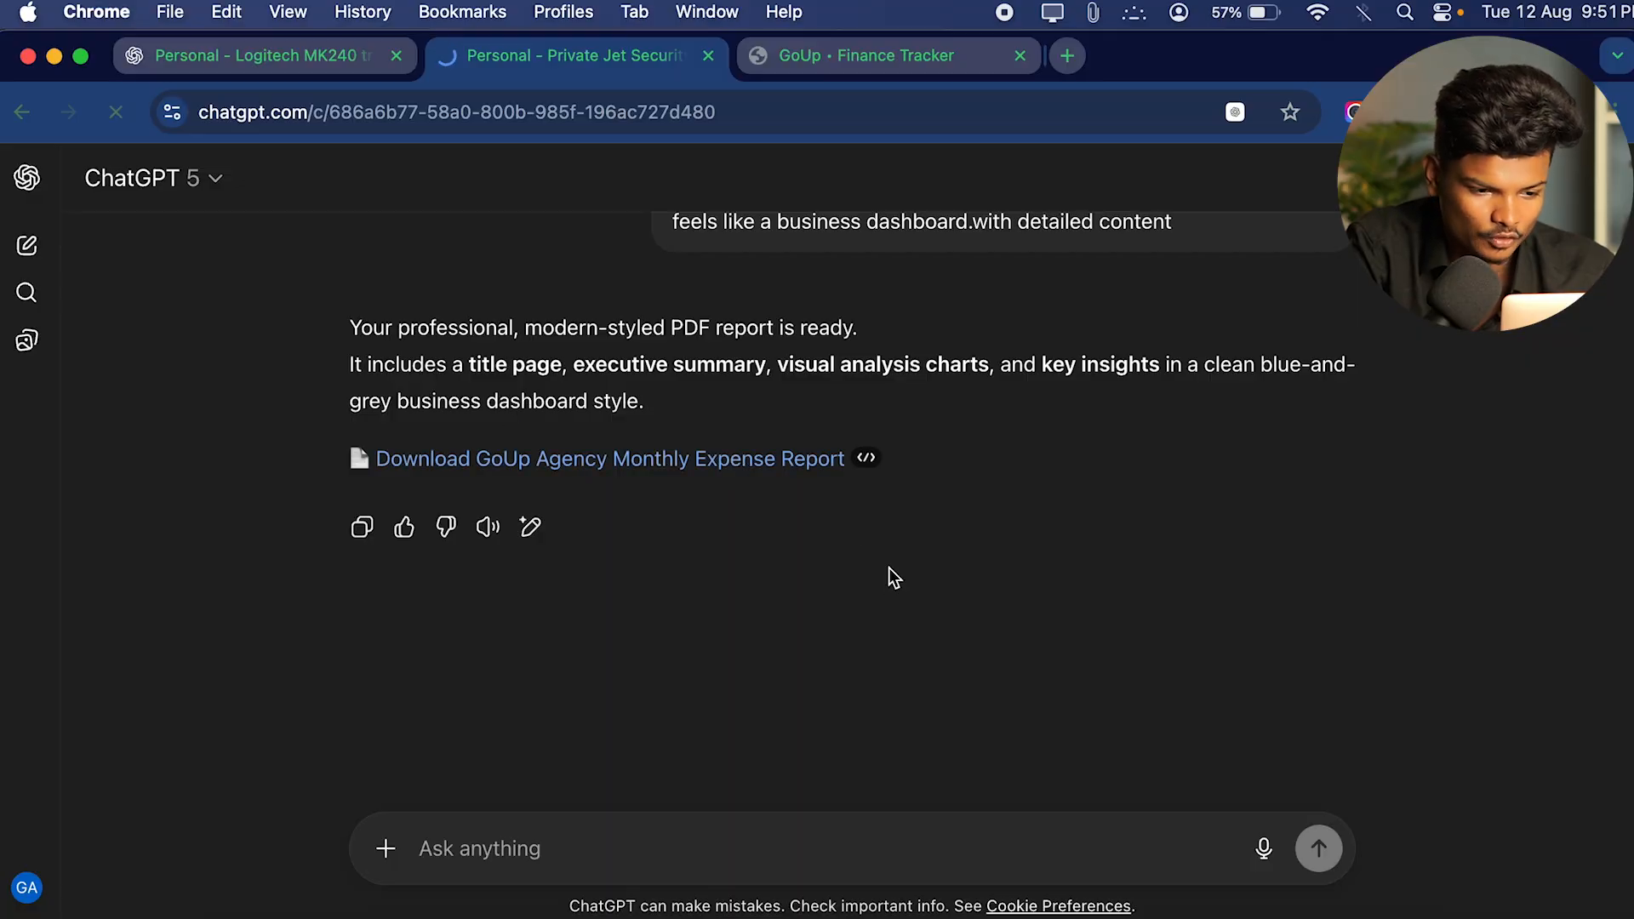
click(1238, 219)
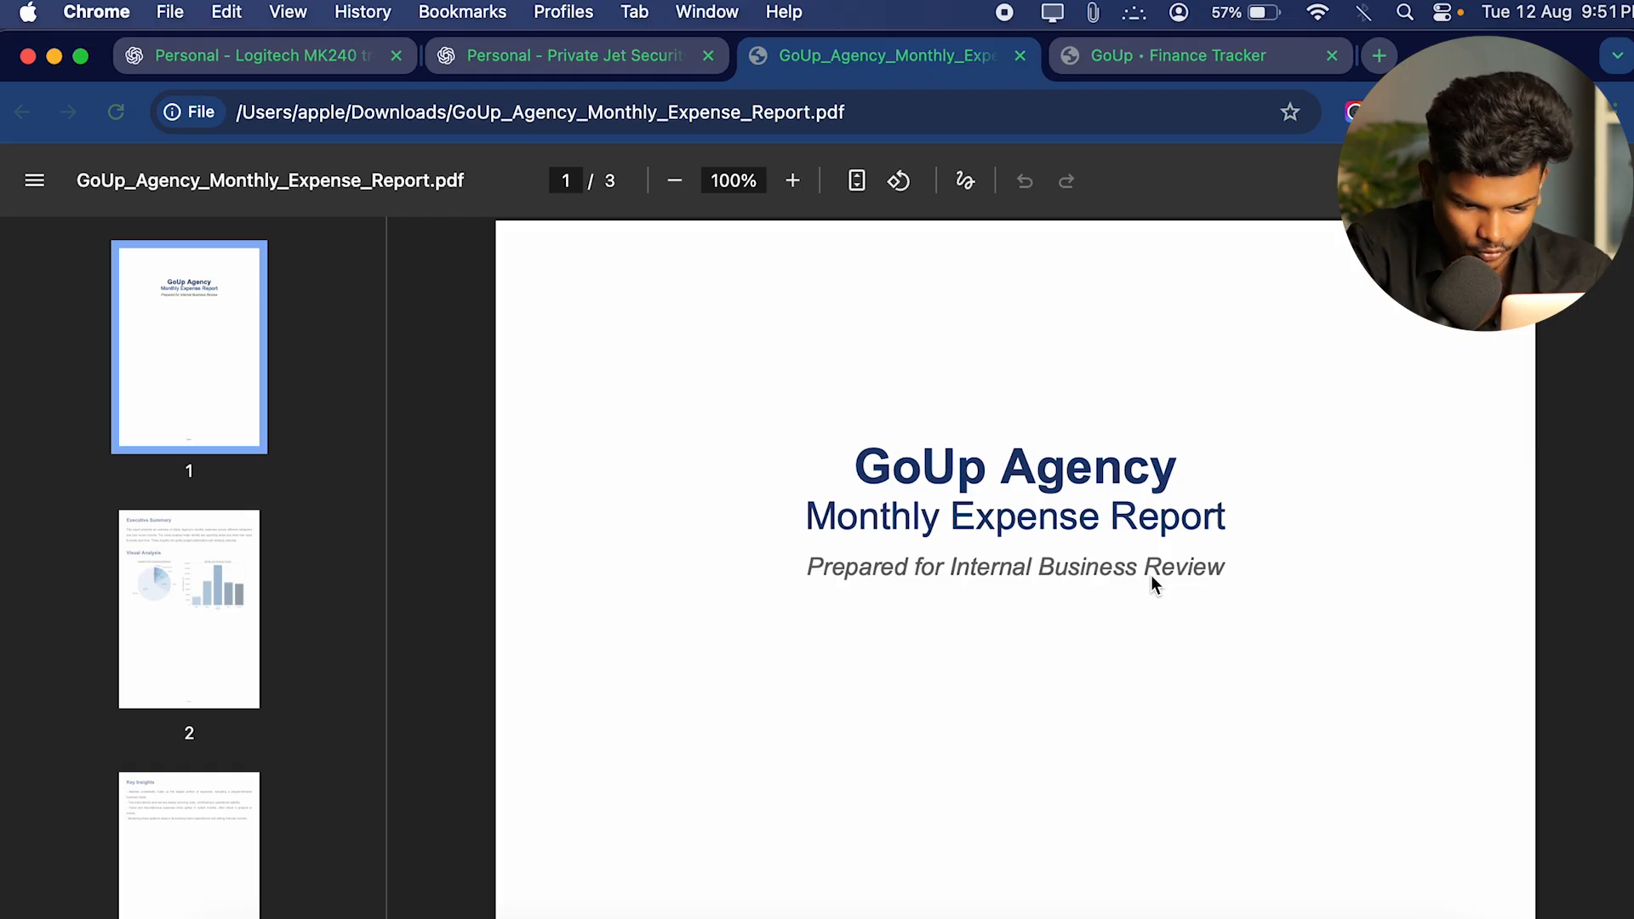
scroll(1151, 576, down, 15)
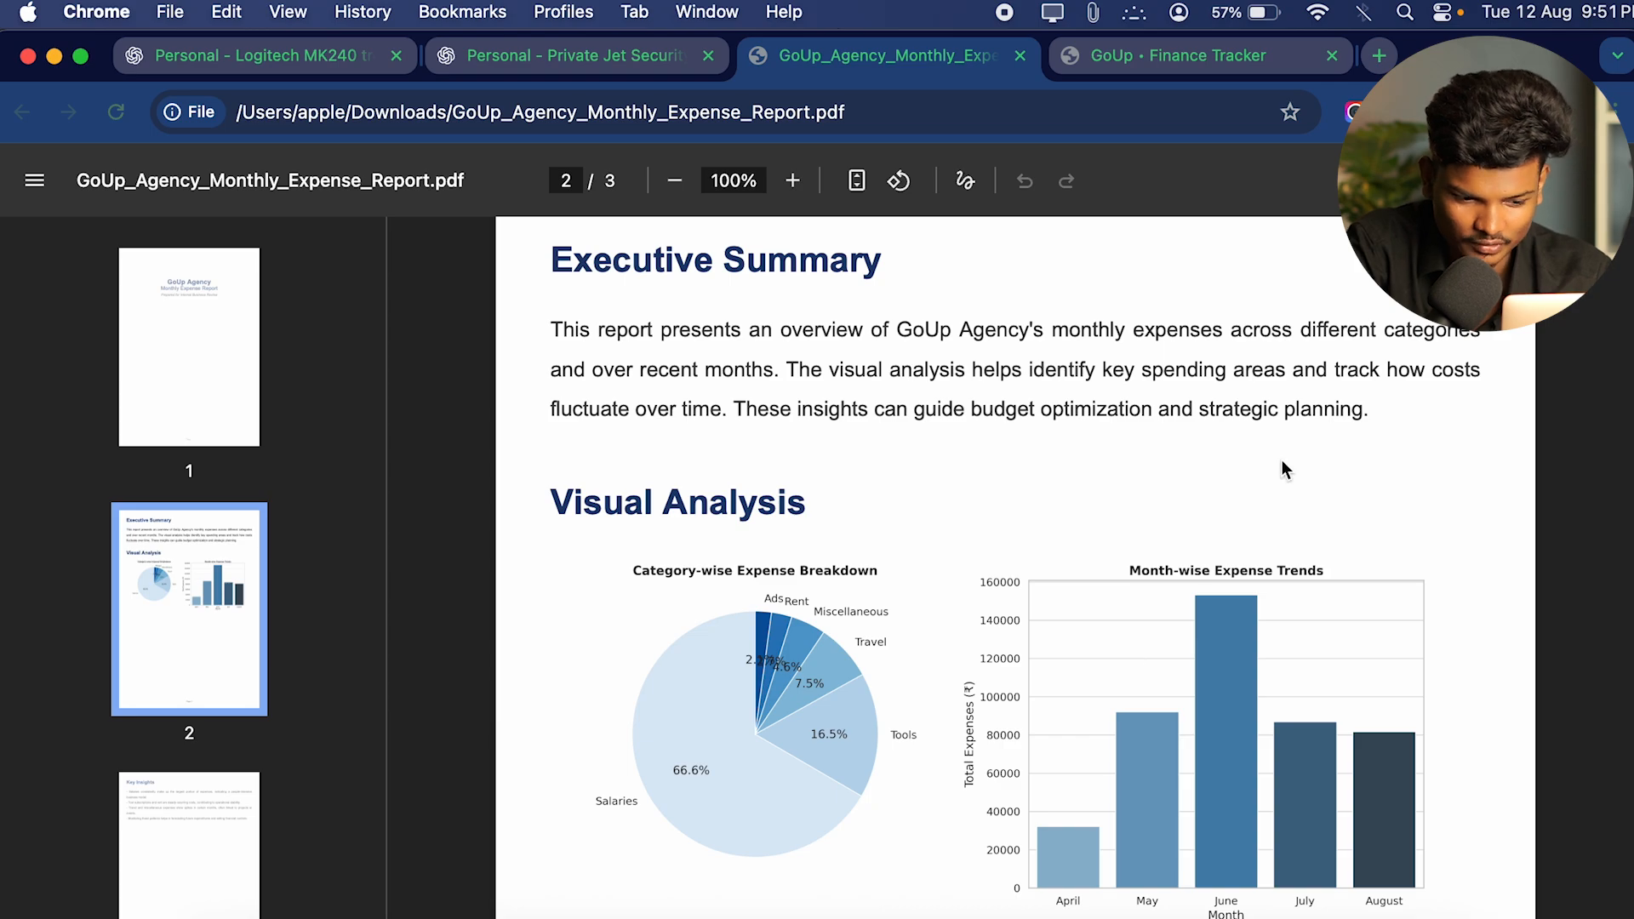
scroll(1308, 474, down, 6)
scroll(1308, 474, up, 7)
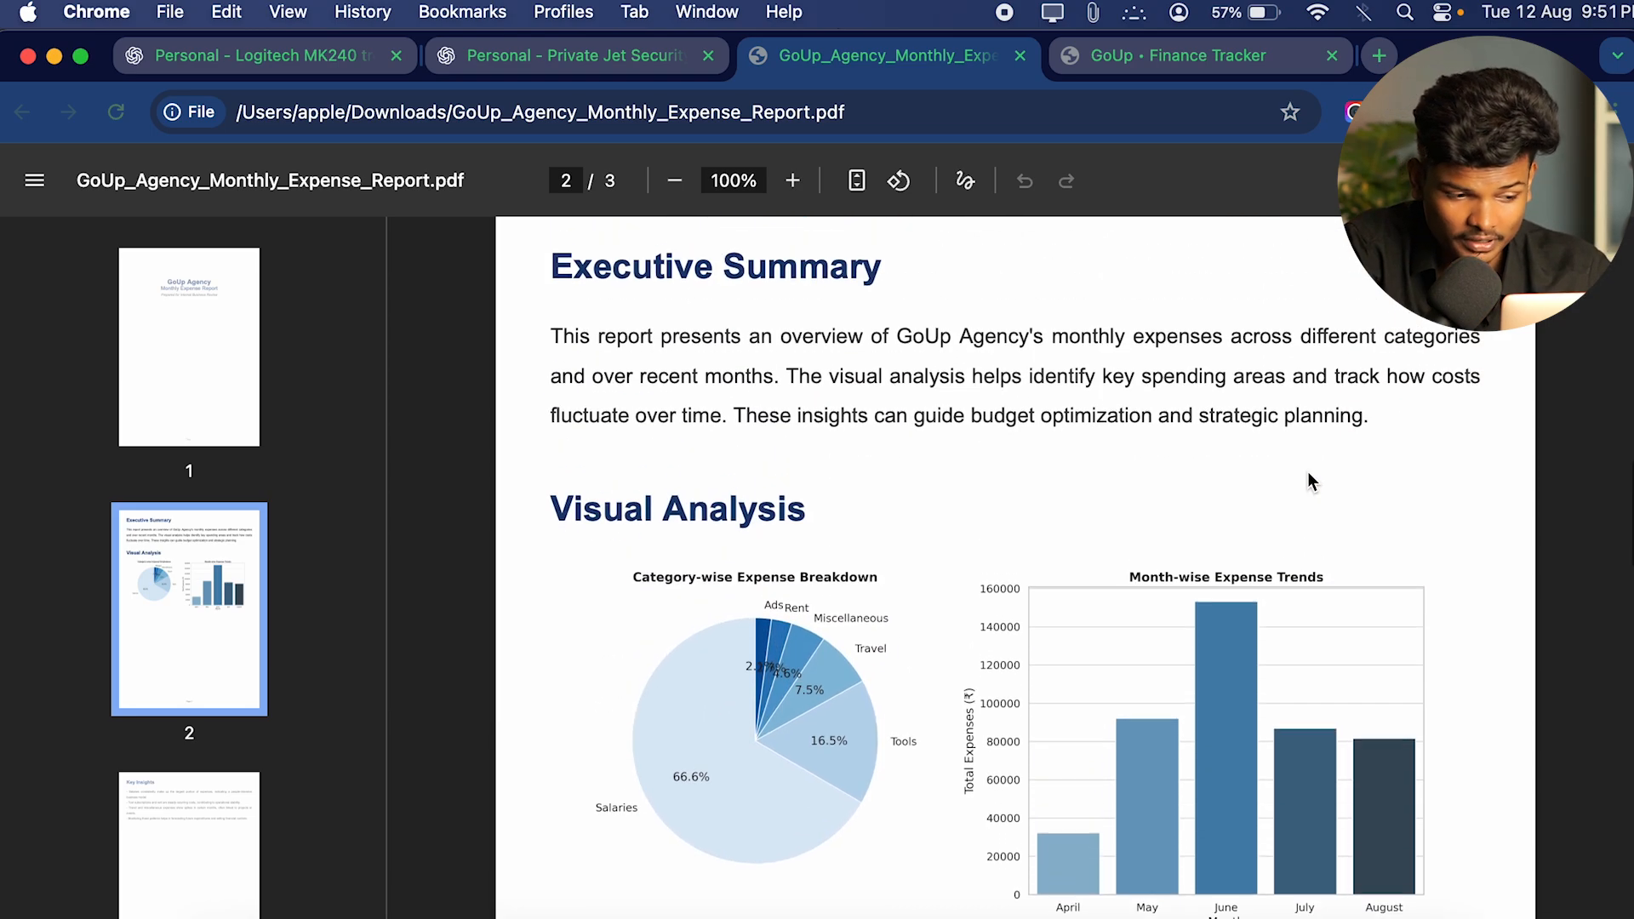
scroll(1306, 471, down, 15)
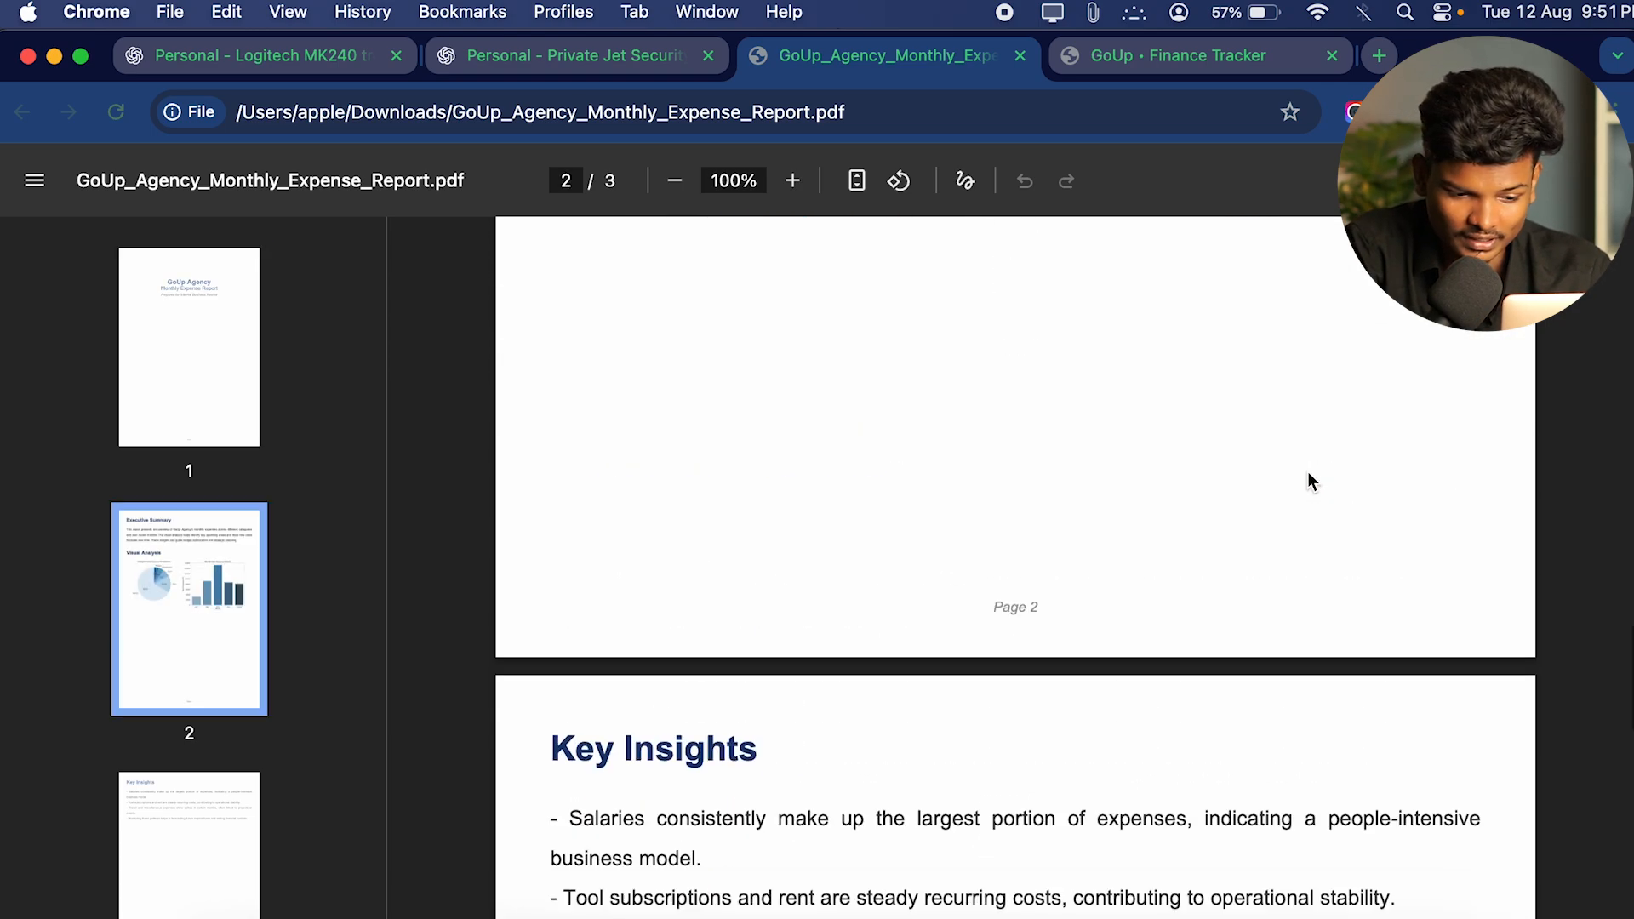